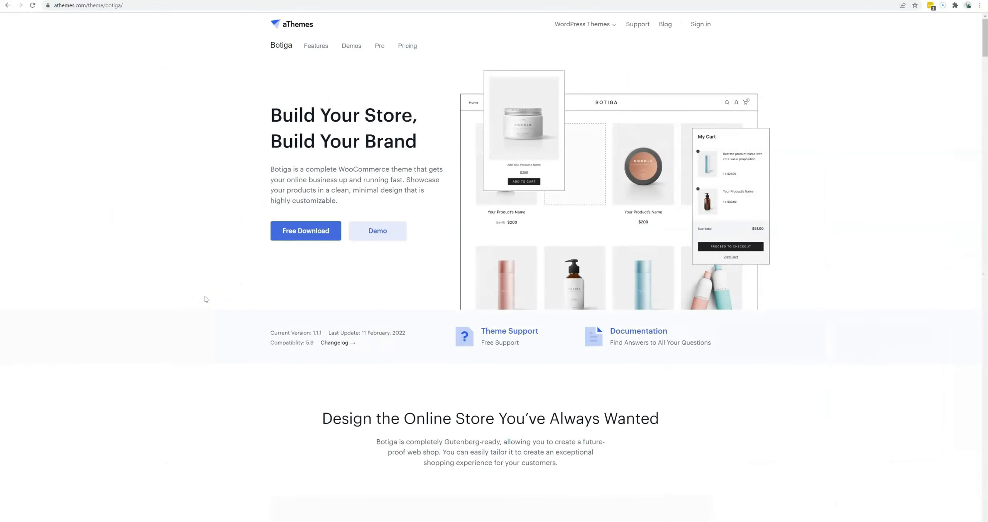
Preview the second card layout and all three add-to-cart styles in the Listing Styles section
scroll(206, 299, "down", 8)
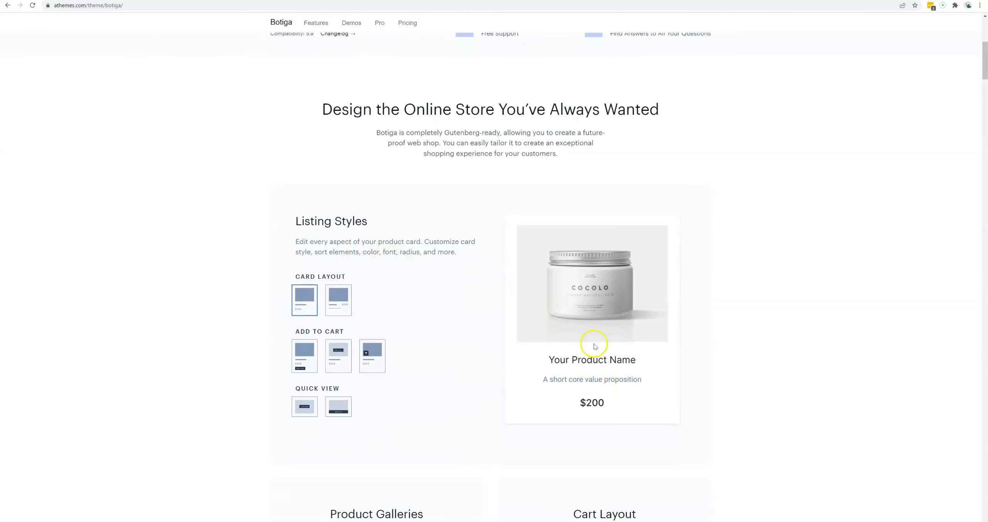
left_click(340, 299)
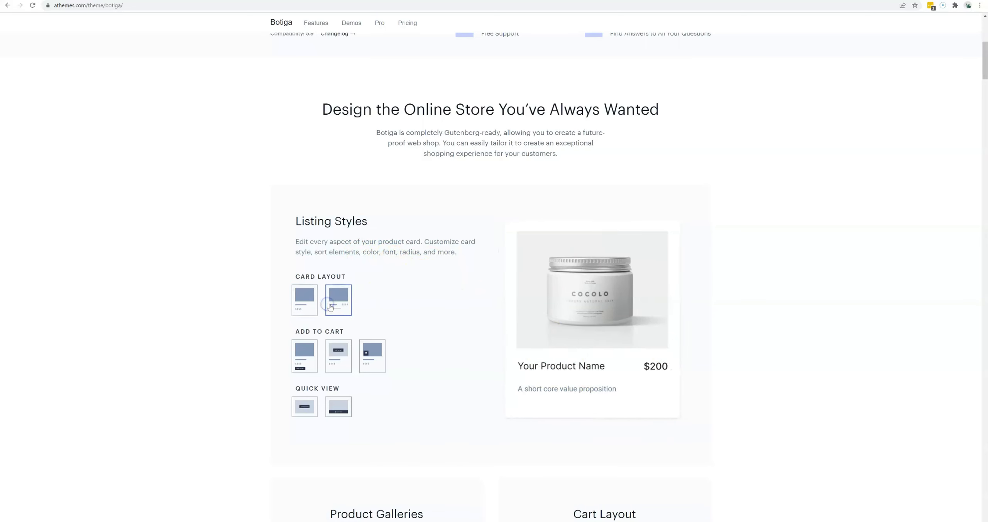
scroll(357, 309, "down", 2)
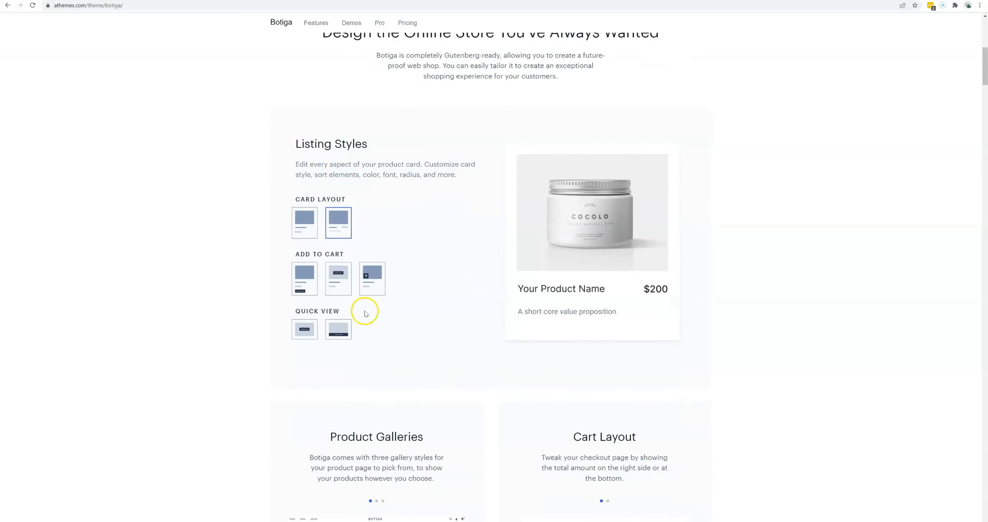
left_click(334, 287)
left_click(368, 277)
left_click(305, 279)
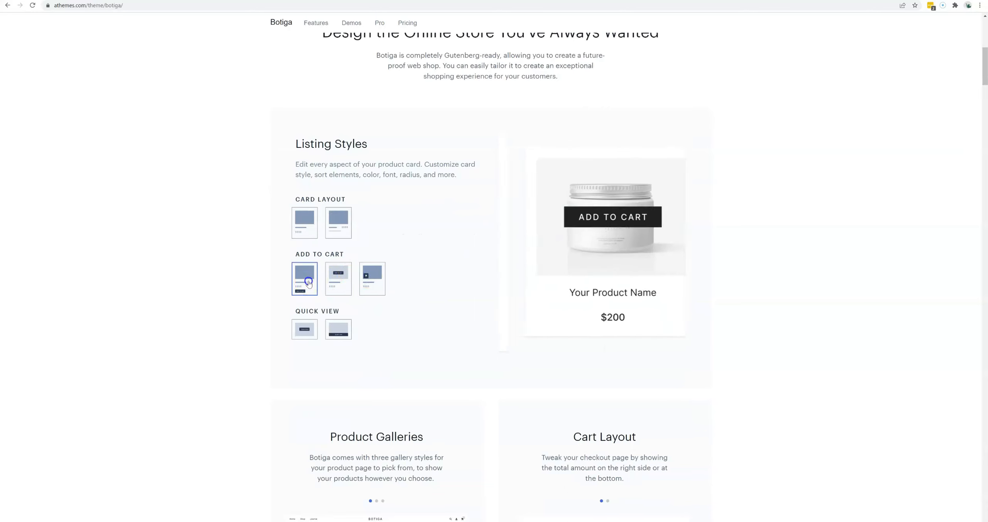
Preview both quick view styles in the Listing Styles section, ending on the first one
scroll(325, 289, "down", 1)
left_click(305, 291)
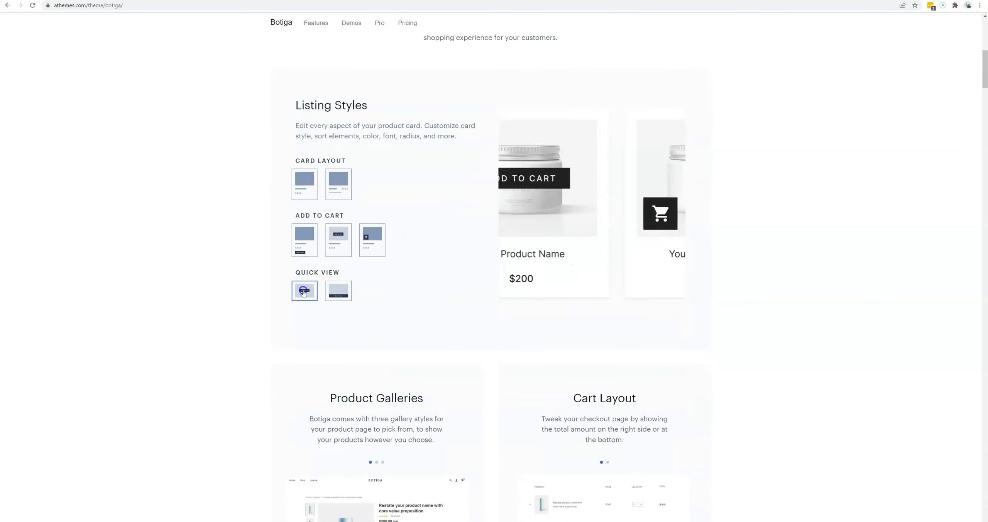
left_click(343, 293)
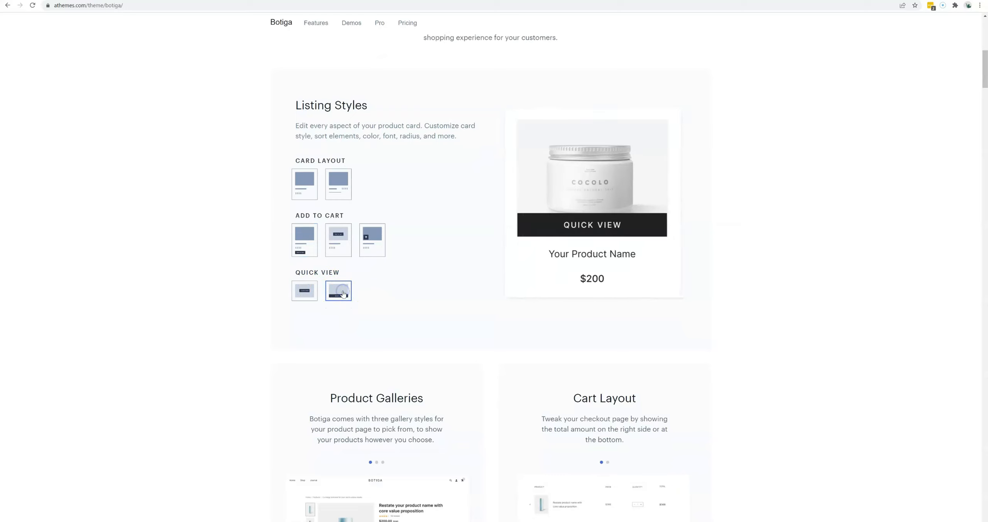
left_click(305, 292)
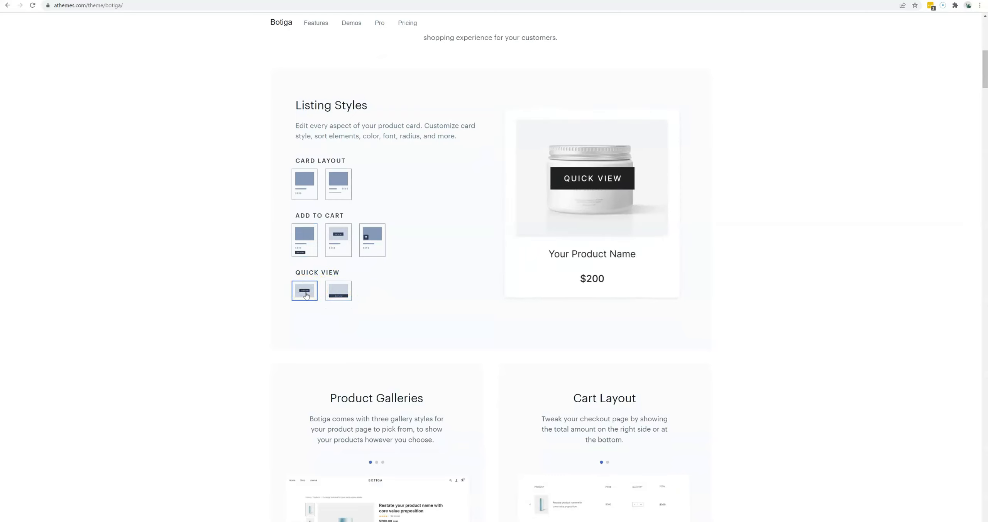
View the other Product Galleries styles and the second Cart Layout example
scroll(315, 286, "down", 5)
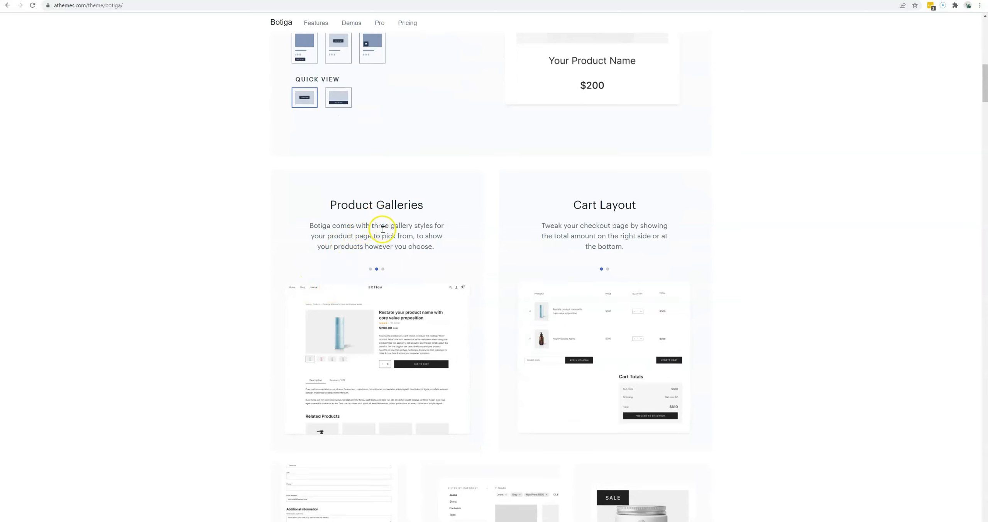
scroll(382, 229, "down", 2)
left_click(463, 279)
left_click(463, 279)
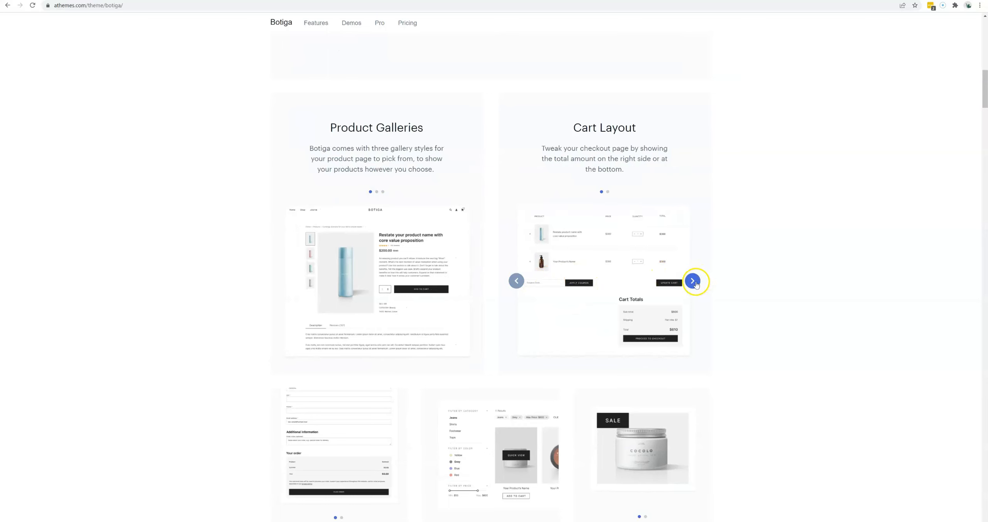
left_click(693, 281)
View the second example of both the Checkout Styles and the Badge Styles
scroll(679, 285, "down", 3)
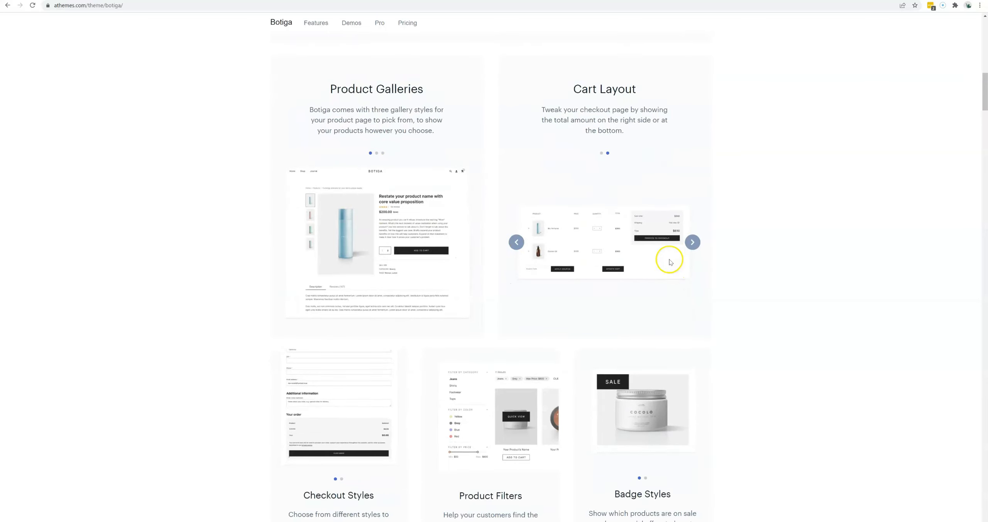
scroll(547, 285, "down", 2)
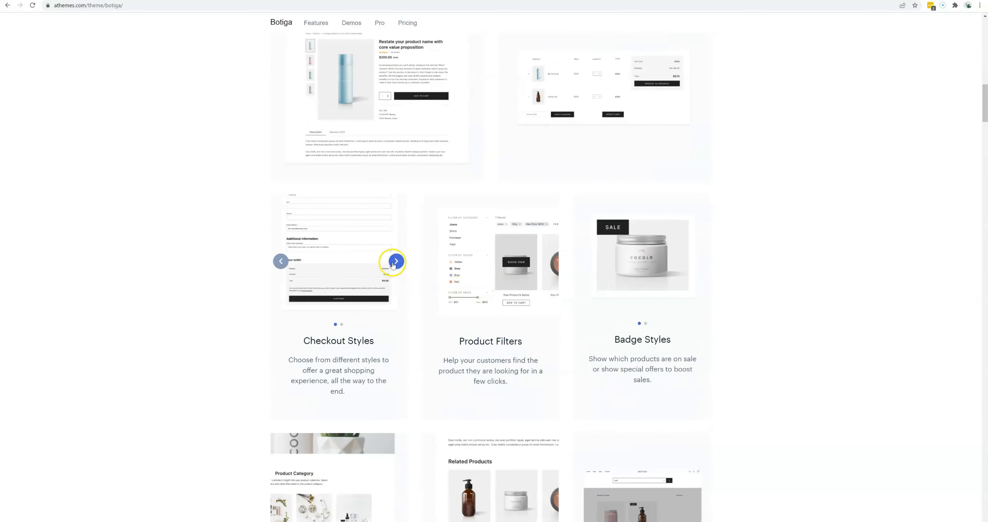
left_click(396, 263)
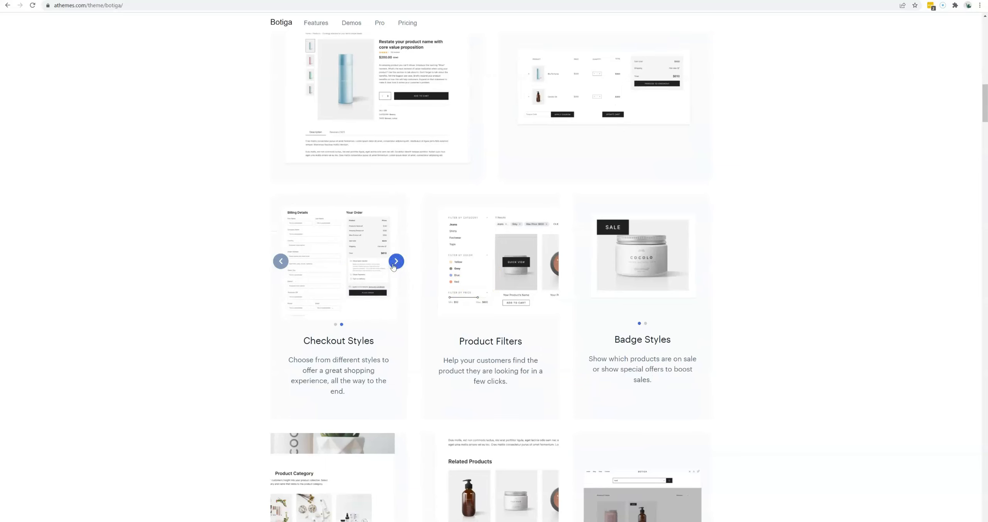
left_click(408, 274)
mouse_move(586, 301)
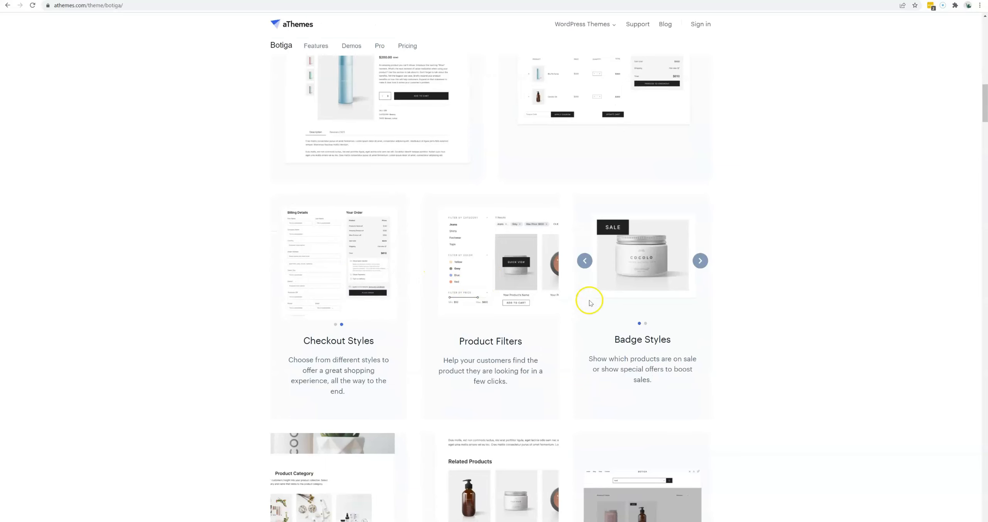
left_click(701, 261)
Look over the Scroll to Top and Product Recommendations features and show the second Product Search example
scroll(685, 268, "down", 3)
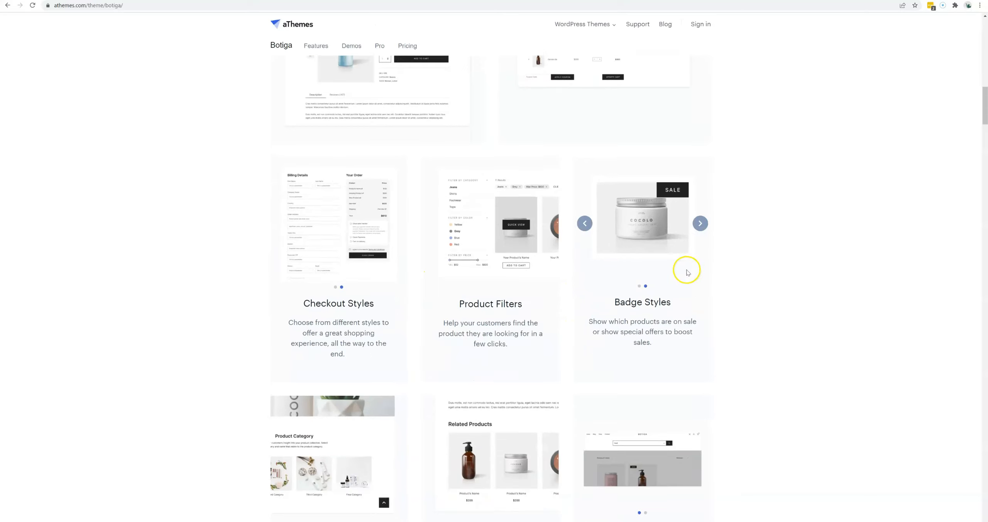
scroll(656, 265, "down", 5)
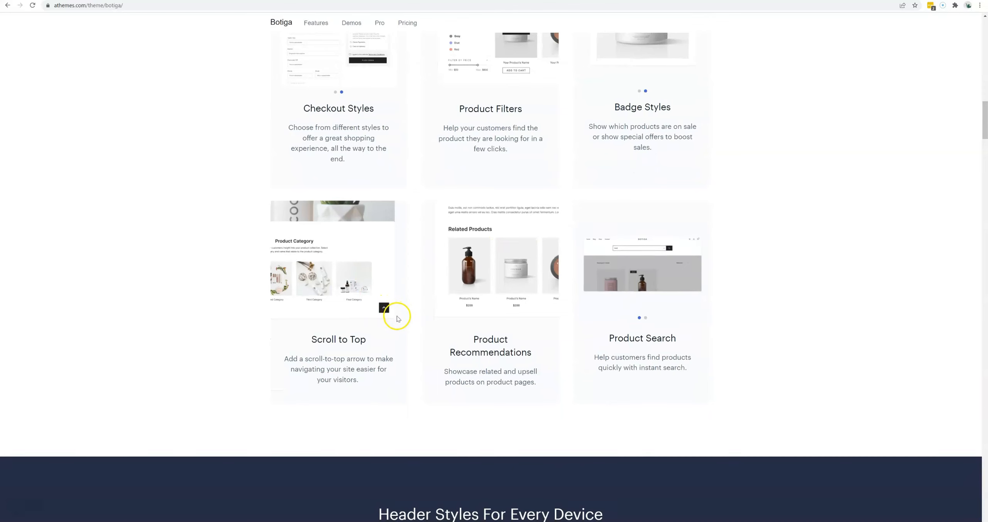
scroll(464, 309, "down", 1)
scroll(363, 314, "up", 1)
mouse_move(641, 294)
left_click(699, 262)
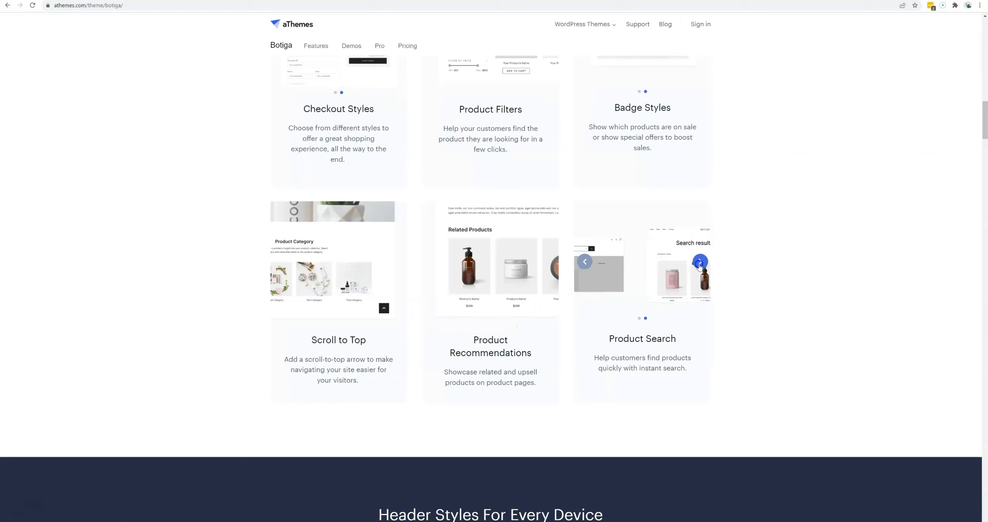
View the main headers, mobile headers and off-canvas menus in the Header Styles For Every Device section
scroll(688, 274, "down", 9)
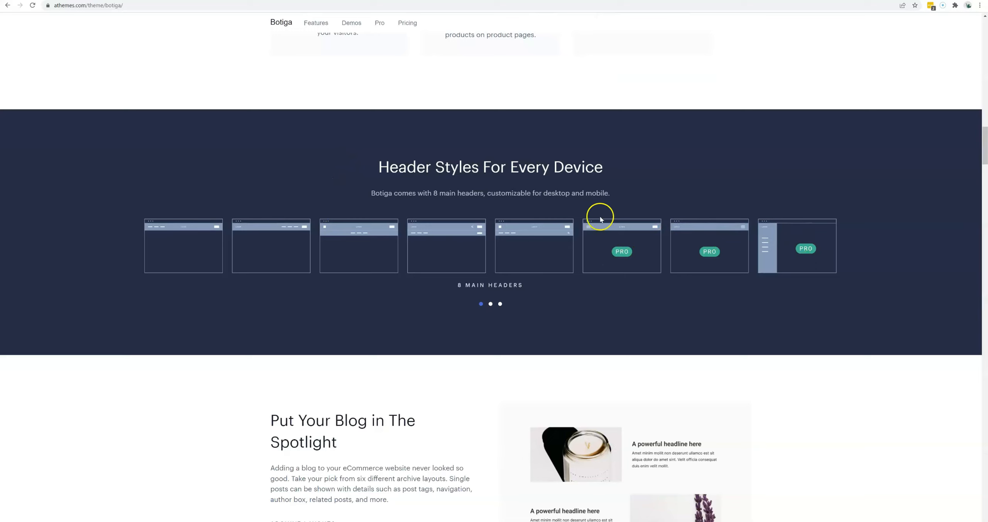
left_click(491, 304)
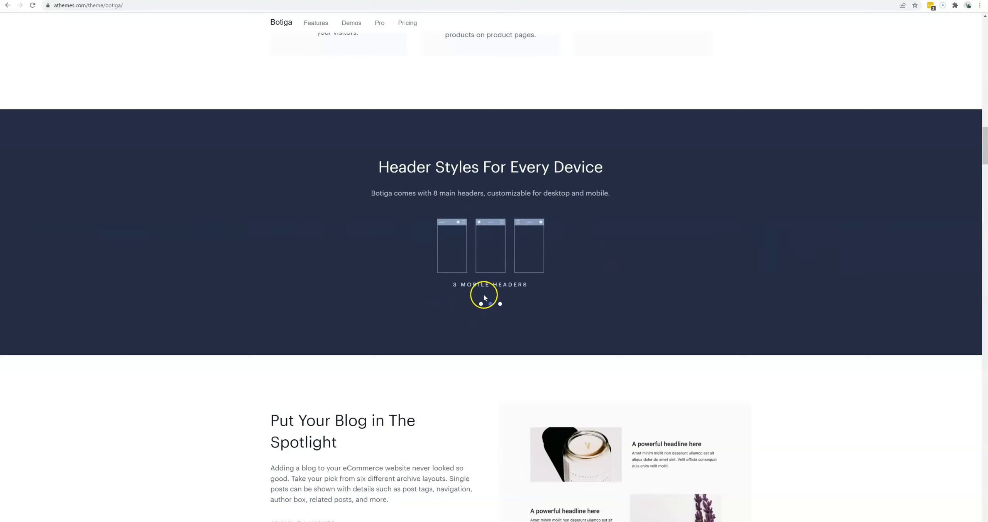
left_click(500, 305)
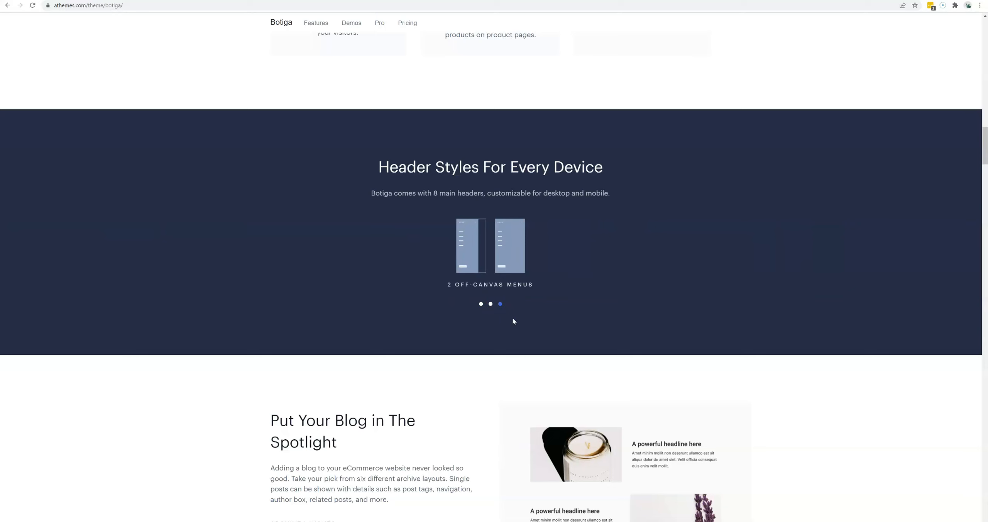
Preview the second through sixth blog archive layouts in the Put Your Blog in The Spotlight section
scroll(206, 305, "down", 5)
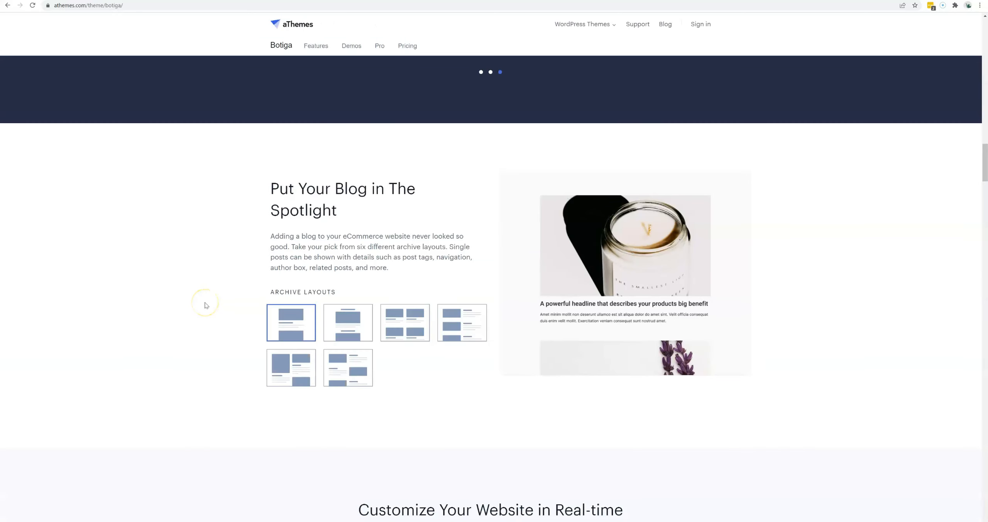
scroll(205, 305, "down", 2)
scroll(218, 300, "up", 2)
left_click(345, 320)
left_click(403, 321)
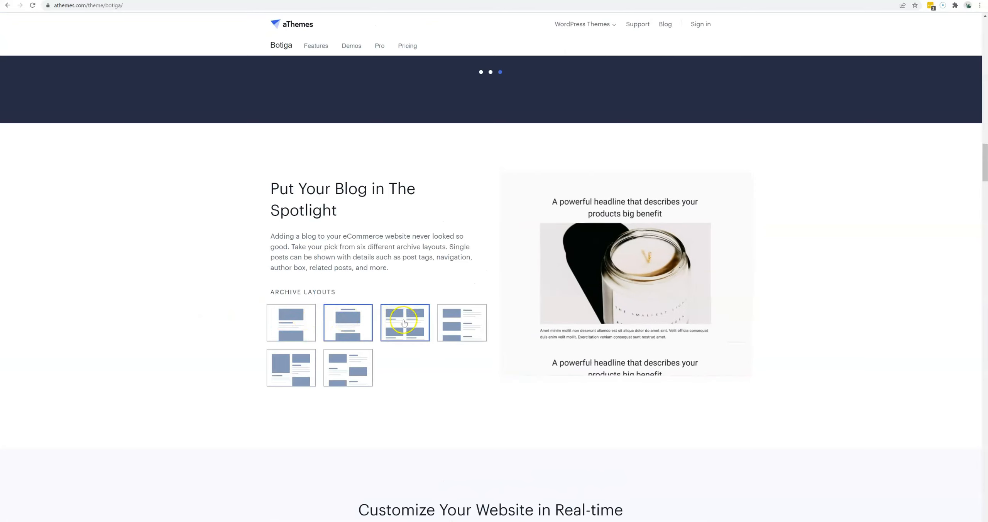
left_click(452, 318)
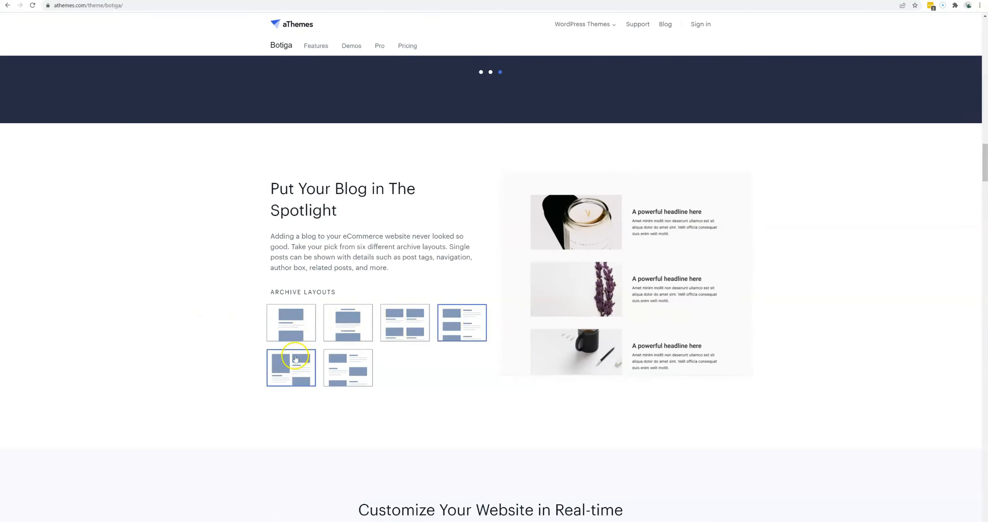
left_click(289, 363)
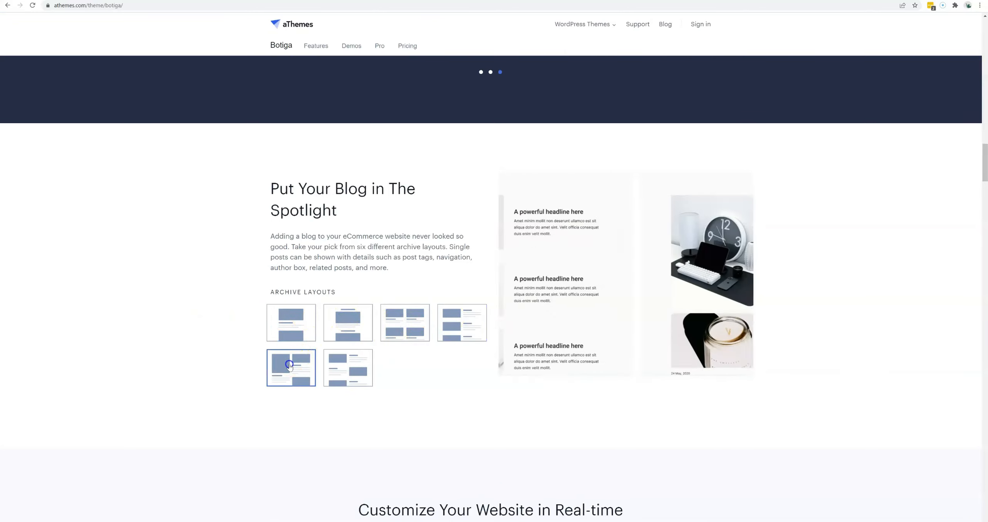
left_click(331, 368)
Examine the color, typography and footer options under Customize Your Website in Real-time
scroll(259, 360, "down", 8)
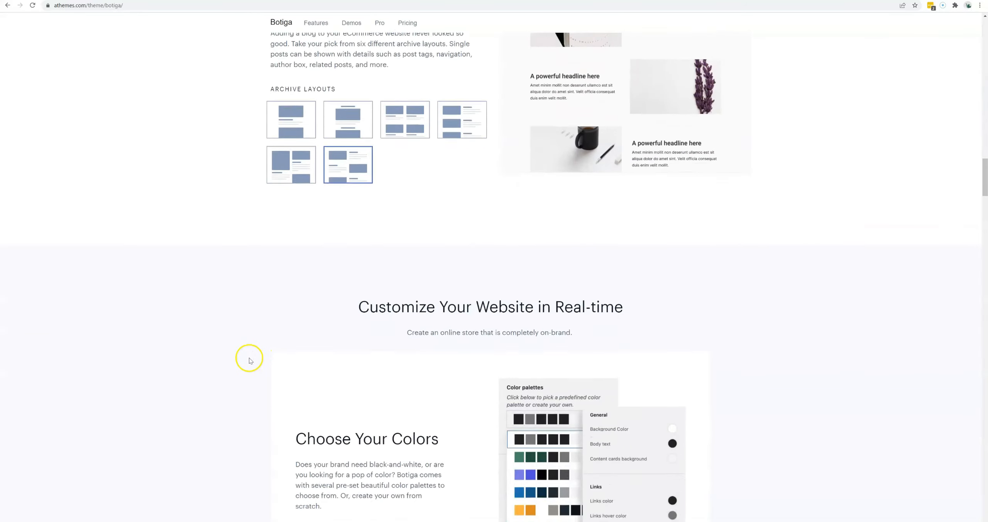
scroll(251, 360, "down", 2)
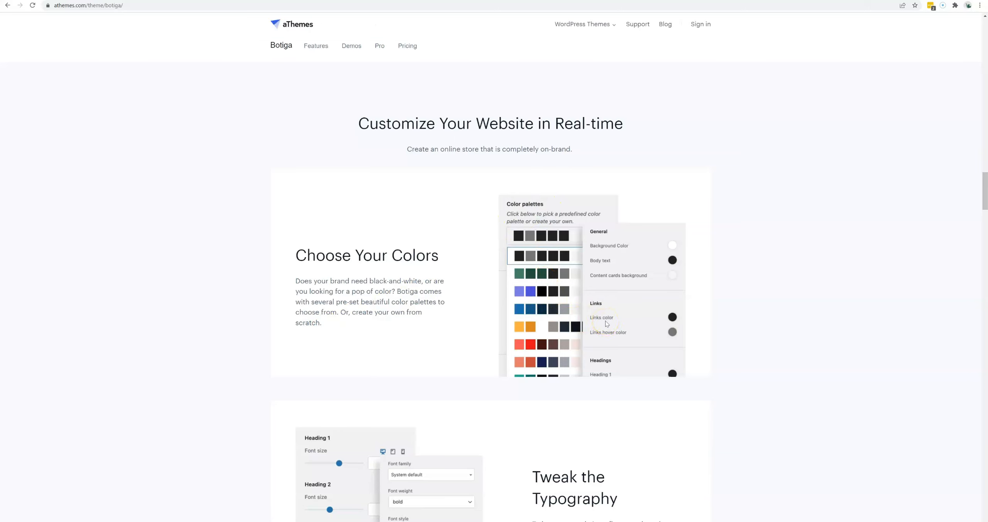
scroll(610, 318, "down", 6)
scroll(477, 312, "up", 3)
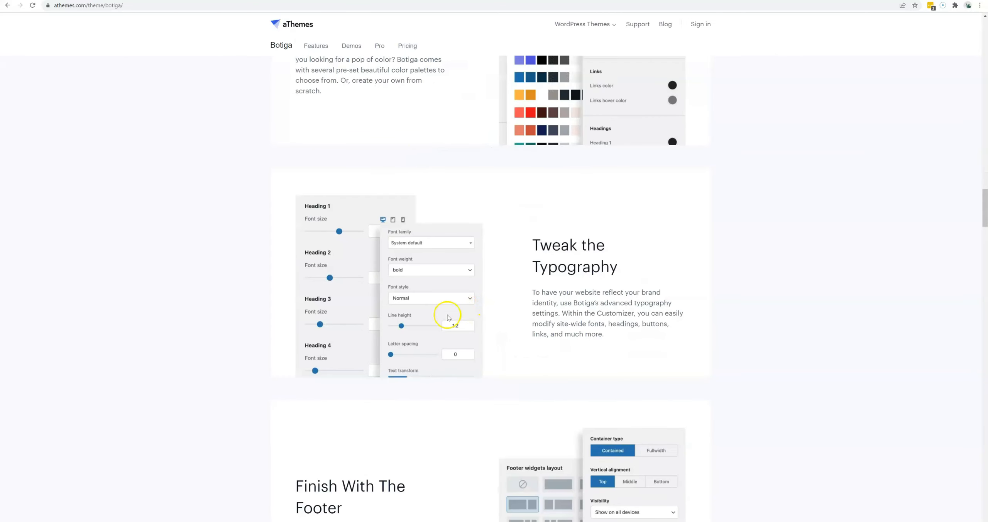
scroll(443, 338, "down", 5)
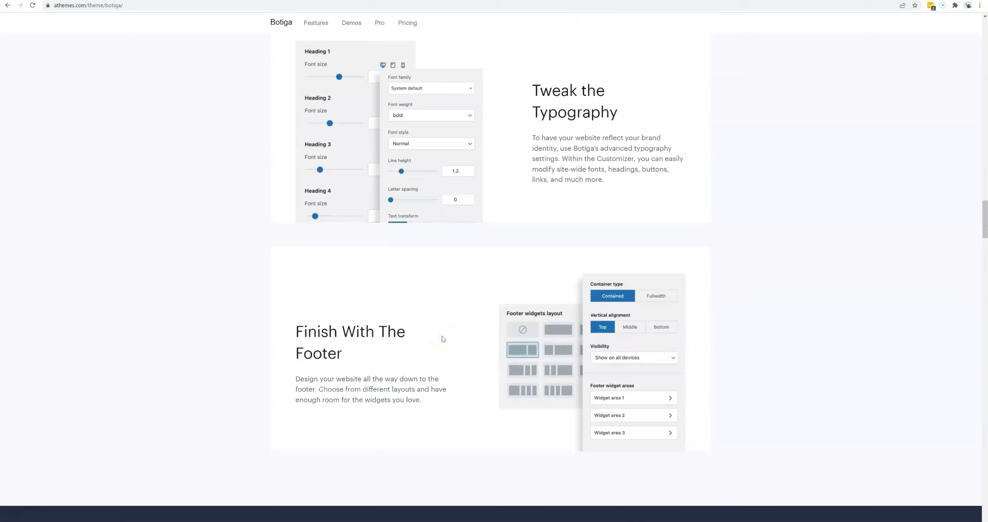
scroll(443, 338, "down", 1)
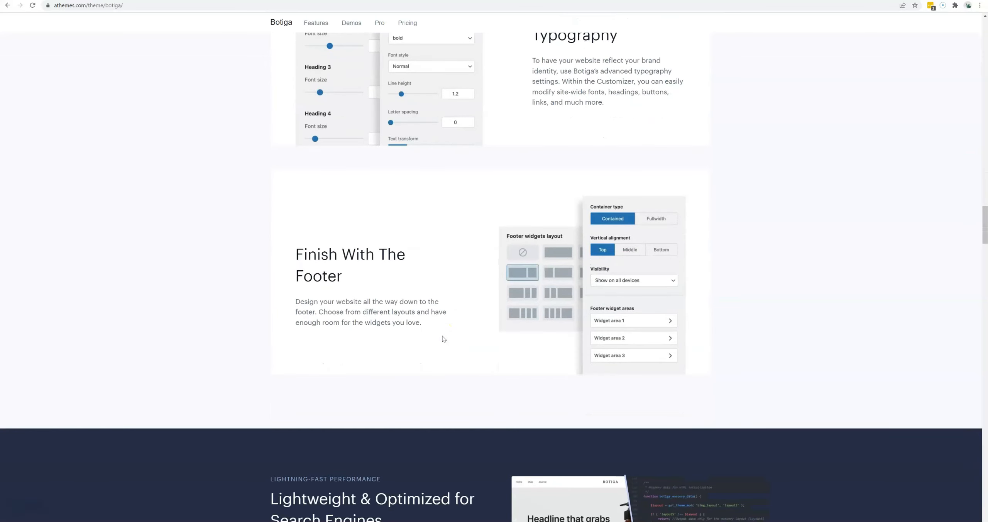
Review the performance figures, the Beauty and Apparel store demos, and the first Pro features of the theme
scroll(443, 336, "down", 7)
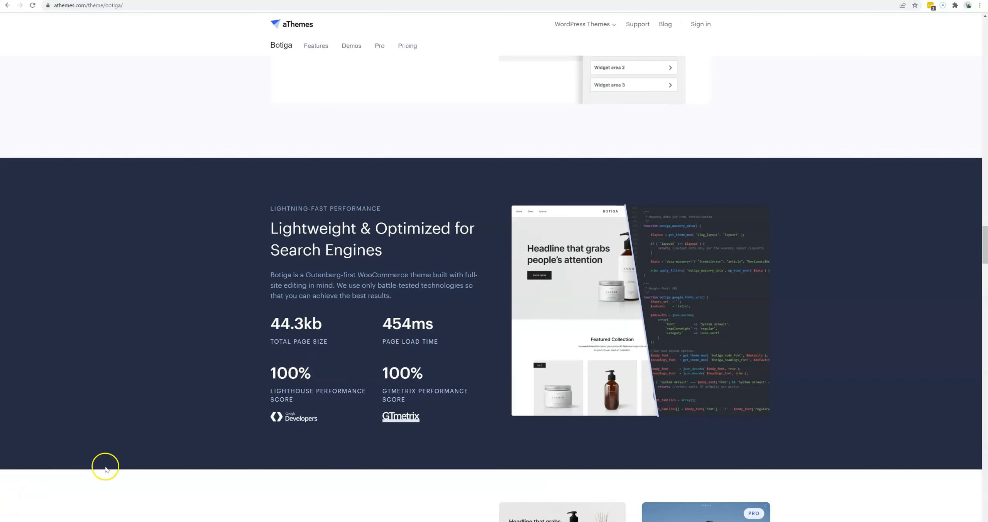
scroll(499, 418, "down", 5)
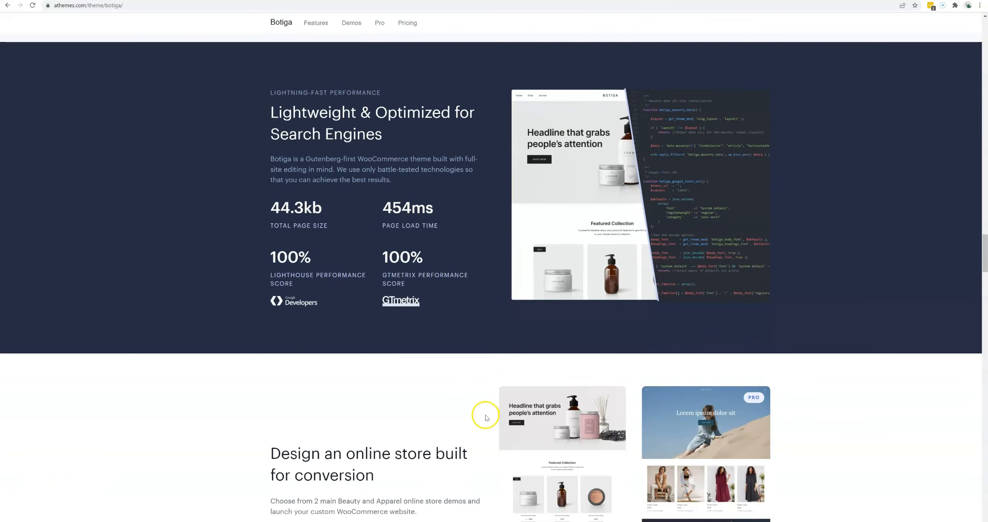
scroll(483, 417, "down", 1)
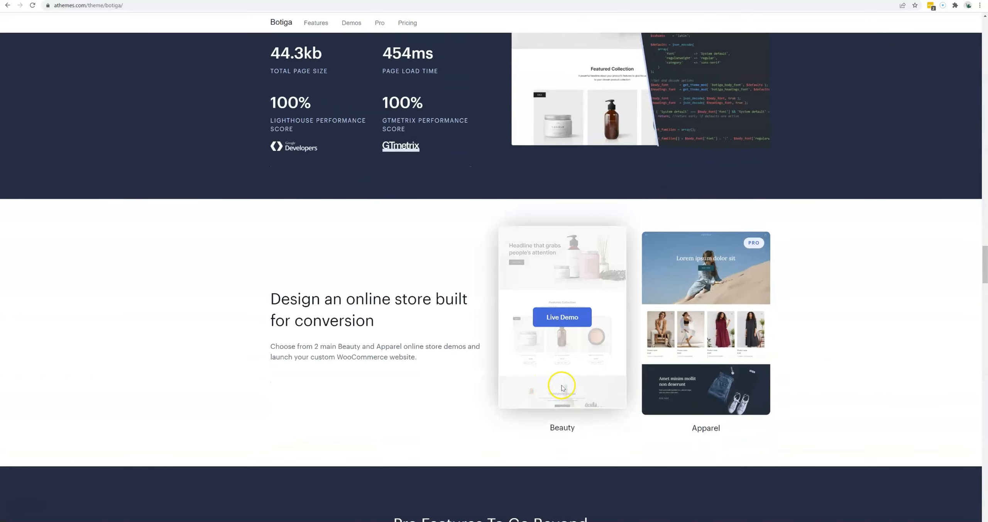
mouse_move(712, 387)
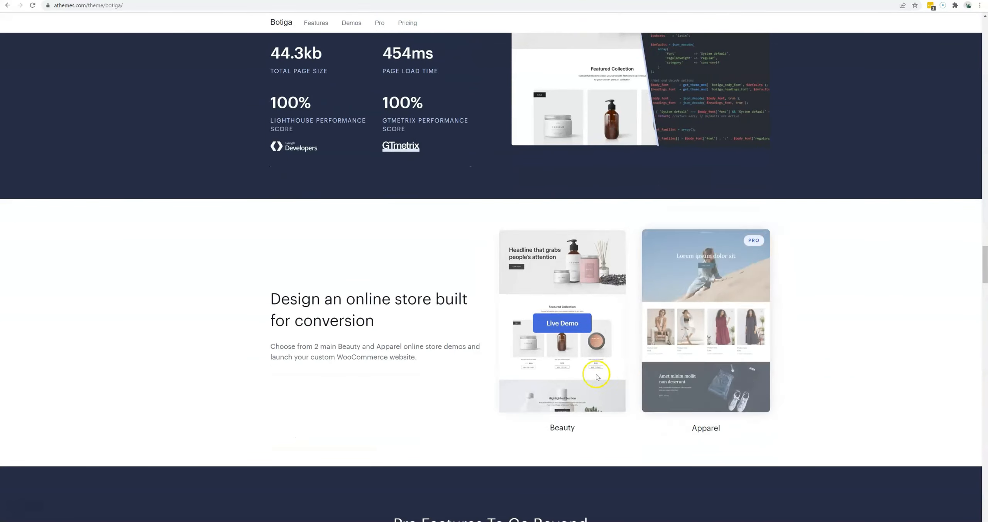
scroll(713, 471, "down", 2)
scroll(714, 473, "down", 5)
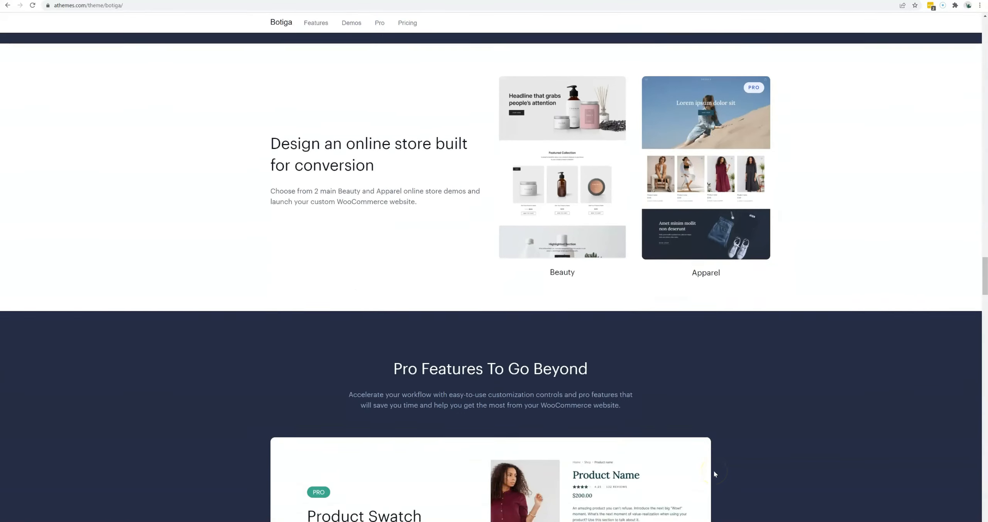
scroll(714, 474, "down", 2)
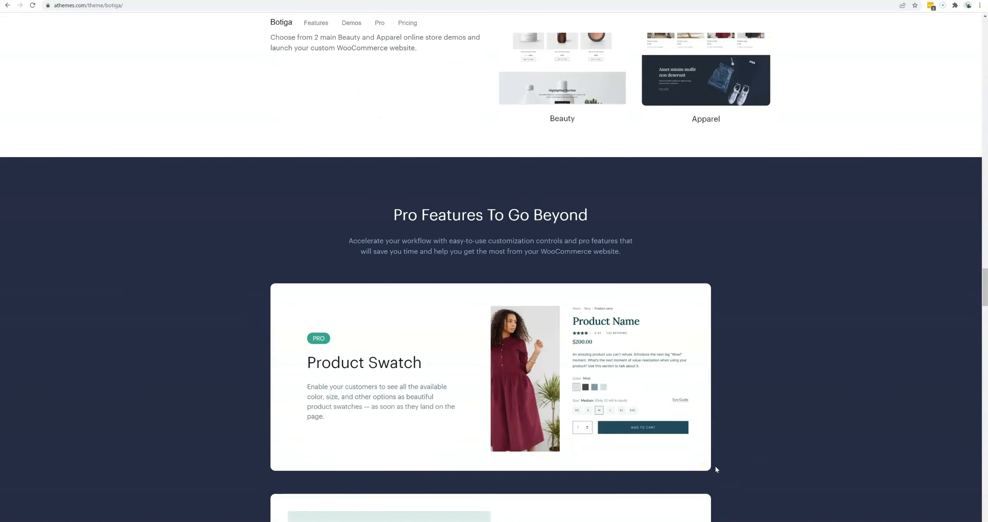
scroll(619, 382, "down", 4)
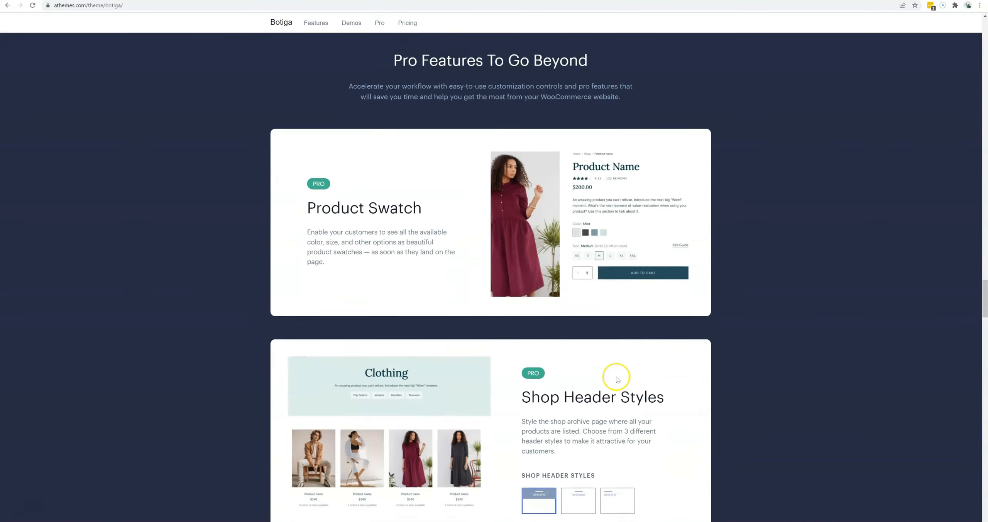
Preview the three Shop Header Styles and the alternative Sidebar Positions among the Pro features
left_click(583, 422)
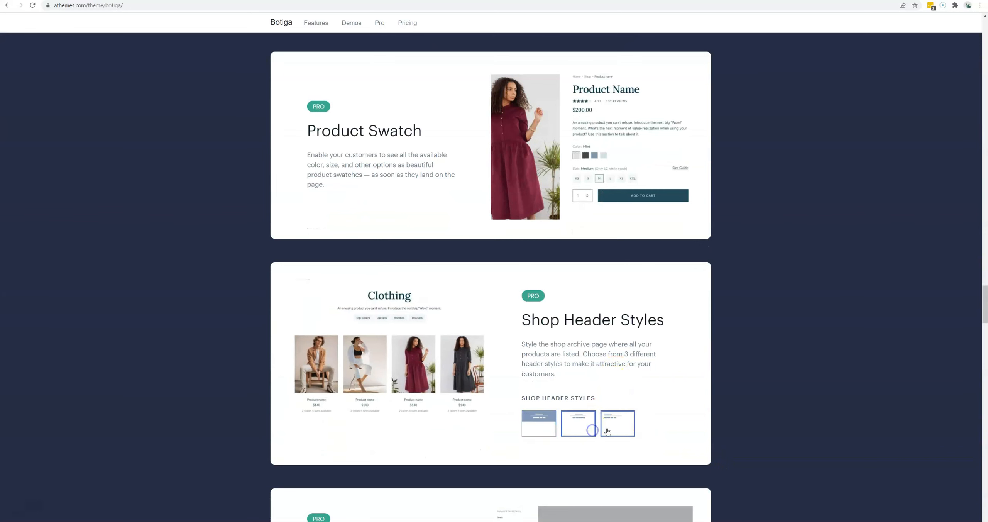
left_click(619, 421)
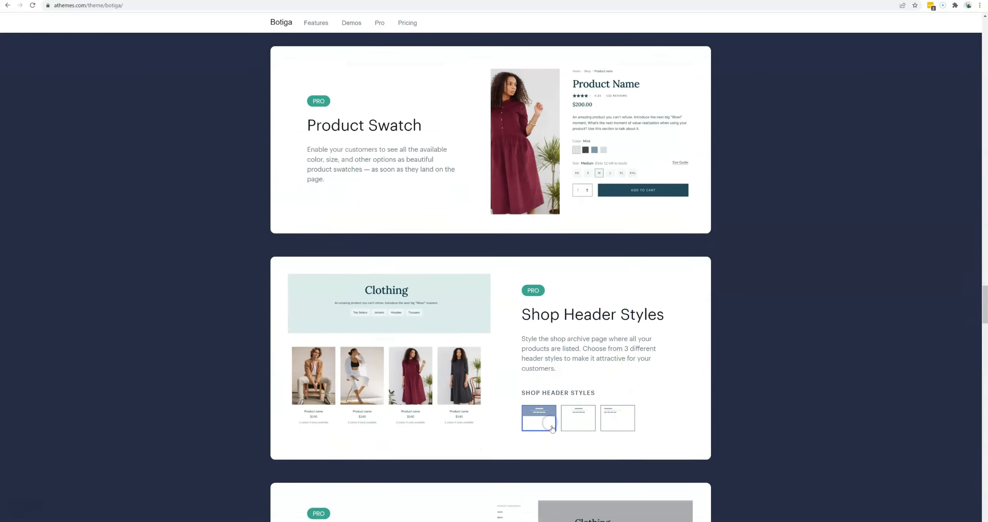
scroll(552, 429, "down", 4)
left_click(357, 405)
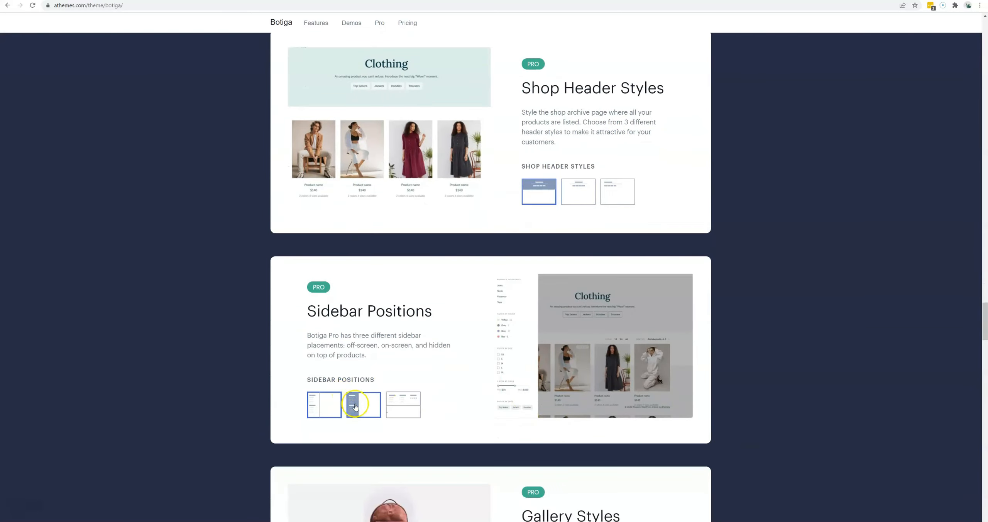
left_click(392, 407)
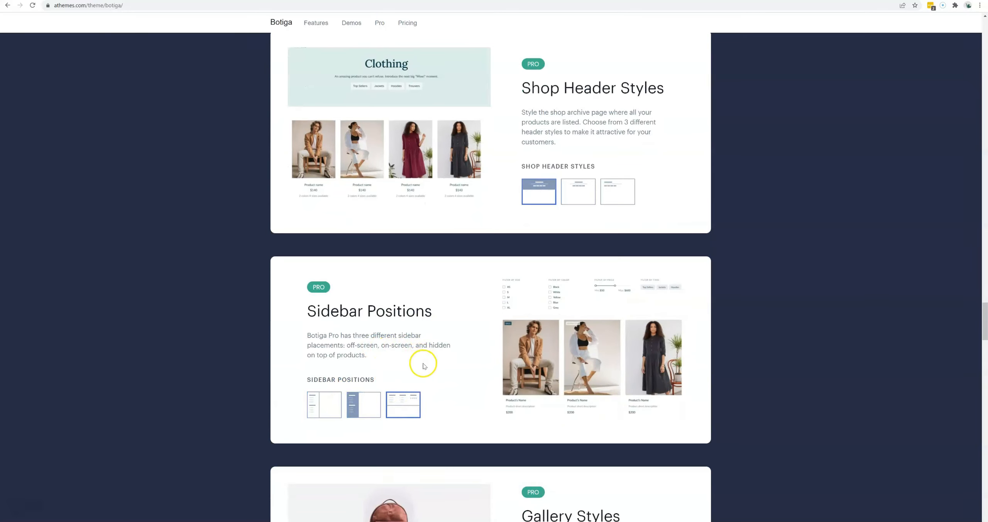
Preview the second, third and fourth product gallery layouts in the Gallery Styles section
scroll(492, 377, "down", 2)
scroll(494, 380, "down", 4)
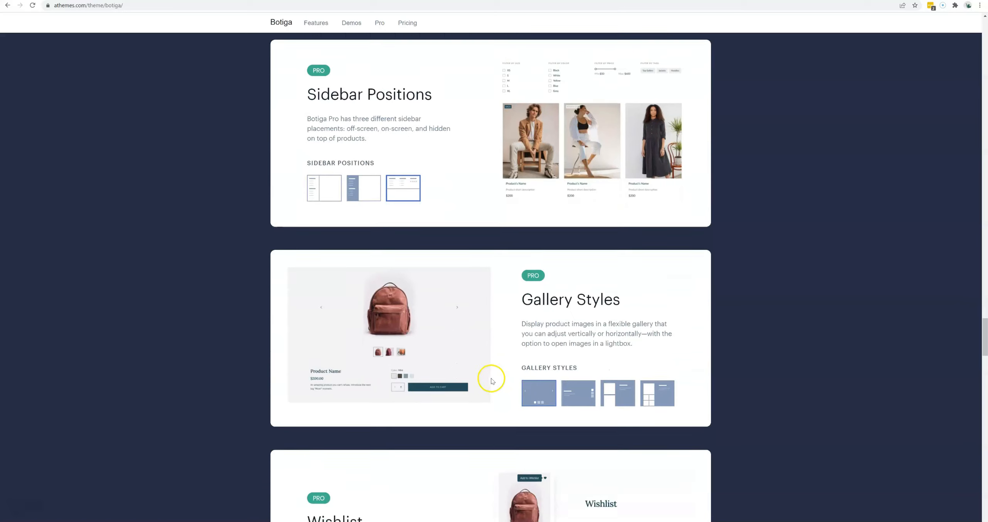
left_click(573, 383)
left_click(614, 382)
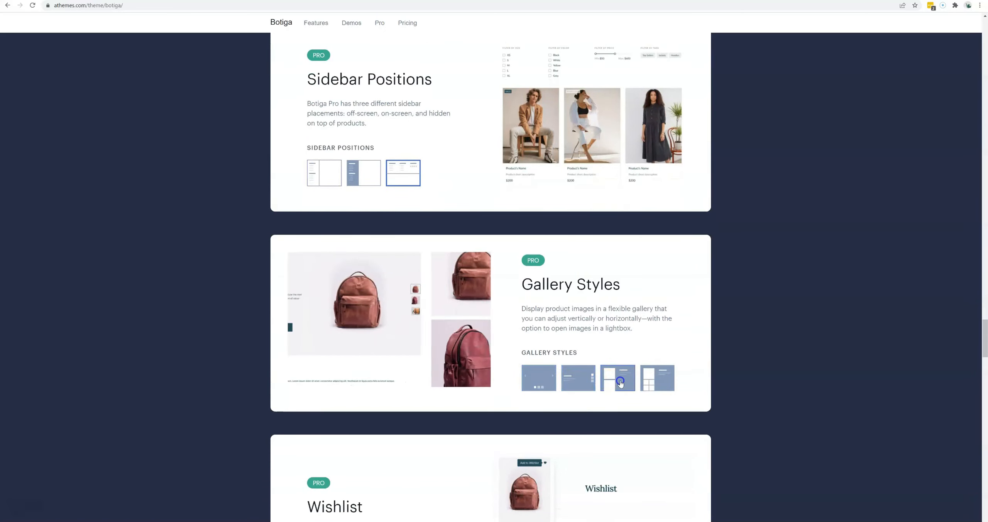
left_click(647, 382)
Review the Wishlist, Sticky Add to Cart and Product Tab Style features, the user reviews and the pricing plans
scroll(611, 392, "down", 5)
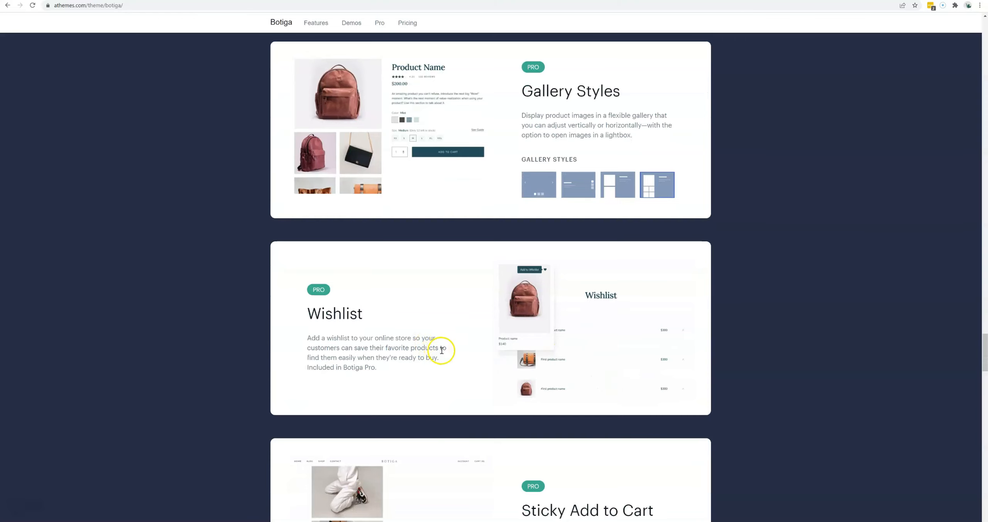
scroll(440, 349, "down", 5)
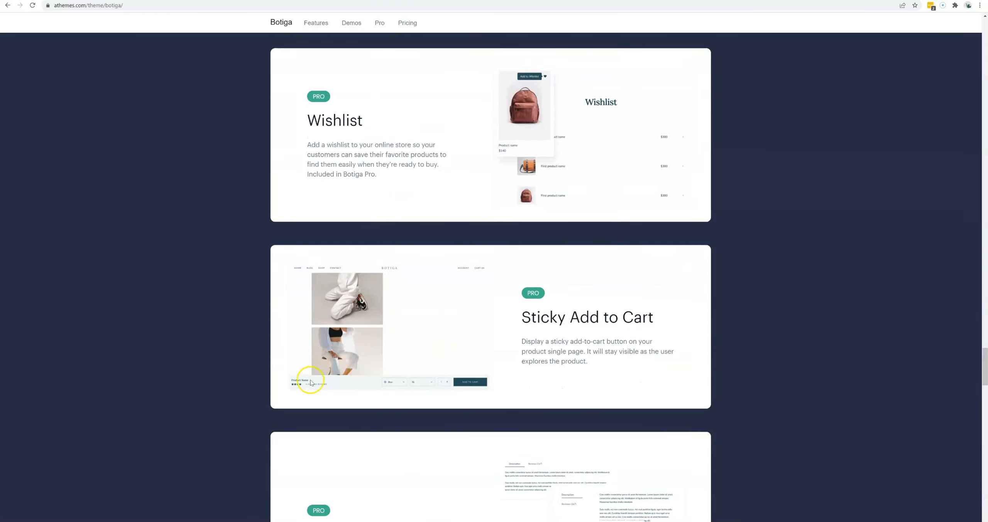
scroll(474, 382, "down", 7)
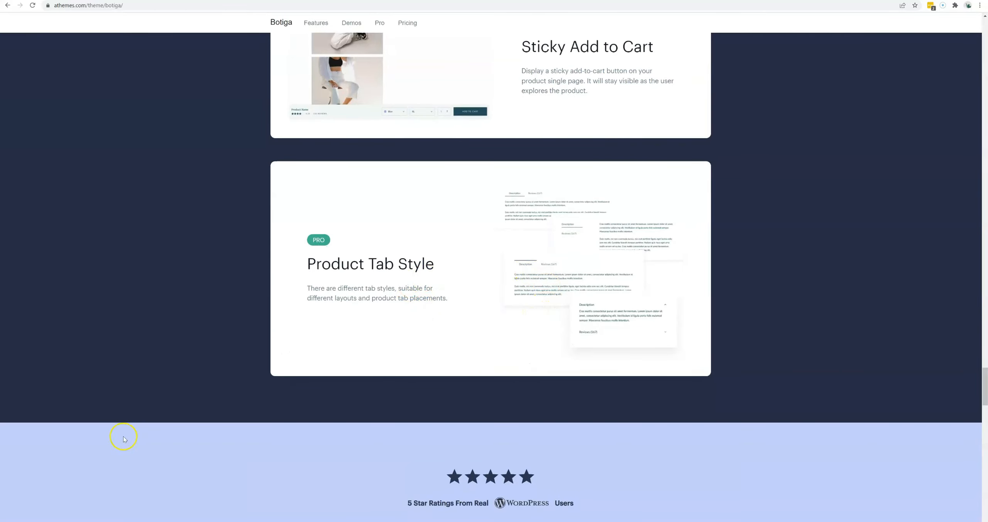
scroll(377, 391, "down", 5)
scroll(367, 394, "down", 12)
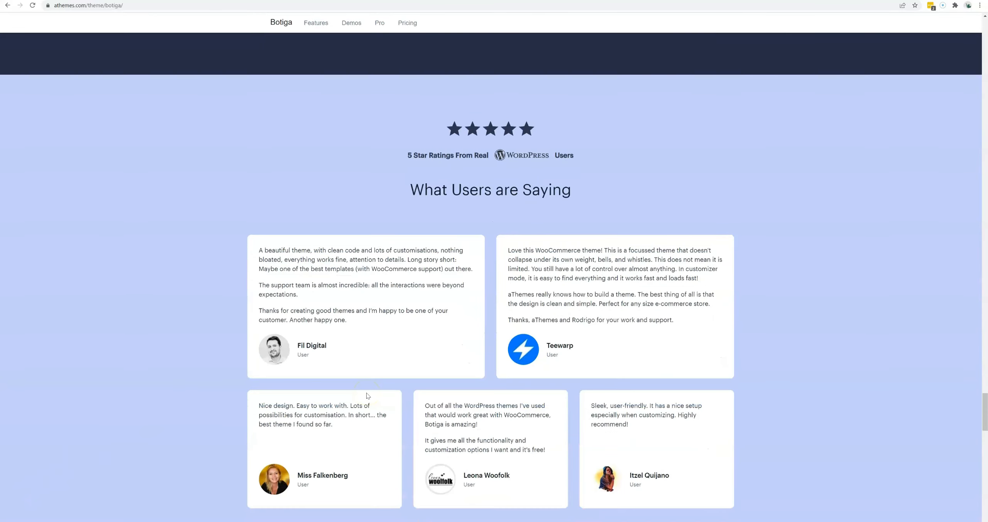
scroll(367, 392, "down", 3)
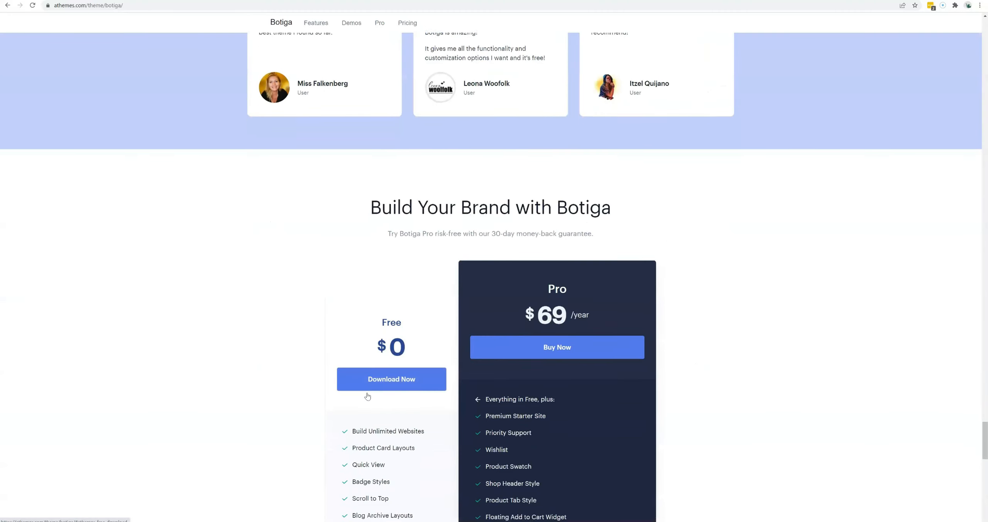
scroll(448, 348, "down", 1)
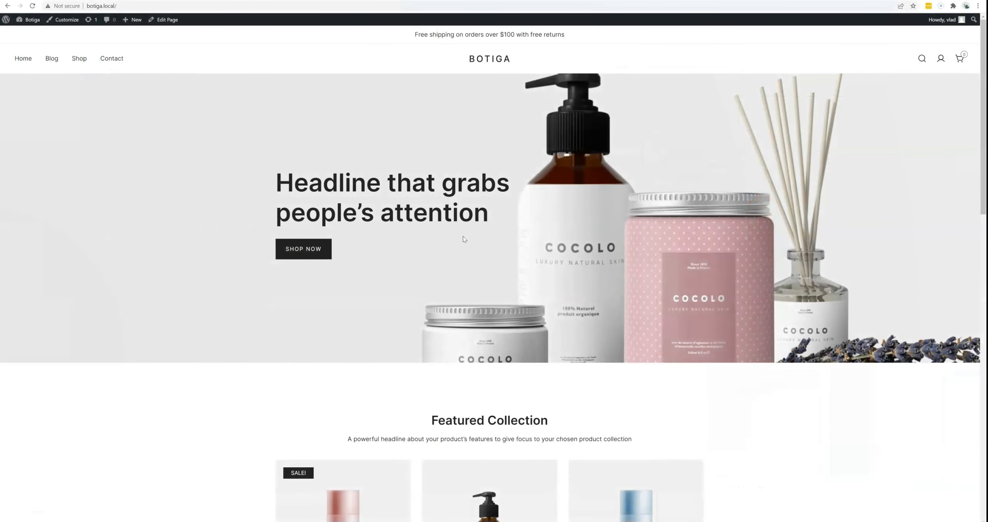
Open the starter sites from the Botiga theme dashboard in WordPress and view the Beauty site's import options without importing
left_click(36, 22)
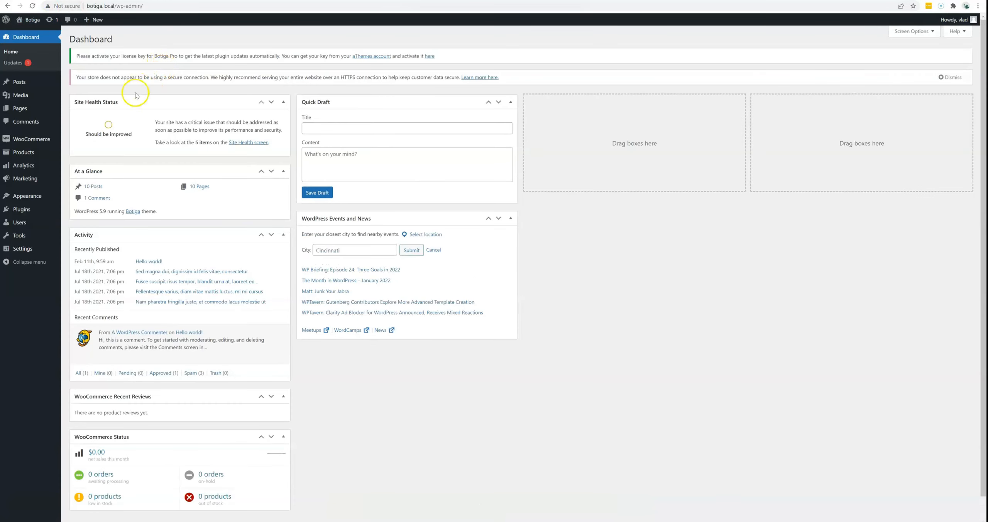
mouse_move(43, 197)
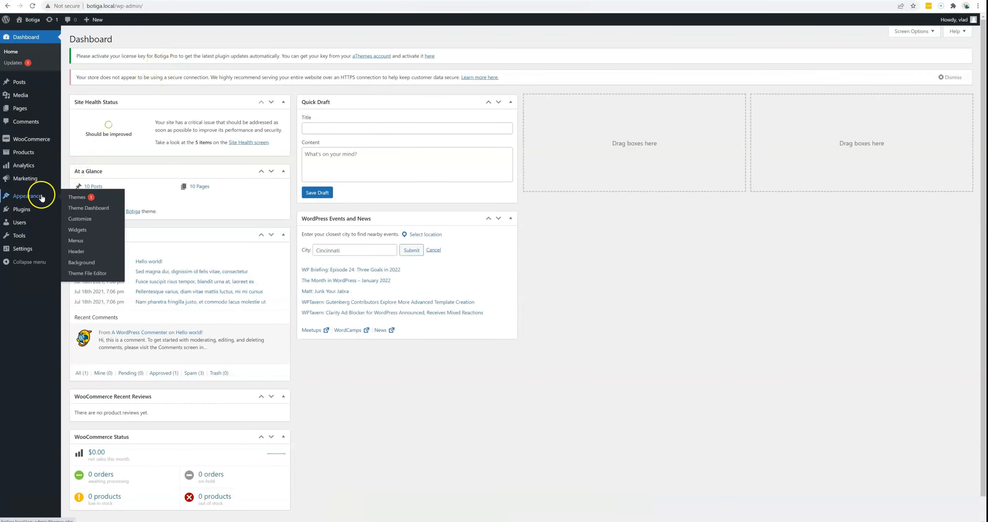
left_click(104, 210)
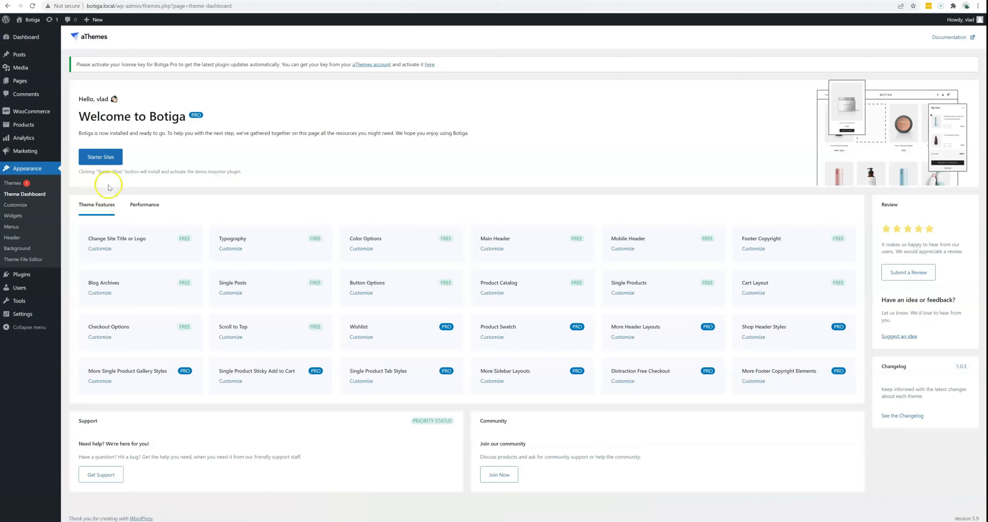
left_click(108, 161)
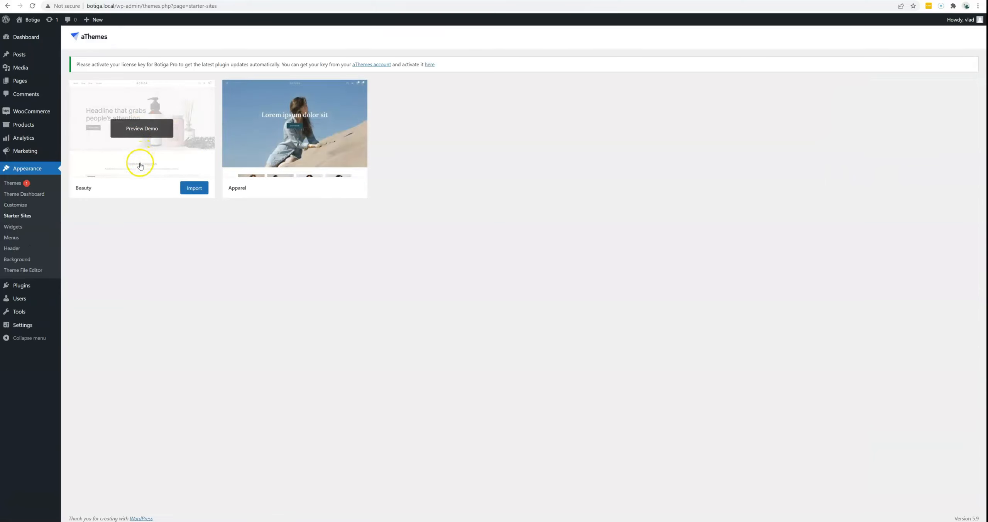
left_click(205, 192)
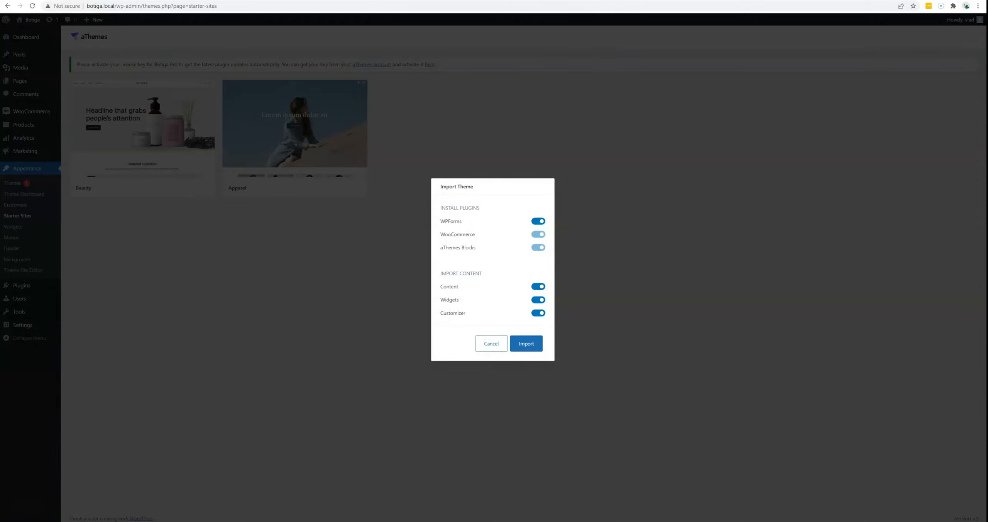
left_click(205, 430)
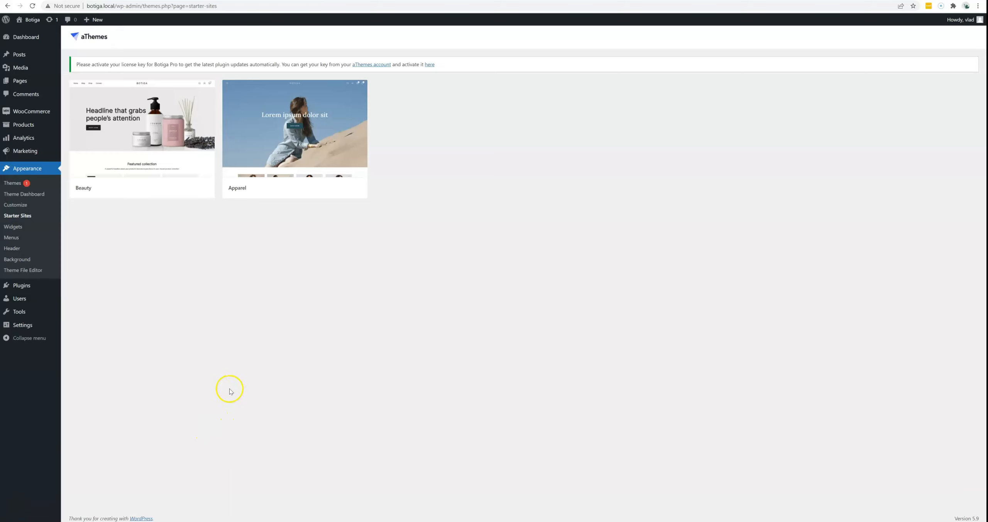
Visit the store's live homepage and look through its sections from the hero banner down to the footer
left_click(32, 19)
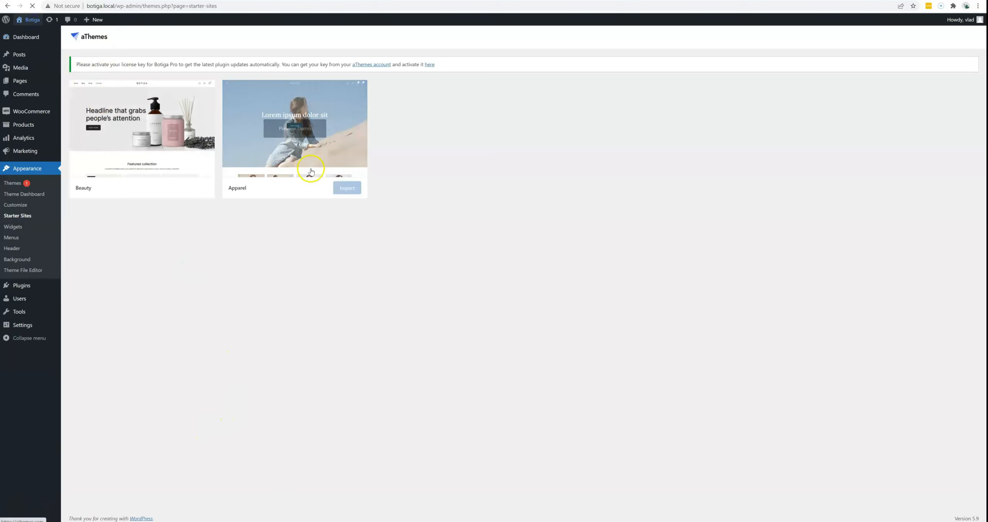
scroll(273, 212, "down", 12)
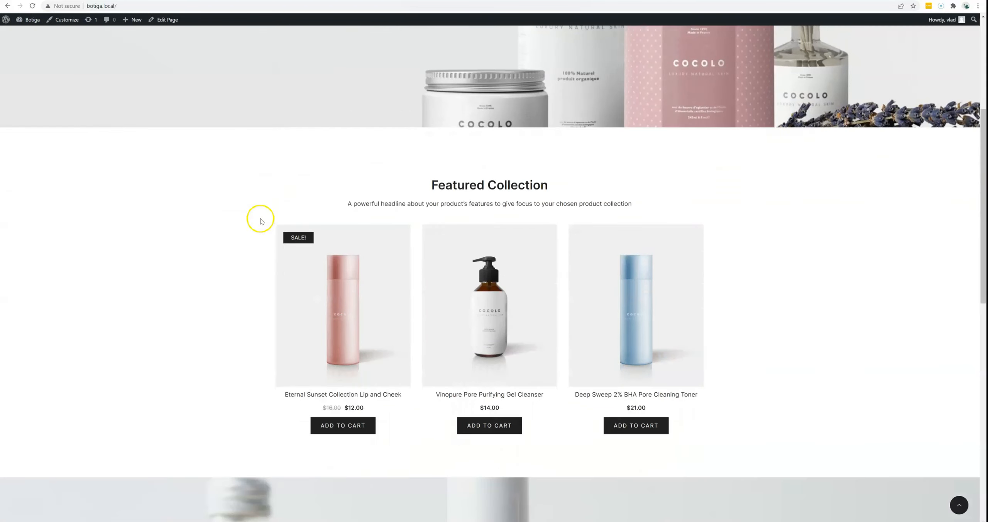
scroll(260, 220, "down", 5)
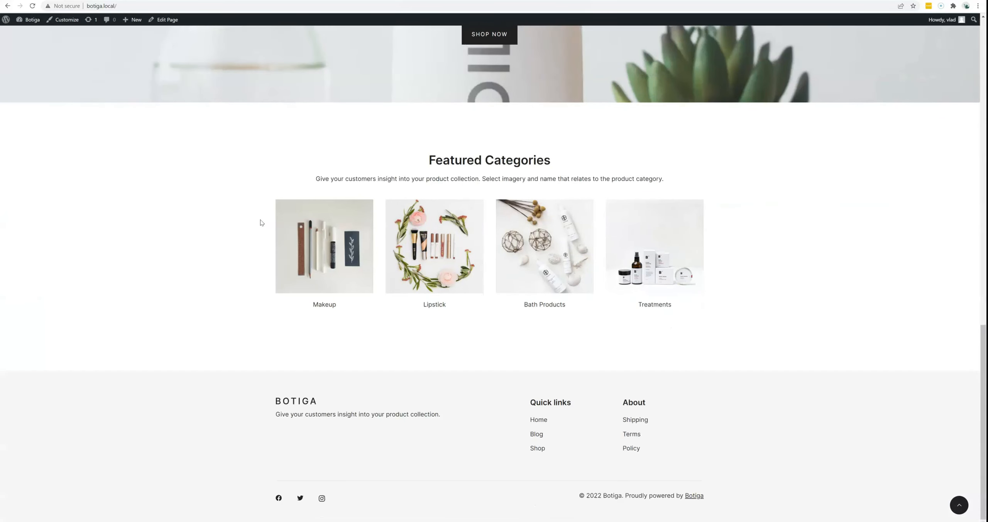
scroll(260, 220, "up", 6)
scroll(261, 225, "up", 10)
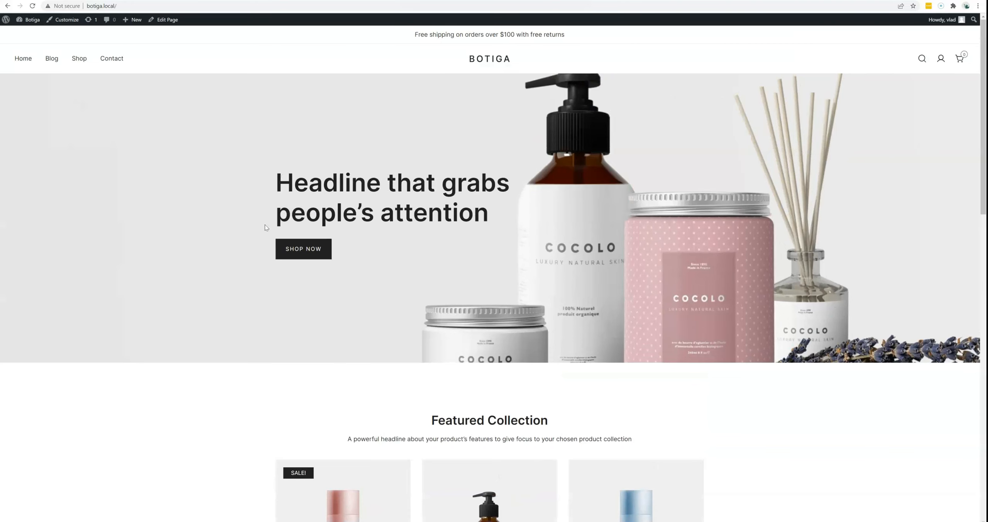
scroll(266, 225, "down", 1)
scroll(266, 225, "up", 1)
Open the homepage in the block editor and look over its hero and Featured Collection sections
left_click(170, 23)
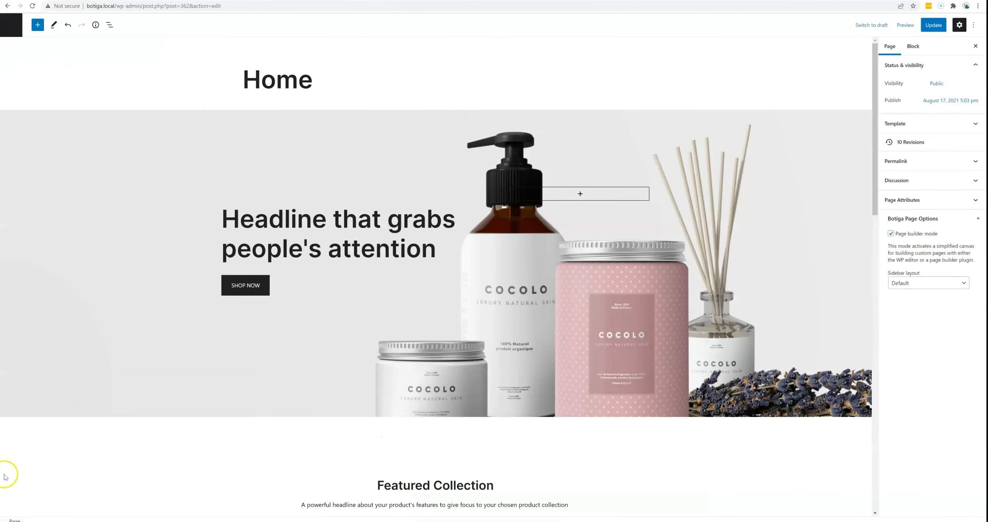
scroll(240, 245, "down", 9)
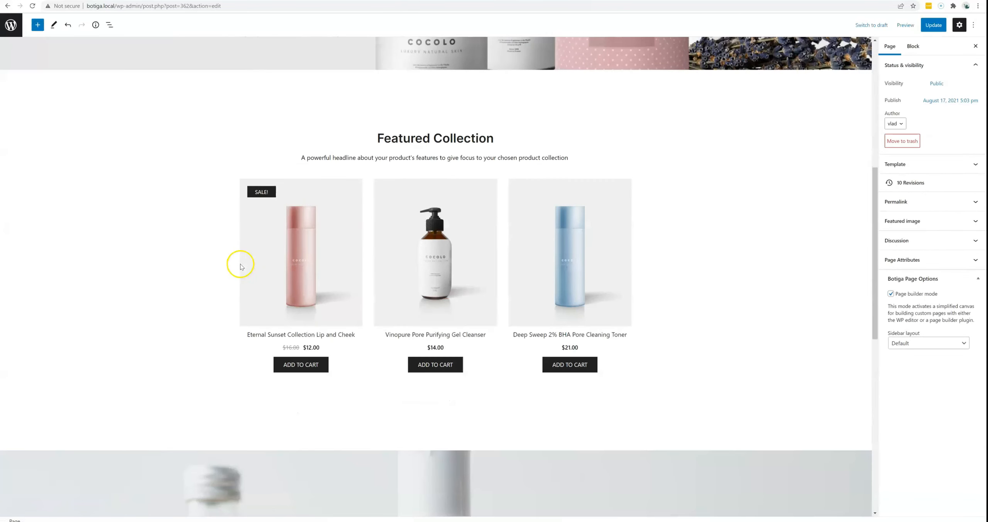
scroll(240, 261, "up", 9)
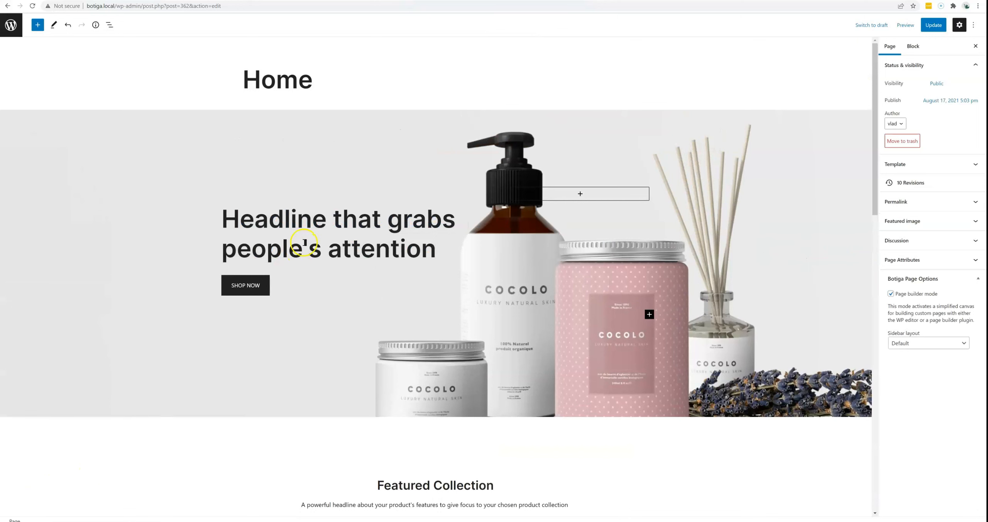
Replace the hero banner's headline with "My custom headline here"
triple_click(305, 243)
scroll(305, 242, "down", 5)
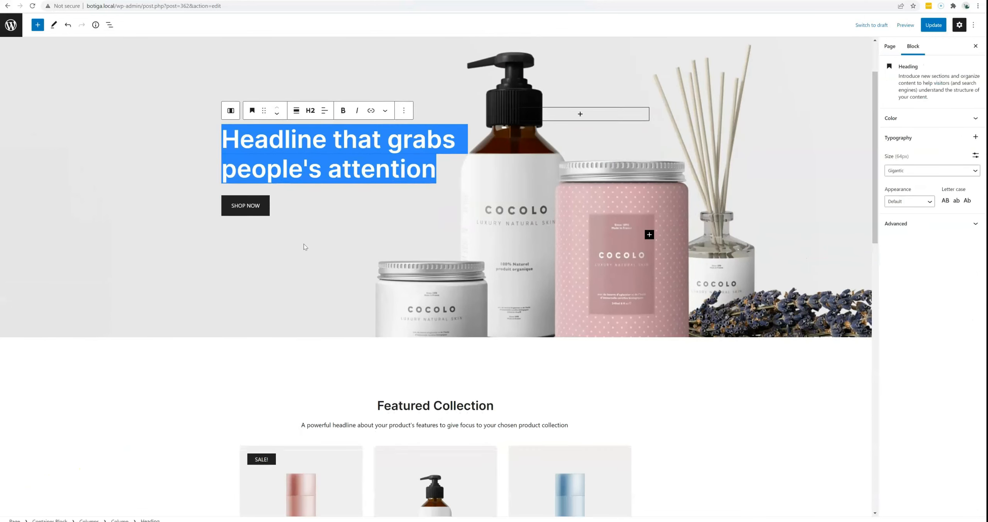
scroll(305, 254, "up", 5)
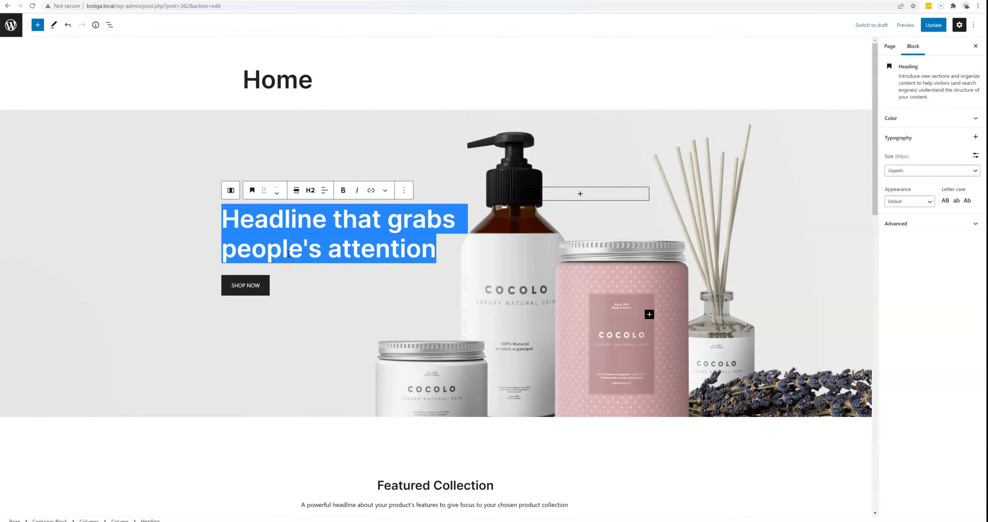
type("My cvu")
key("BackSpace")
key("BackSpace")
type("ustom ")
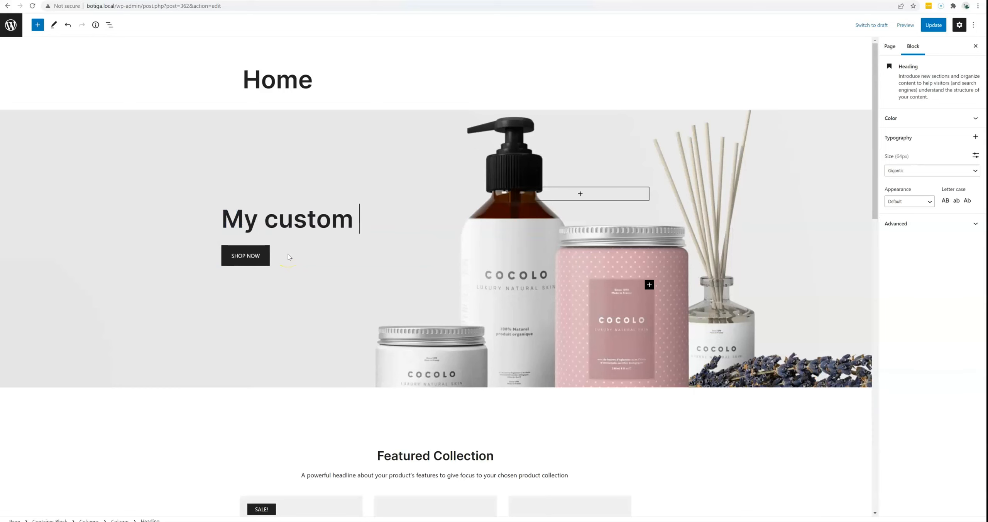
type("headline here")
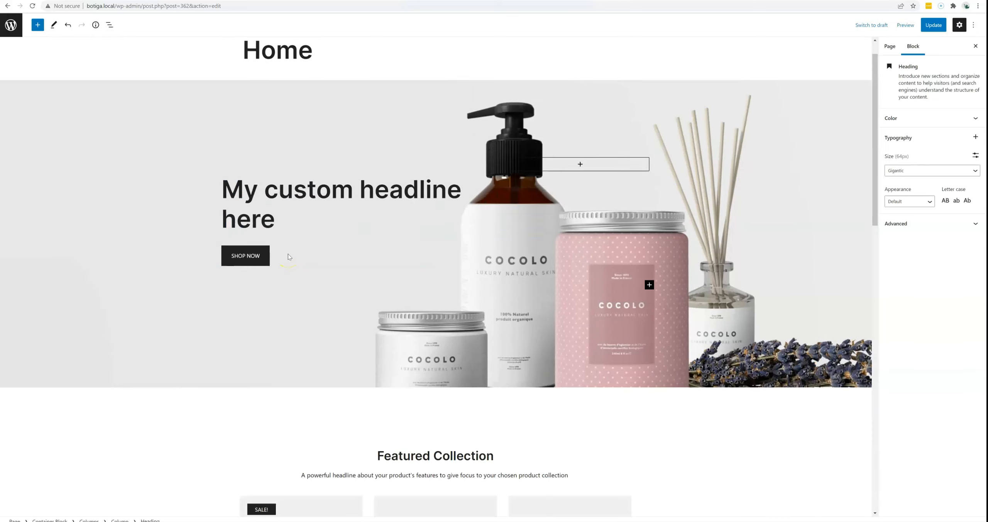
Set the hero headline's text color to red #e52525 and its font size to Larger
left_click(929, 118)
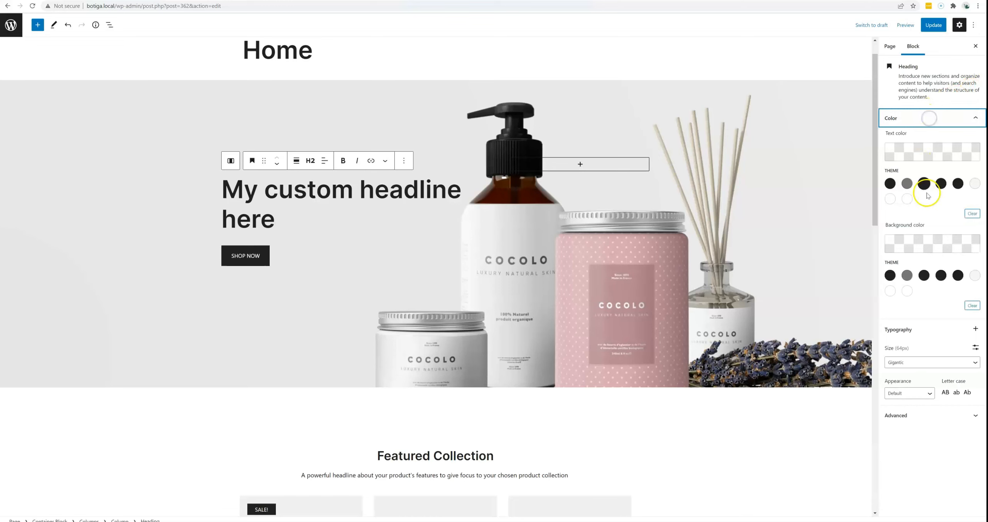
left_click(941, 156)
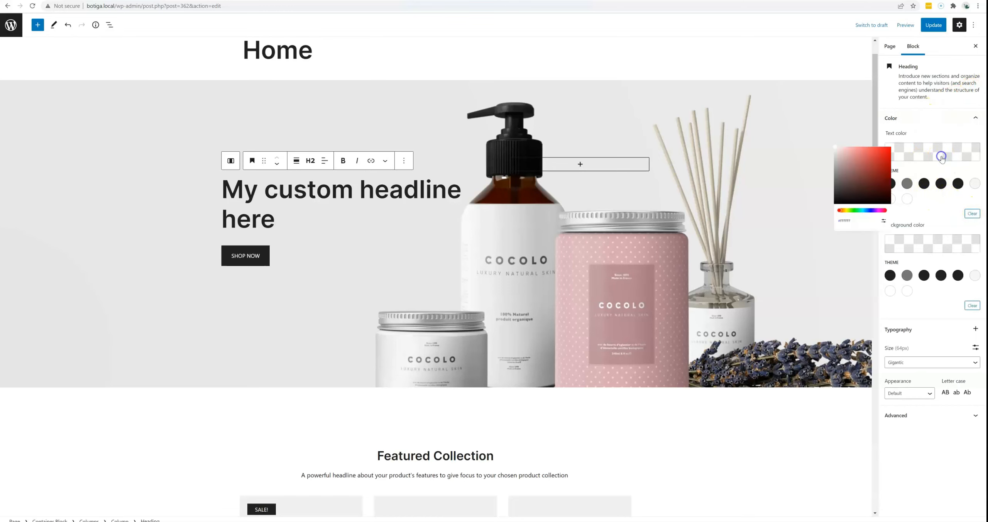
left_click(858, 152)
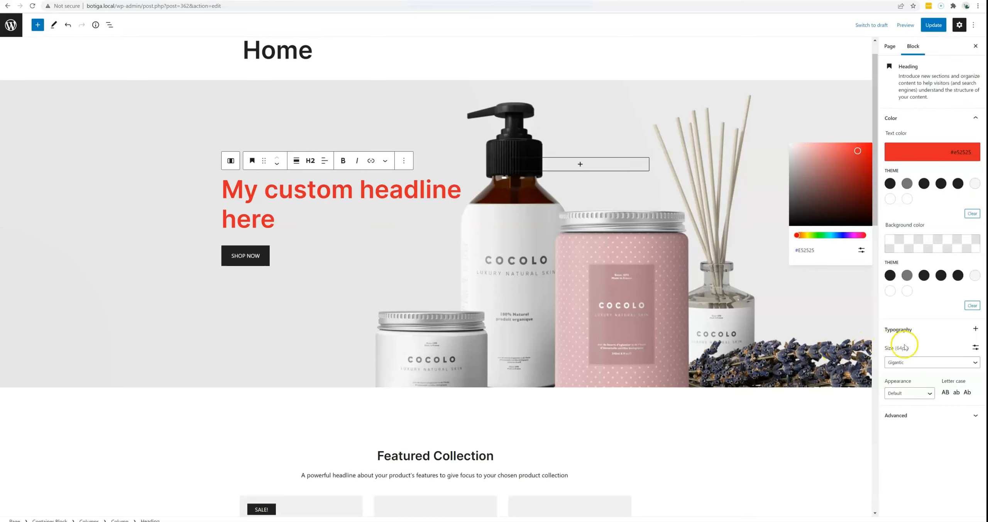
left_click(914, 363)
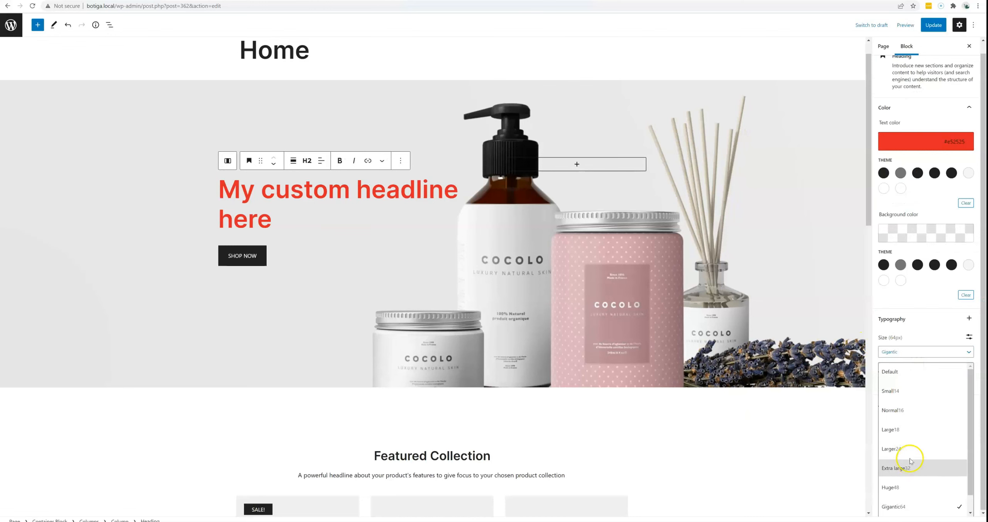
left_click(945, 449)
Insert a heading block reading "Just a heading" directly below the Newest Products grid in the Featured Collection section
scroll(666, 344, "down", 7)
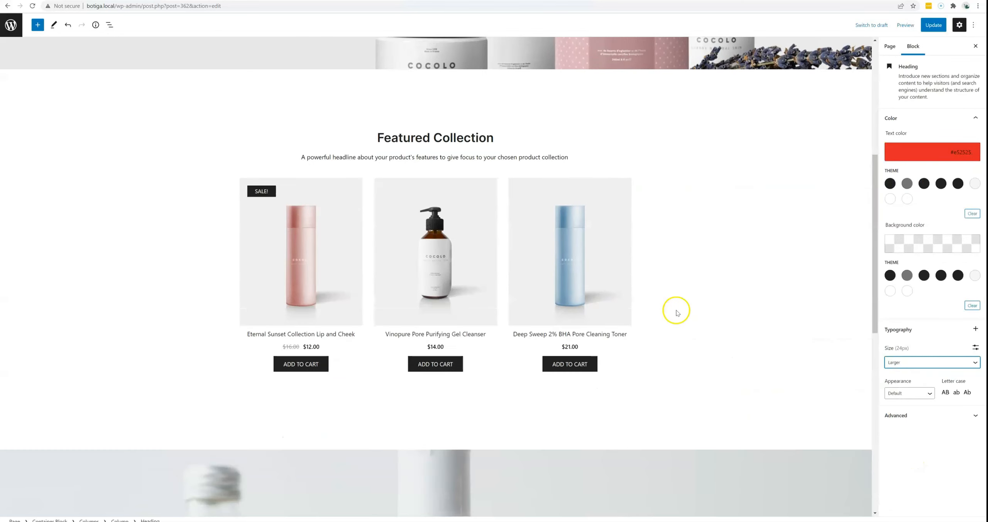
left_click(603, 216)
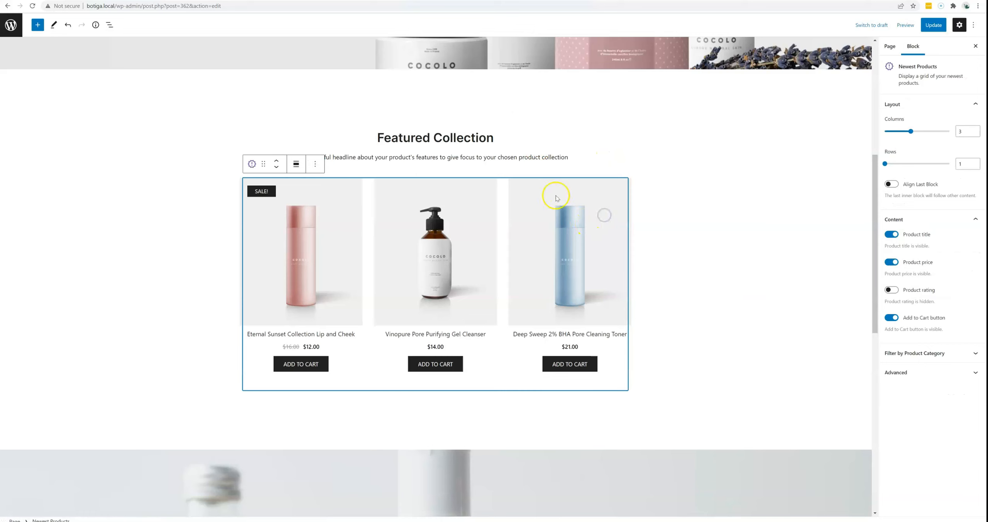
left_click(315, 164)
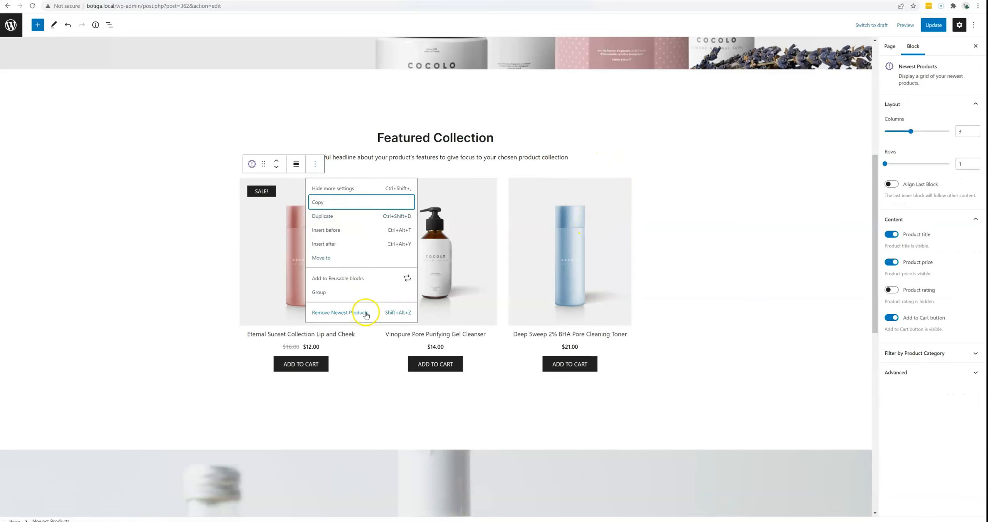
scroll(402, 324, "down", 3)
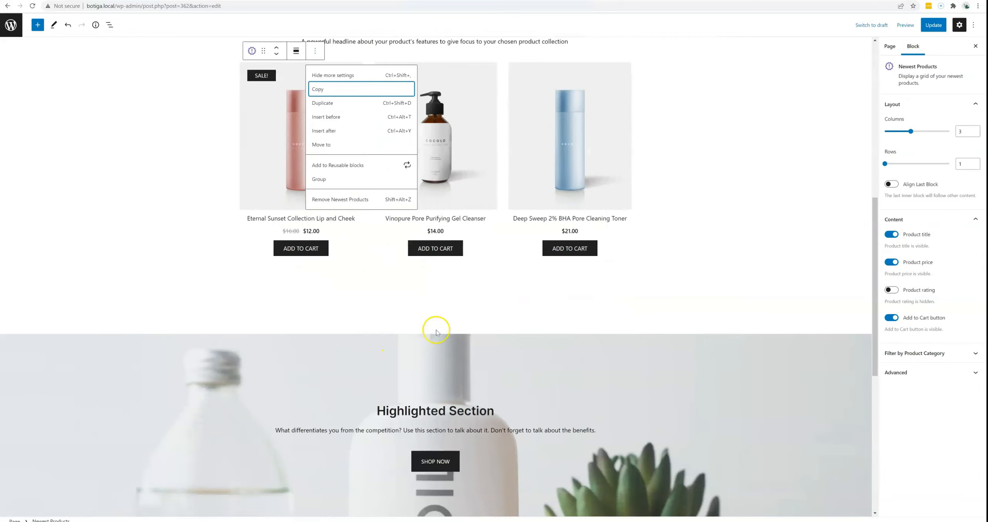
left_click(361, 132)
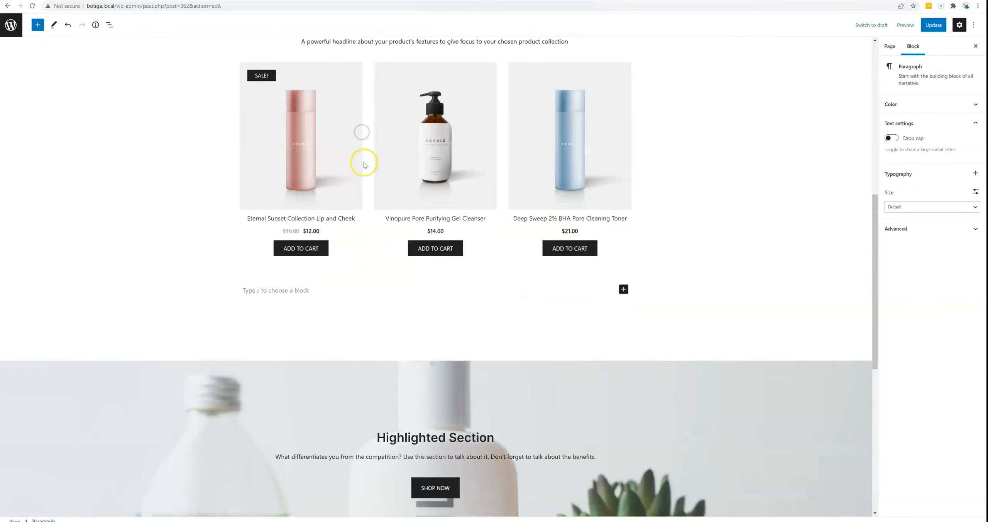
type("/heading")
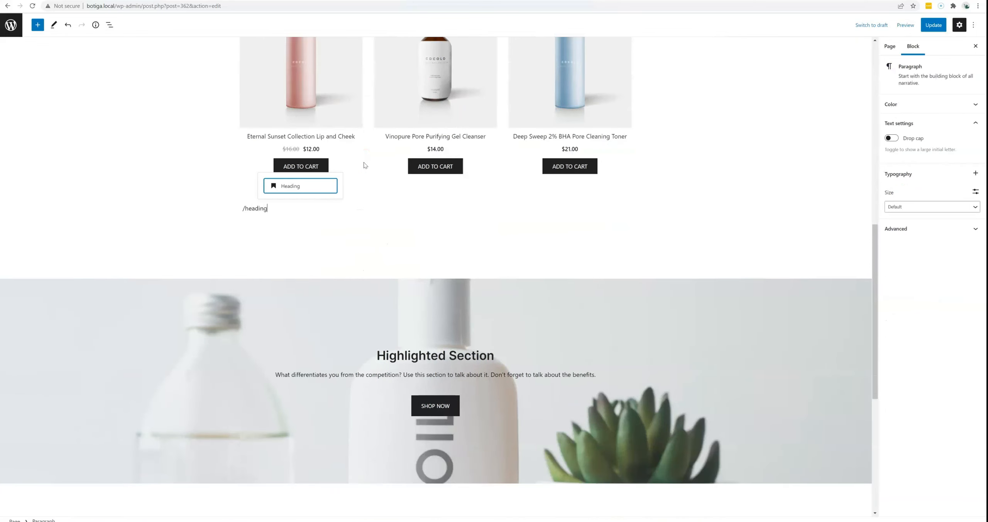
key("Return")
type("Just a heading")
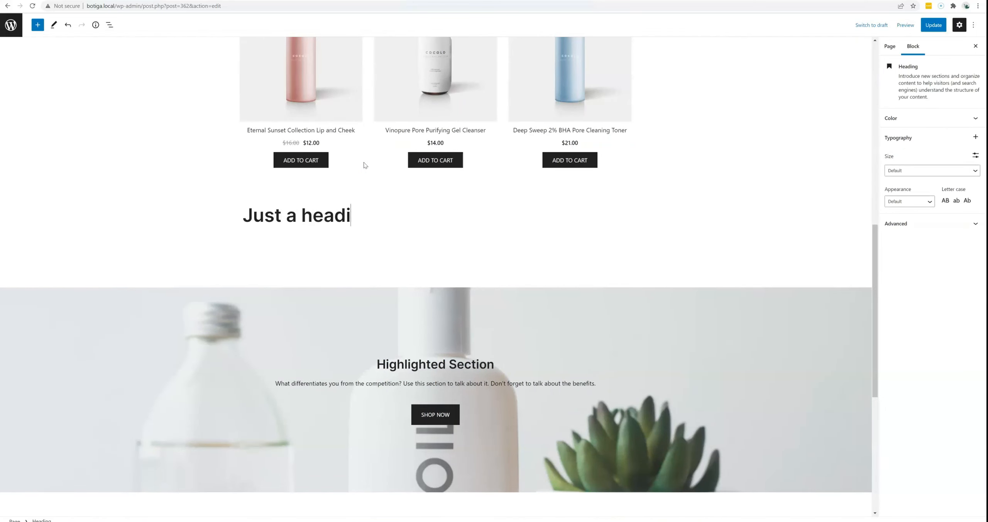
scroll(370, 193, "down", 8)
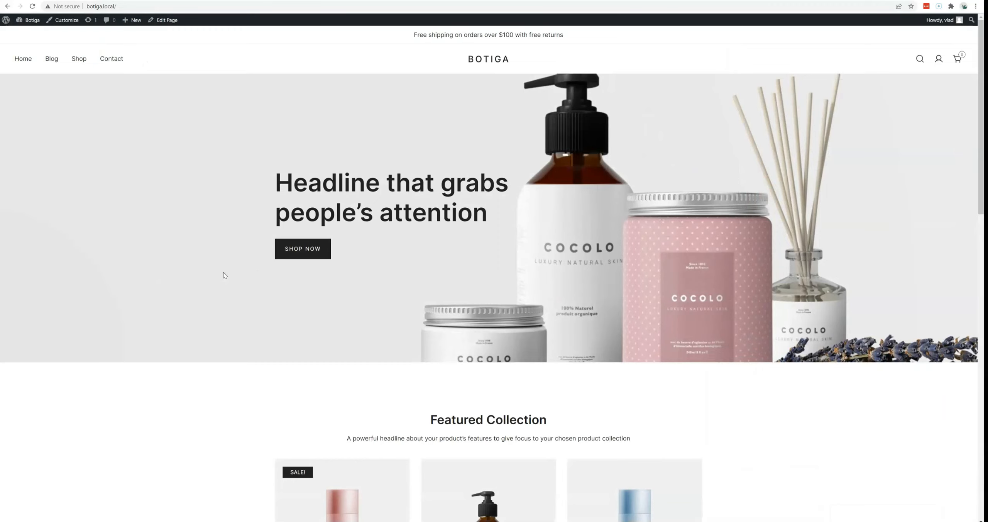
Open the theme customizer from the live homepage and look at the background image option in the general settings
left_click(63, 20)
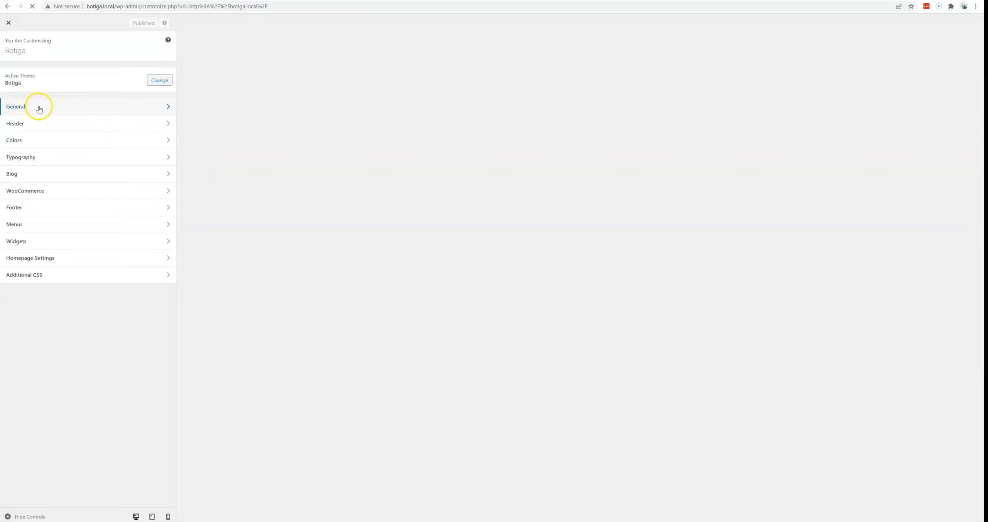
left_click(42, 108)
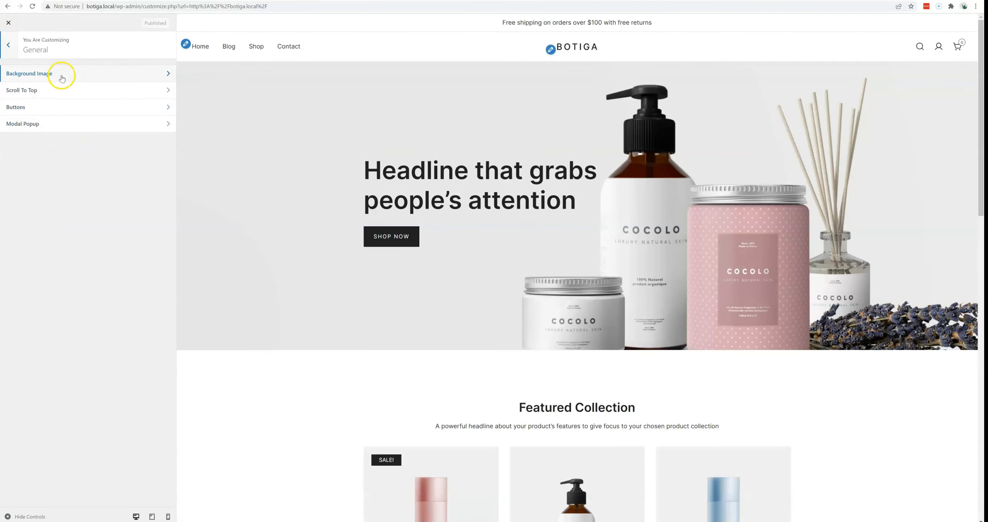
left_click(63, 77)
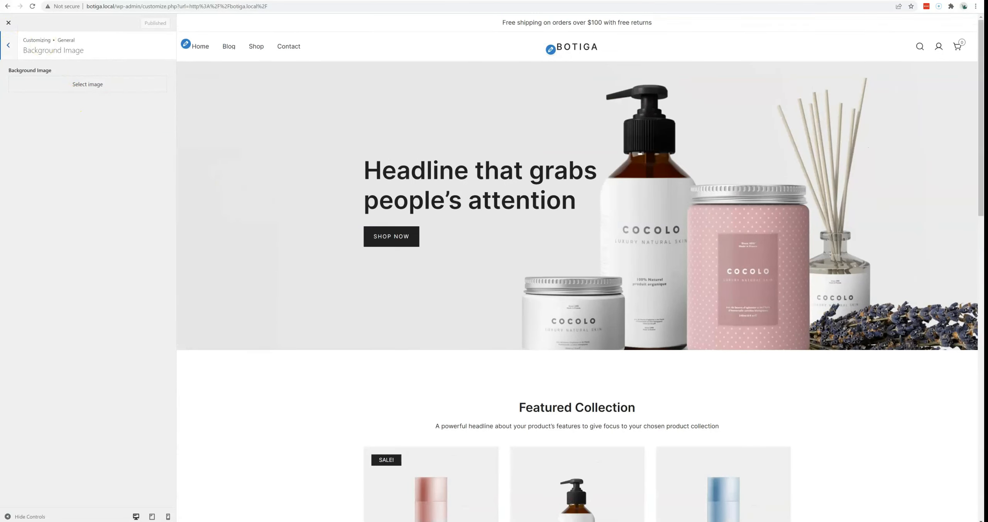
left_click(9, 45)
Open the Scroll To Top settings and try out the scroll-to-top button in the homepage preview
left_click(27, 90)
scroll(609, 261, "down", 7)
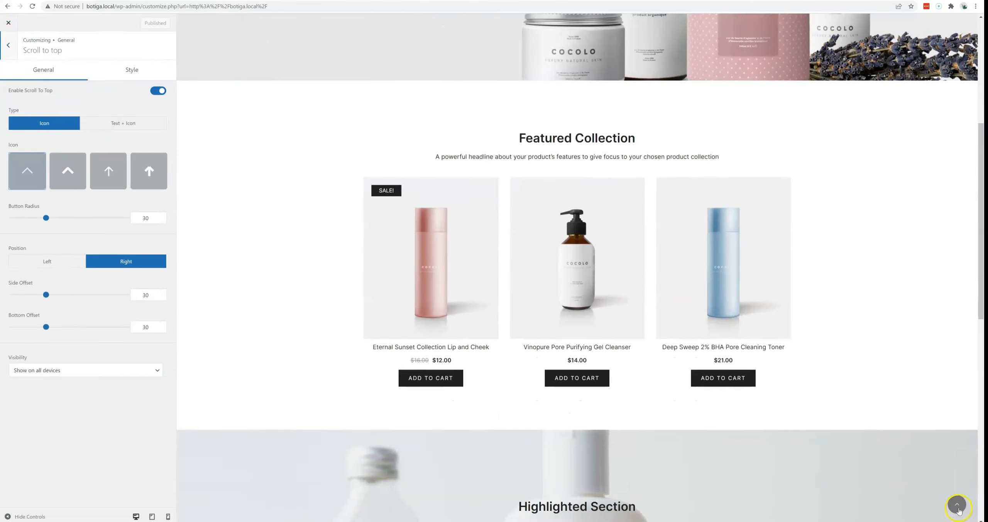
left_click(957, 506)
scroll(944, 486, "down", 9)
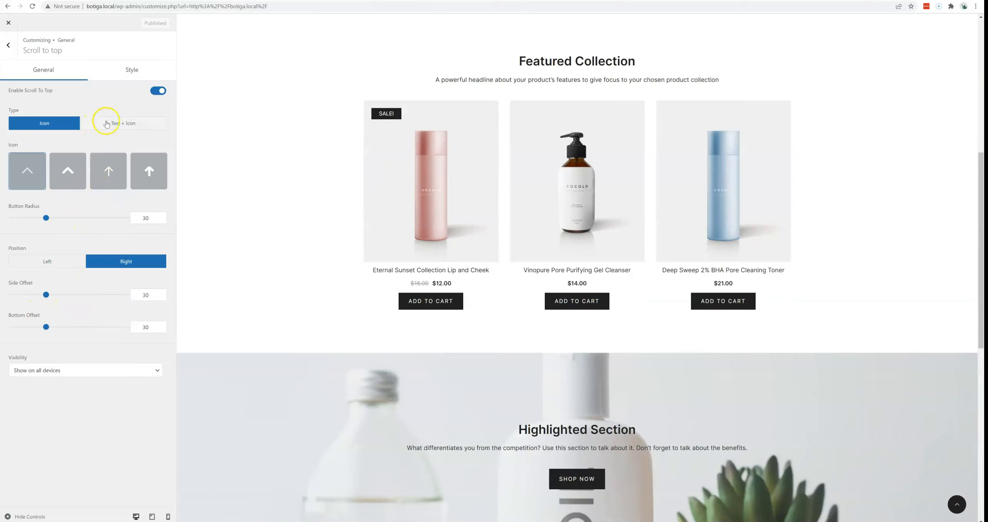
Set the scroll-to-top button's icon size to 33 and its padding to 53
left_click(129, 69)
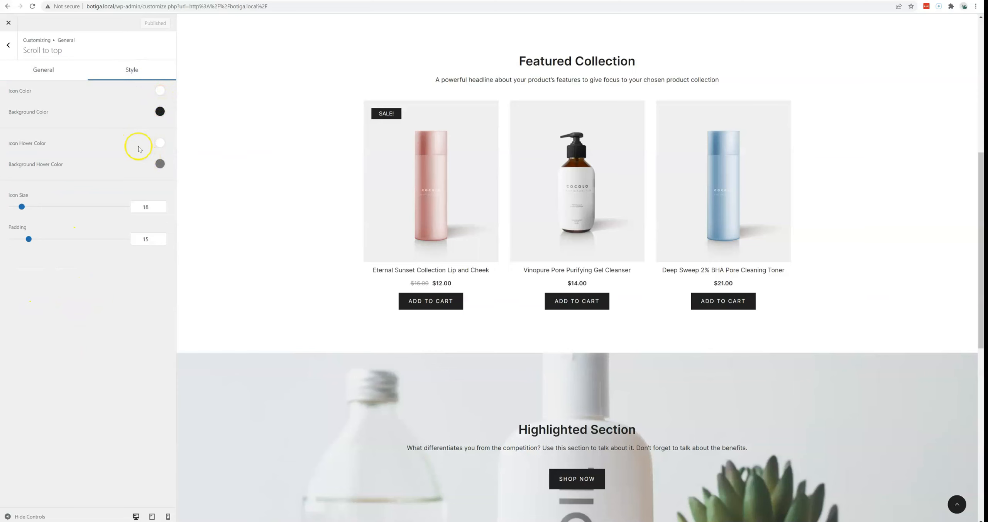
scroll(891, 476, "down", 3)
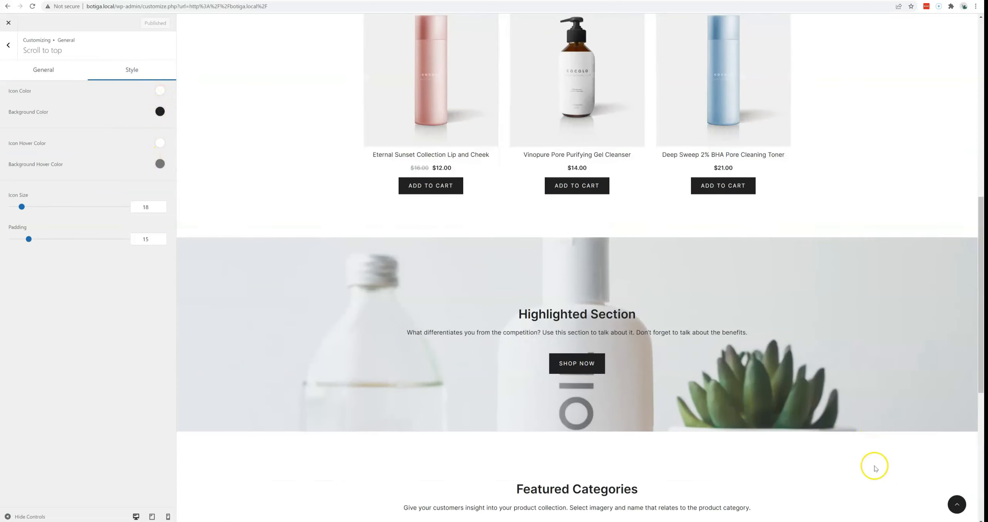
scroll(864, 461, "down", 3)
scroll(835, 434, "up", 2)
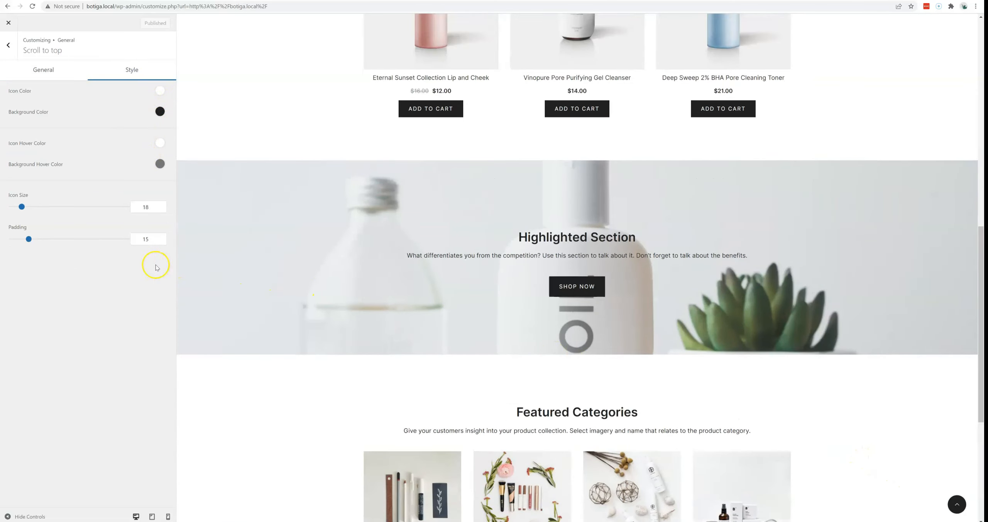
left_click_drag(24, 204, 41, 209)
left_click_drag(41, 243, 73, 240)
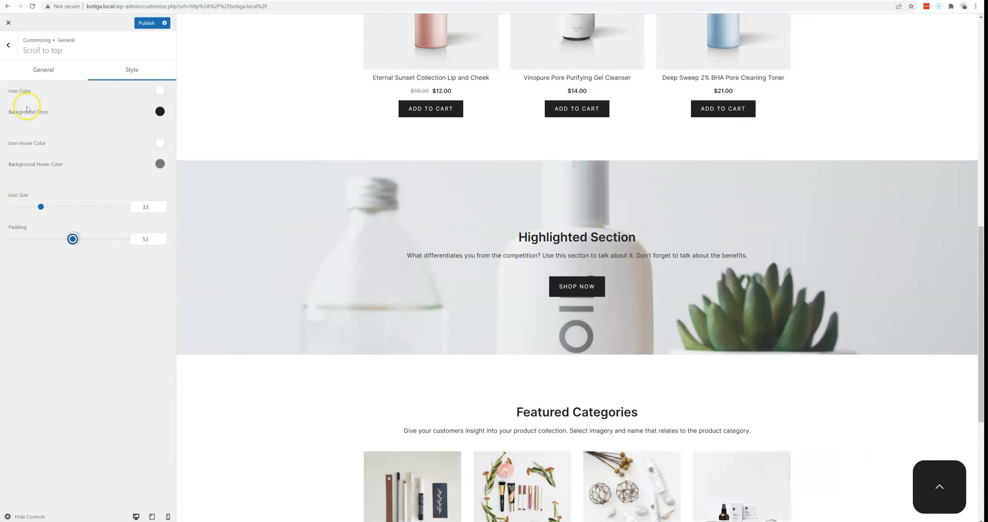
Style the theme's buttons with a radius of 34, a font size of 19 and lowercase text
left_click(9, 46)
left_click(42, 109)
scroll(343, 291, "up", 4)
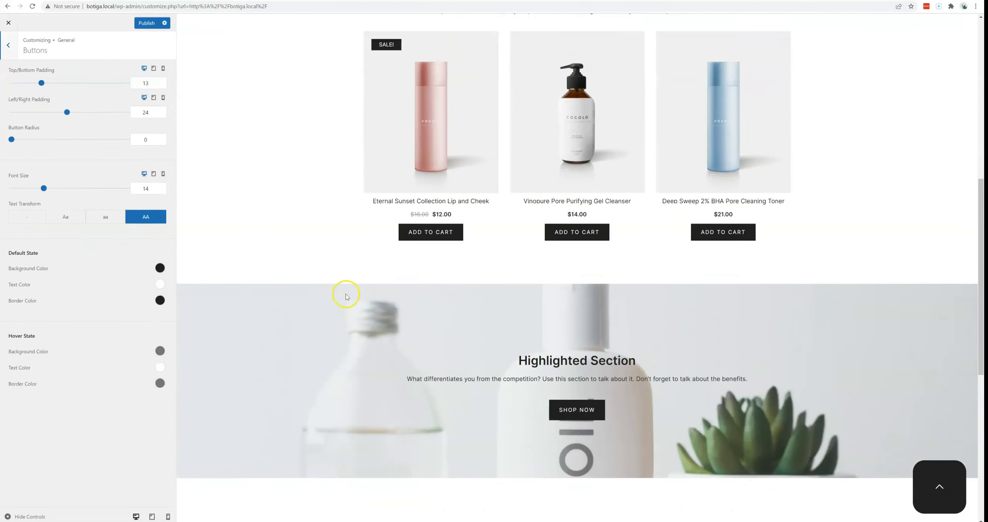
scroll(341, 295, "up", 1)
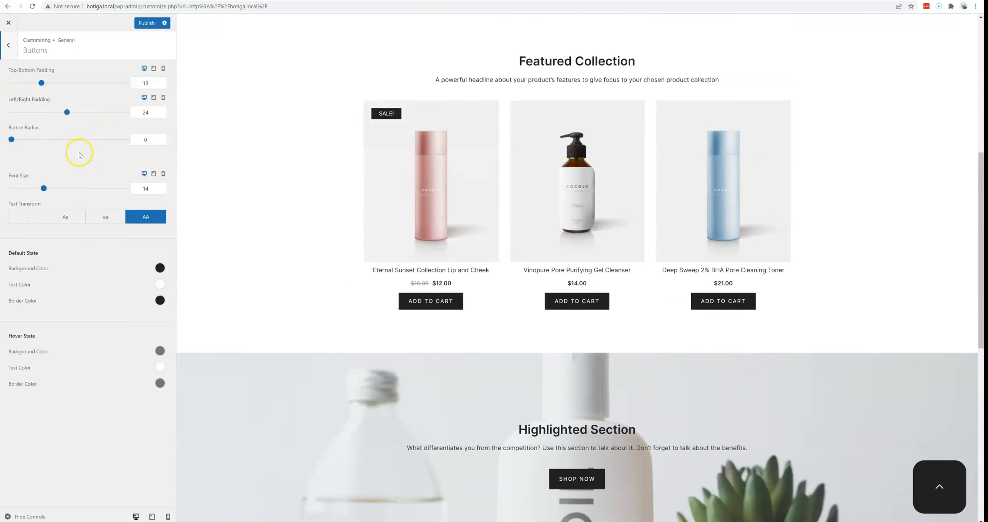
left_click_drag(13, 143, 50, 140)
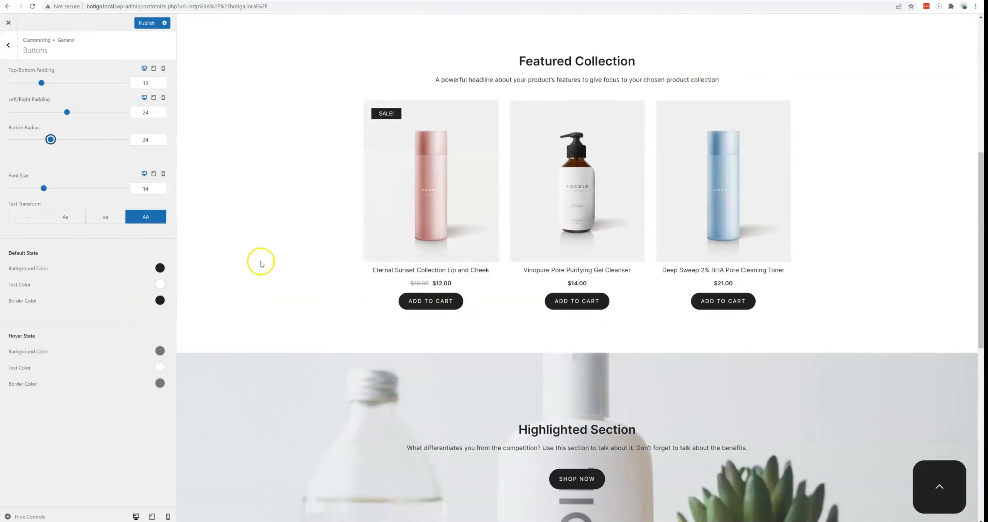
left_click_drag(55, 192, 56, 190)
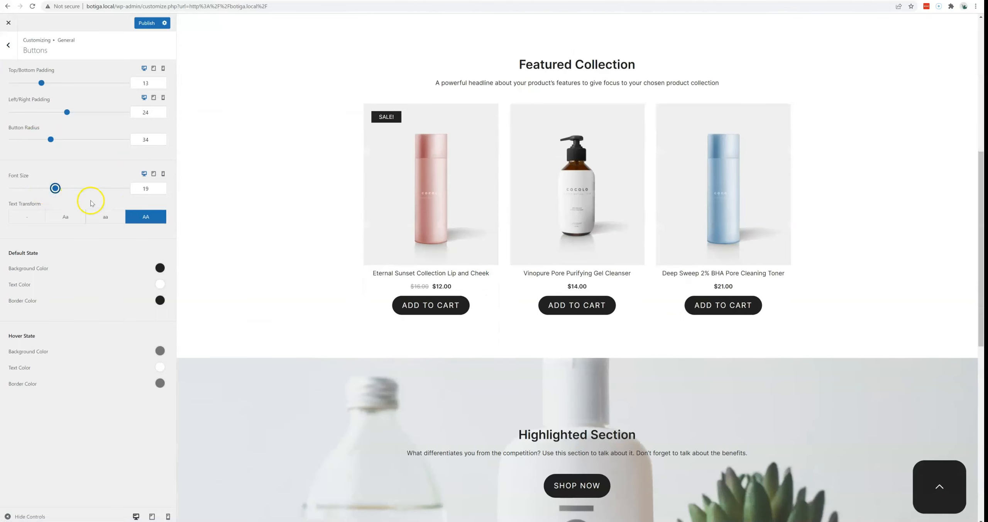
left_click(106, 216)
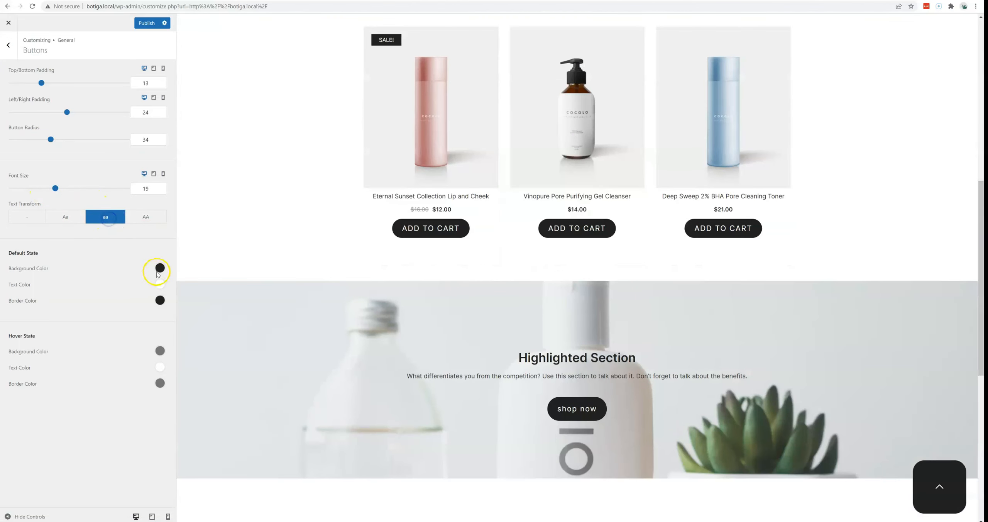
Set the buttons' default background color to green and their border color to red
left_click(160, 267)
left_click(71, 377)
left_click(103, 266)
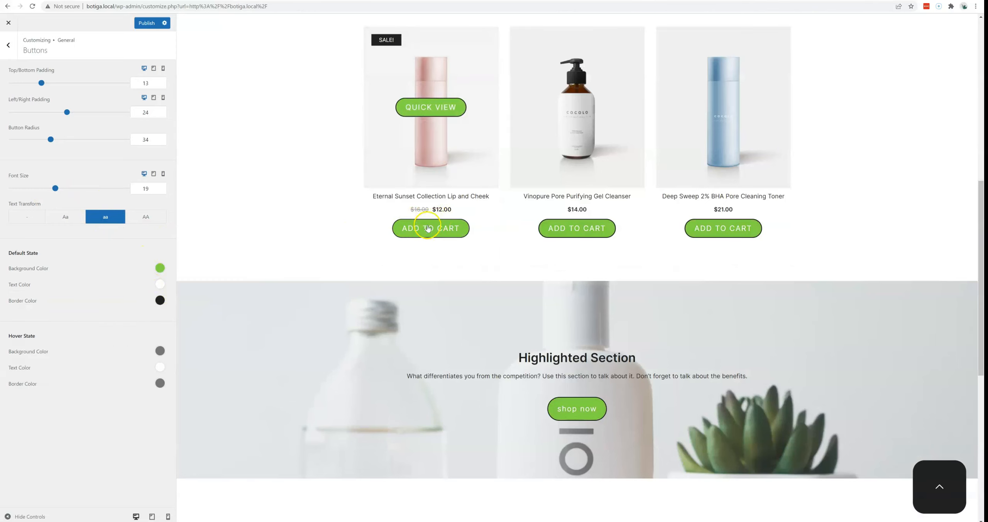
left_click(160, 305)
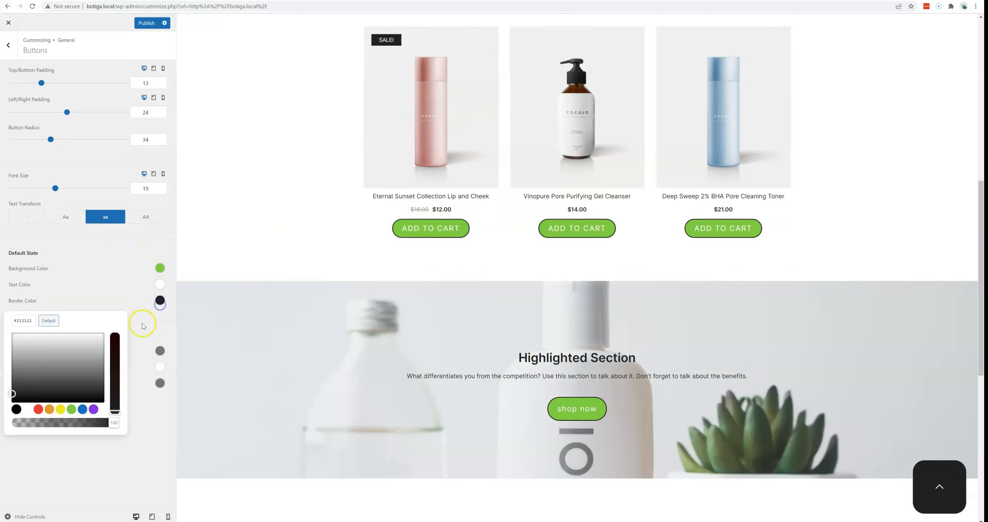
left_click(38, 409)
left_click(105, 288)
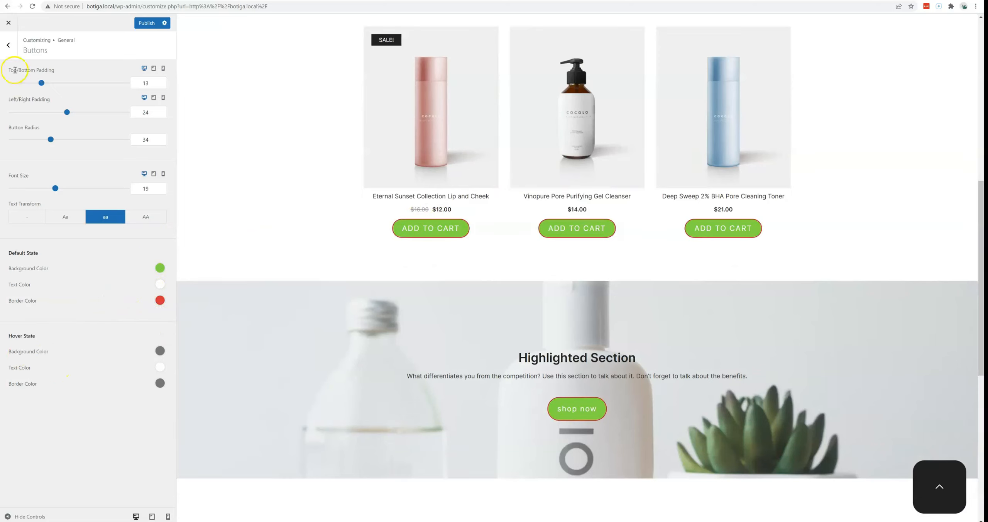
Enable the modal popup in the general settings and check how it appears over the homepage preview
left_click(8, 44)
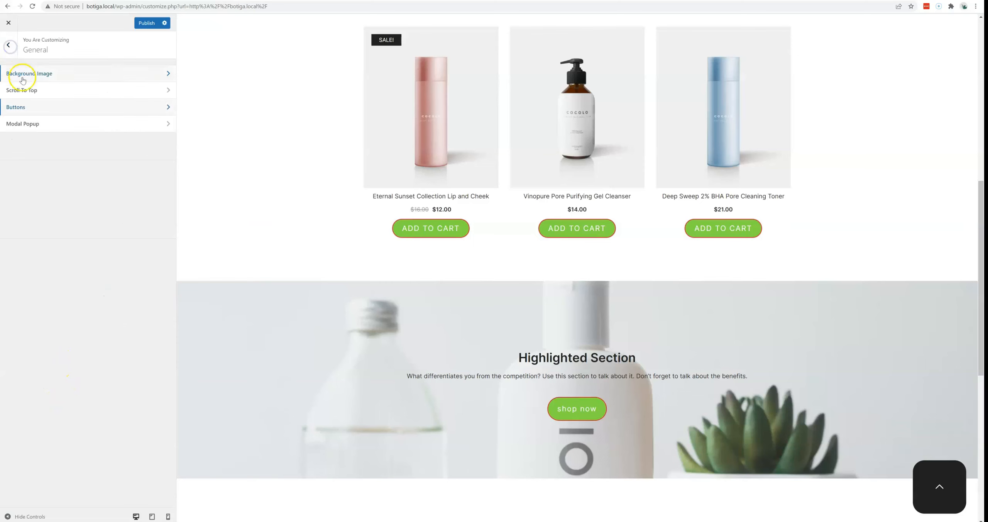
left_click(55, 124)
scroll(328, 288, "up", 10)
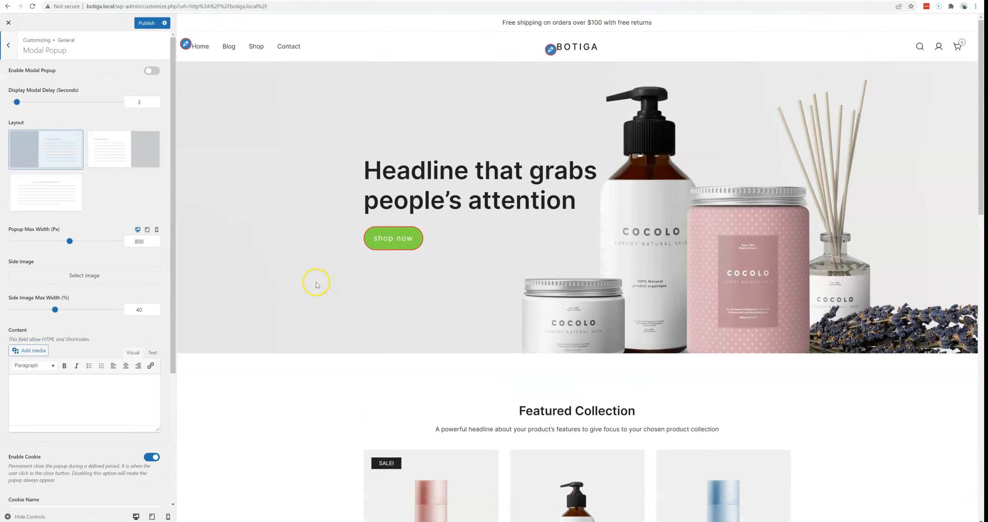
left_click(151, 70)
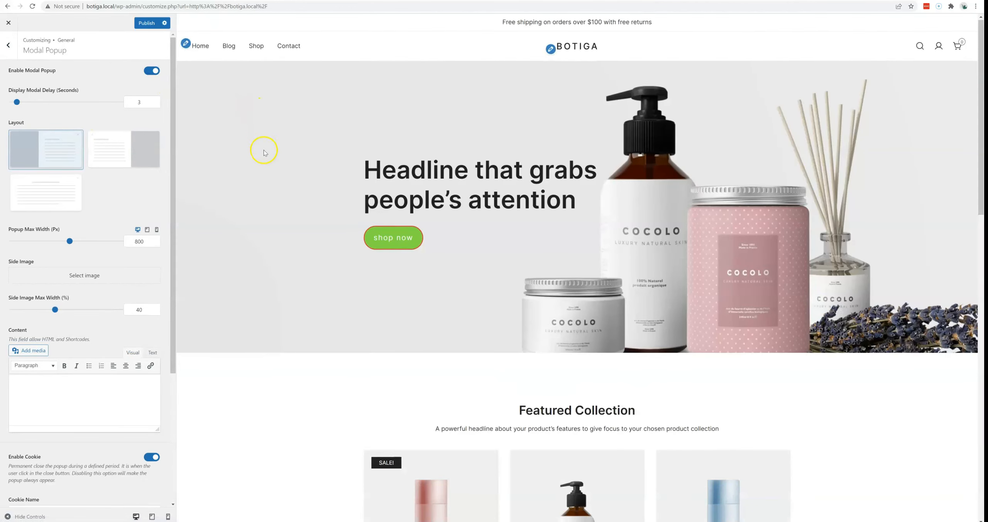
scroll(254, 151, "down", 6)
scroll(231, 151, "down", 2)
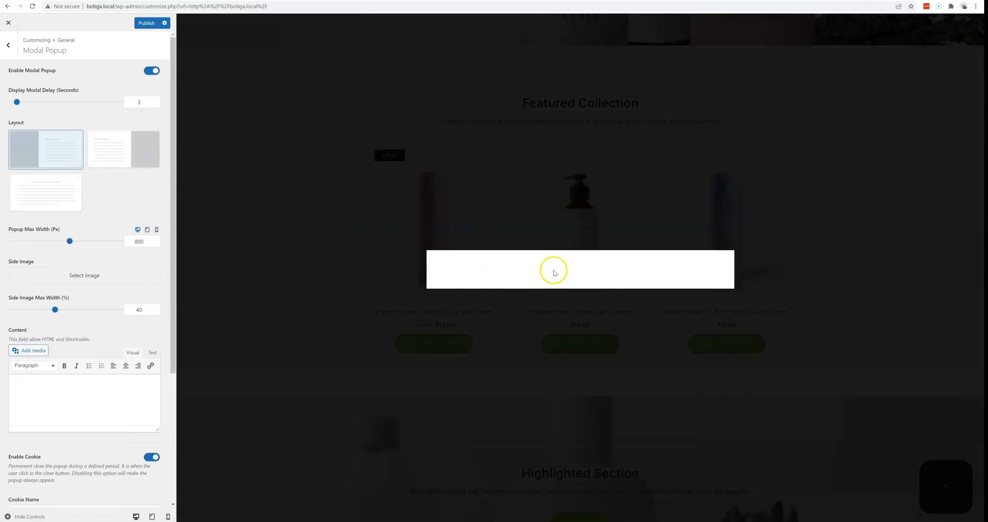
Enter "just some content" as the modal popup's content and disable its cookie so the popup always appears
scroll(98, 329, "down", 2)
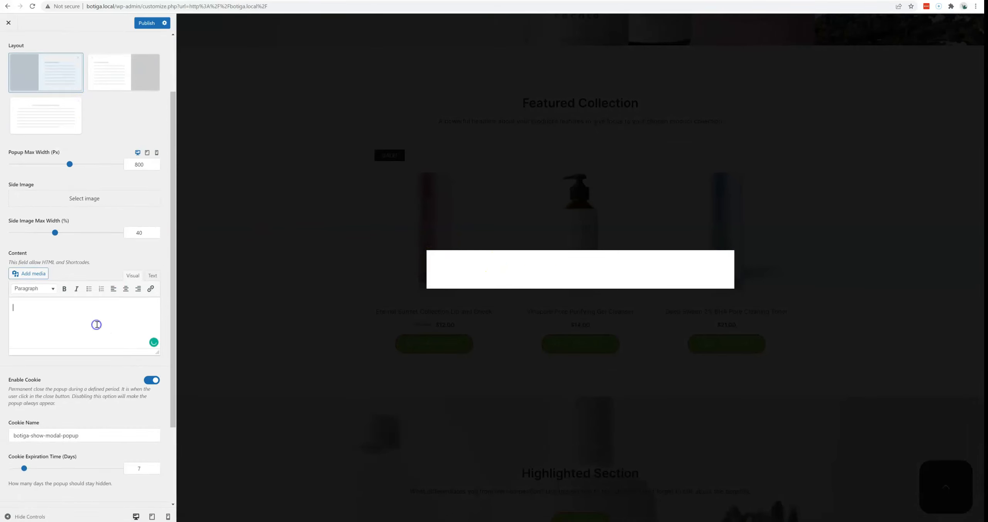
type("st some content")
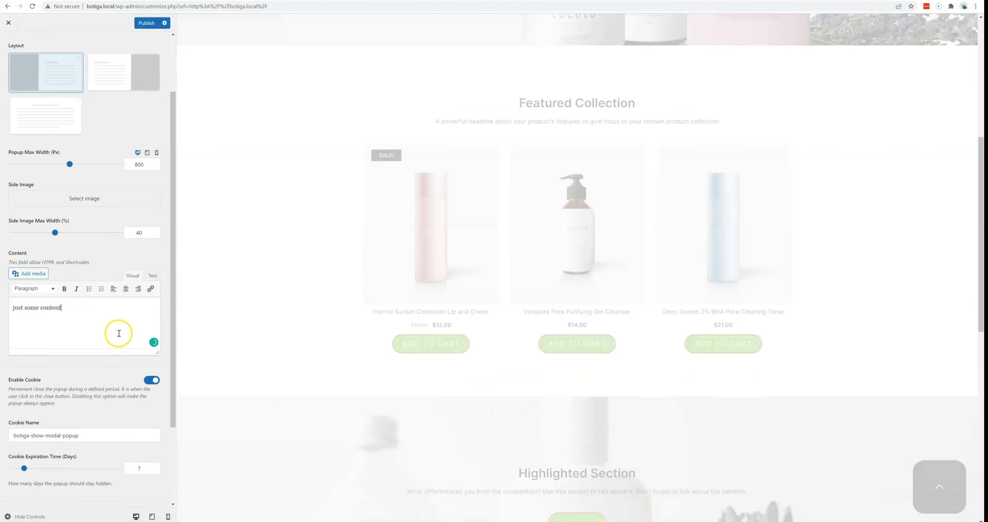
left_click(158, 382)
scroll(143, 227, "up", 2)
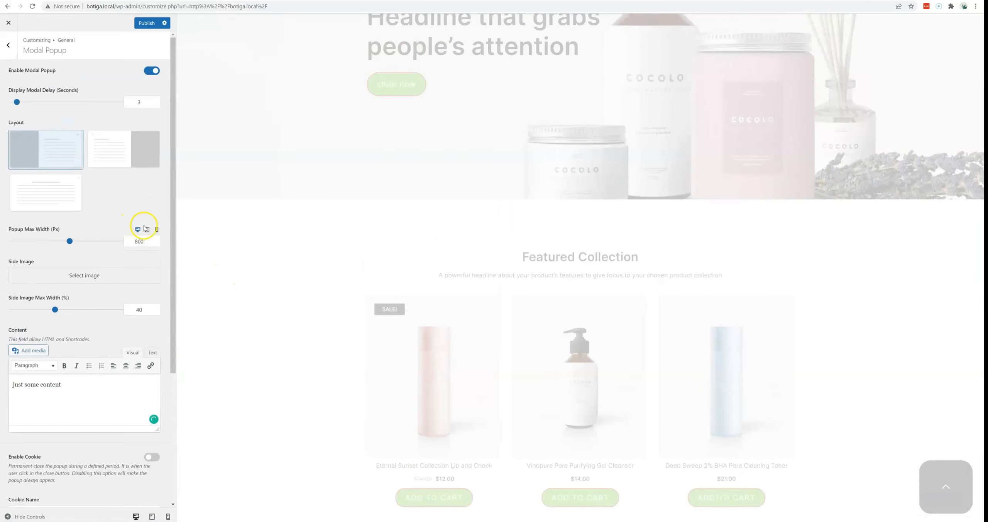
scroll(306, 167, "down", 10)
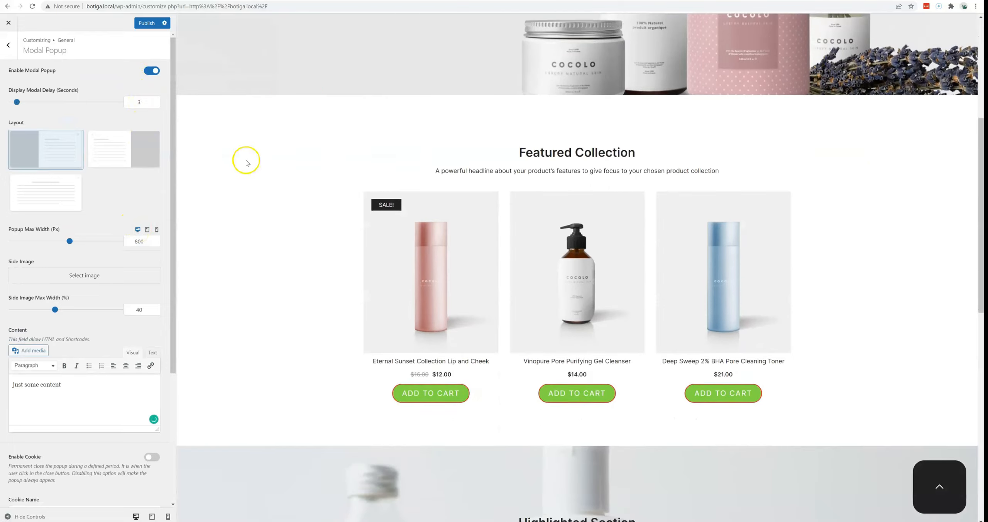
scroll(231, 171, "down", 2)
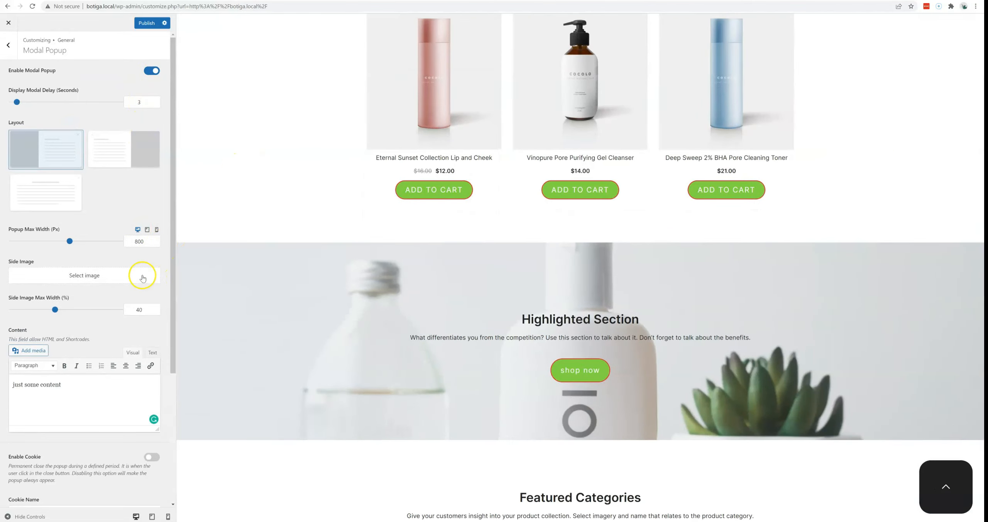
scroll(141, 278, "down", 5)
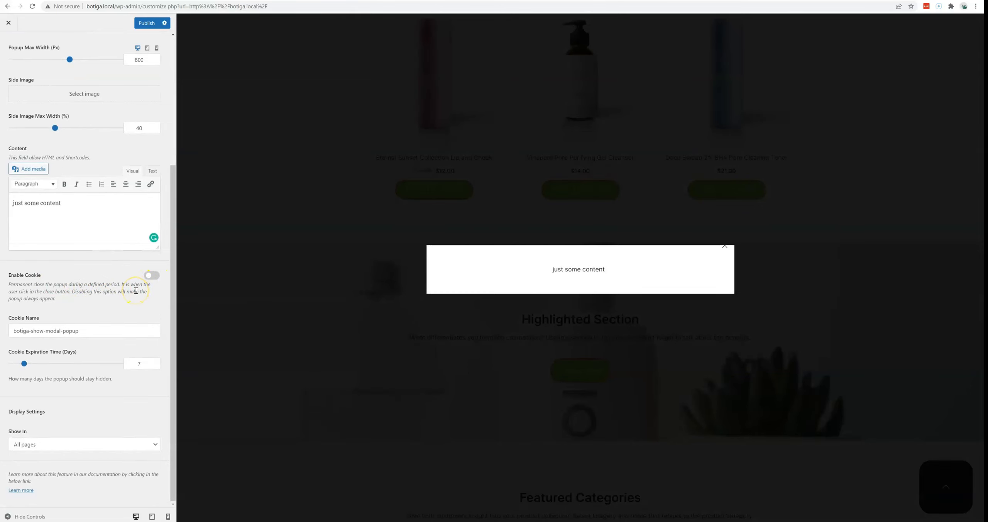
Check the page options for where the modal popup is shown in its display settings
left_click(77, 447)
left_click(91, 469)
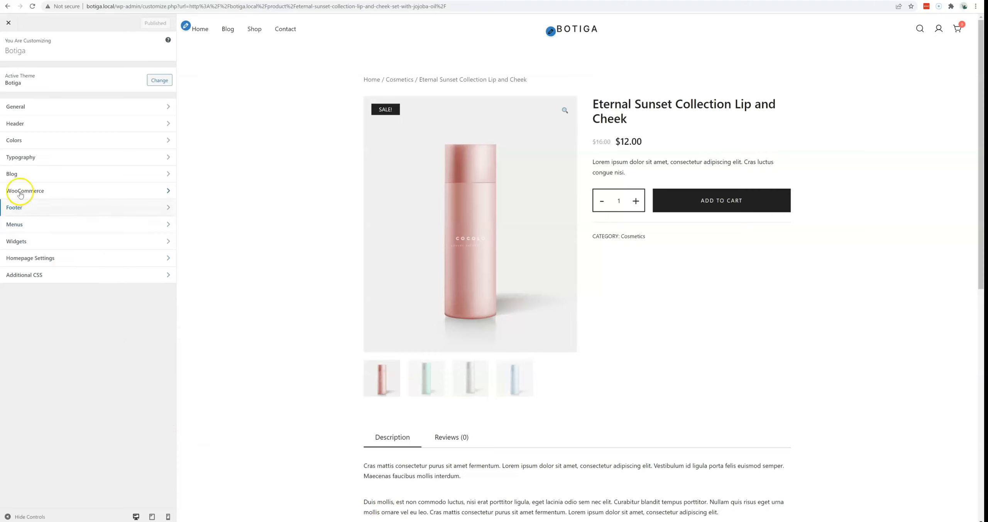
In the WooCommerce general settings, try several quantity input styles and keep the light one with separately boxed minus, number and plus
left_click(53, 192)
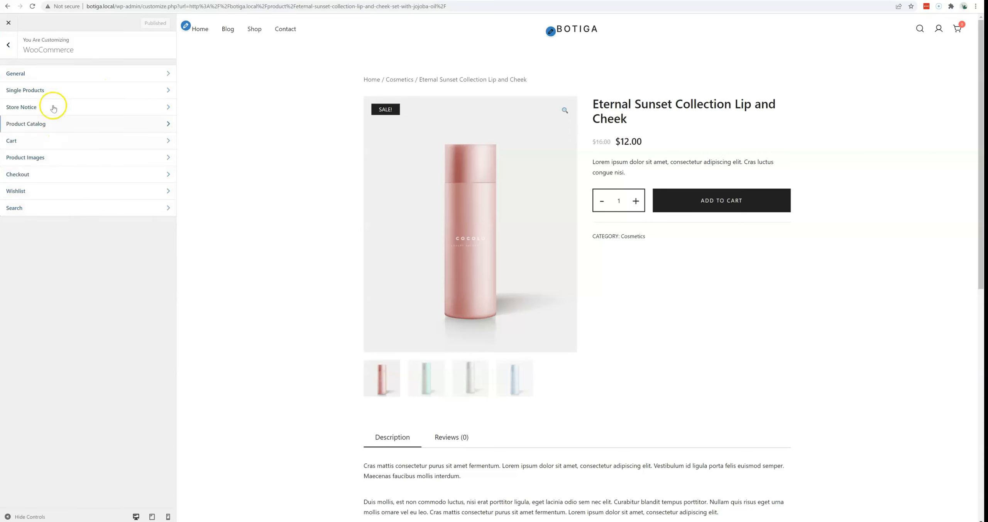
left_click(45, 73)
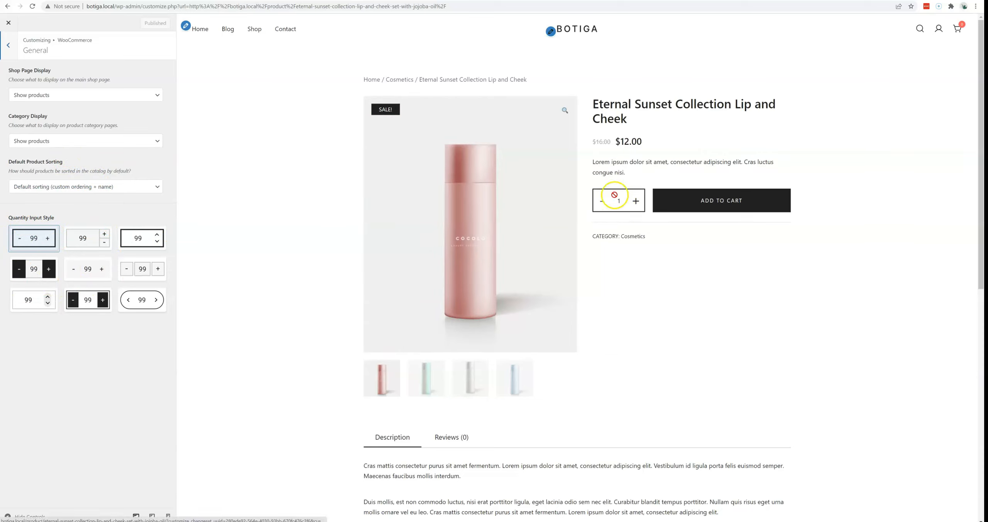
left_click(35, 267)
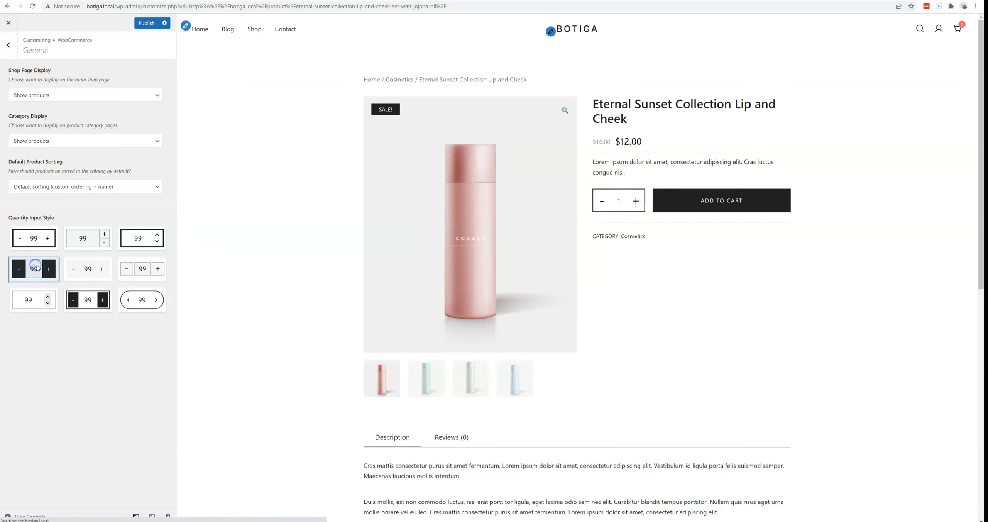
left_click(88, 300)
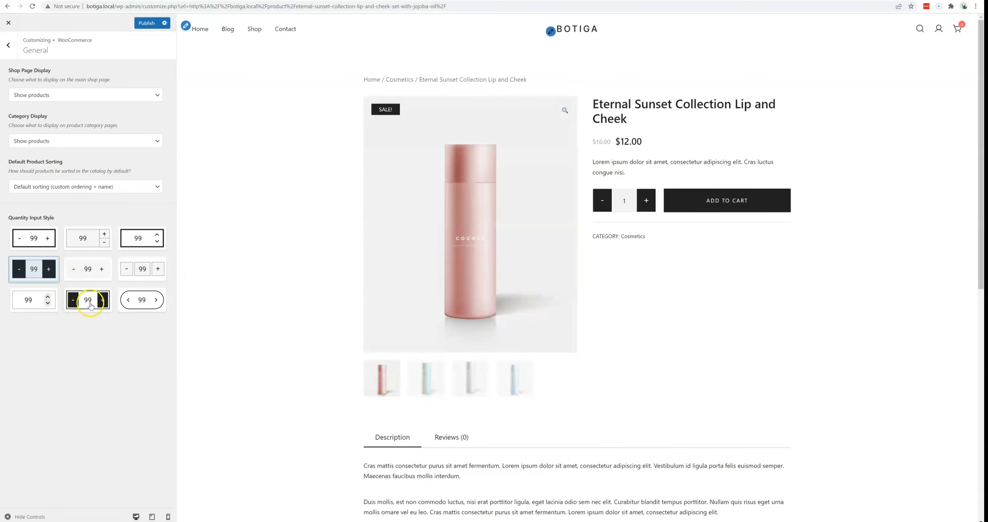
left_click(152, 300)
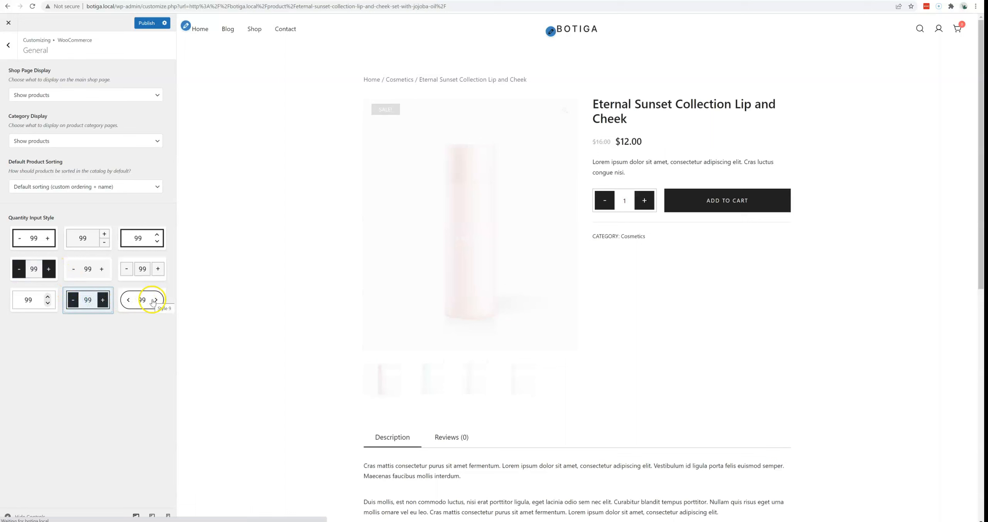
left_click(145, 271)
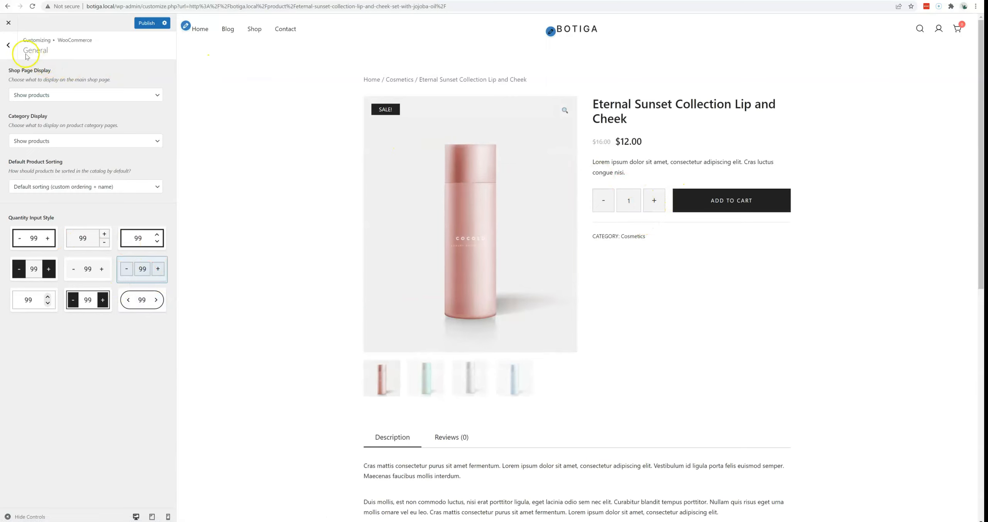
In the single product layout, try the side-thumbnail, grid and stacked image layouts, then apply the wide gallery with vertical thumbnails
left_click(8, 45)
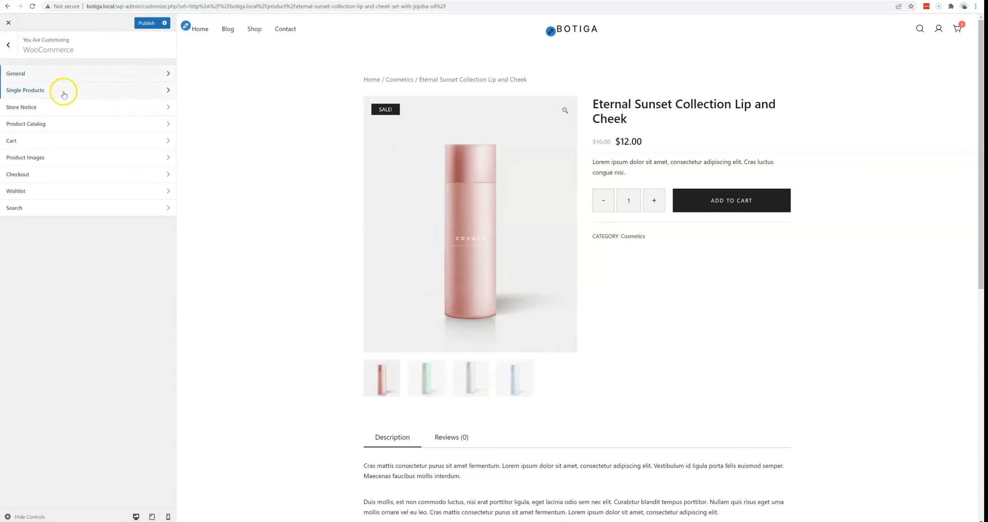
left_click(50, 90)
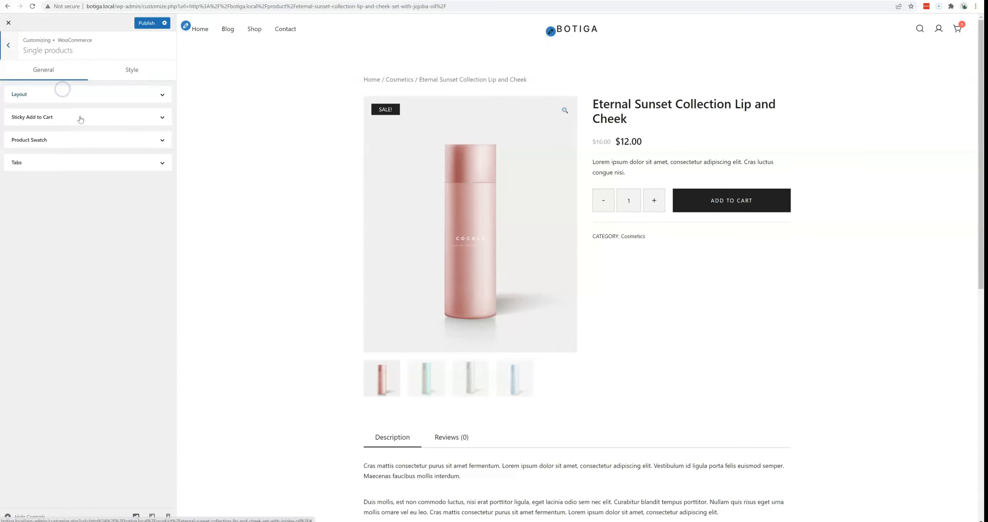
left_click(60, 95)
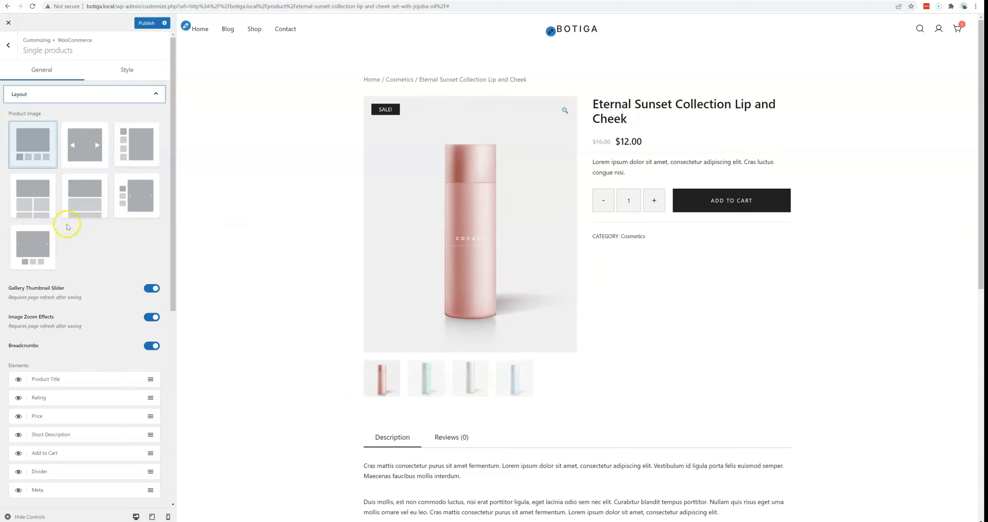
left_click(143, 156)
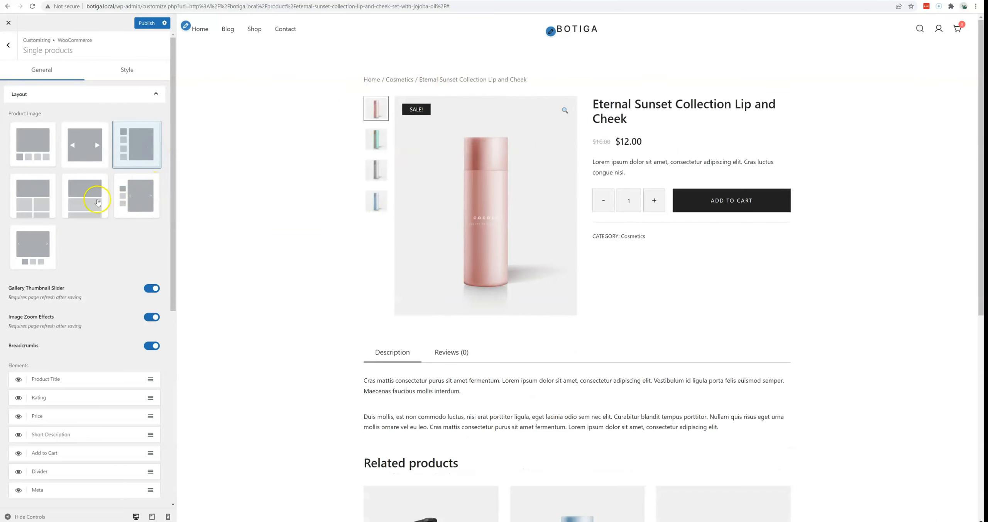
left_click(26, 199)
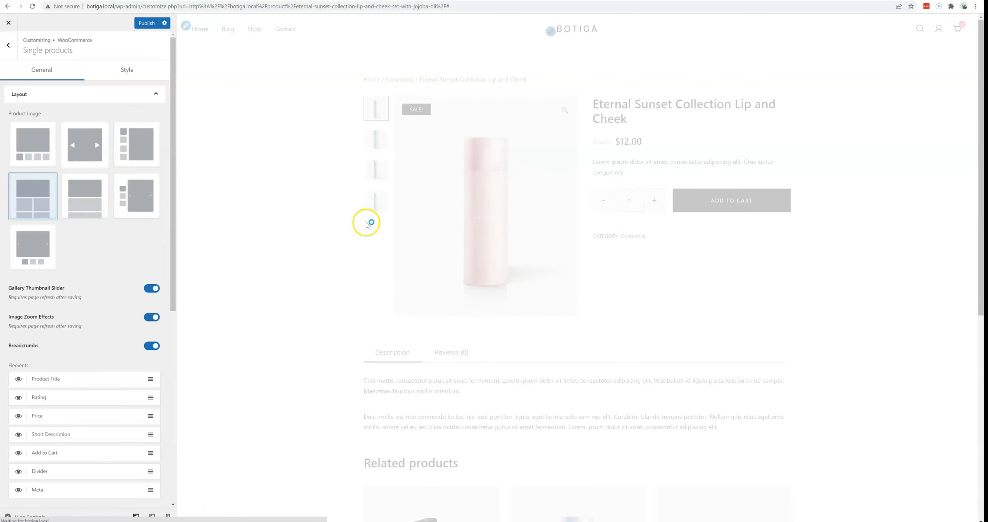
left_click(92, 201)
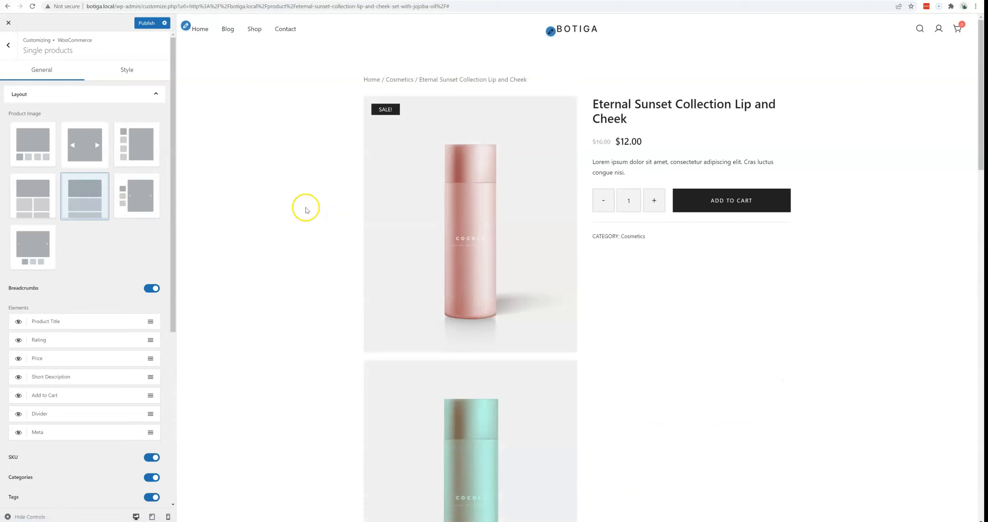
scroll(305, 212, "down", 10)
scroll(309, 214, "up", 10)
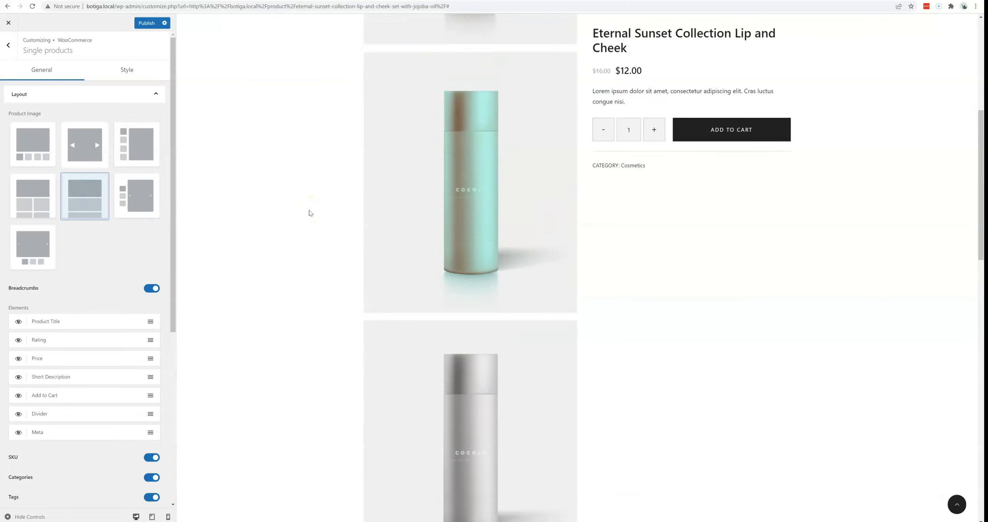
left_click(151, 206)
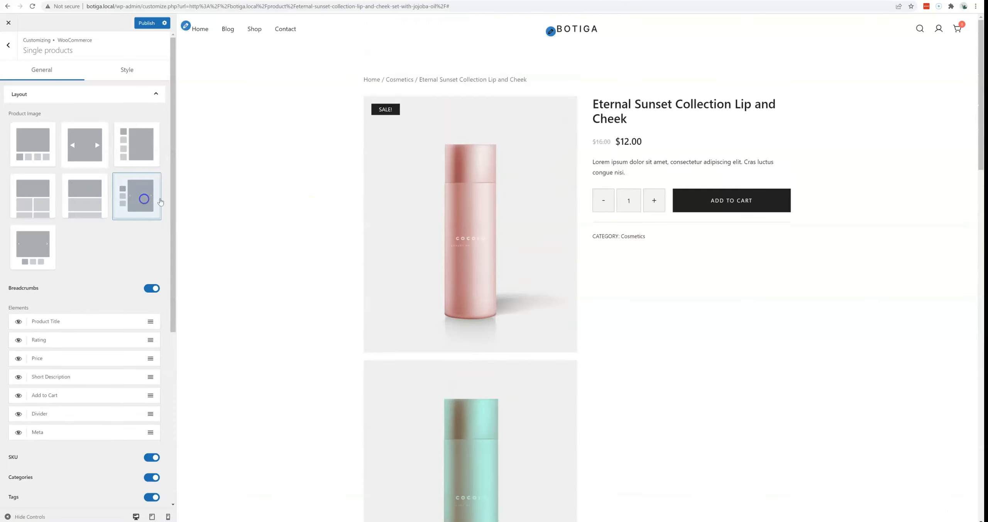
scroll(410, 200, "down", 5)
scroll(413, 203, "up", 5)
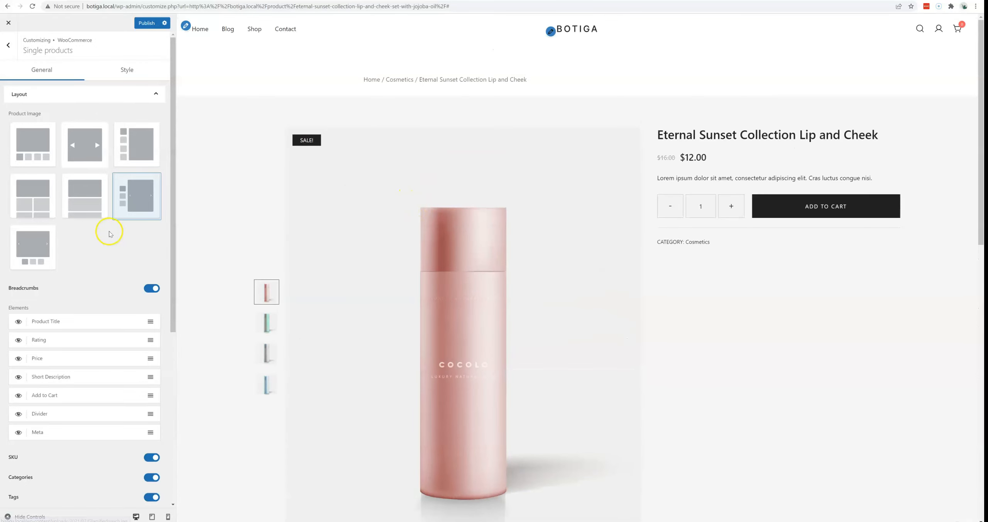
Move the price below Add to Cart in the single product elements and hide the Meta and Divider elements
scroll(111, 227, "down", 2)
scroll(116, 228, "down", 1)
scroll(117, 216, "up", 1)
scroll(116, 210, "down", 2)
scroll(118, 216, "up", 1)
scroll(117, 220, "up", 1)
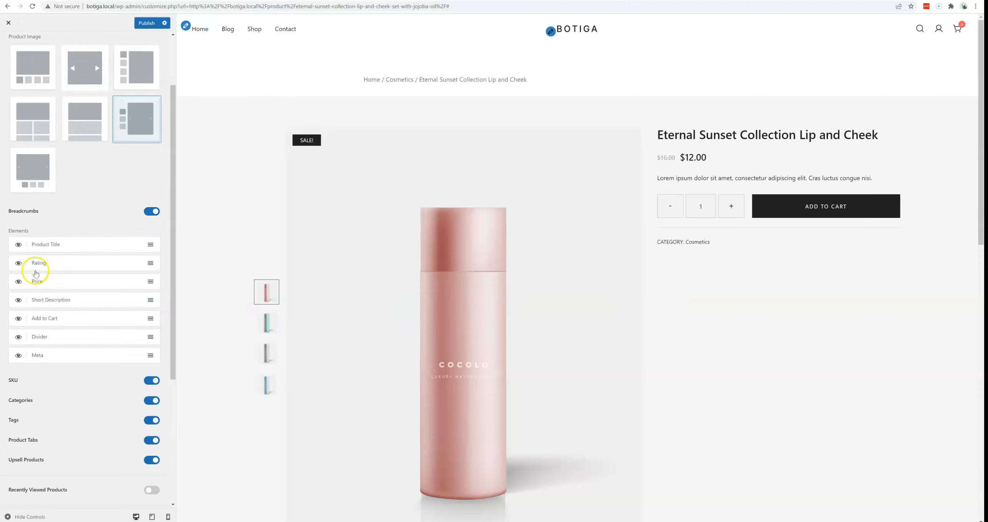
left_click_drag(54, 283, 73, 321)
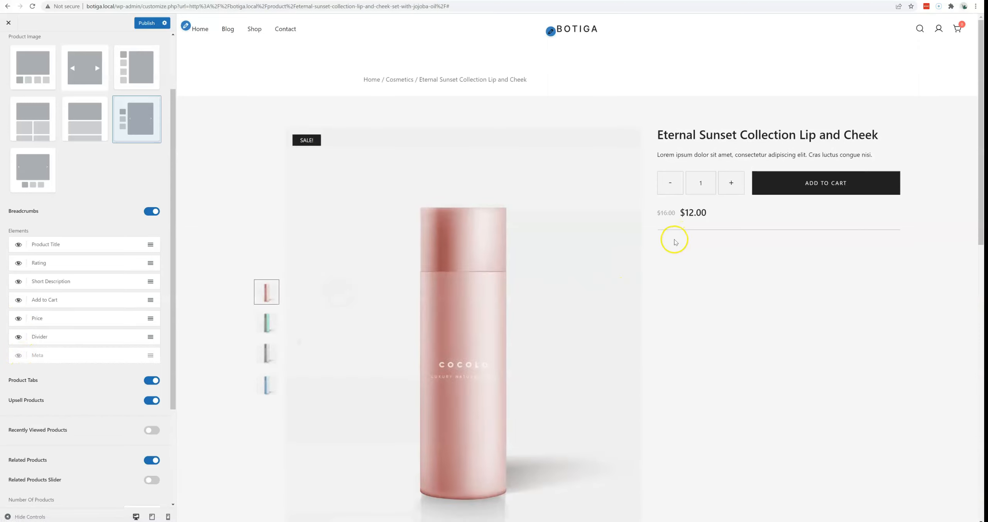
left_click(18, 339)
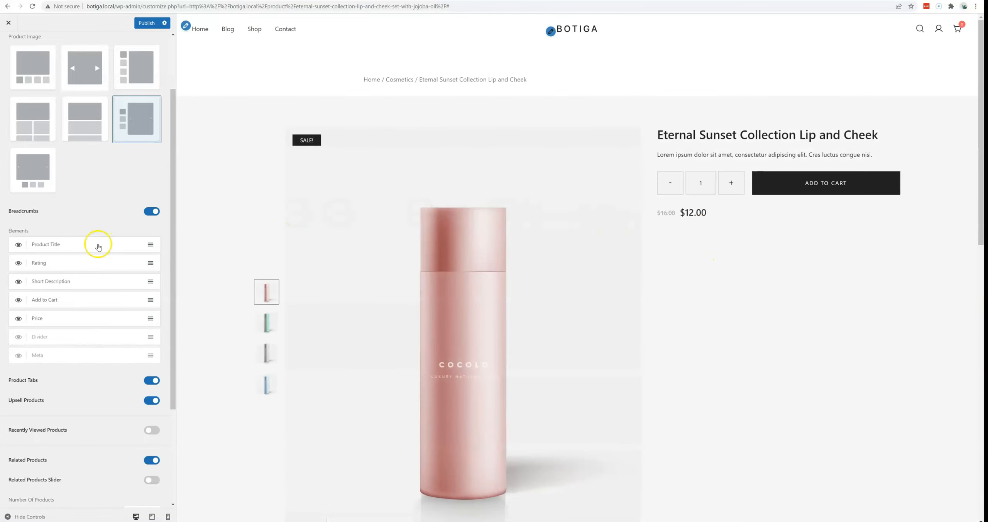
Turn the single product page's breadcrumbs and product tabs off and on again to compare the page
scroll(98, 247, "down", 2)
scroll(96, 254, "up", 3)
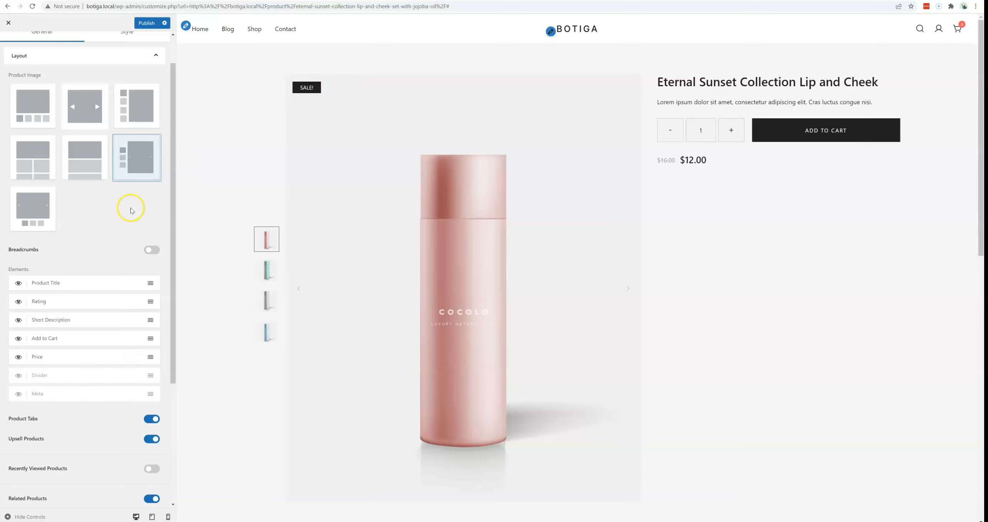
left_click(152, 254)
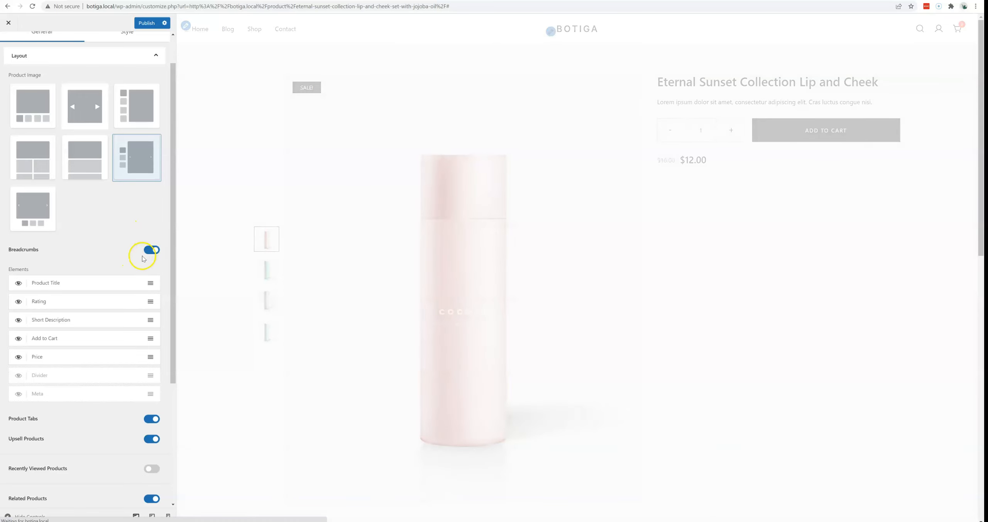
scroll(139, 263, "down", 3)
scroll(270, 298, "down", 6)
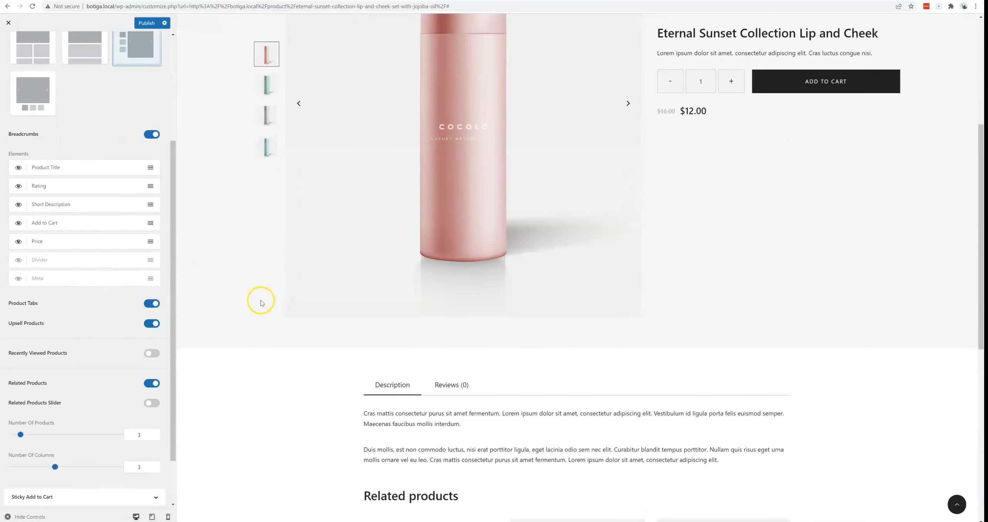
left_click(153, 305)
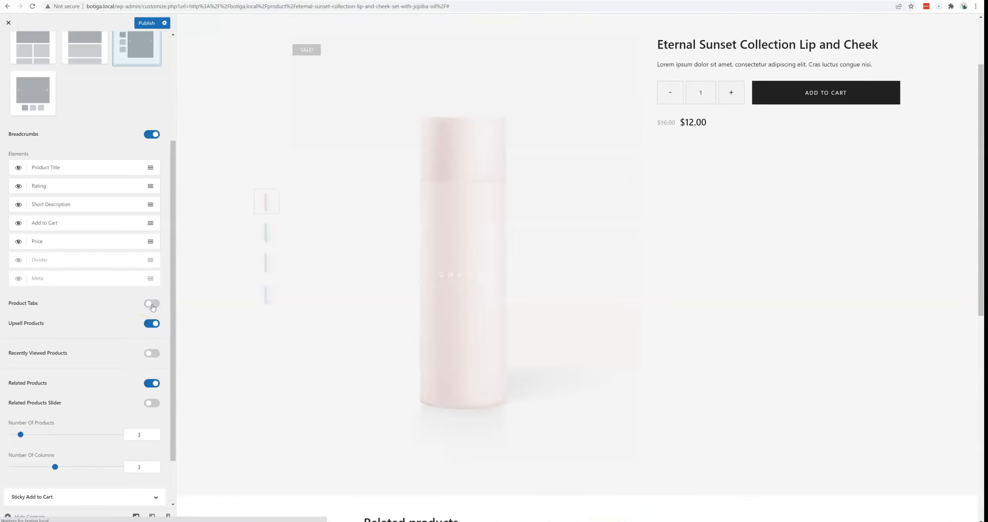
left_click(152, 305)
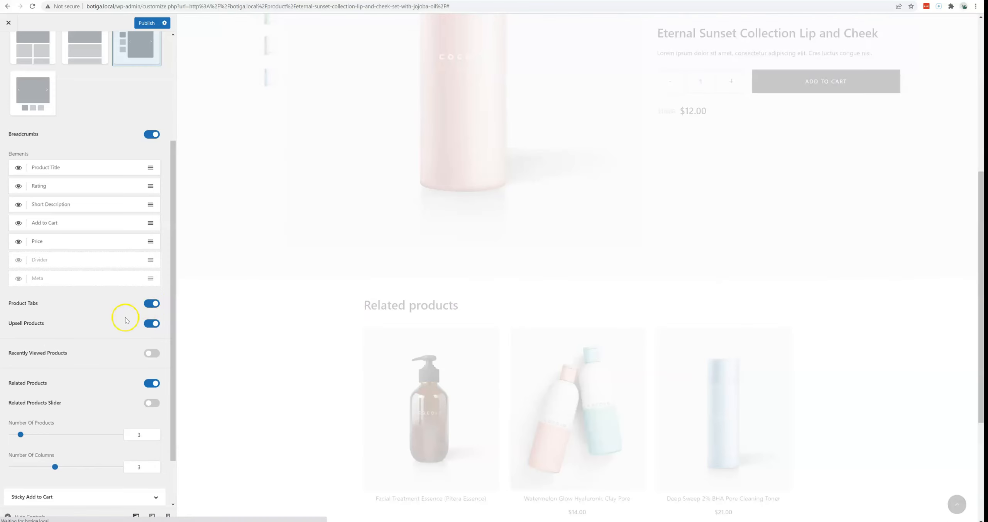
Enable the related products slider with 12 products and browse through its slides in the preview
scroll(210, 305, "down", 2)
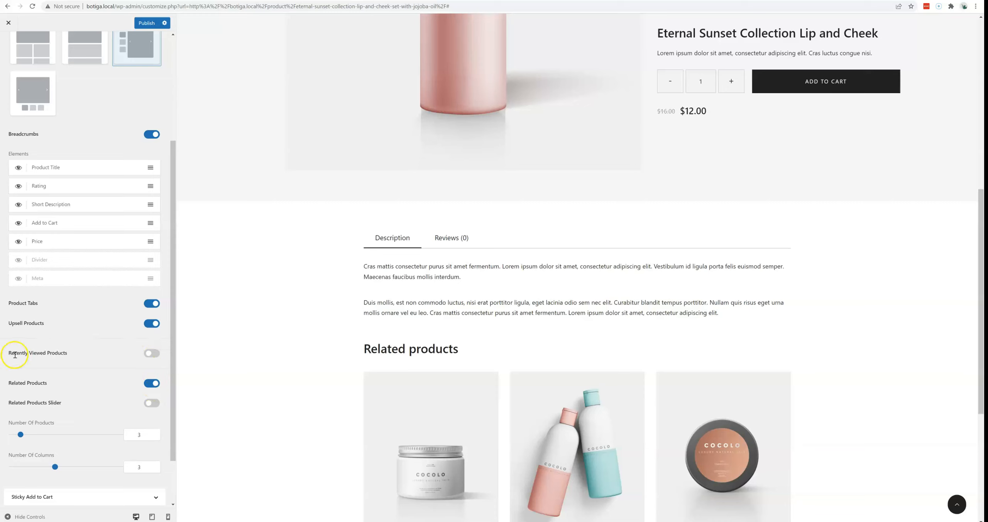
scroll(139, 355, "down", 2)
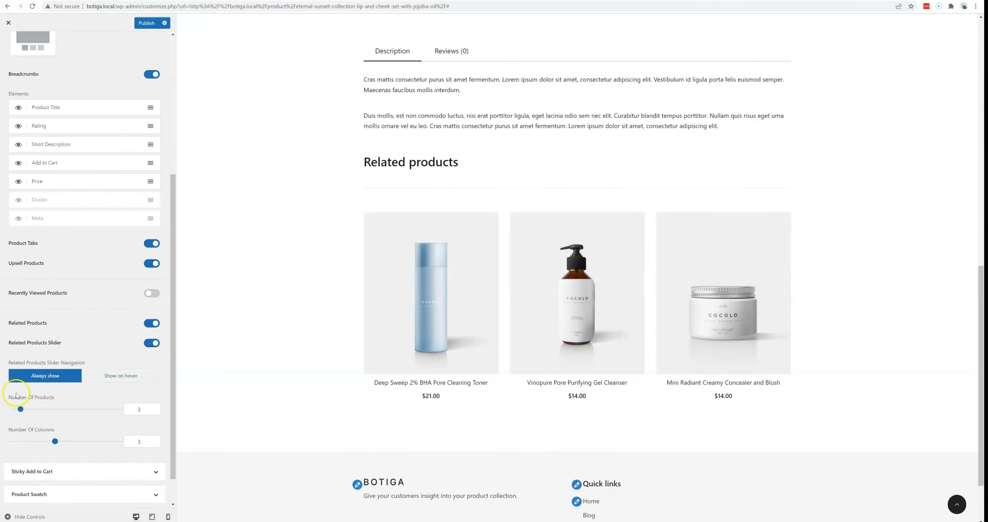
left_click_drag(21, 411, 62, 409)
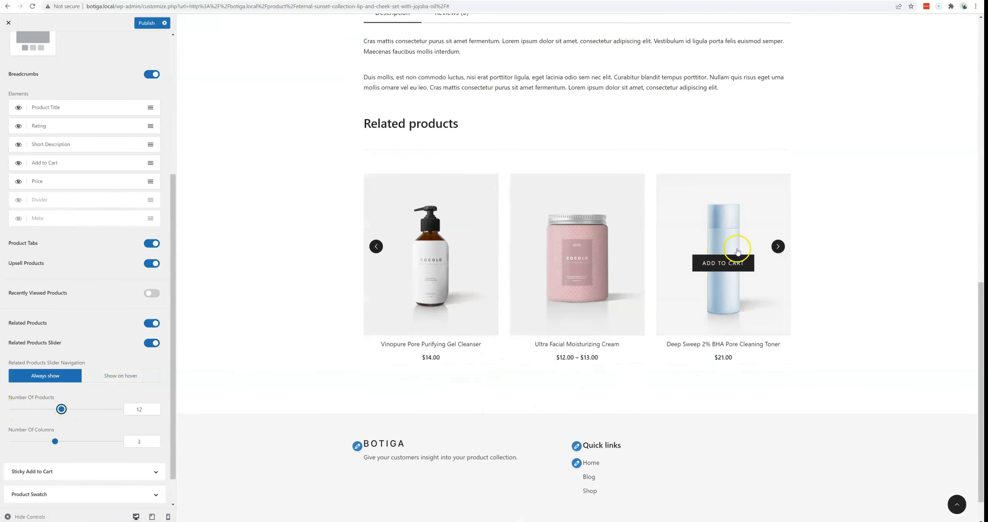
left_click(778, 246)
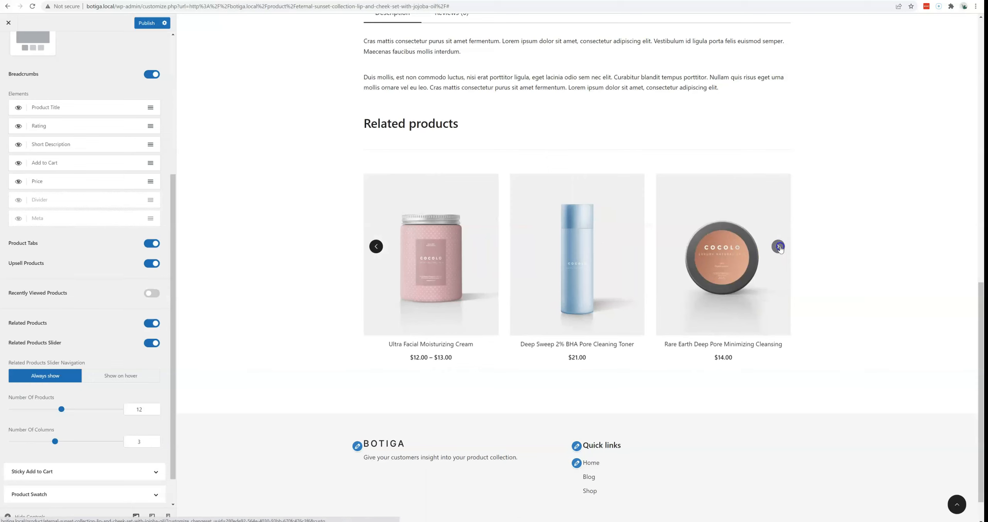
left_click(779, 247)
left_click(779, 247)
left_click(778, 247)
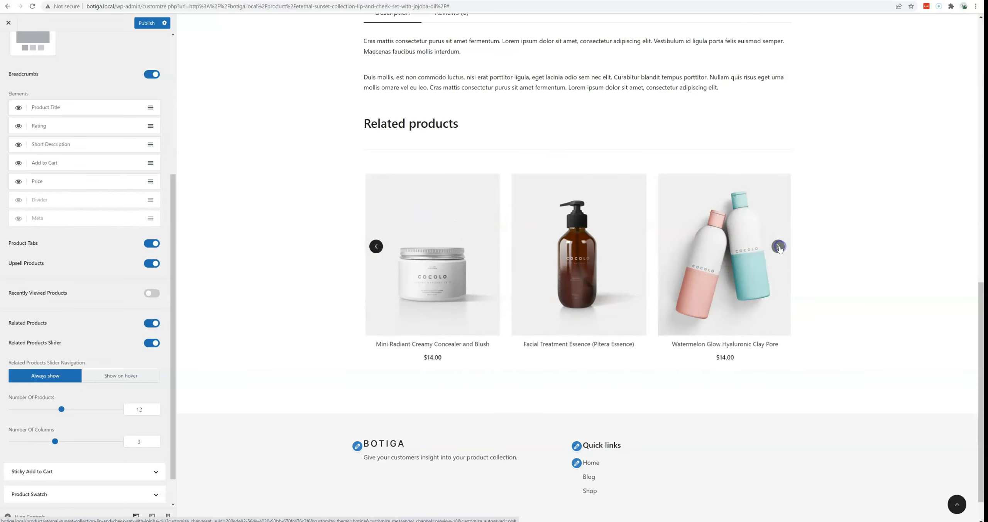
Enable Sticky Add to Cart for single products and check the bar in the product page preview
scroll(62, 260, "up", 5)
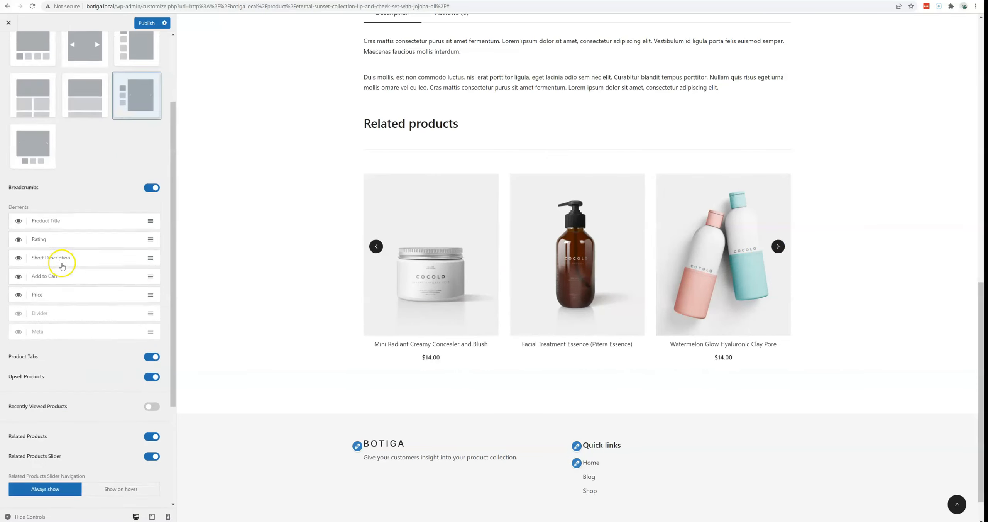
left_click(85, 94)
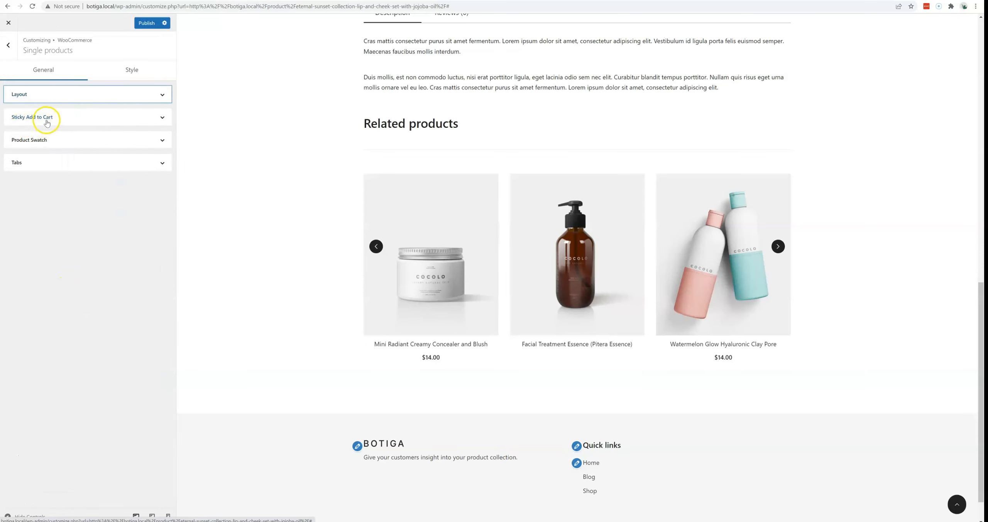
scroll(317, 302, "up", 15)
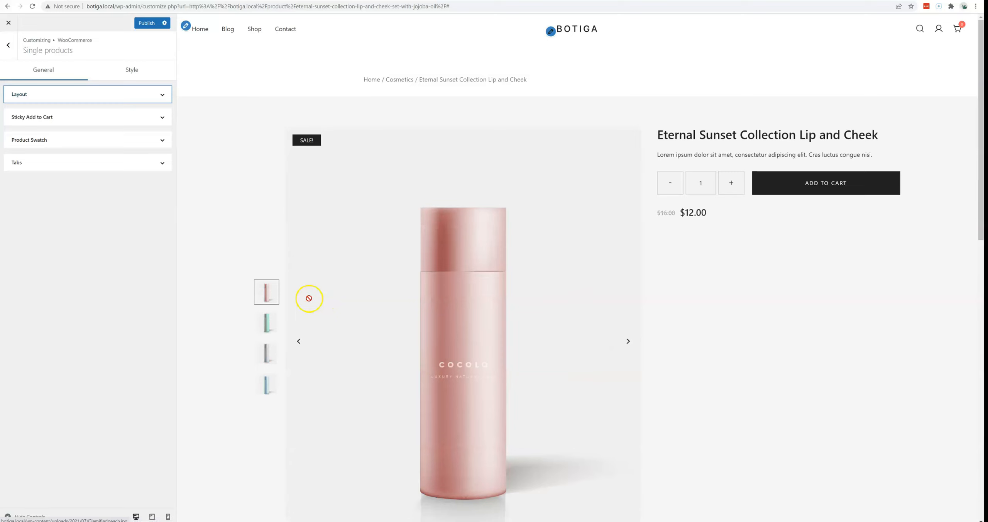
left_click(53, 117)
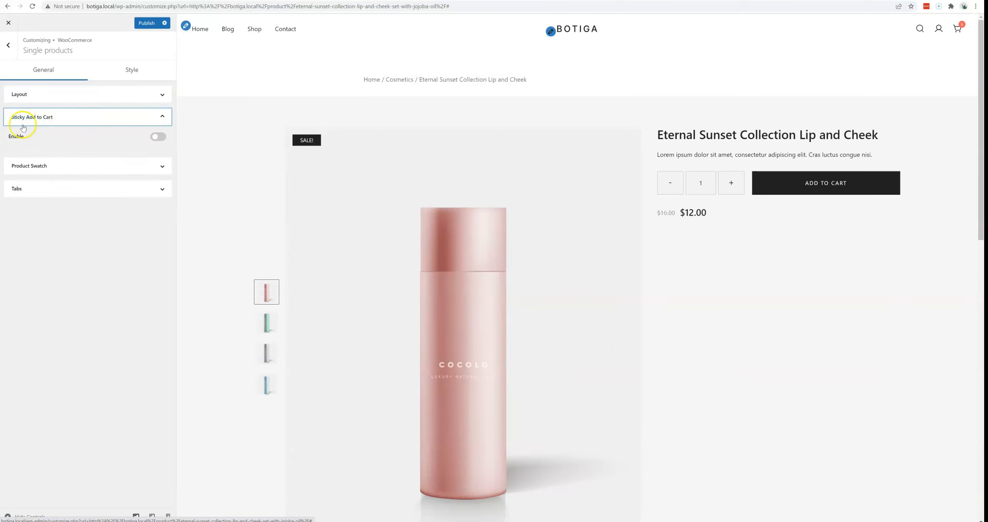
left_click(159, 137)
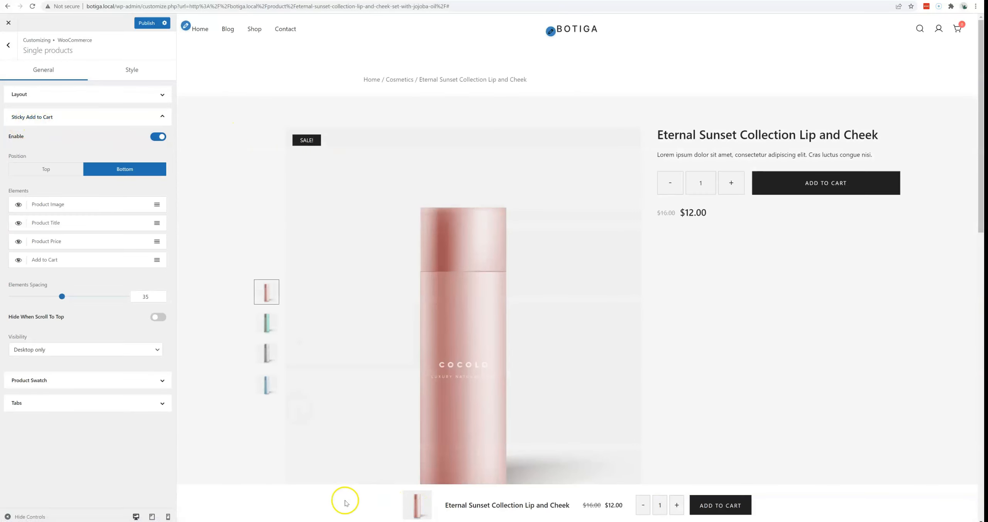
scroll(713, 387, "down", 1)
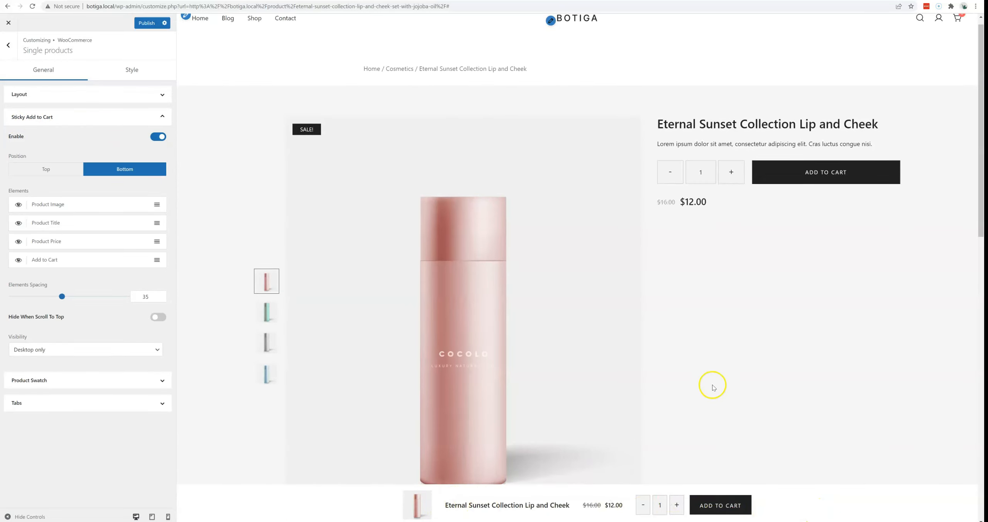
Examine how the sticky add to cart bar behaves along the product page preview, from the header to the related products
scroll(714, 387, "down", 10)
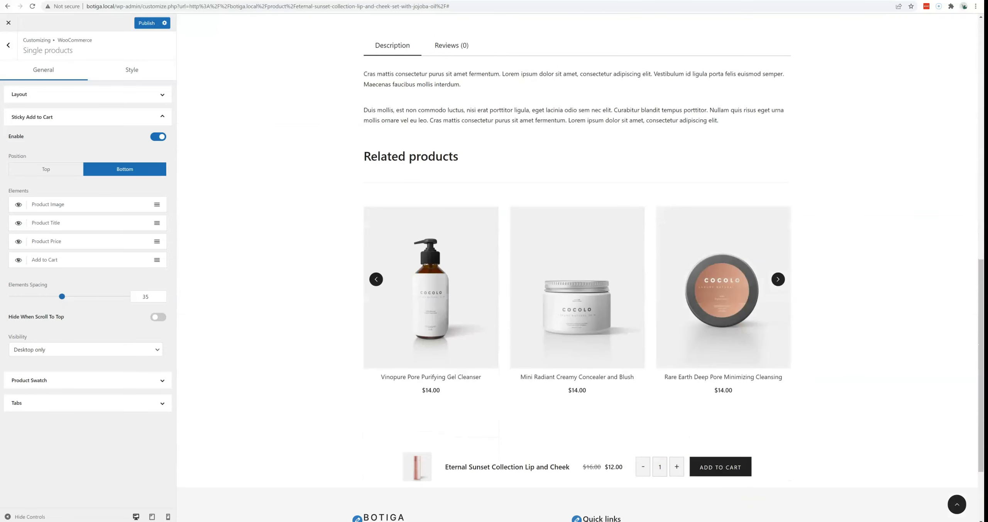
scroll(760, 474, "up", 8)
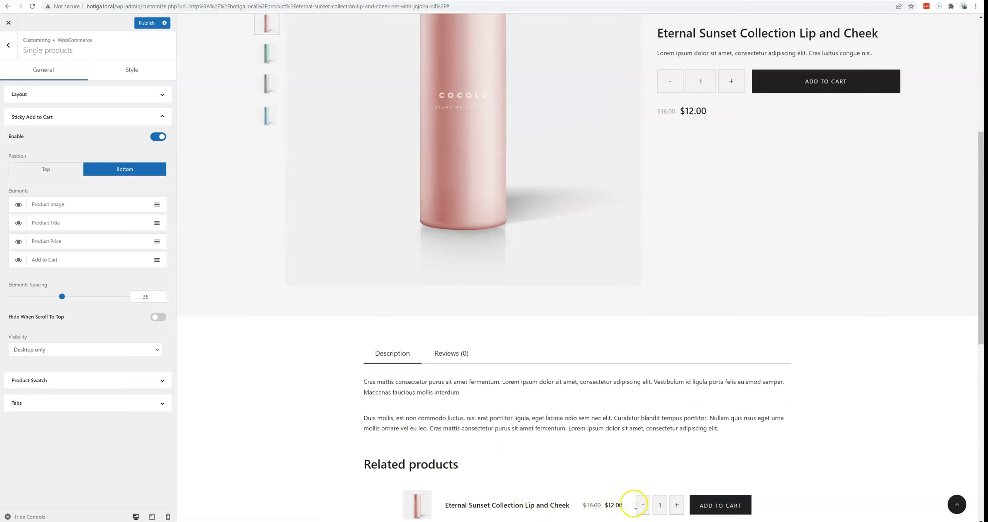
scroll(777, 433, "down", 8)
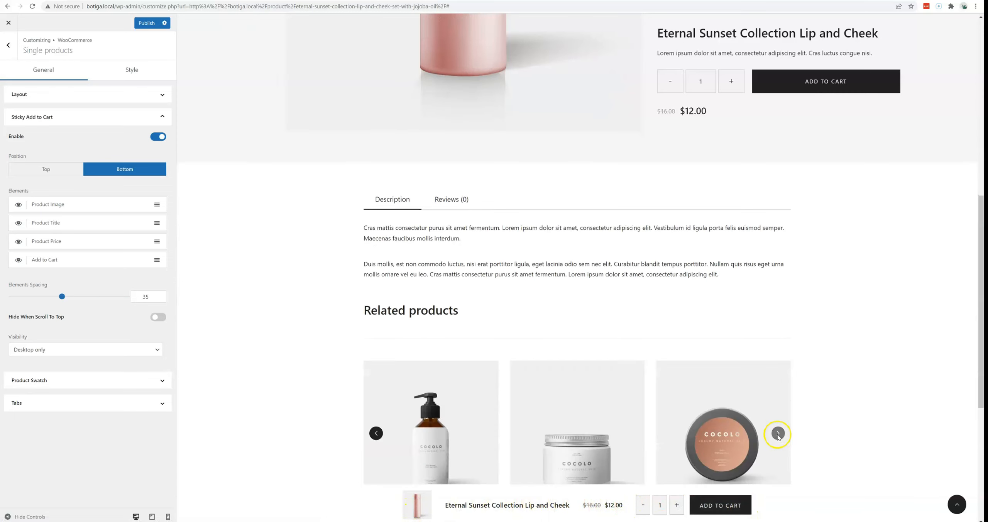
scroll(813, 436, "up", 13)
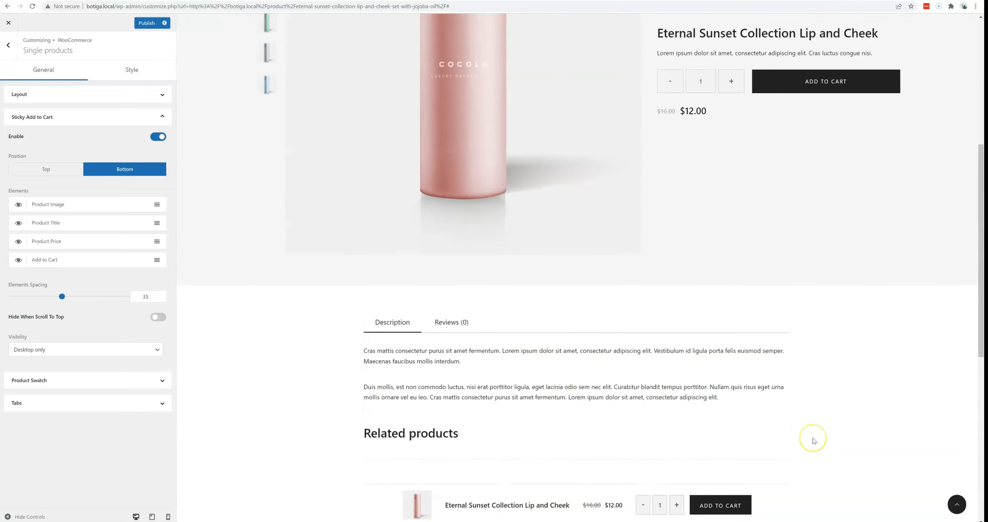
scroll(814, 439, "up", 2)
scroll(813, 440, "up", 2)
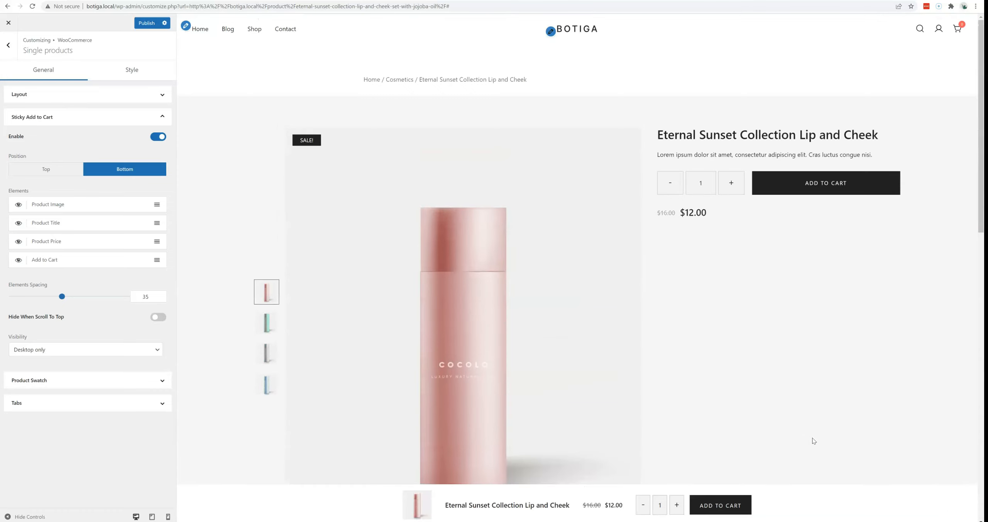
scroll(814, 438, "down", 6)
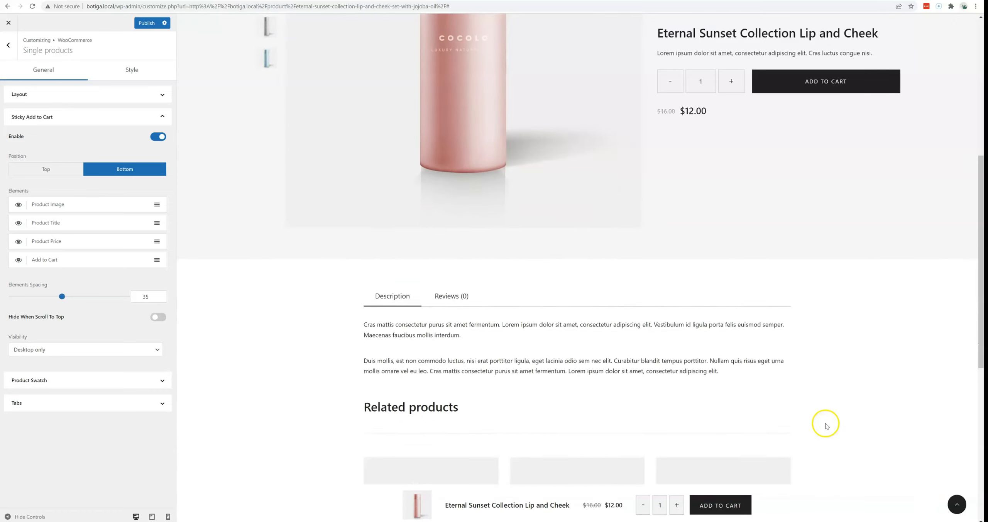
scroll(826, 426, "down", 6)
scroll(827, 425, "down", 3)
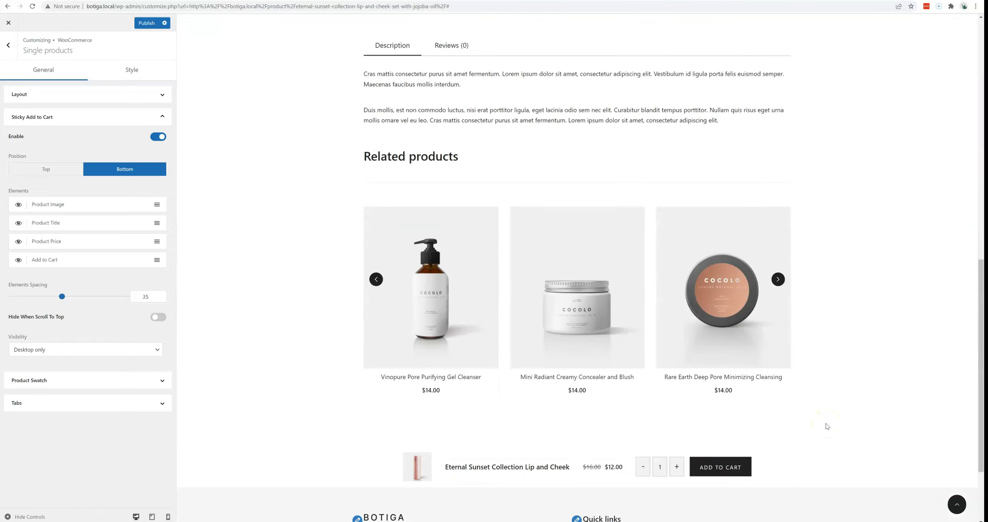
scroll(826, 425, "up", 5)
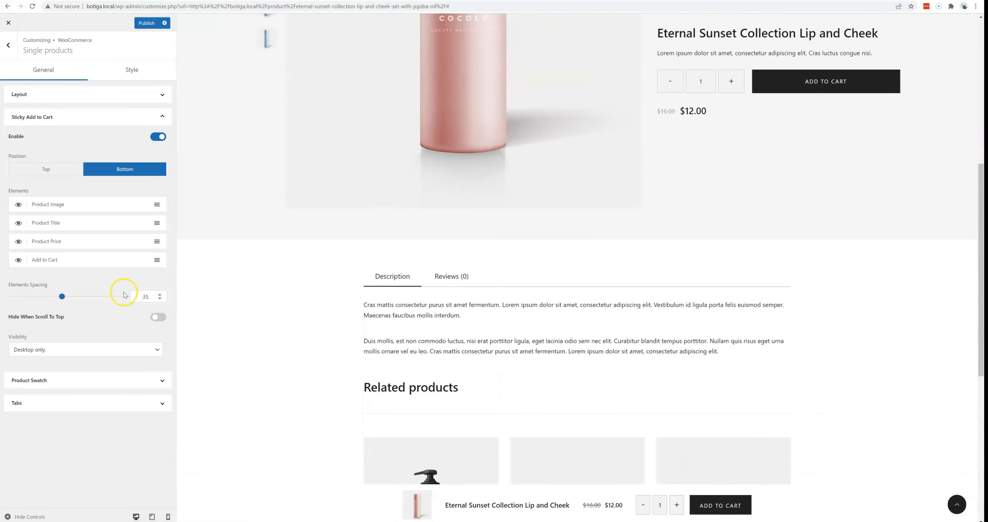
Set the sticky add to cart position to Top, place Product Title above Product Image and hide the Product Image element
left_click(52, 170)
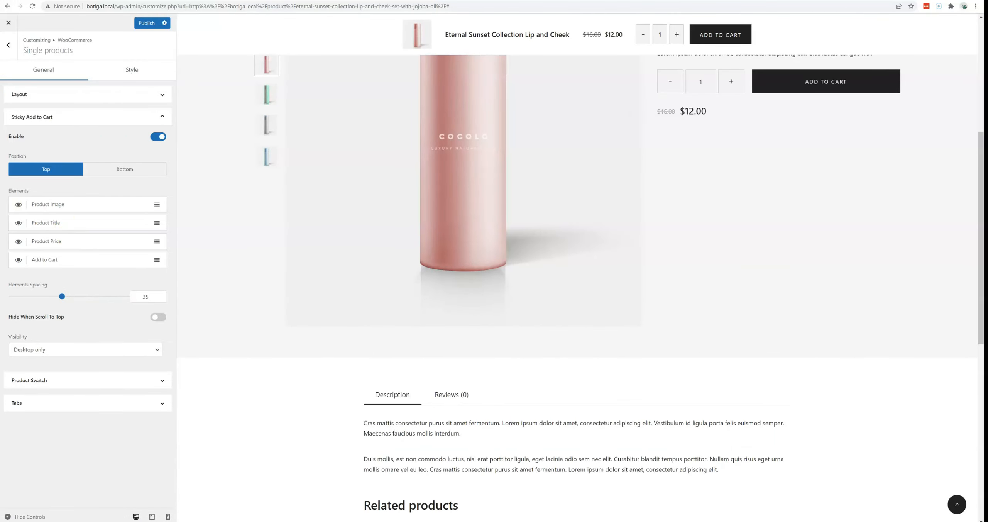
left_click_drag(66, 222, 61, 202)
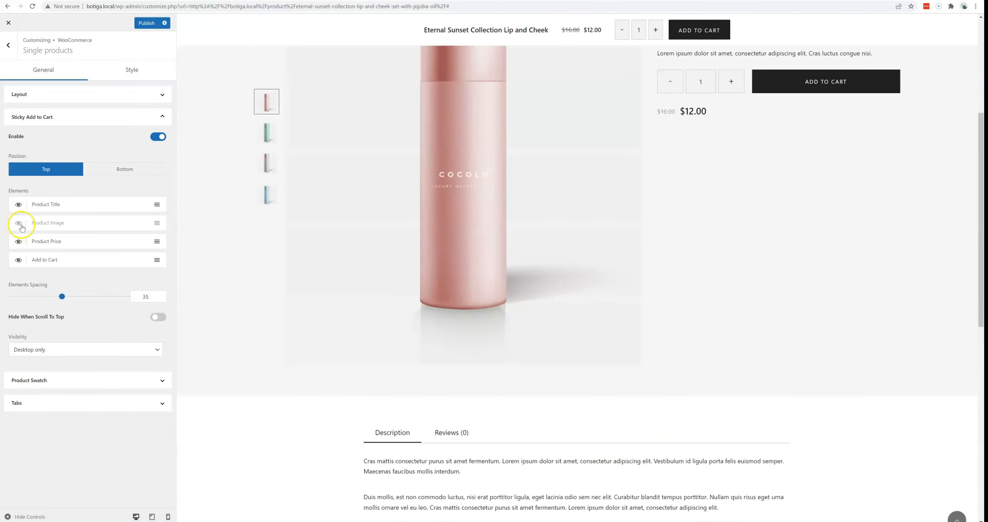
scroll(348, 275, "down", 10)
scroll(332, 278, "up", 6)
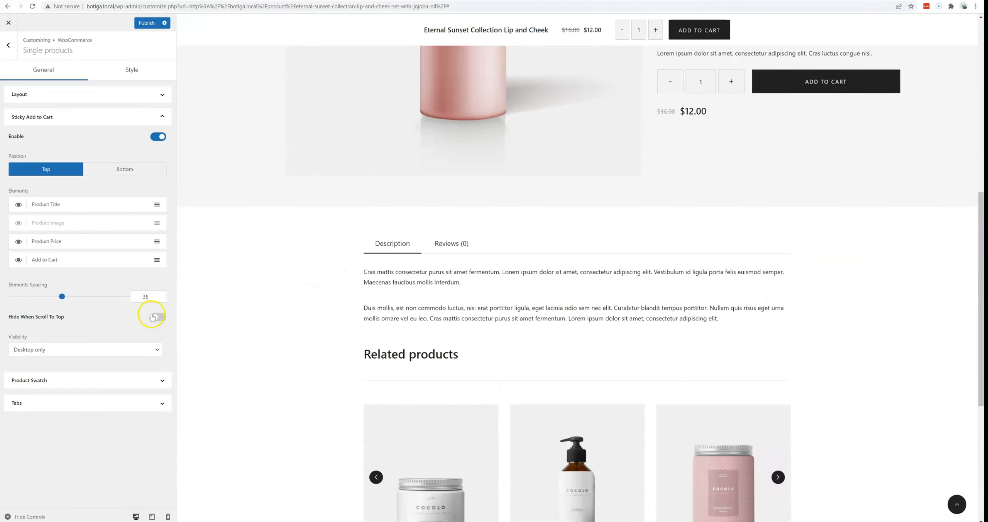
Set the sticky bar's elements spacing to 59, enable Hide When Scroll To Top and check the behavior in the preview
left_click_drag(62, 296, 97, 295)
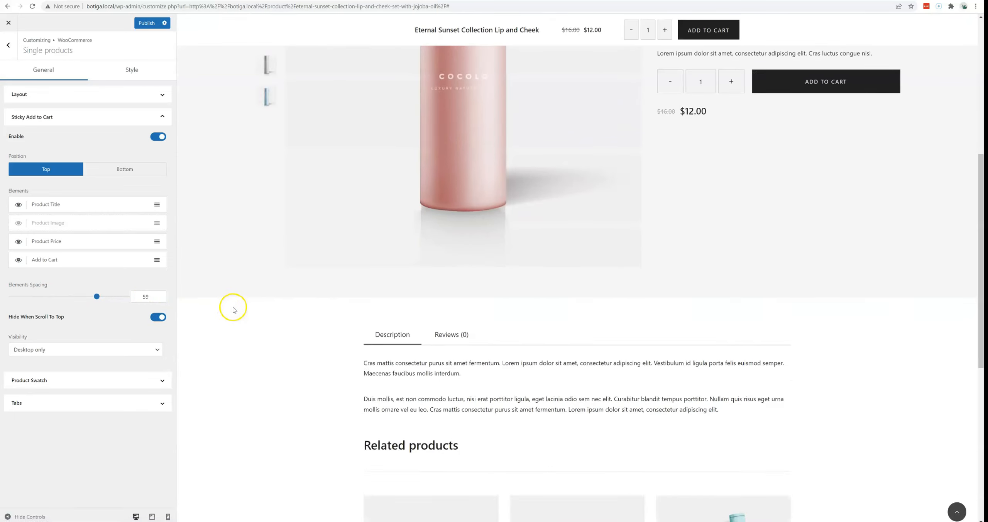
scroll(233, 309, "down", 10)
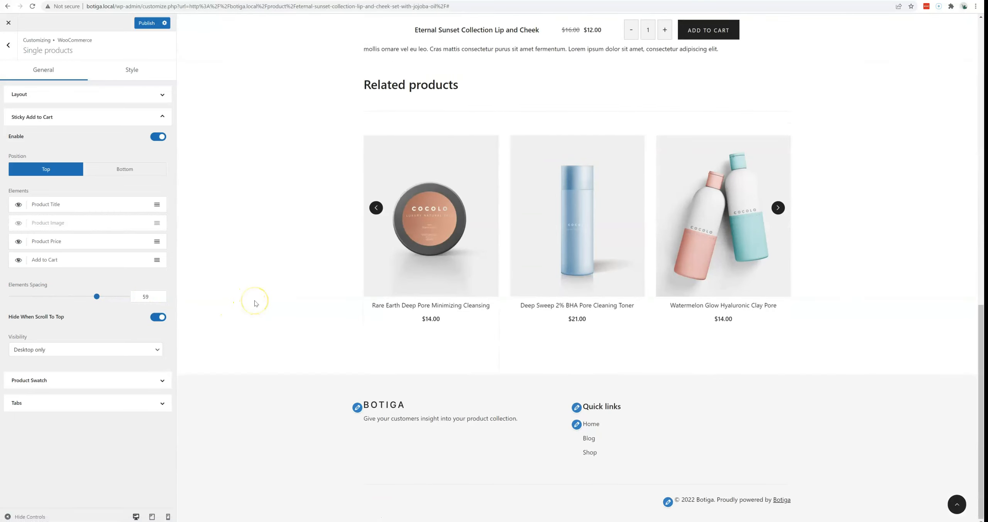
scroll(255, 300, "up", 10)
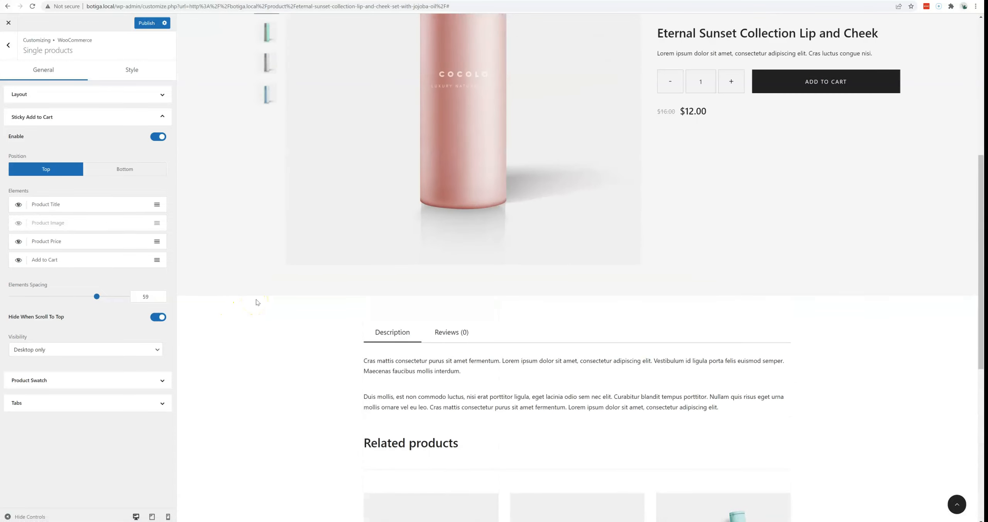
scroll(253, 301, "down", 8)
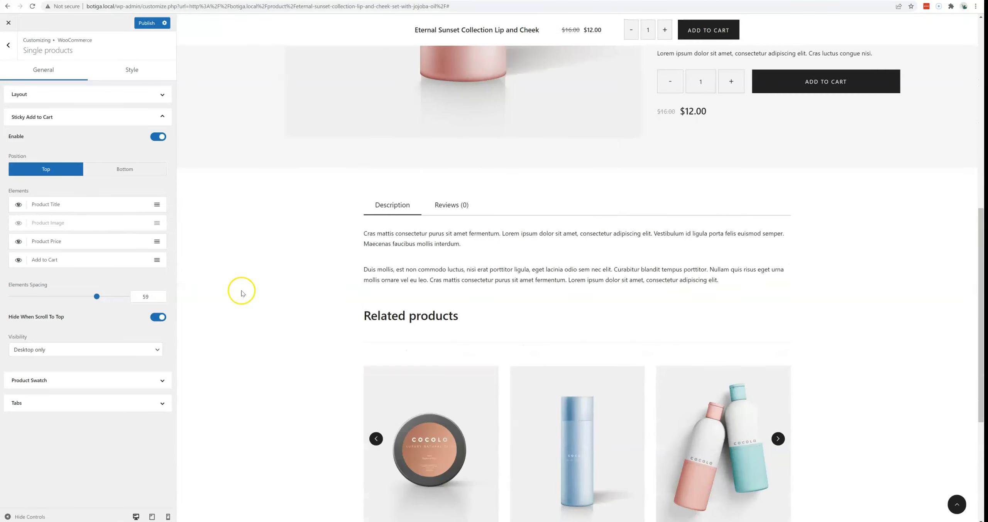
Review the sticky bar's Visibility options and the Product Swatch settings
left_click(83, 349)
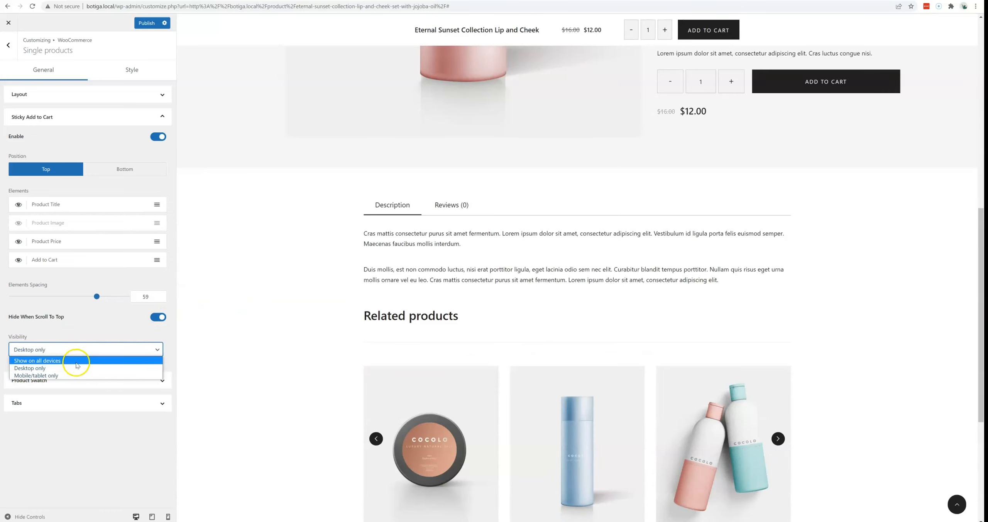
left_click(84, 330)
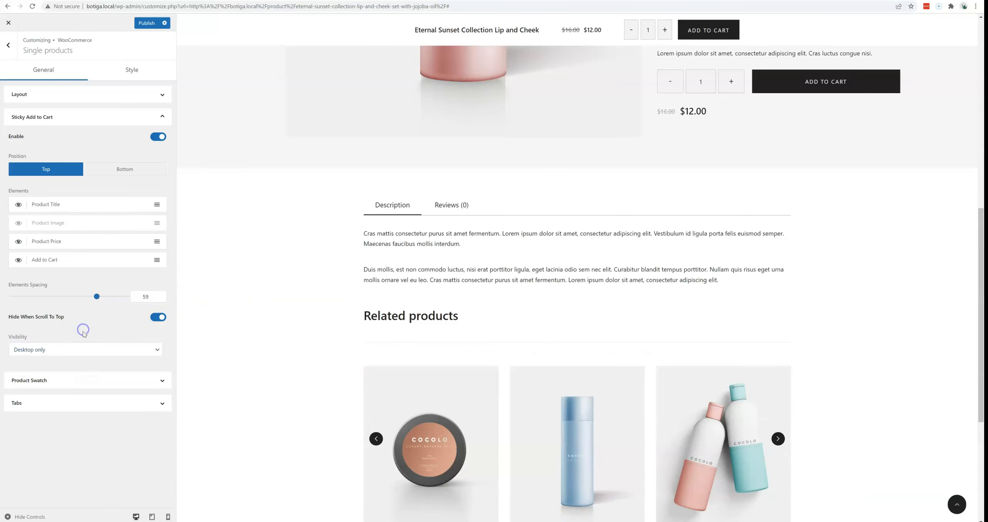
left_click(145, 382)
scroll(330, 374, "up", 4)
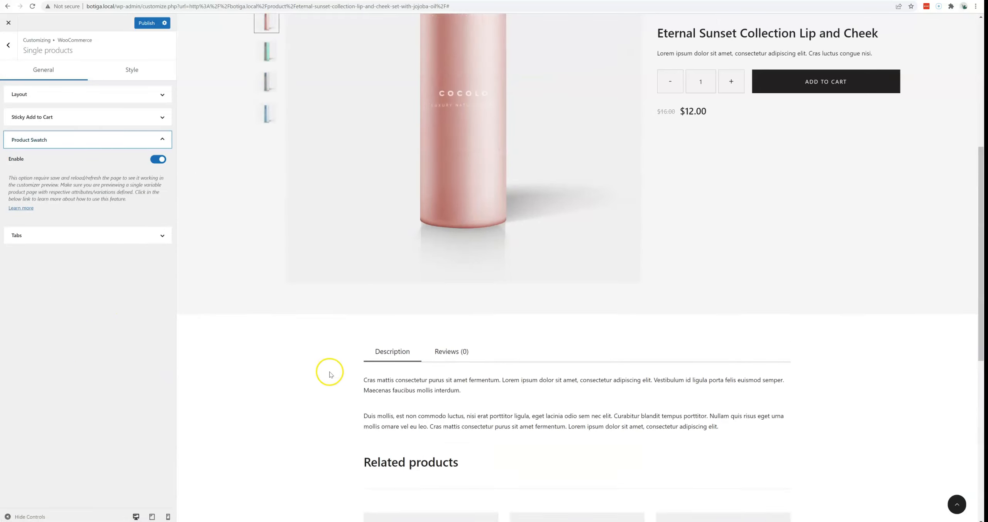
scroll(330, 374, "up", 4)
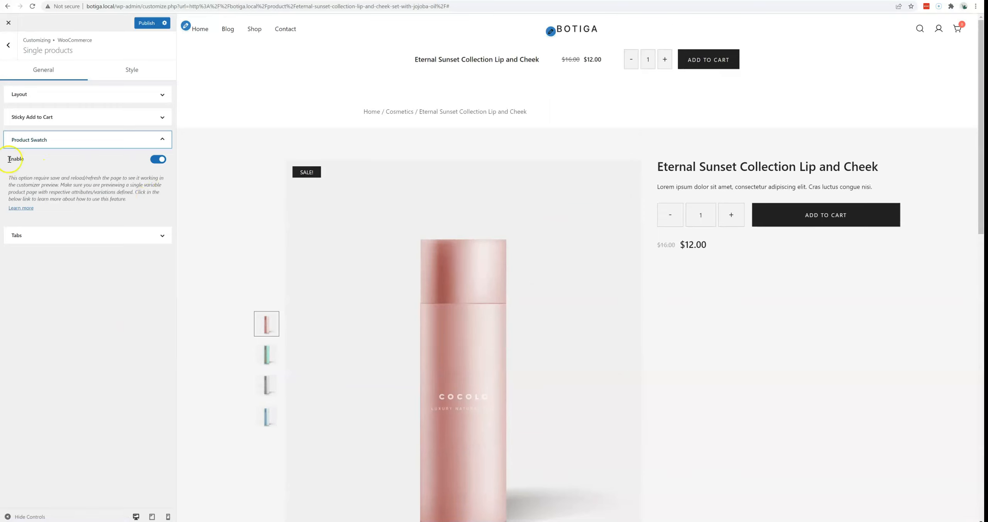
Leave the customizer without saving the changes and open the product attributes page in the WordPress admin
left_click(5, 23)
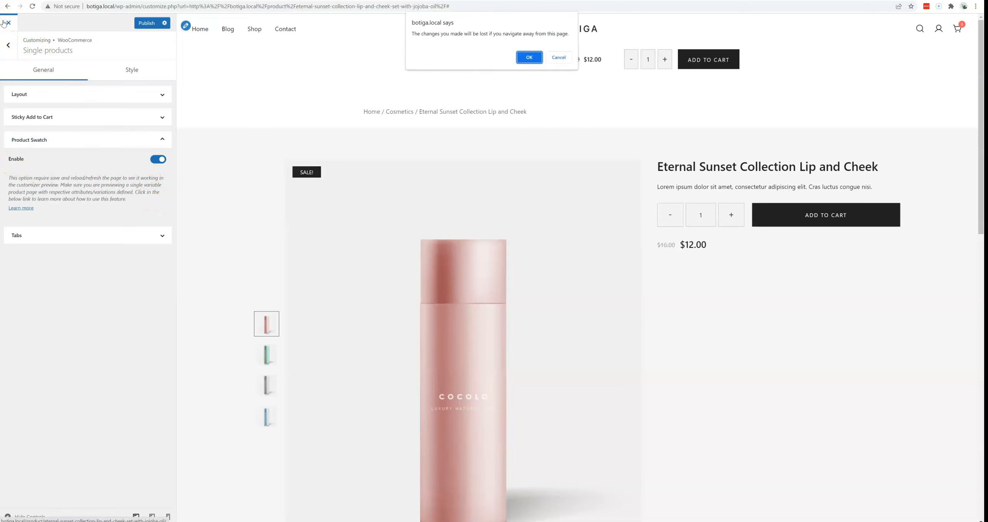
left_click(529, 58)
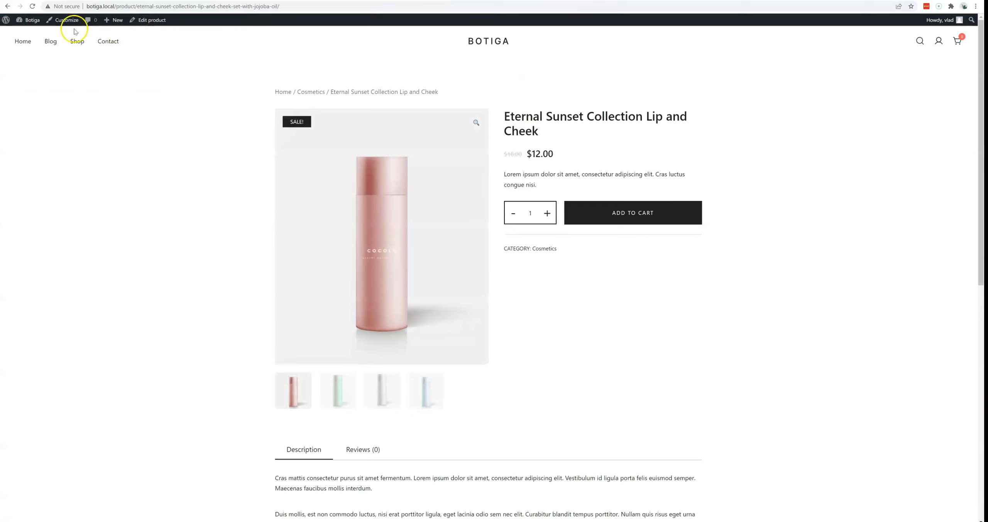
left_click(27, 24)
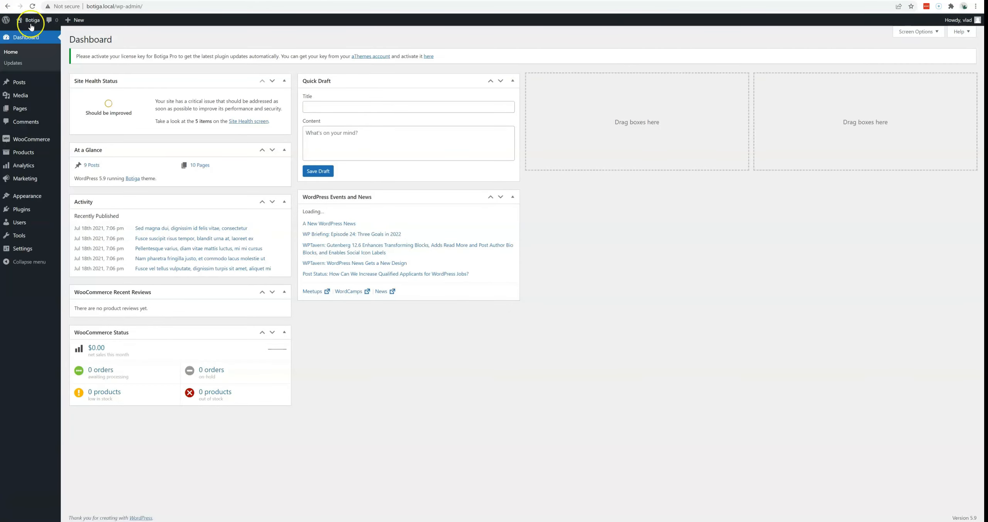
mouse_move(44, 137)
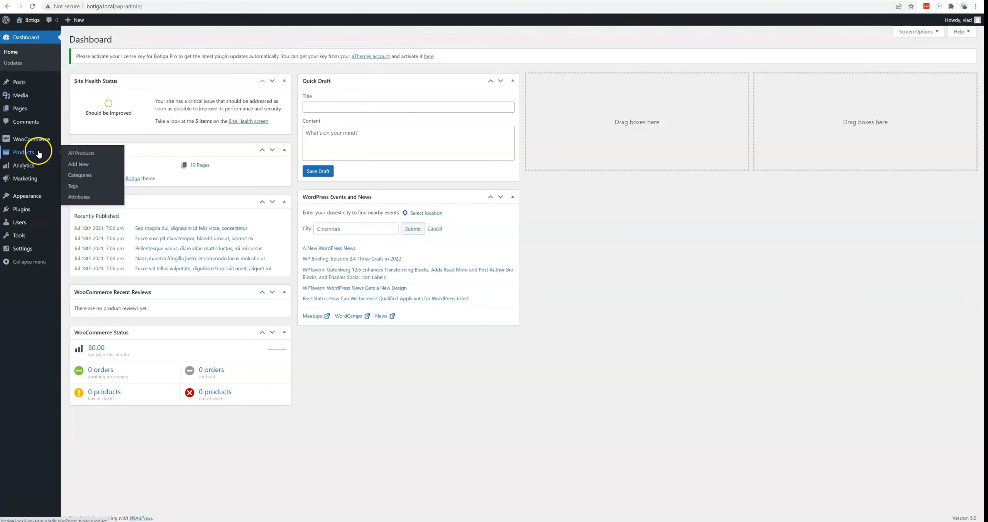
left_click(81, 199)
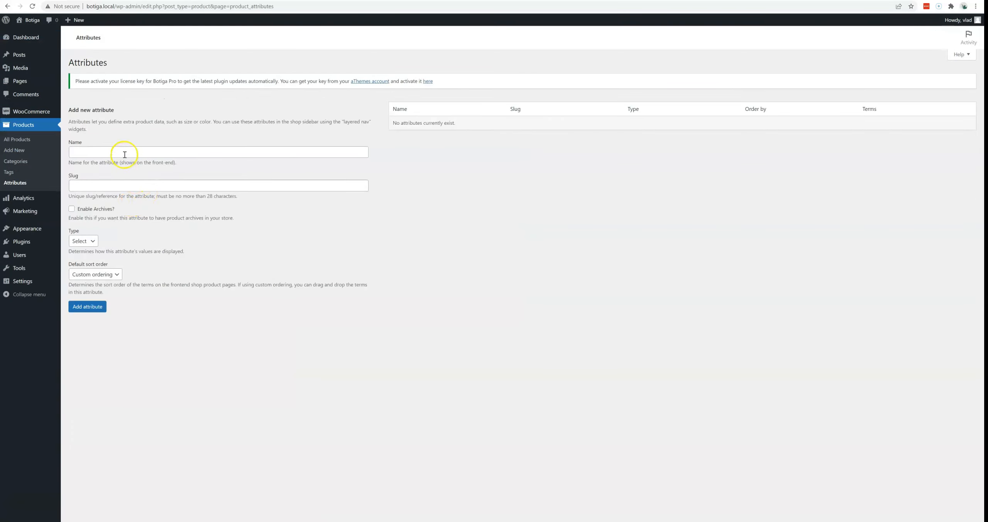
Add a product attribute named Color with the slug color and the type Color
left_click(124, 152)
type("Color")
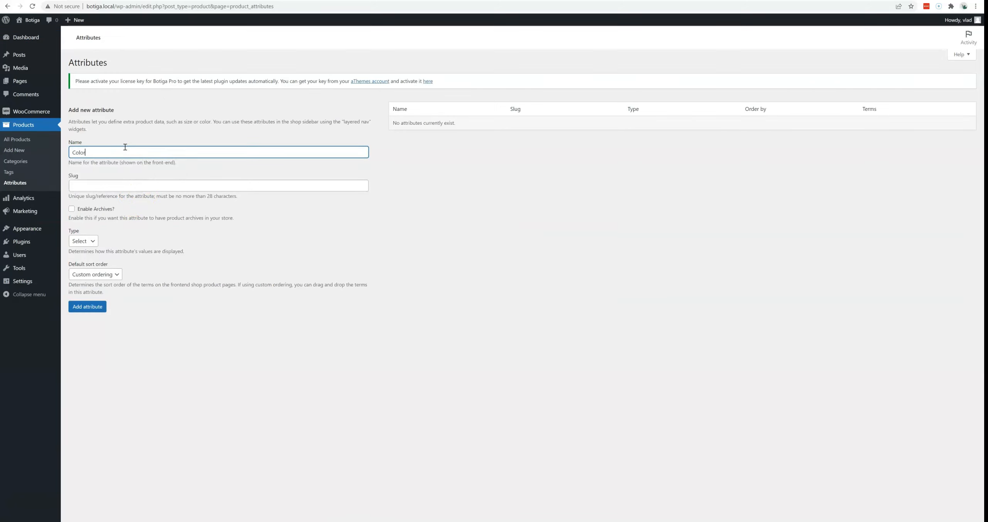
key("Tab")
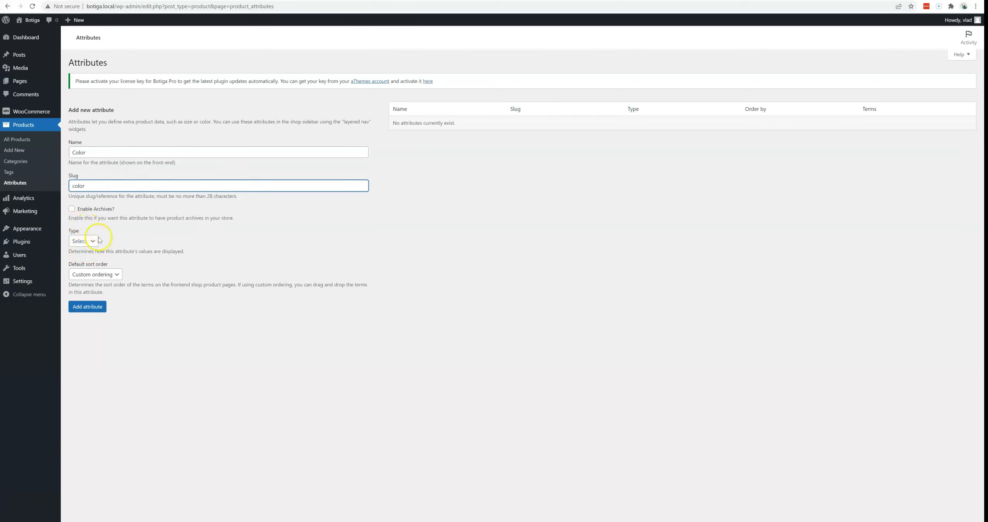
left_click(90, 242)
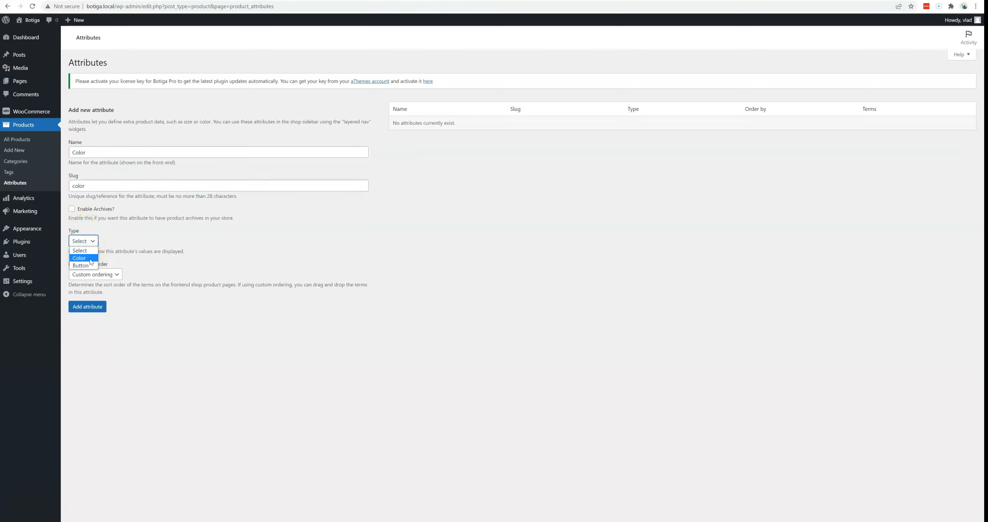
left_click(89, 260)
left_click(89, 259)
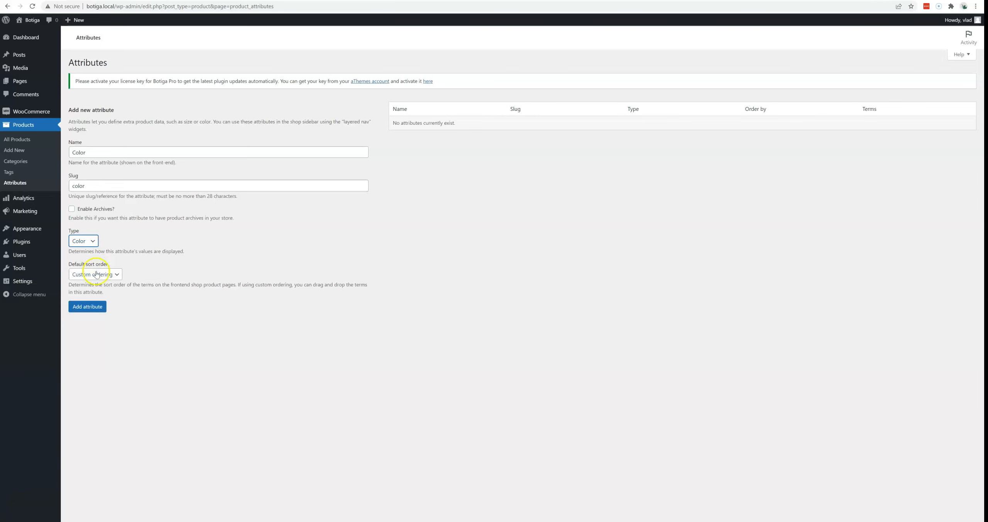
left_click(87, 308)
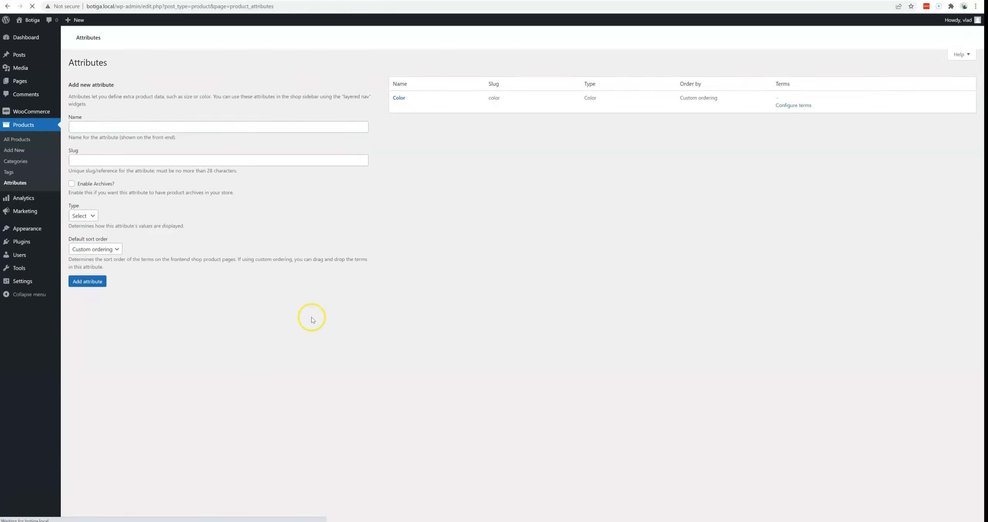
Add a term named Blue with the slug blue and a blue swatch to the Color attribute
left_click(805, 132)
left_click(299, 149)
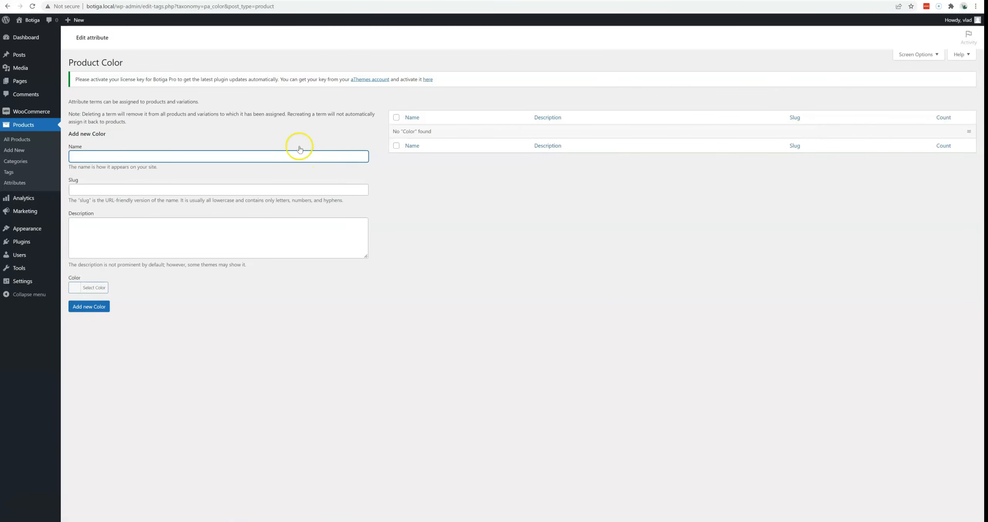
key("Tab")
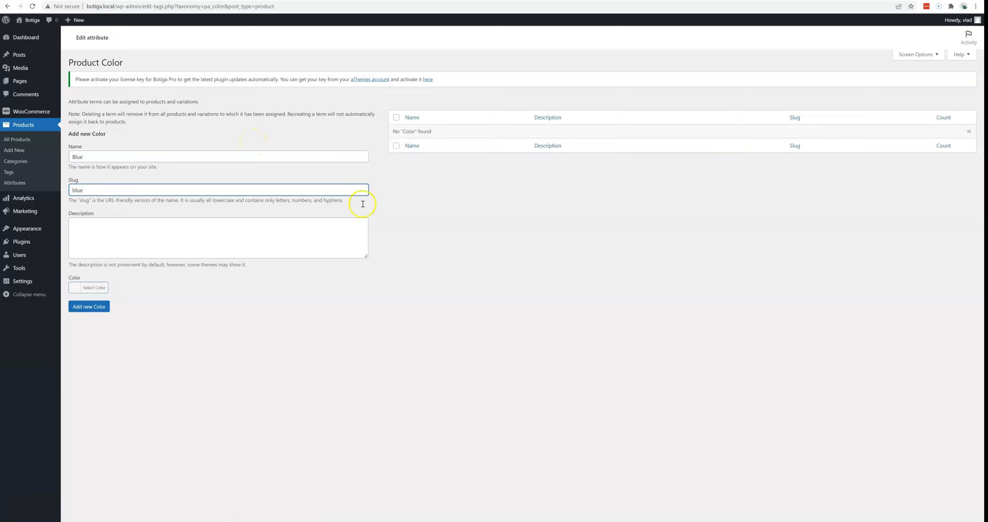
left_click(84, 291)
left_click(130, 377)
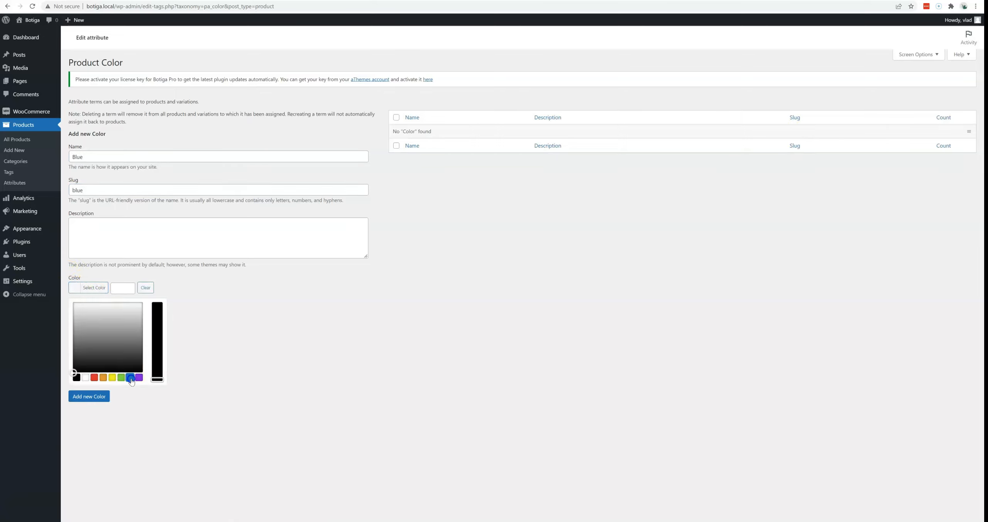
left_click(248, 360)
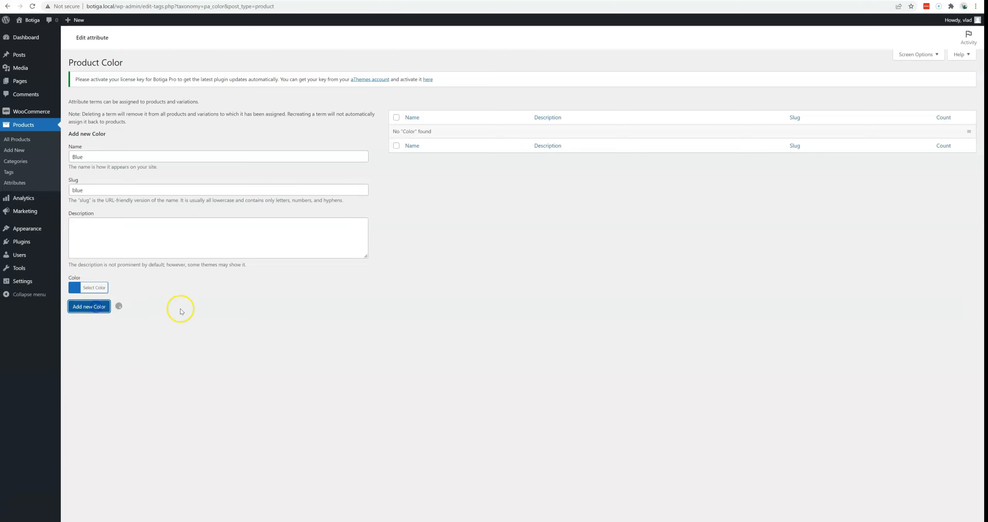
Add a term named Red with the slug red and a red swatch to the Color attribute
left_click(118, 175)
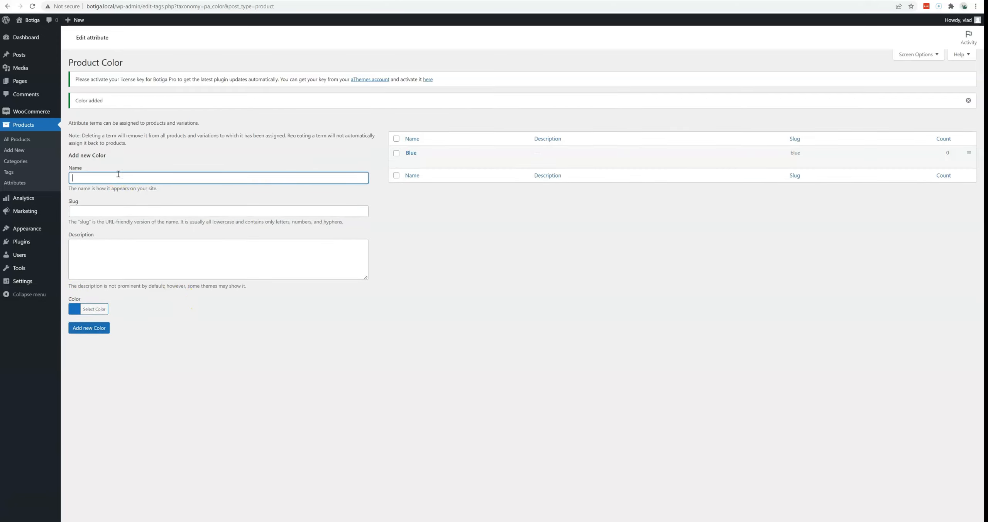
key("Tab")
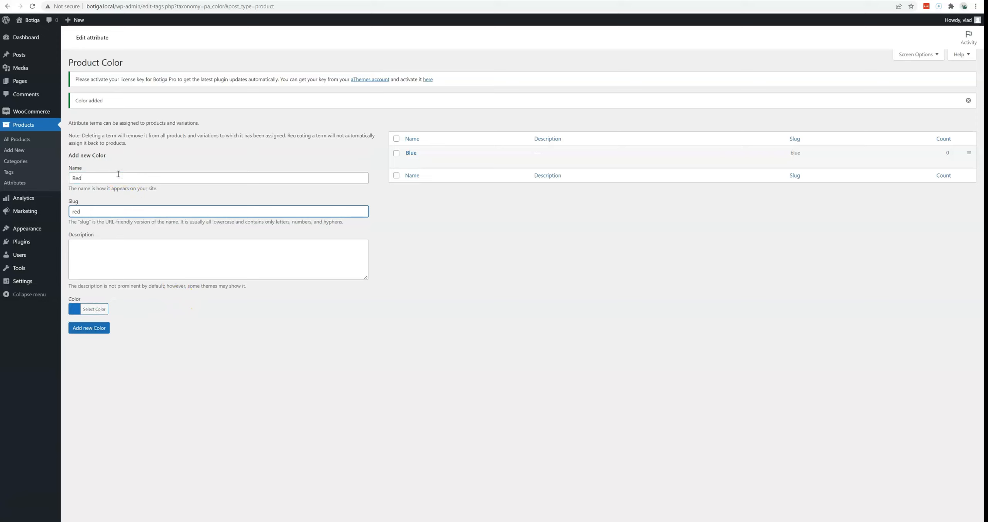
left_click(99, 313)
left_click(94, 399)
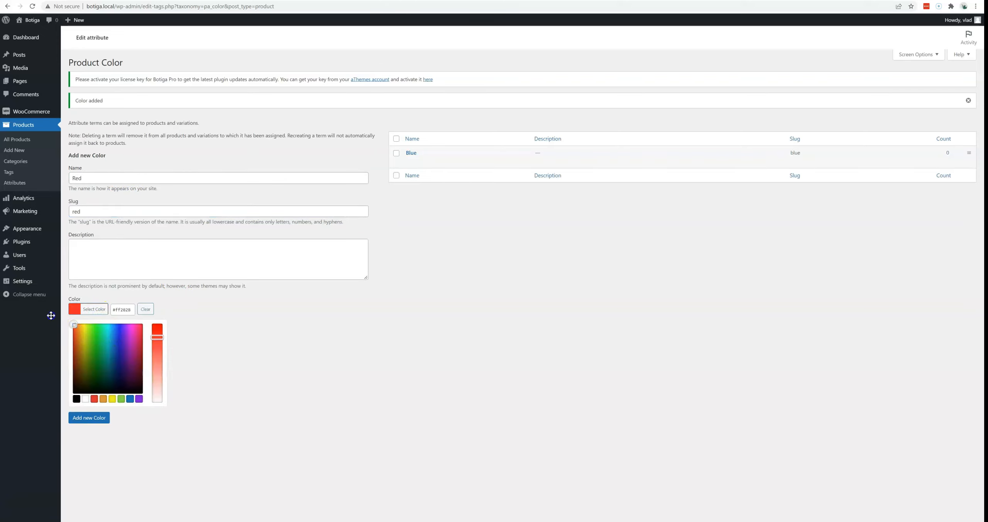
left_click(139, 328)
left_click(96, 328)
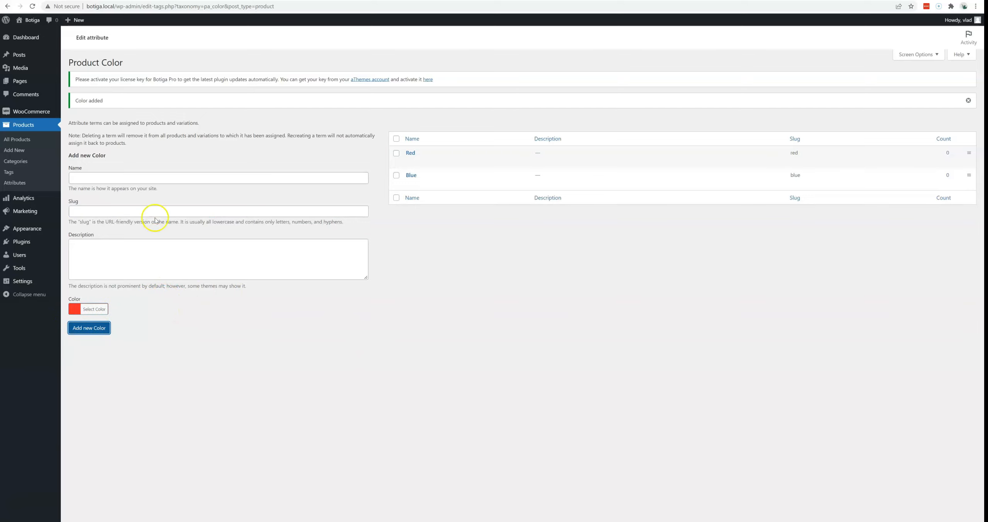
Find the Ultra Facial Moisturizing Cream in the store's shop and open the product for editing
left_click(50, 32)
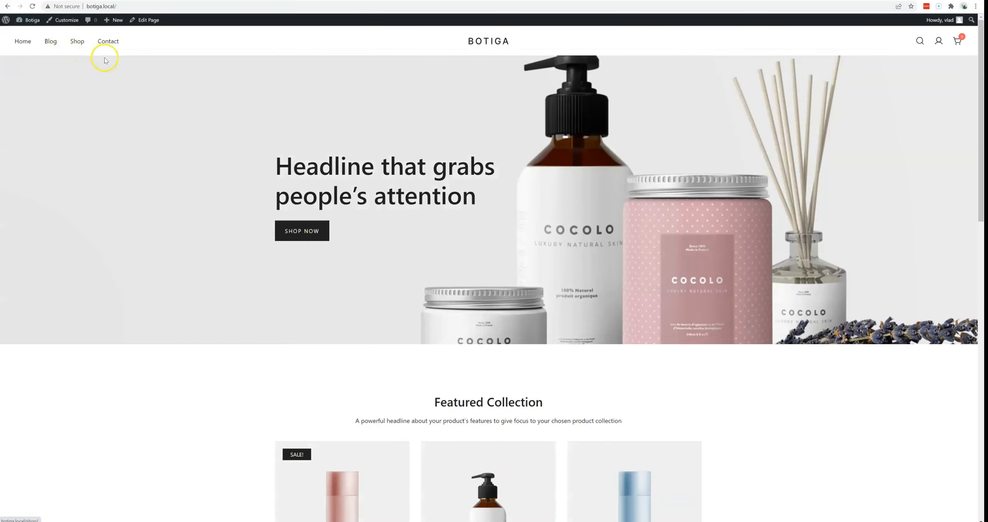
left_click(74, 41)
scroll(481, 214, "down", 8)
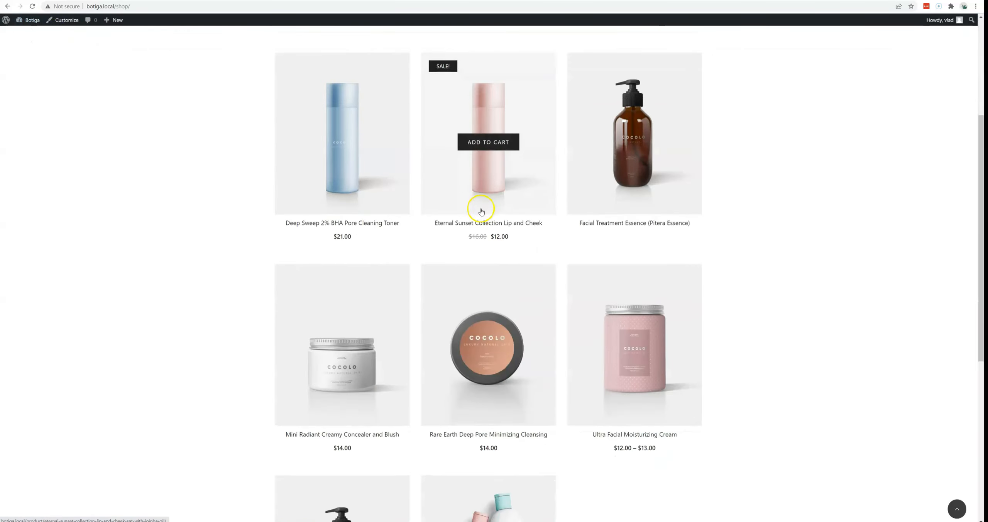
left_click(636, 167)
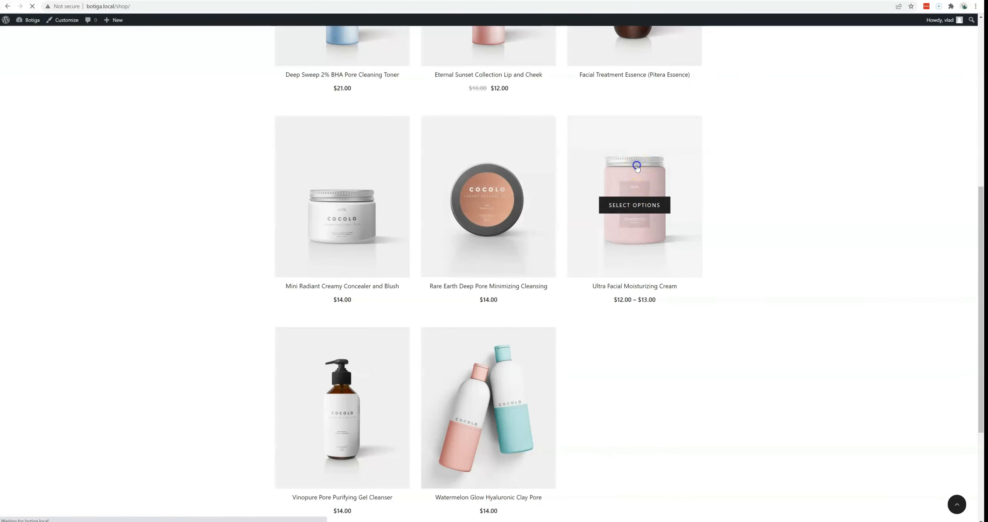
left_click(149, 21)
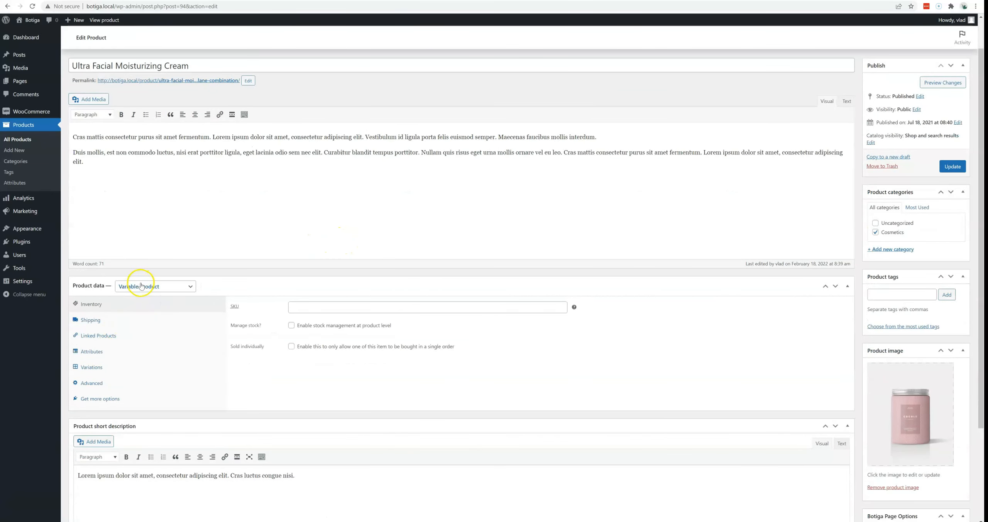
Add the Color attribute to the product with all its terms, enable it for variations, and save the attributes
left_click(105, 352)
left_click(265, 305)
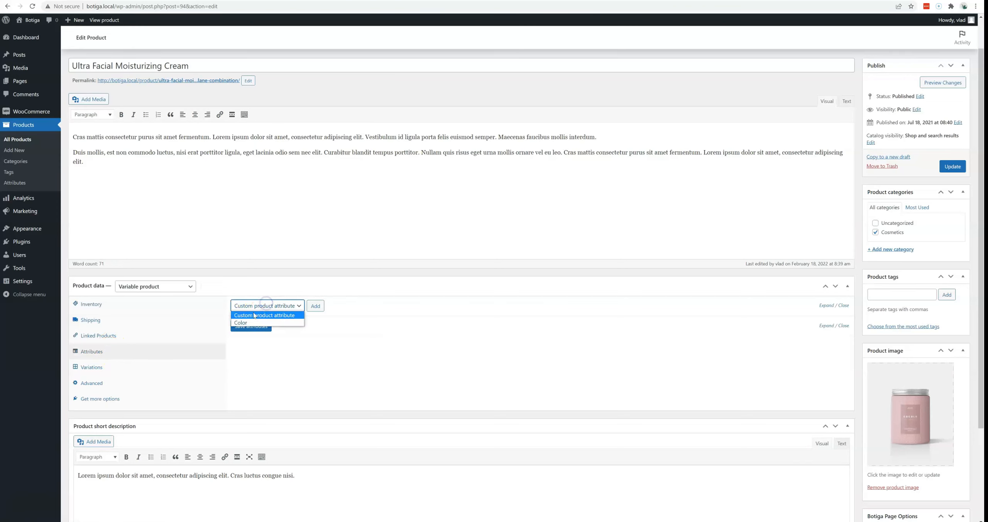
left_click(255, 316)
left_click(315, 306)
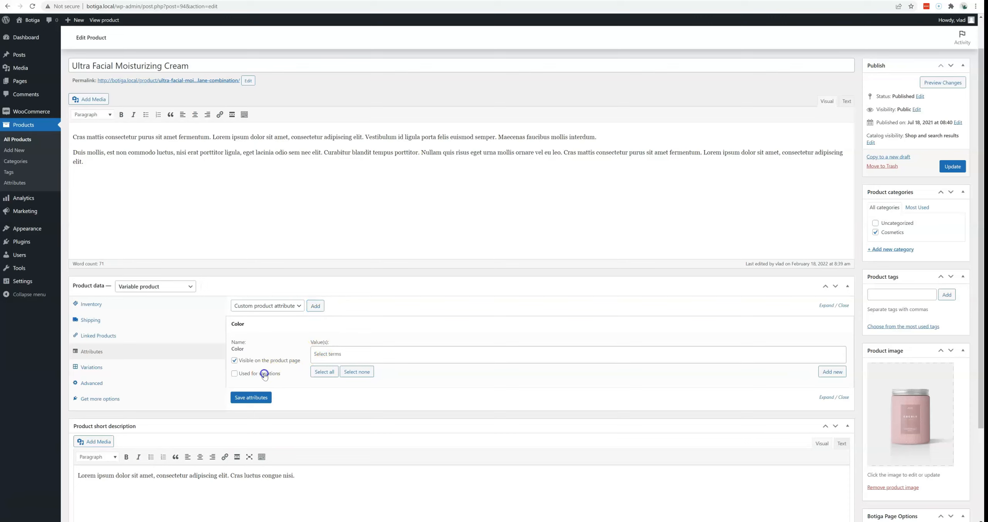
left_click(317, 372)
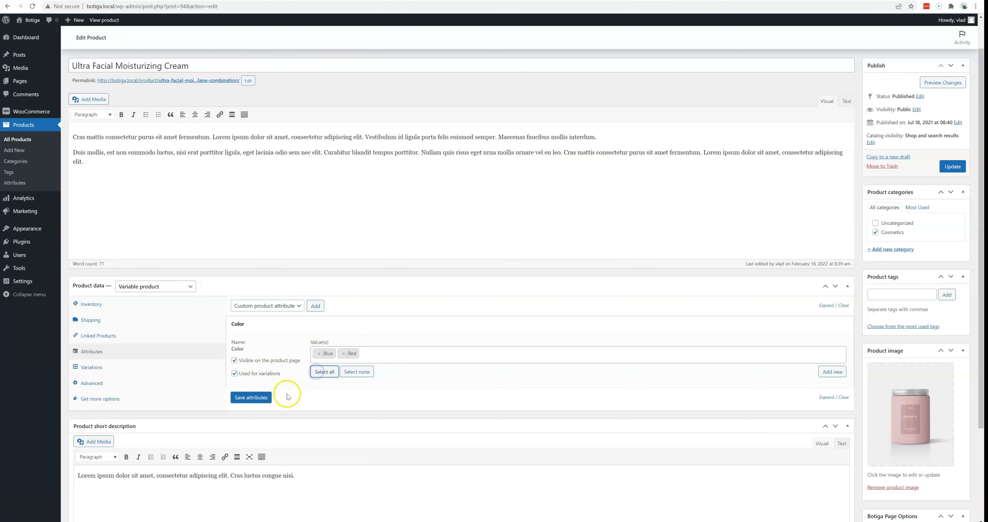
left_click(251, 397)
Create the product's variations from all attributes
left_click(191, 369)
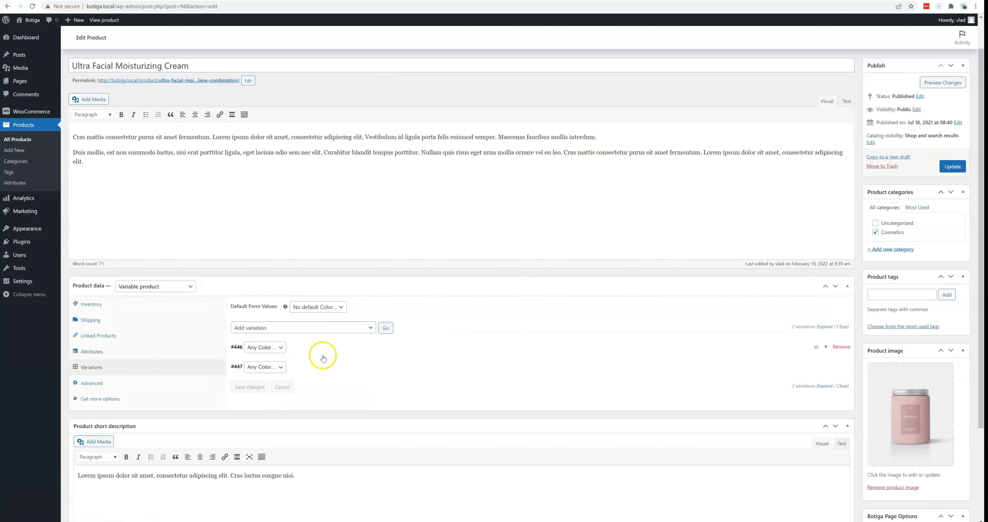
left_click(342, 327)
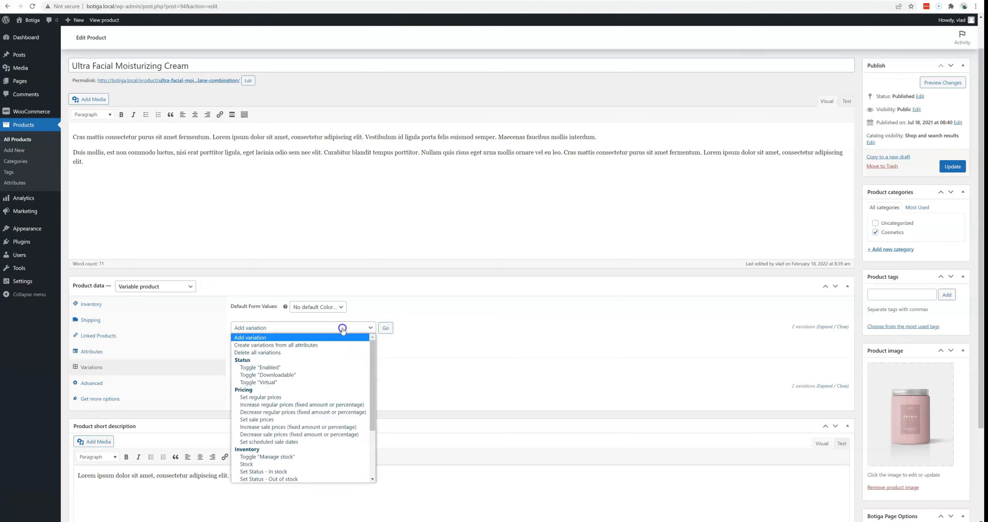
left_click(337, 345)
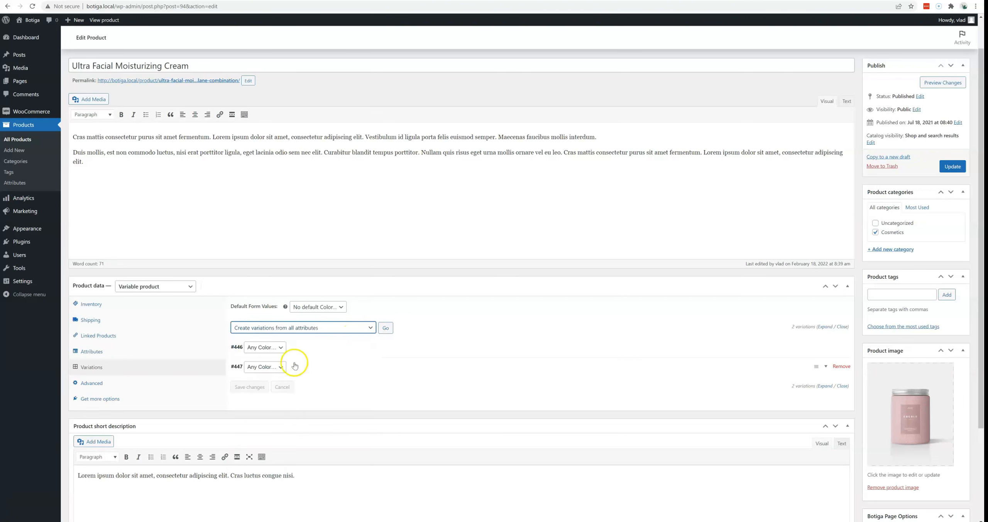
left_click(385, 327)
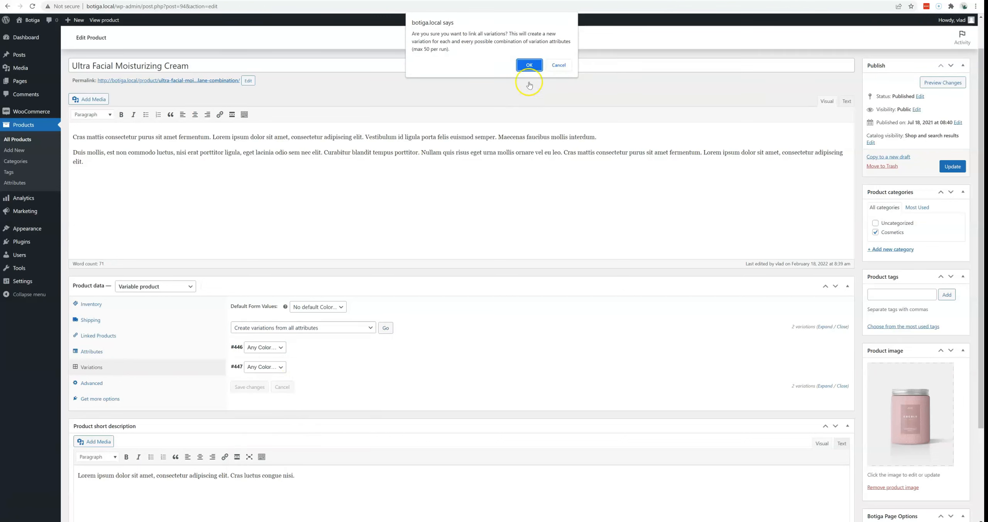
left_click(529, 64)
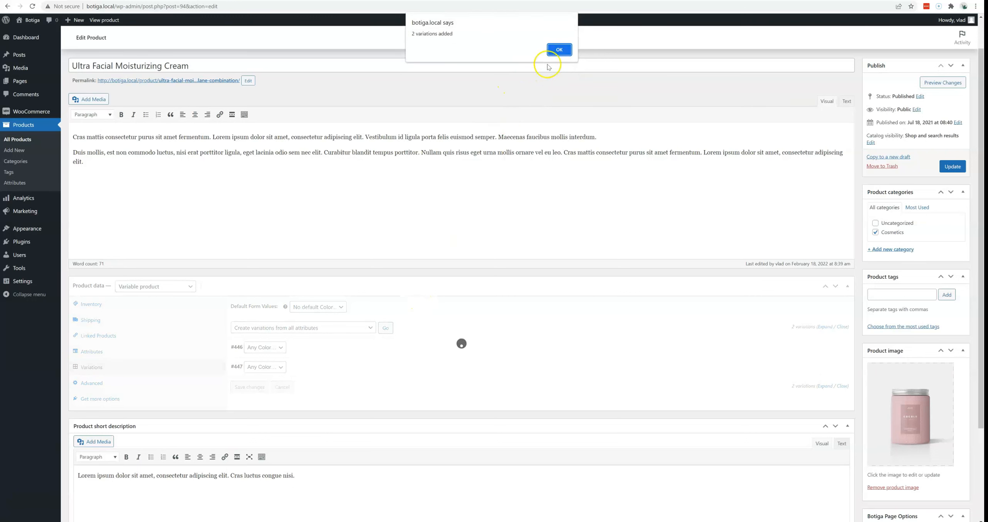
left_click(560, 50)
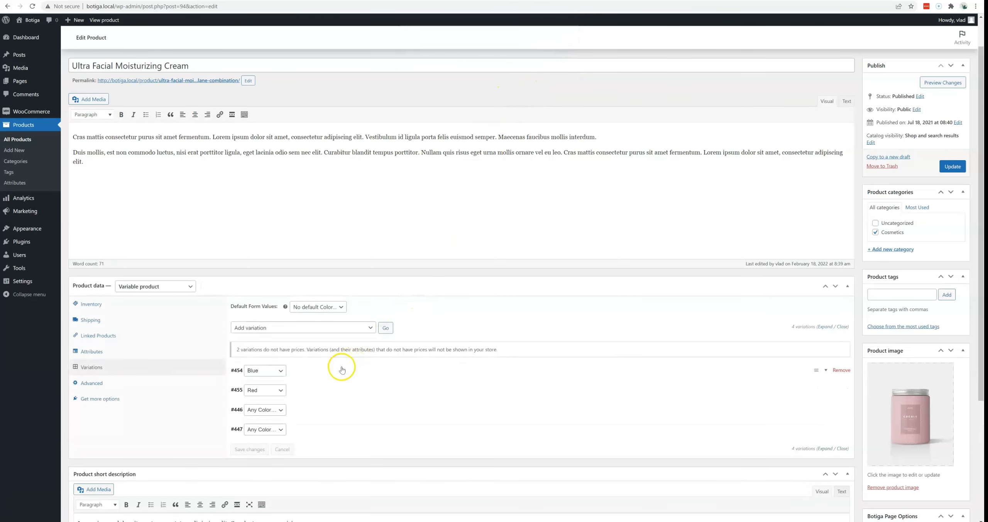
Set the Blue variation's regular price to $12
scroll(351, 347, "down", 2)
left_click(392, 291)
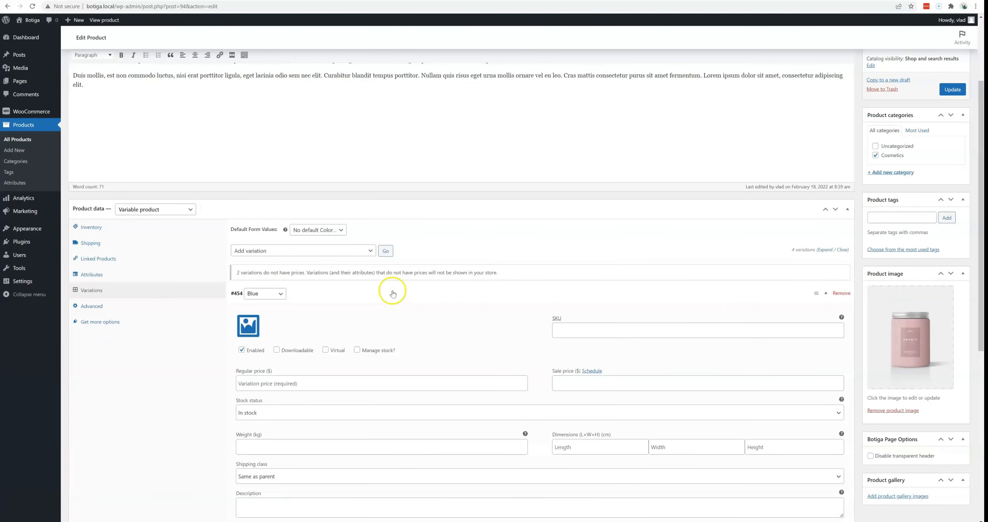
scroll(392, 294, "down", 2)
left_click(351, 312)
type("12")
Set the Red variation's regular price to $15 and save the variation changes
left_click(342, 461)
scroll(313, 455, "down", 4)
left_click(297, 396)
type("15")
scroll(296, 397, "down", 4)
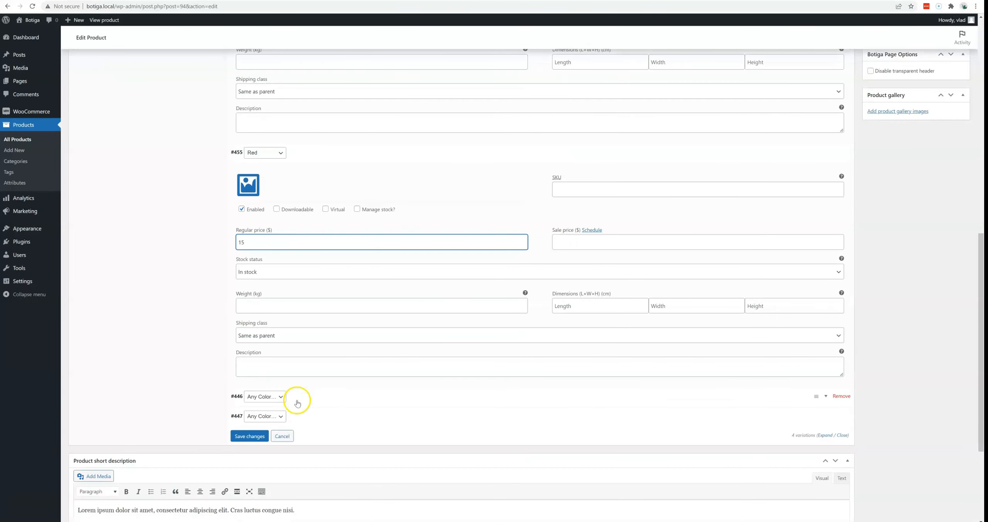
left_click(250, 436)
scroll(555, 368, "up", 2)
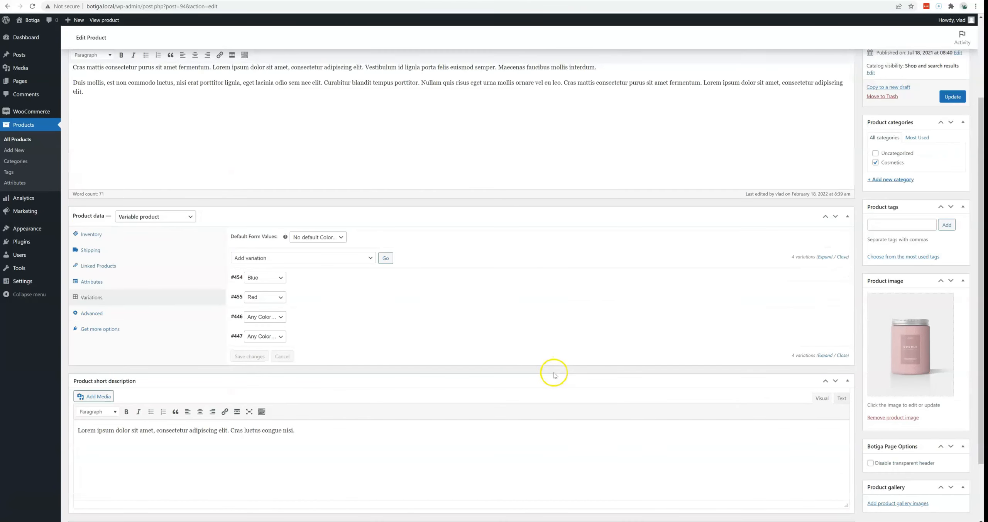
View the product on the storefront and try out its color swatches
left_click(112, 20)
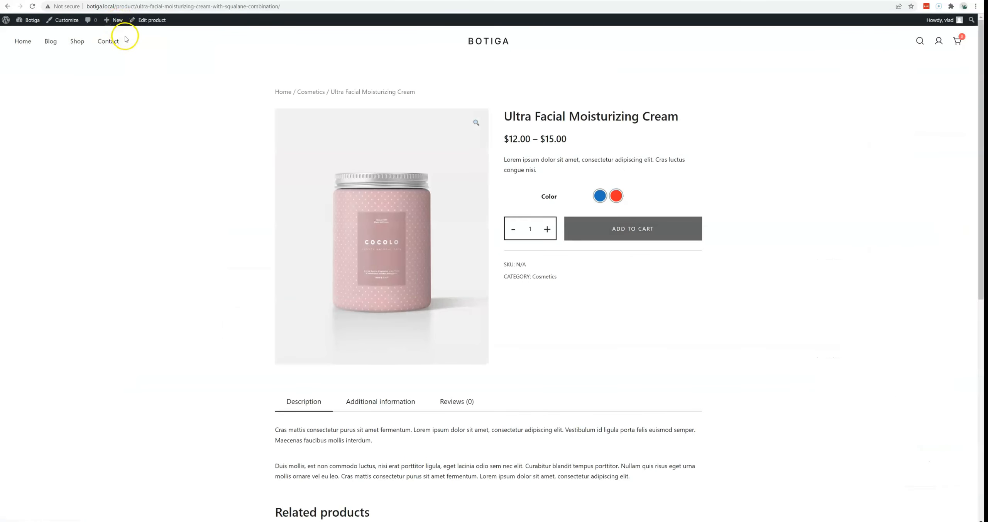
left_click(624, 197)
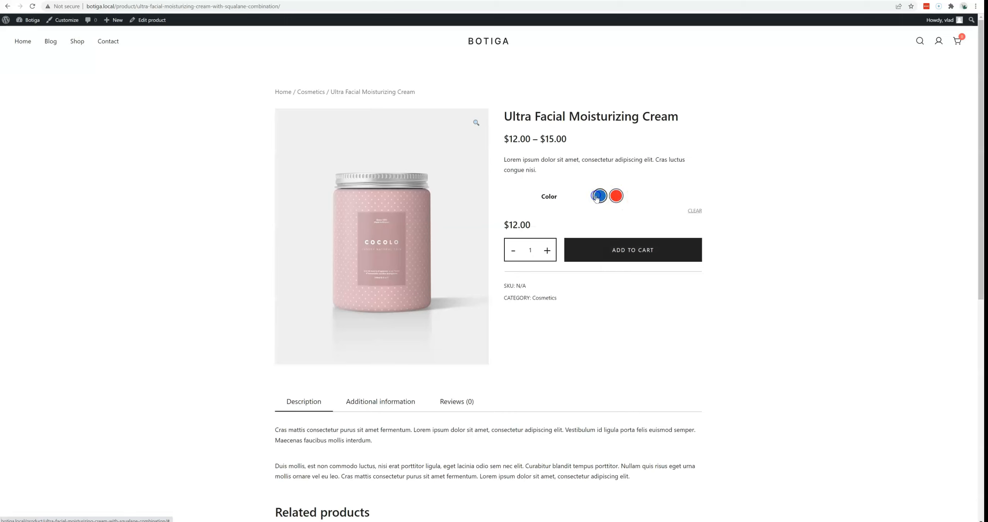
left_click(600, 197)
Change the Color attribute's type to Button on the admin attributes page and update it
left_click(145, 20)
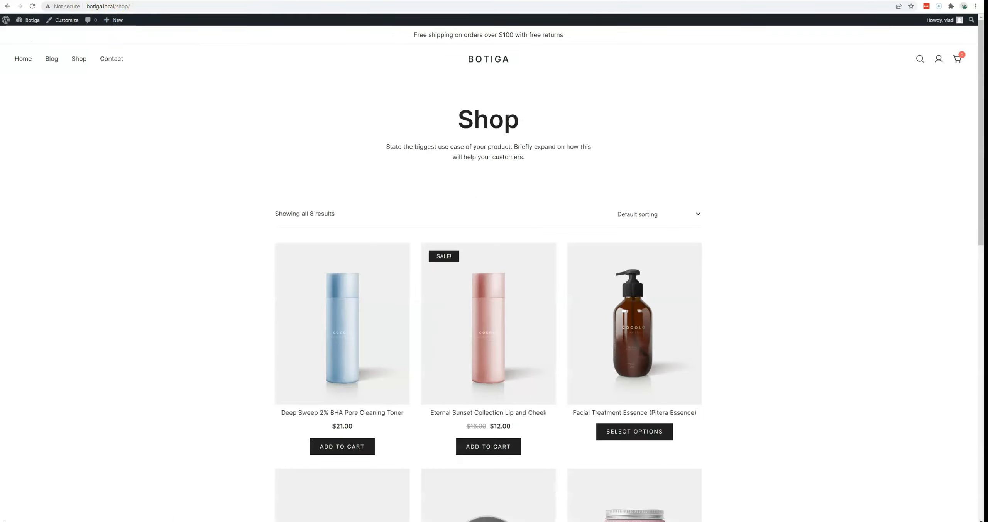
left_click(35, 30)
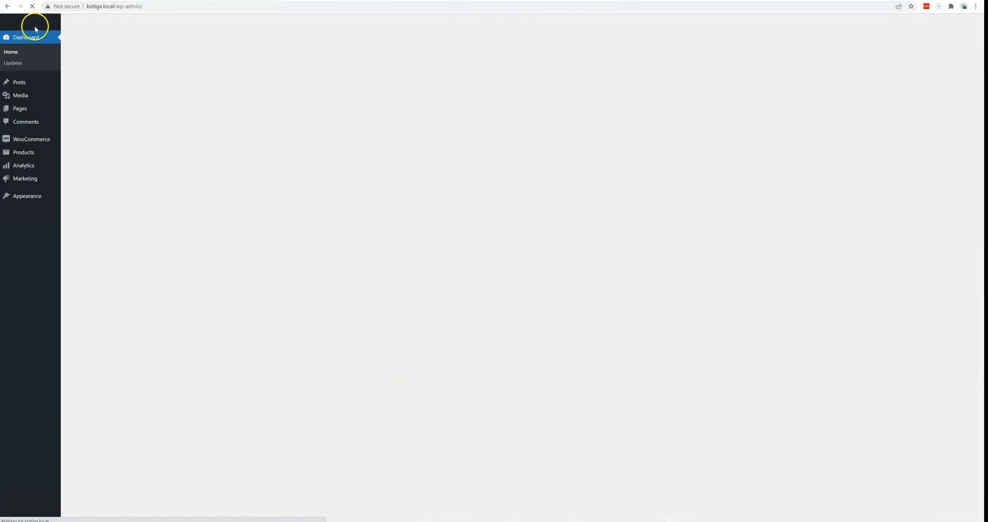
mouse_move(41, 140)
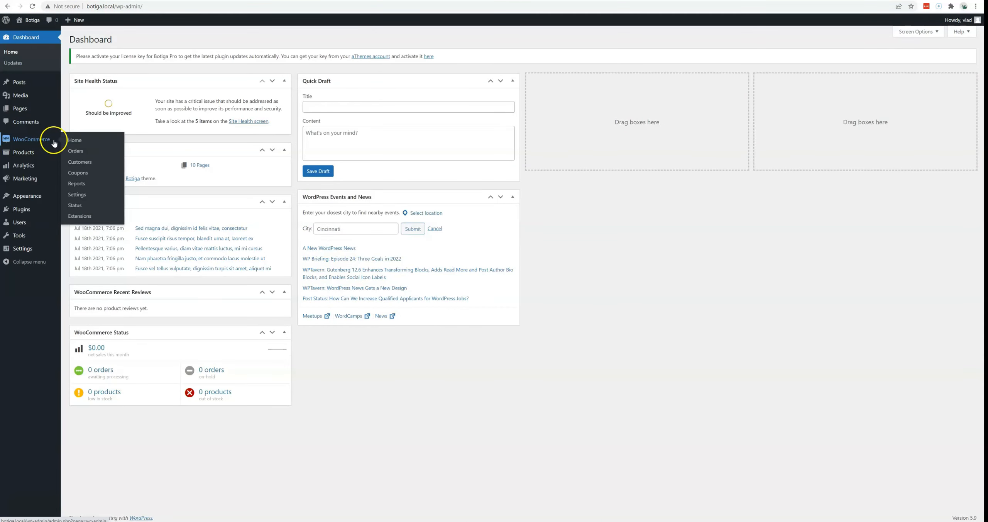
left_click(83, 195)
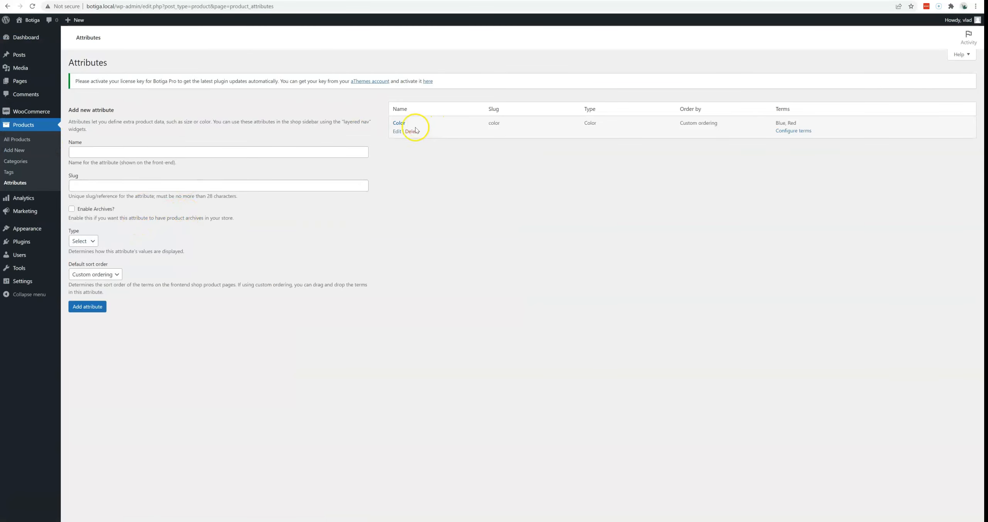
left_click(397, 130)
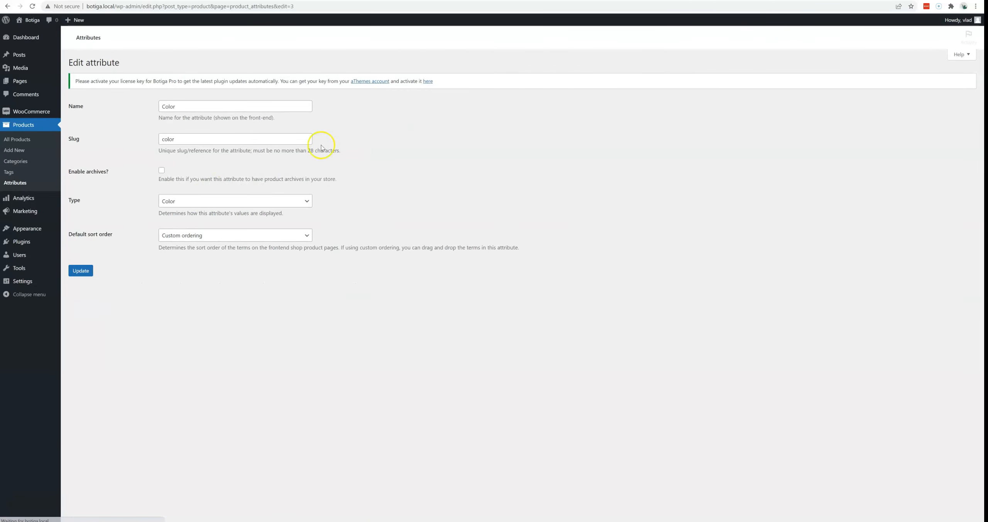
left_click(189, 202)
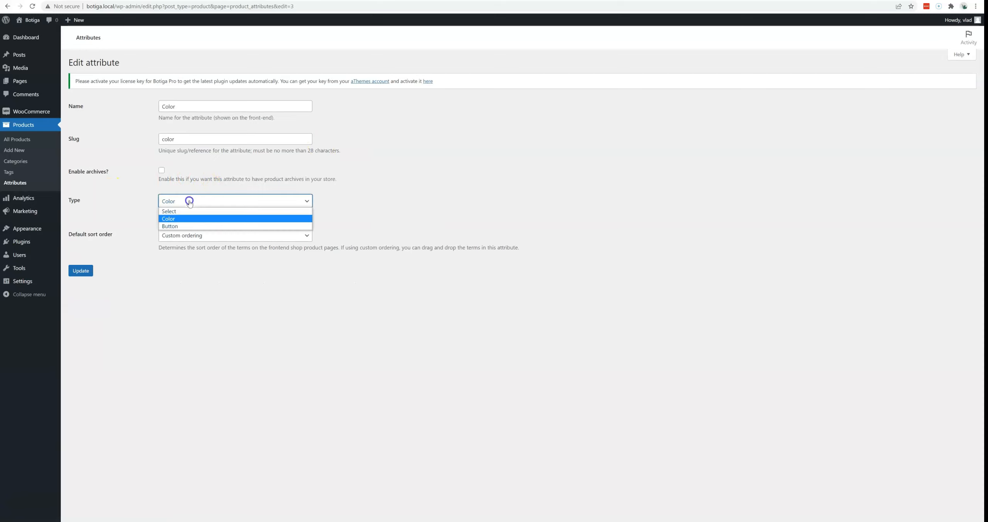
left_click(189, 227)
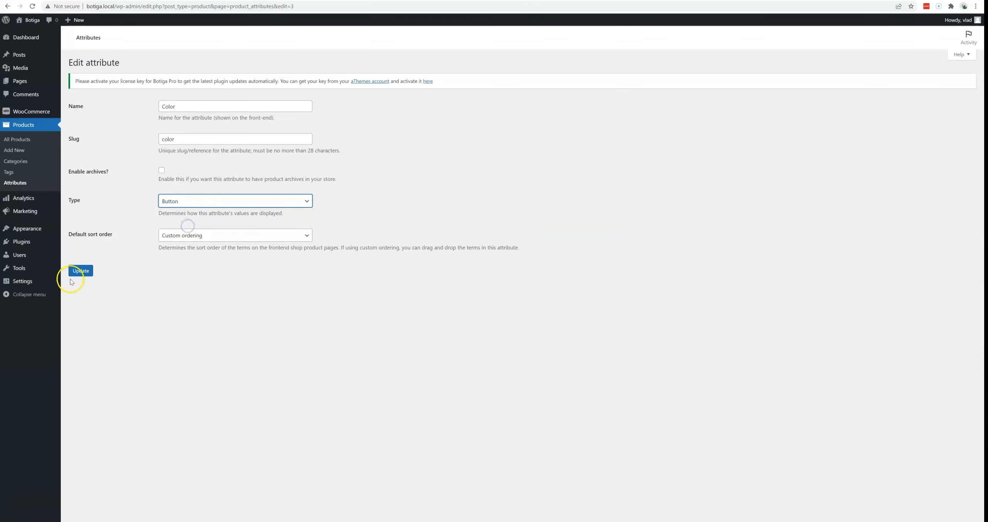
left_click(79, 272)
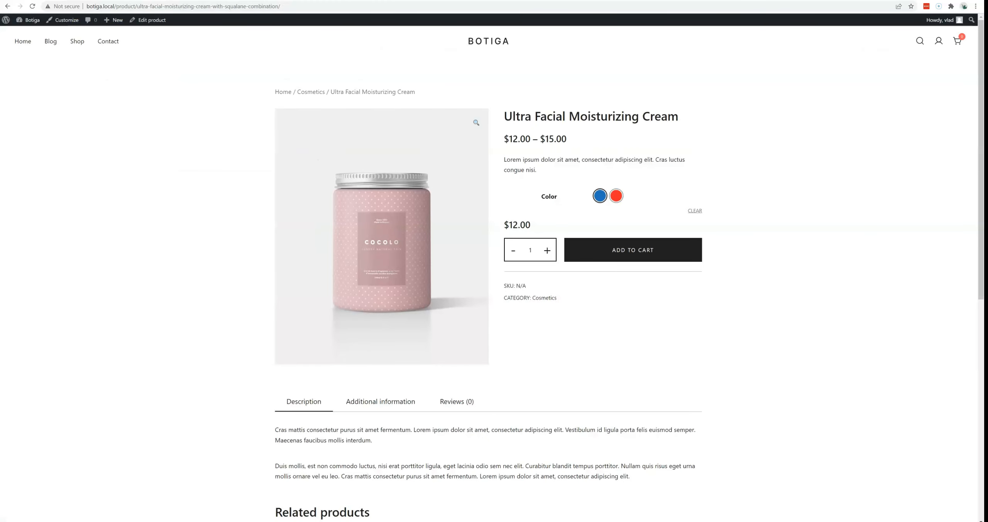
Reload the product page and switch between the Blue and Red buttons to check the variation selection
key("F5")
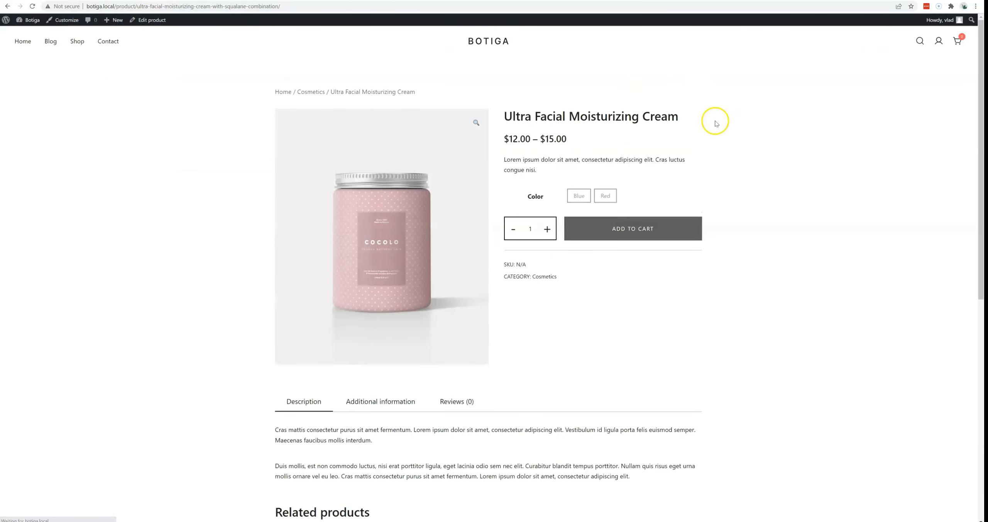
left_click(578, 196)
left_click(602, 197)
left_click(578, 196)
left_click(601, 199)
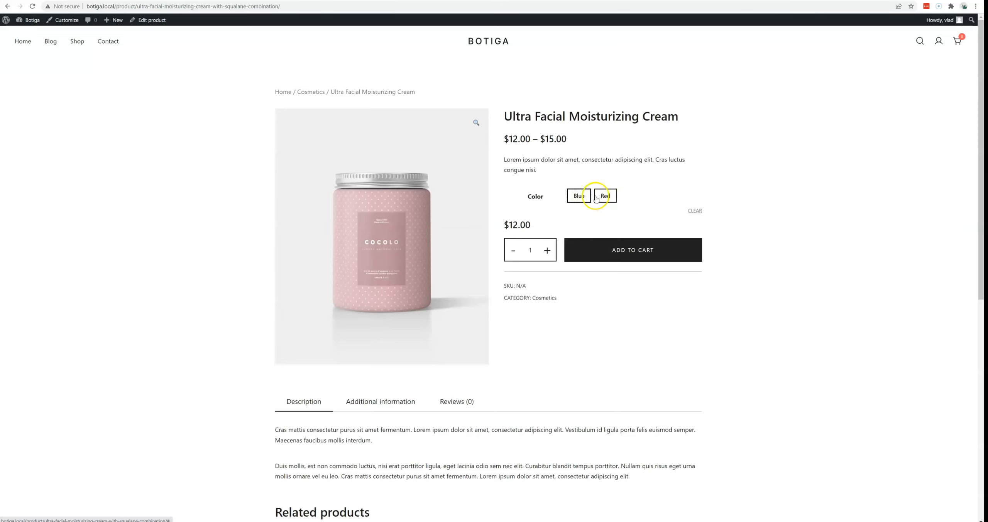
left_click(605, 196)
left_click(580, 196)
left_click(605, 196)
left_click(577, 195)
left_click(604, 196)
left_click(578, 196)
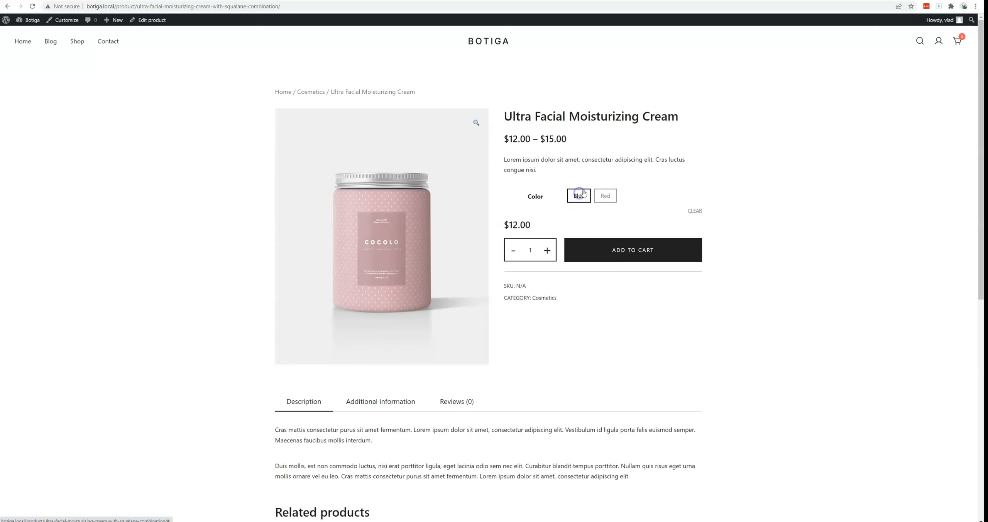
Open the theme customizer from the product page and expand the Tabs settings for WooCommerce single products
left_click(68, 20)
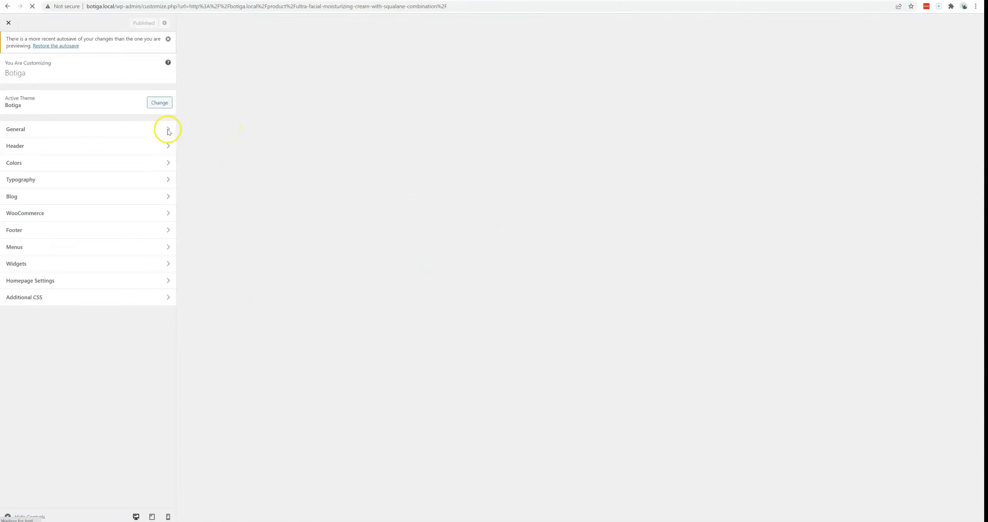
left_click(81, 214)
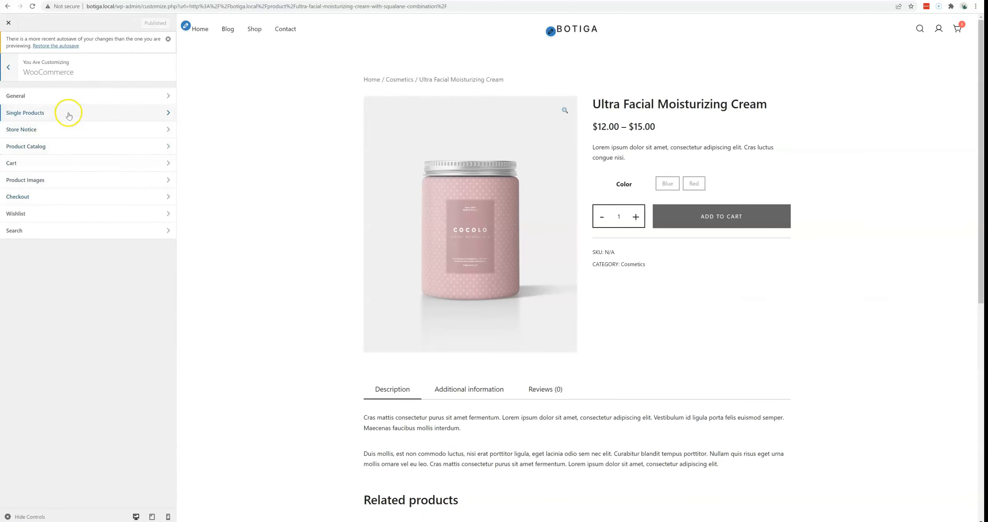
left_click(70, 115)
left_click(31, 194)
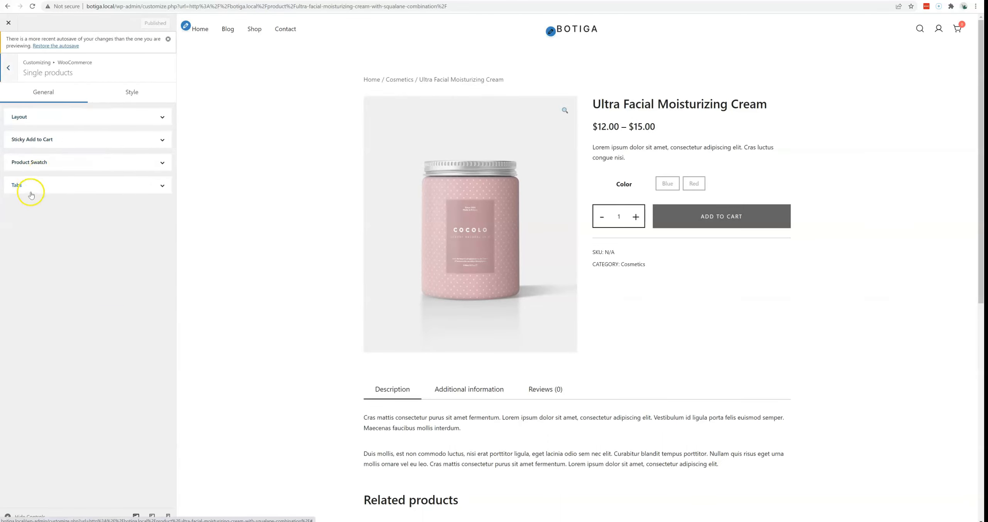
left_click(32, 189)
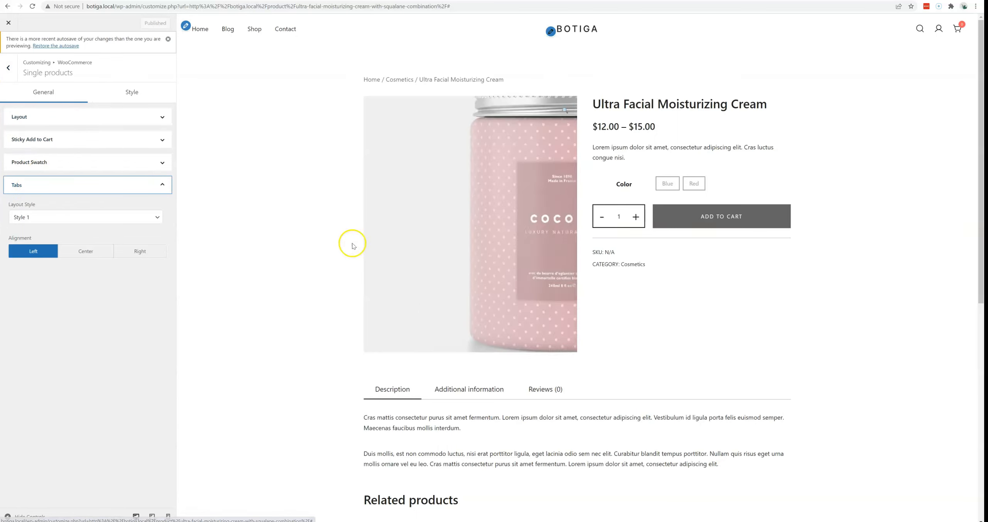
scroll(283, 242, "down", 2)
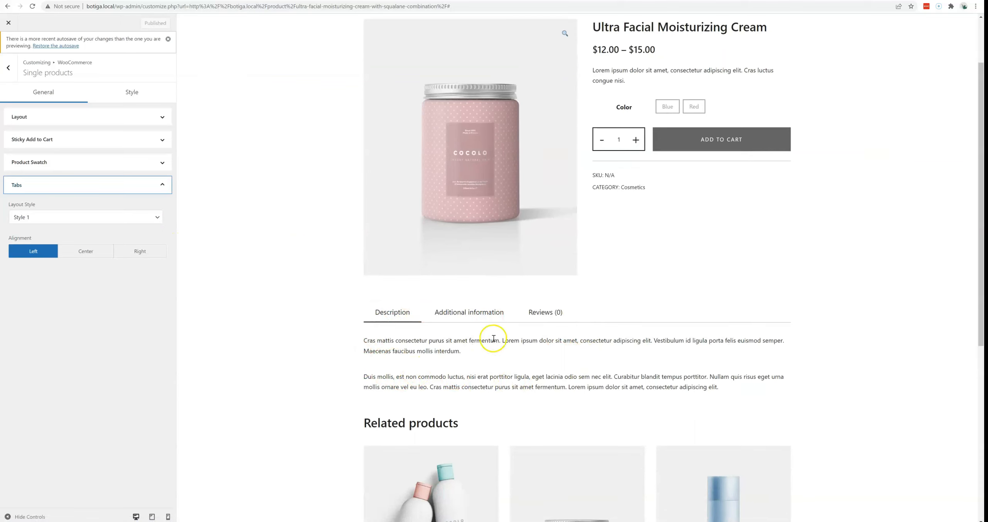
Preview the product tabs in layout Styles 2 through 5, and set the layout to Style 3
left_click(60, 223)
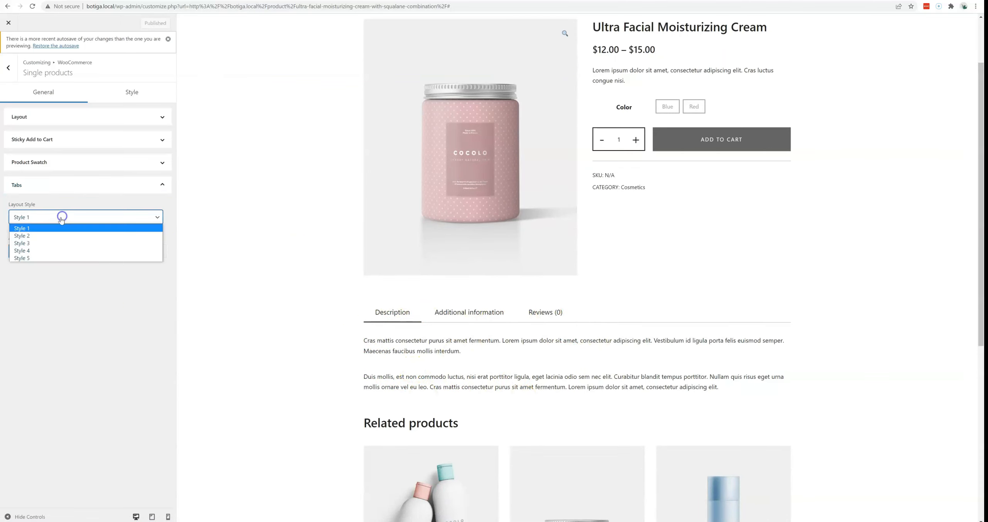
left_click(56, 231)
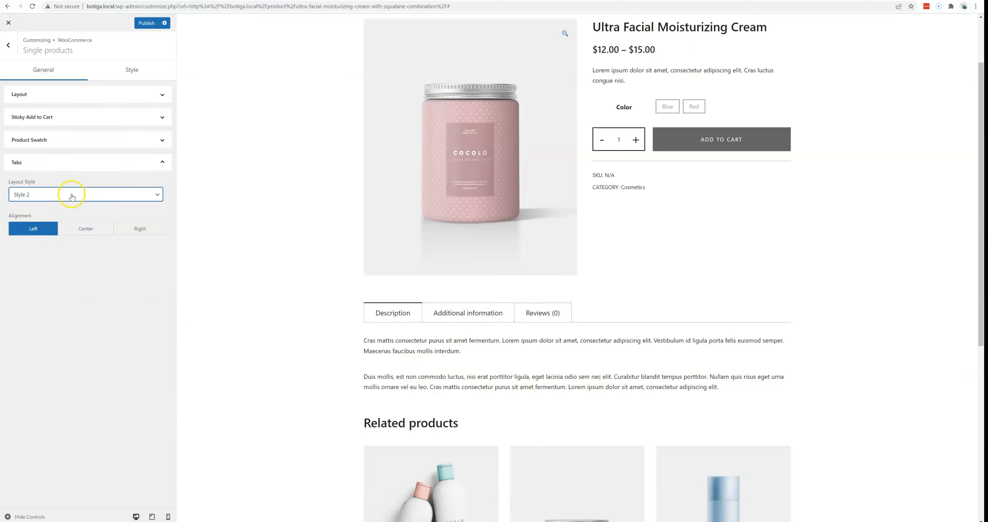
left_click(72, 197)
left_click(59, 218)
left_click(70, 199)
left_click(60, 226)
left_click(72, 196)
left_click(53, 236)
left_click(73, 194)
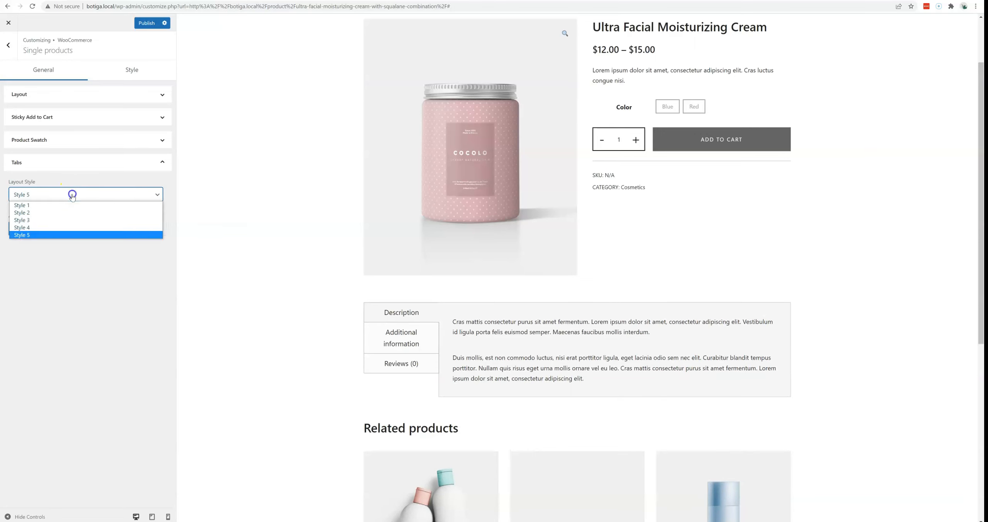
left_click(65, 219)
Try the left, center and right alignments for the product tabs, and set the alignment to Right
left_click(87, 228)
left_click(138, 228)
left_click(81, 228)
left_click(27, 230)
left_click(79, 230)
left_click(135, 228)
left_click(28, 229)
left_click(132, 229)
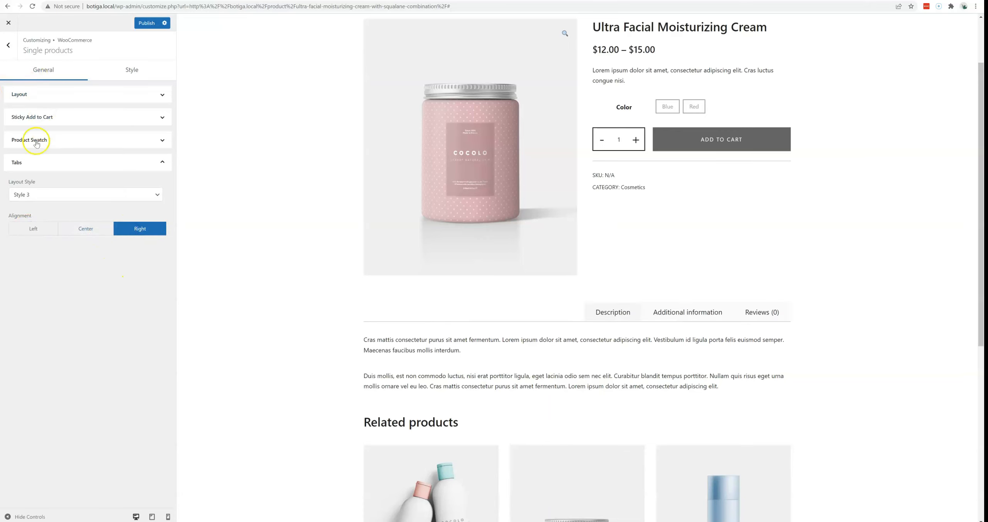
Enlarge the product title and price and color the title blue in the single product style settings
left_click(32, 162)
left_click(124, 72)
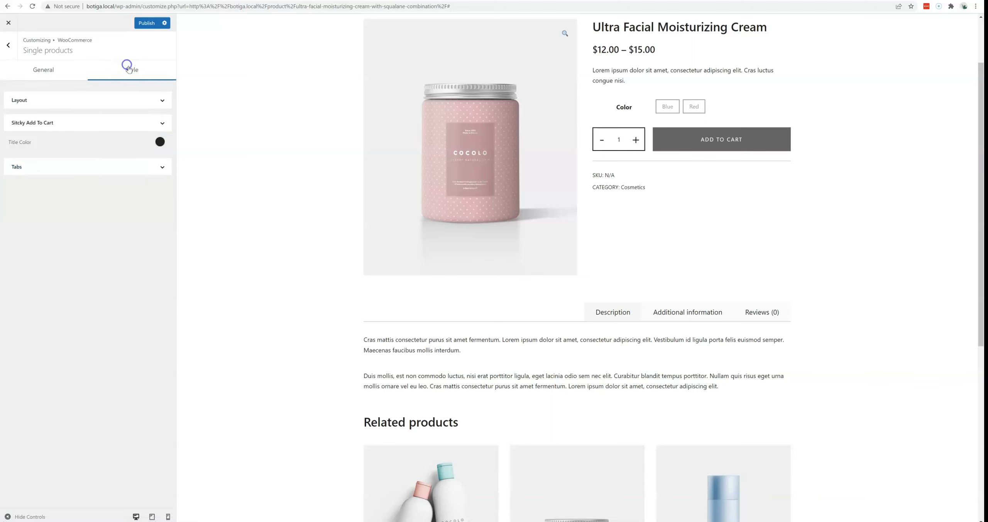
left_click(91, 100)
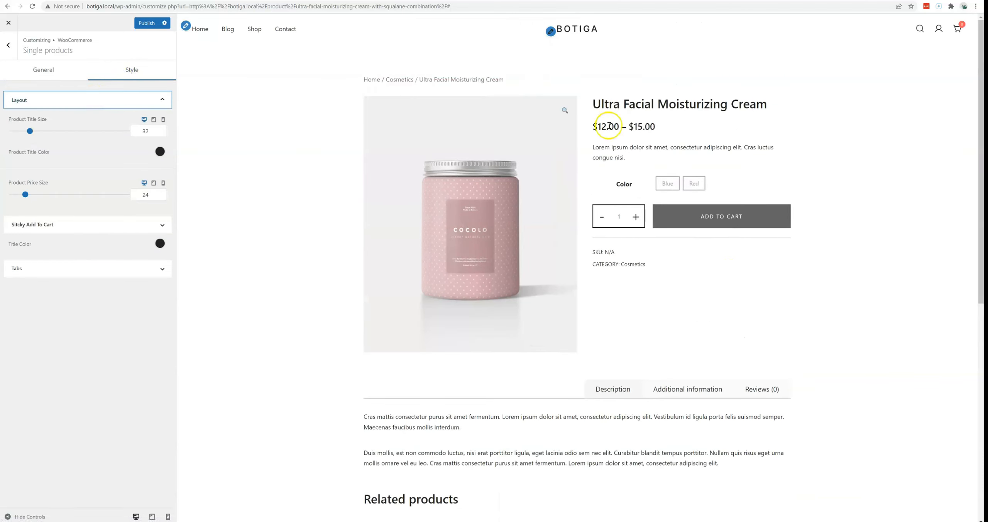
left_click_drag(30, 133, 39, 134)
left_click_drag(43, 134, 44, 132)
left_click(135, 154)
left_click_drag(25, 194, 35, 194)
Set the default-state background color of the product tabs to blue
left_click(162, 268)
scroll(576, 270, "down", 4)
left_click(160, 205)
left_click(143, 235)
left_click(108, 352)
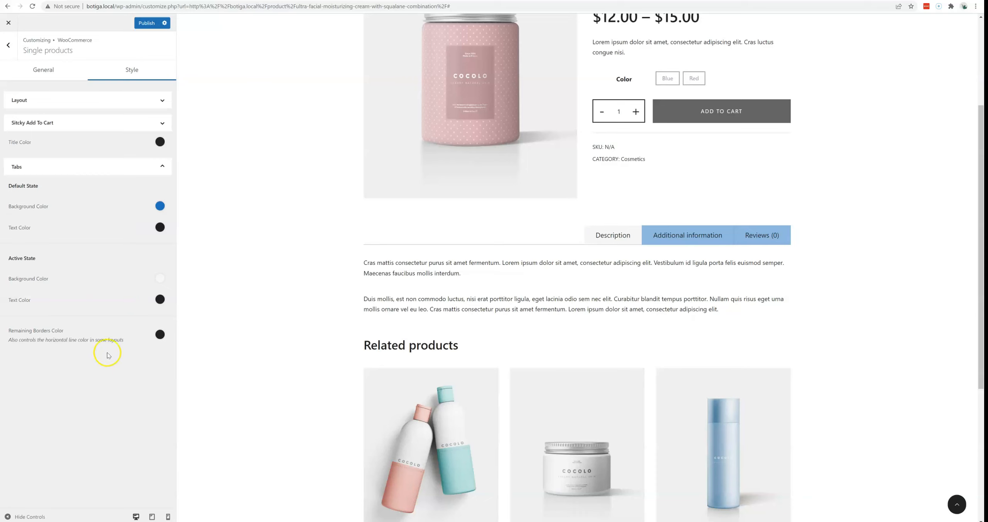
Leave the single product settings and open the layout settings of the Product Catalog
left_click(54, 71)
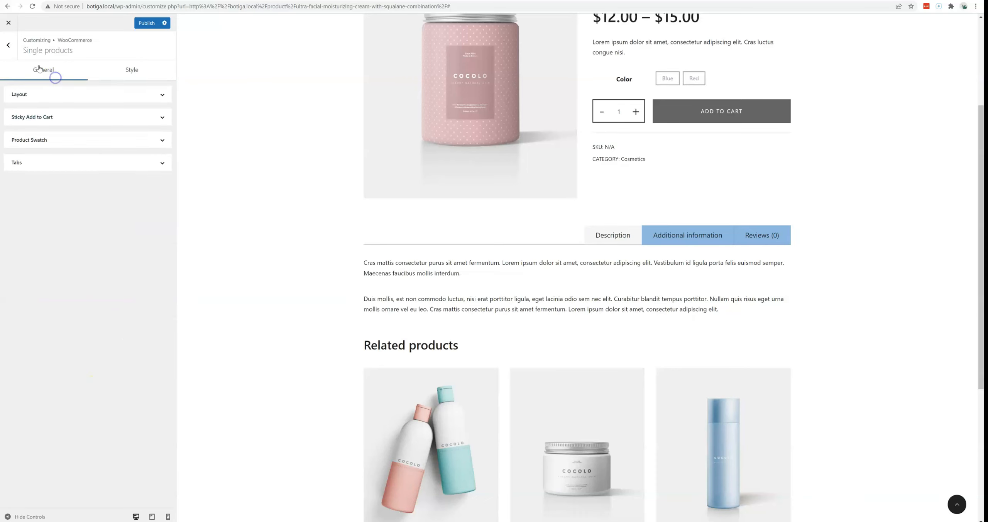
left_click(5, 49)
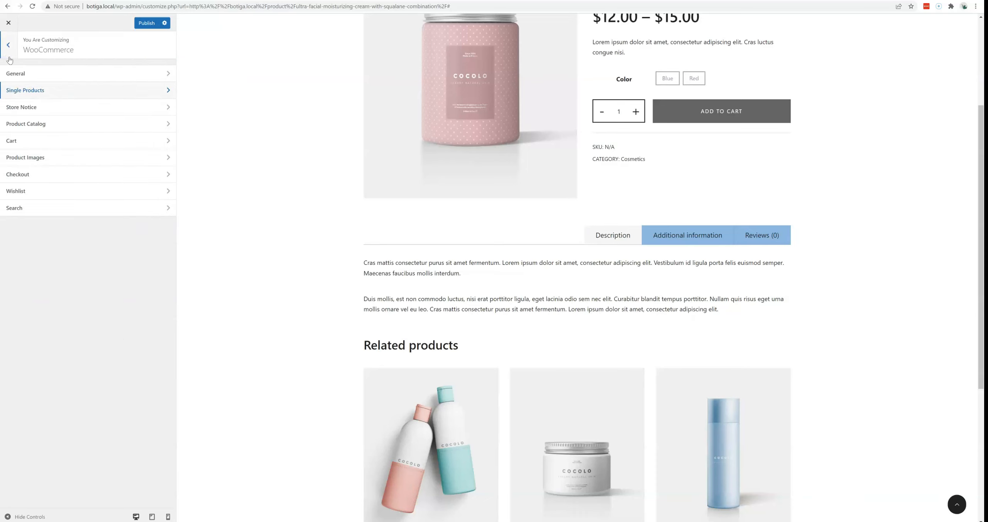
scroll(306, 229, "up", 4)
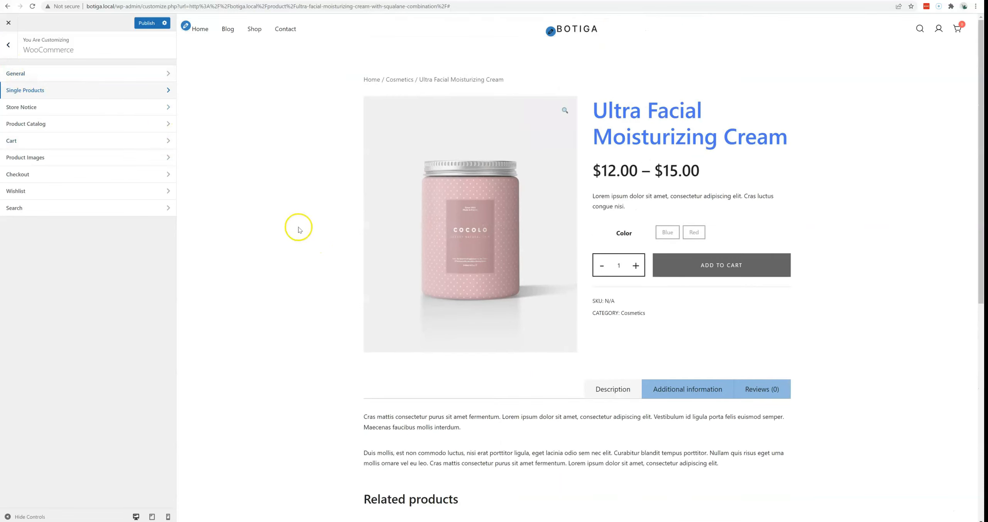
left_click(168, 123)
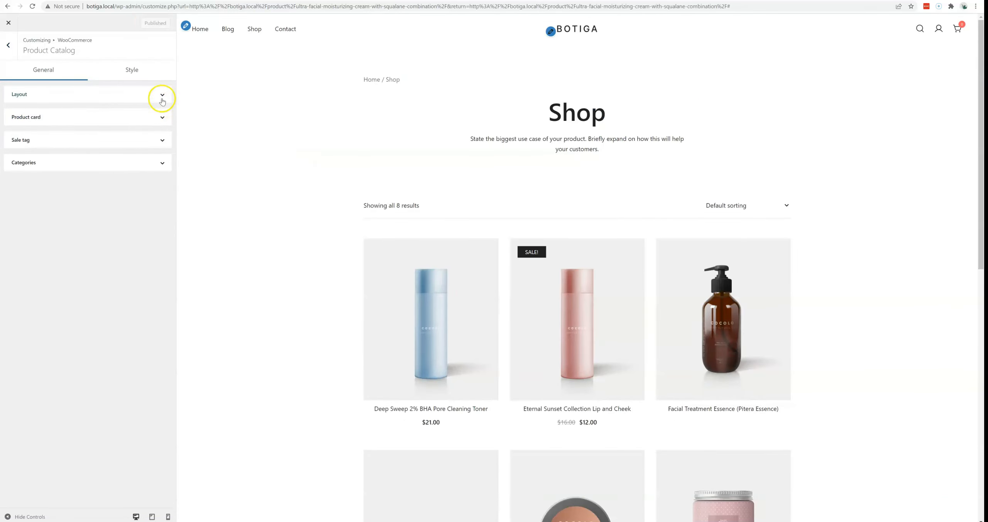
left_click(144, 95)
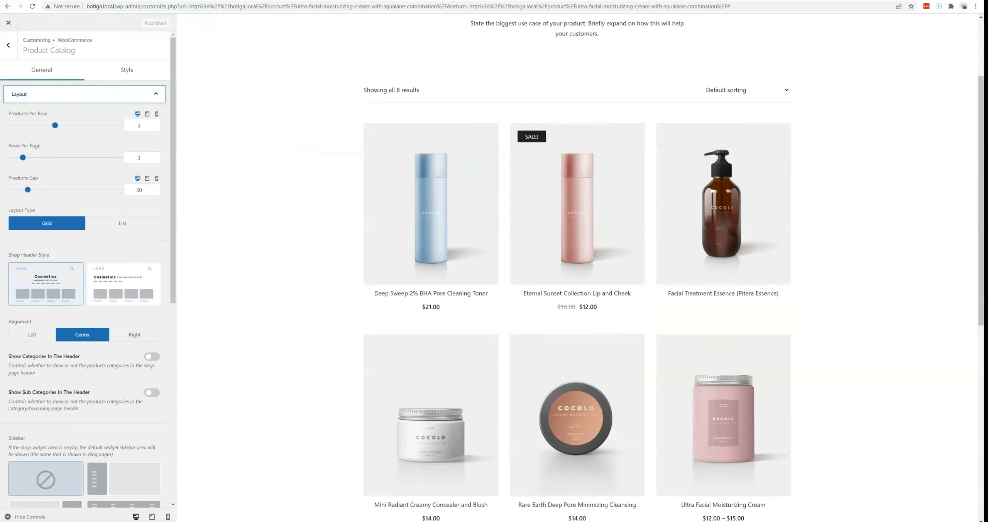
left_click(85, 257)
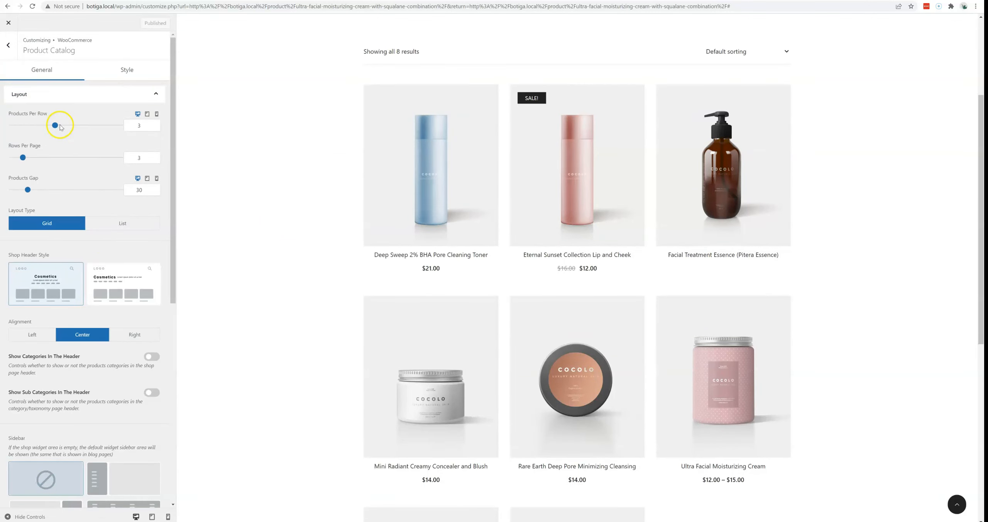
Try 2 products per row on desktop, set tablet to 1, check the mobile preview, and set desktop to 3
left_click_drag(56, 128, 33, 127)
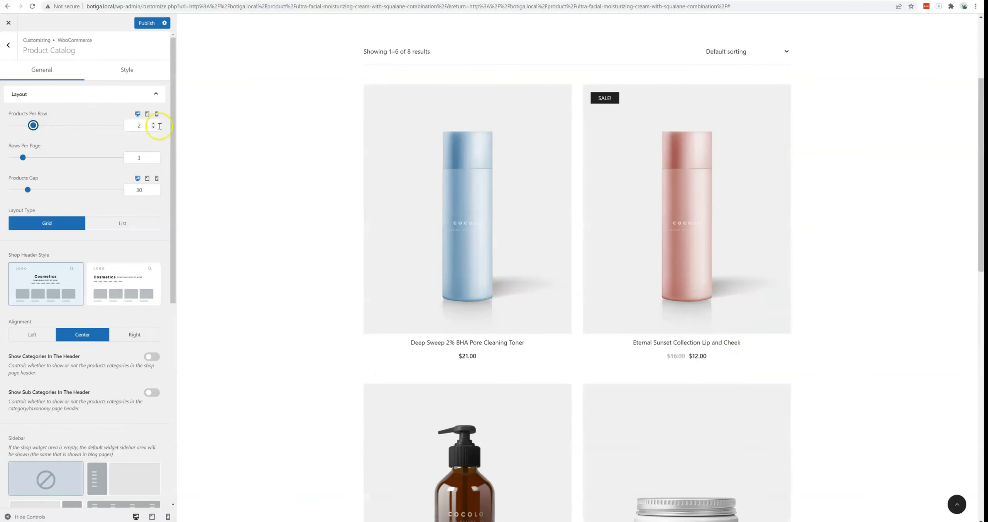
left_click(147, 114)
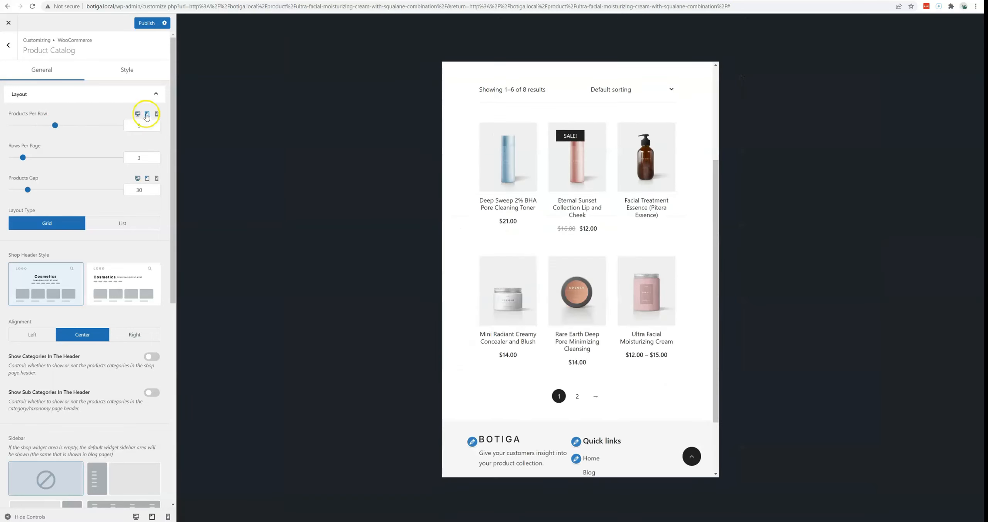
left_click_drag(45, 128, 11, 125)
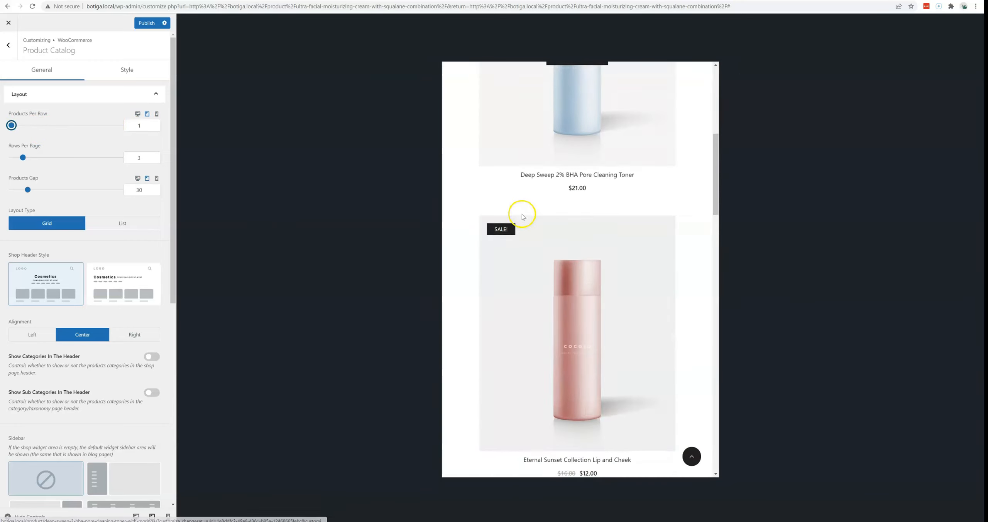
left_click(161, 114)
scroll(569, 238, "down", 2)
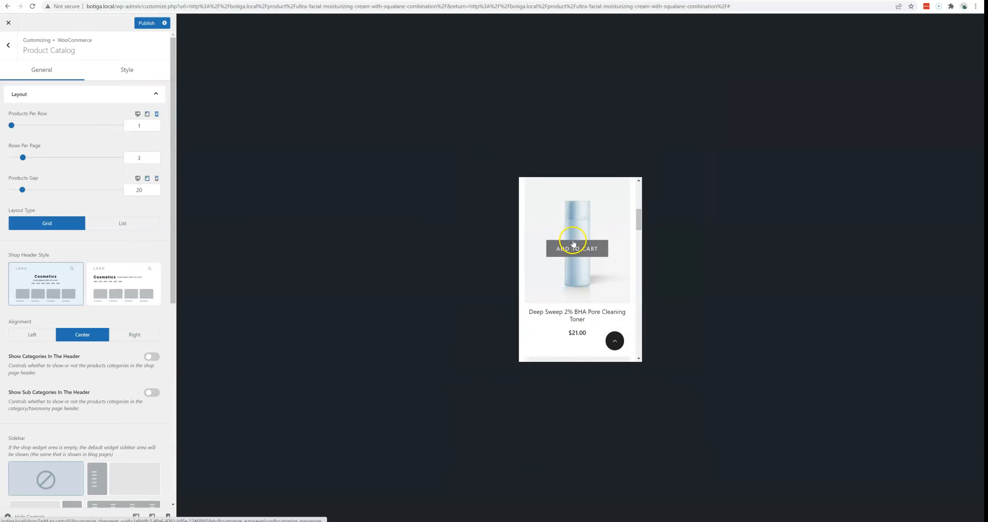
left_click(138, 114)
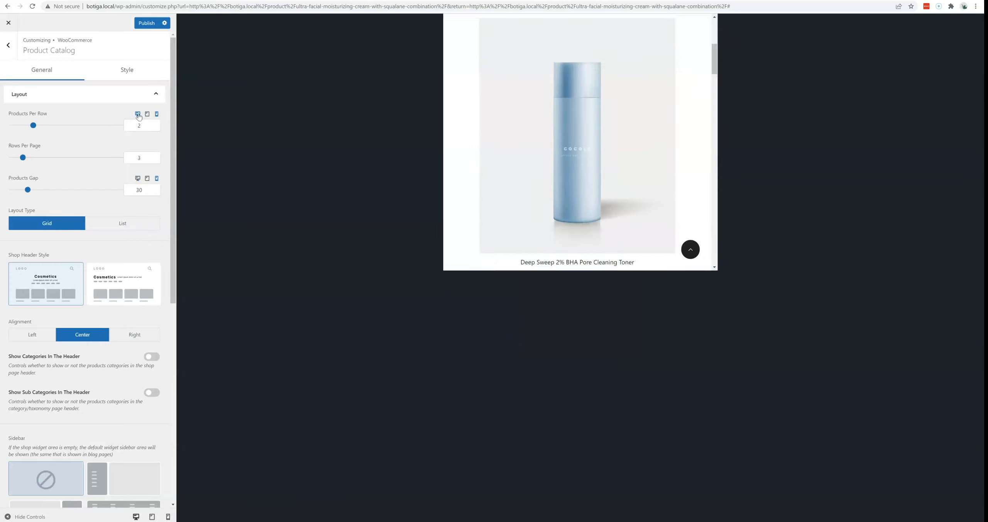
left_click(153, 124)
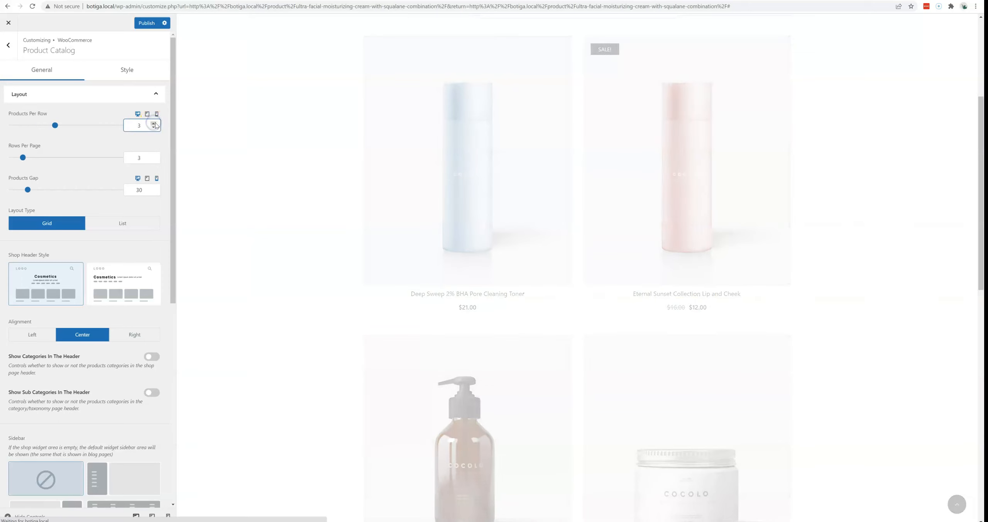
Set the shop catalog's rows per page to 2 and the desktop products gap to 45
left_click_drag(29, 159, 11, 158)
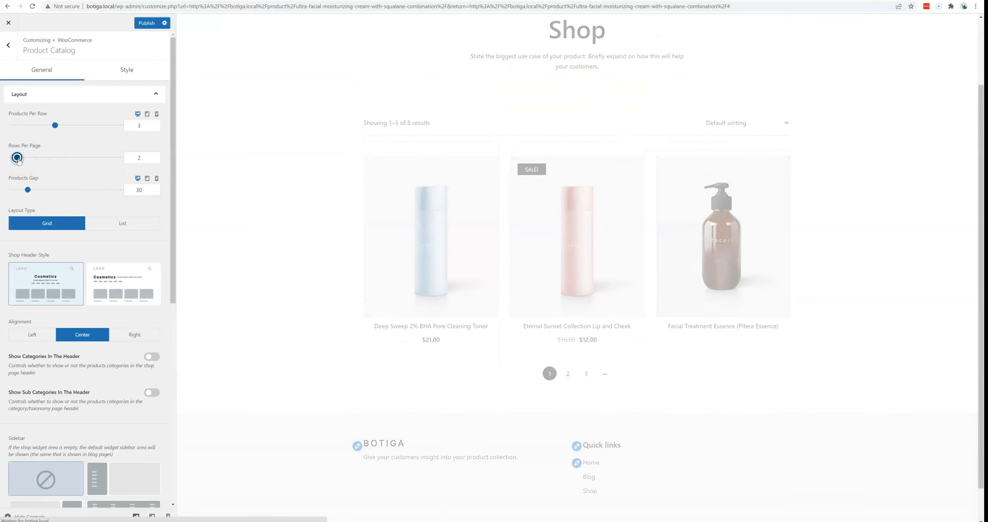
scroll(282, 227, "down", 4)
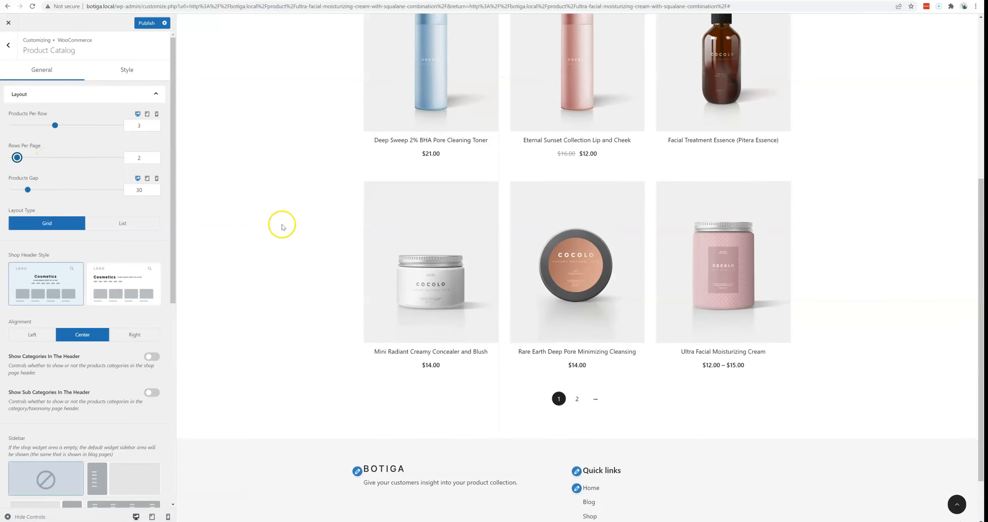
scroll(278, 222, "up", 2)
scroll(276, 216, "down", 1)
scroll(273, 216, "up", 4)
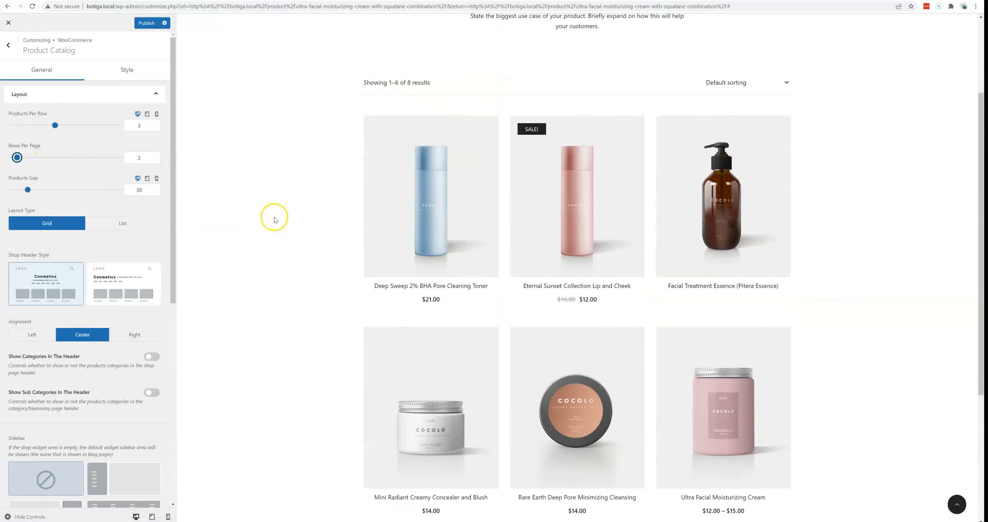
scroll(382, 231, "down", 2)
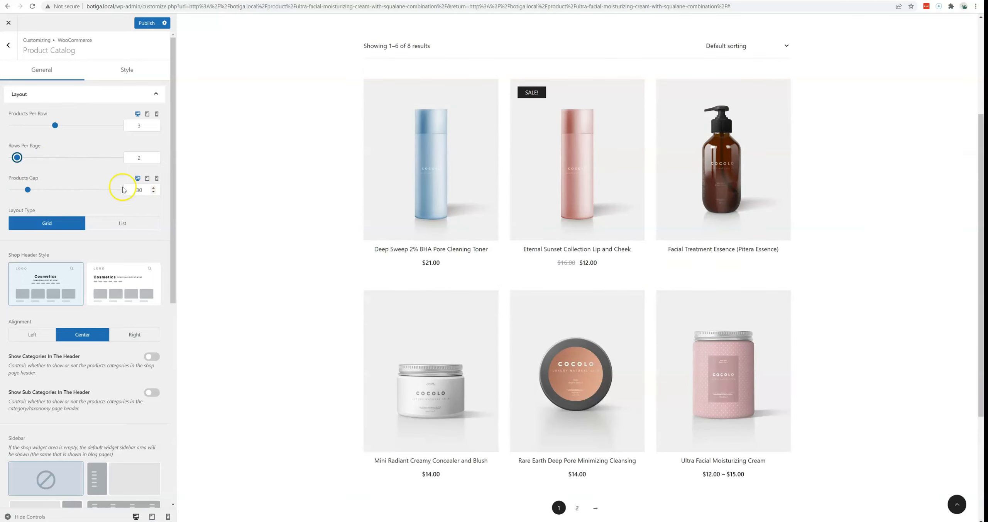
mouse_move(28, 189)
left_mouse_down()
mouse_move(121, 188)
mouse_move(36, 189)
left_mouse_up()
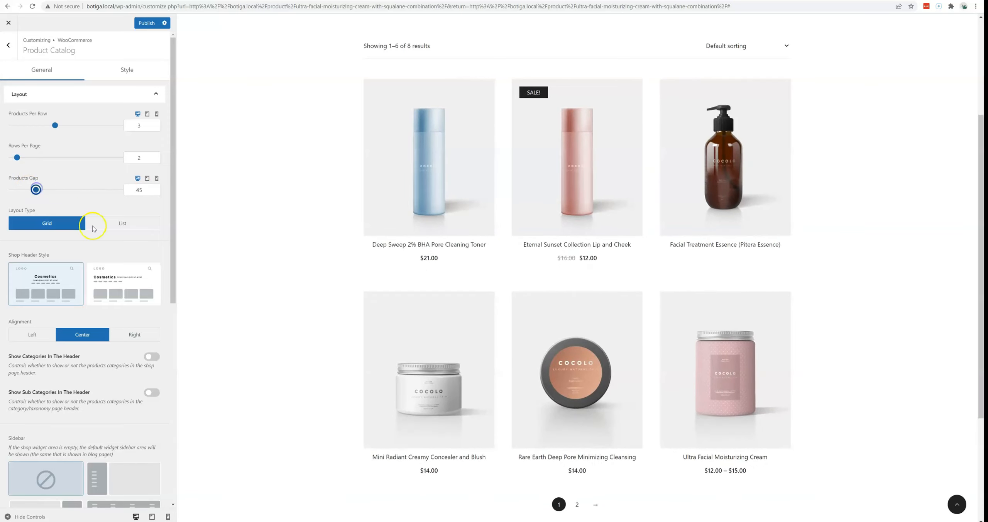
Preview the shop catalog in the List layout type and switch it back to Grid
left_click(128, 228)
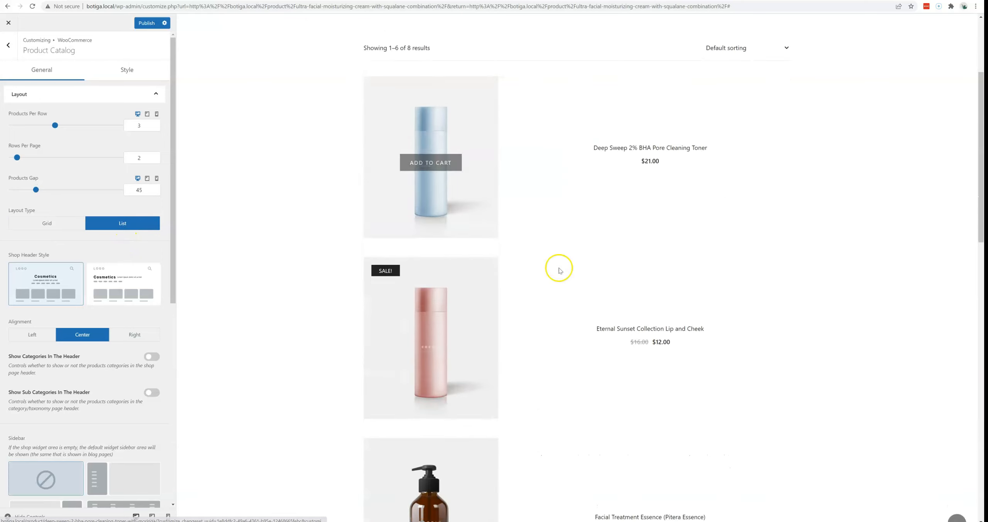
scroll(634, 251, "down", 5)
scroll(631, 241, "up", 8)
scroll(580, 220, "down", 9)
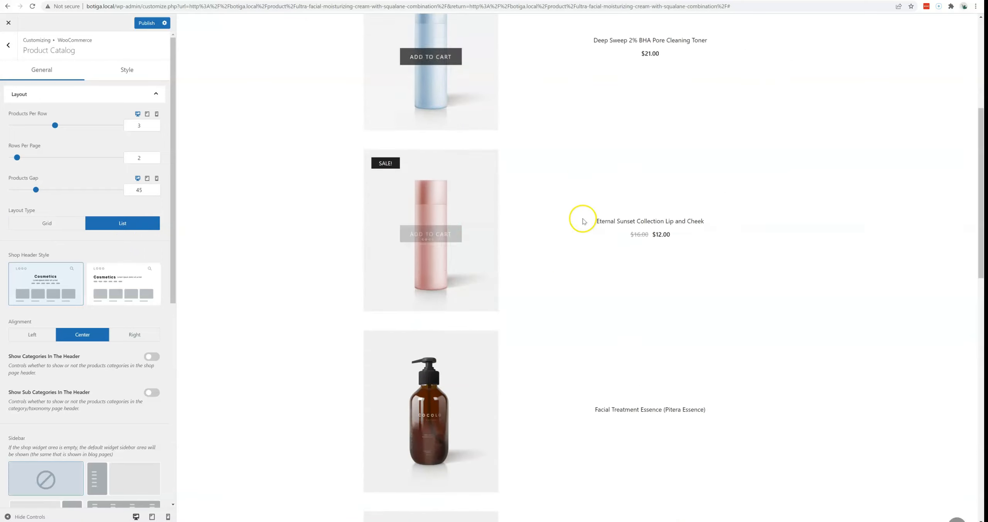
scroll(589, 223, "up", 9)
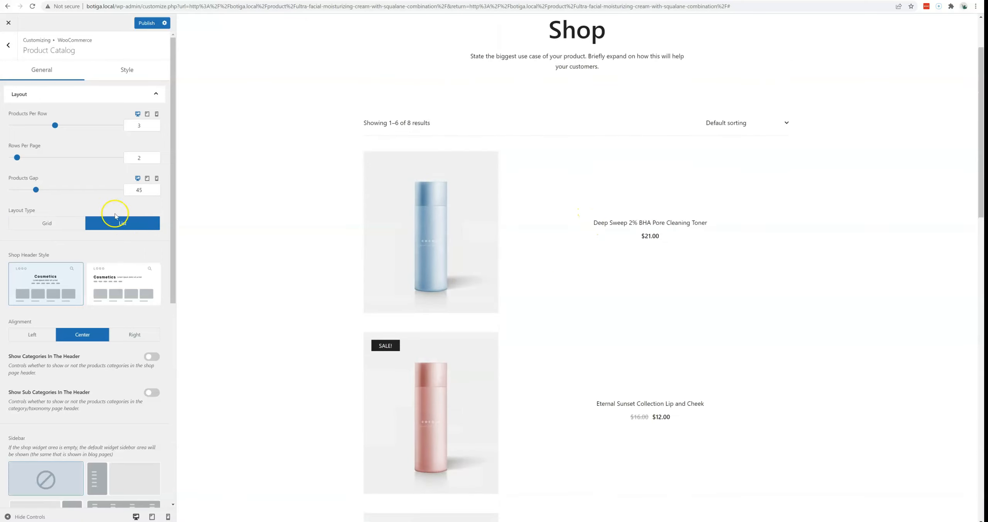
left_click(65, 223)
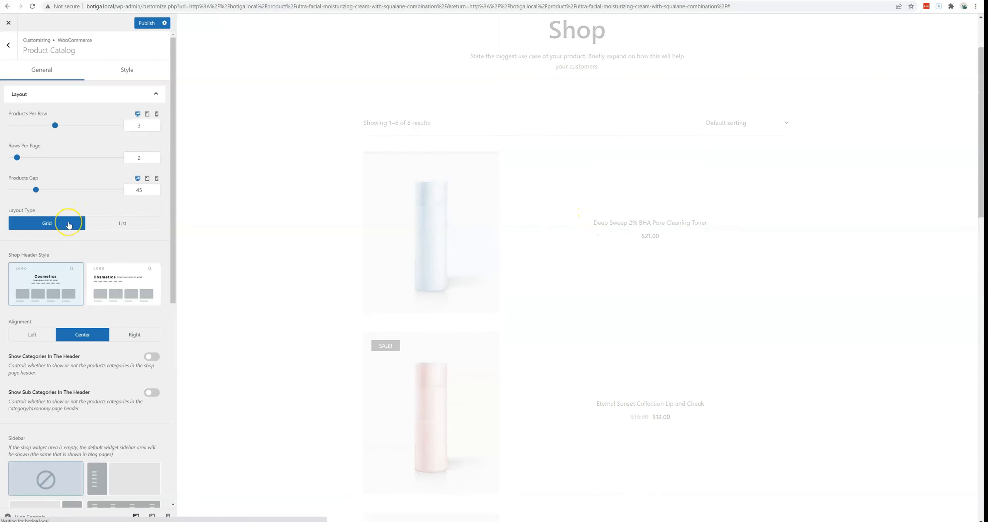
scroll(373, 309, "up", 2)
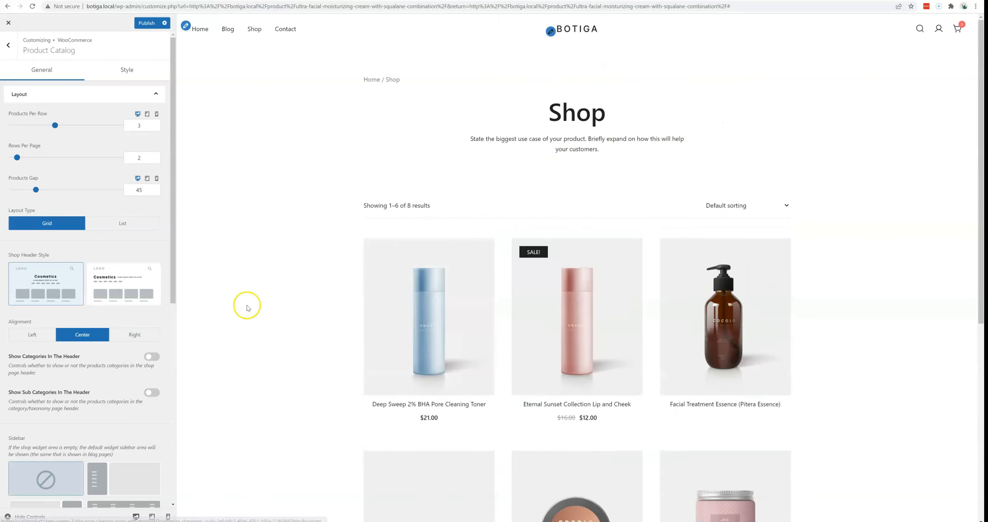
Set the shop header style to the variant with the left-aligned page title
left_click(114, 283)
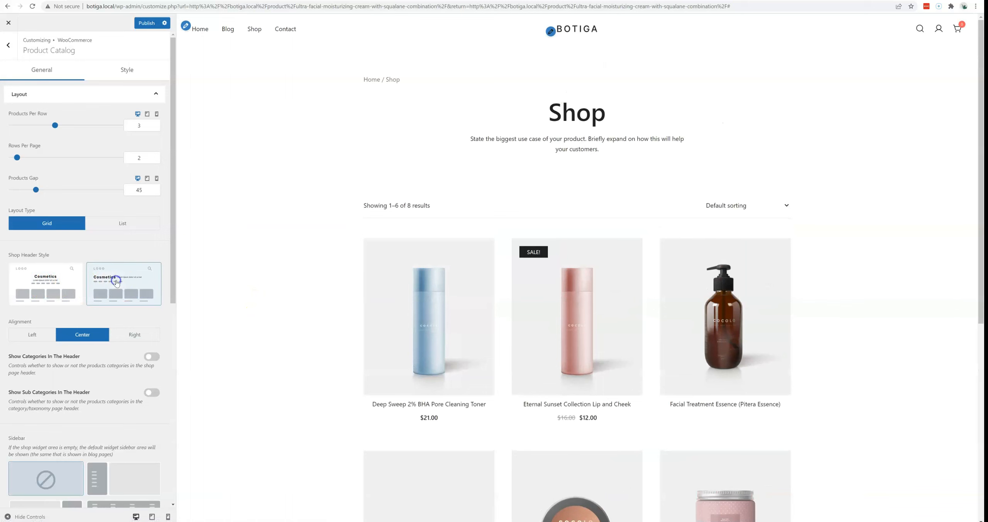
Set the shop header style to the centred-title variant, compare the Left and Center alignments, and set the alignment to Left
left_click(67, 285)
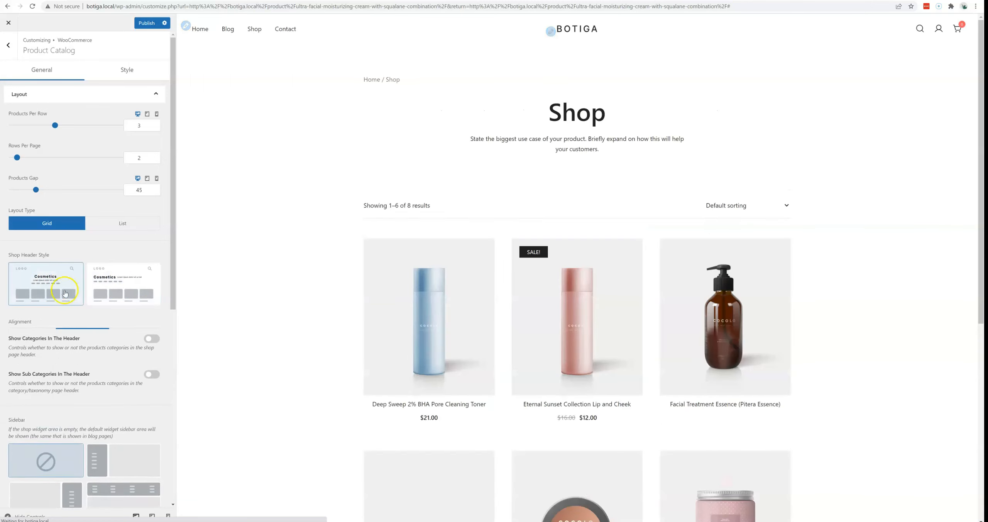
left_click(36, 336)
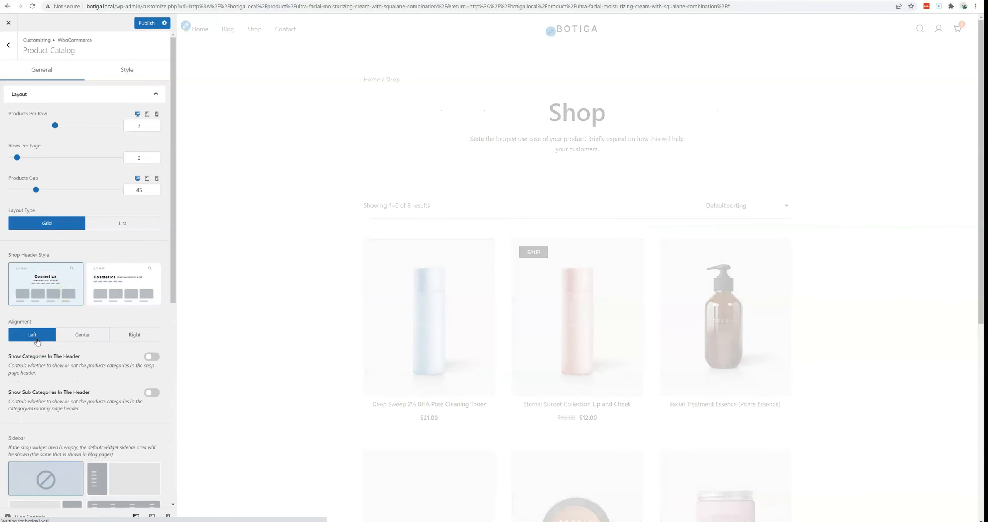
left_click(84, 336)
left_click(46, 336)
Show the product categories in the shop header
left_click(153, 356)
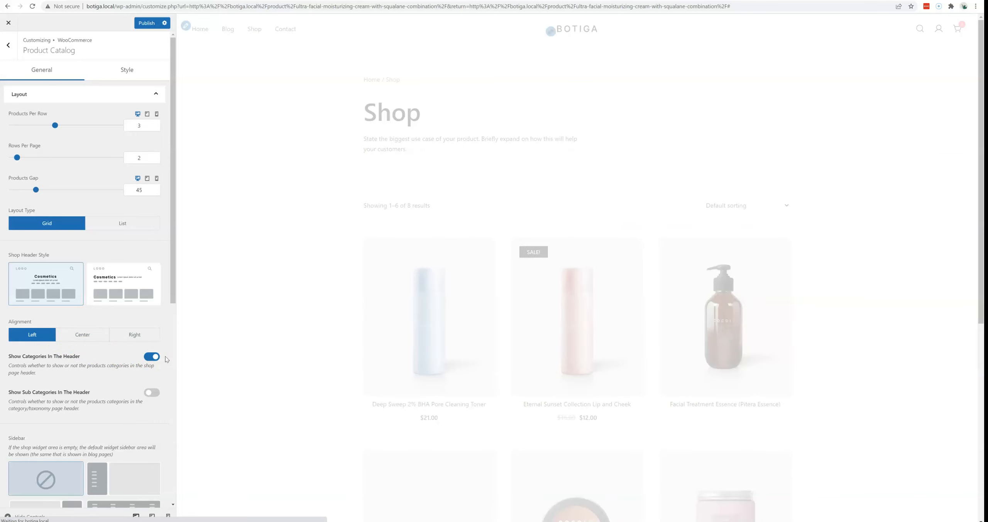
left_click(405, 176)
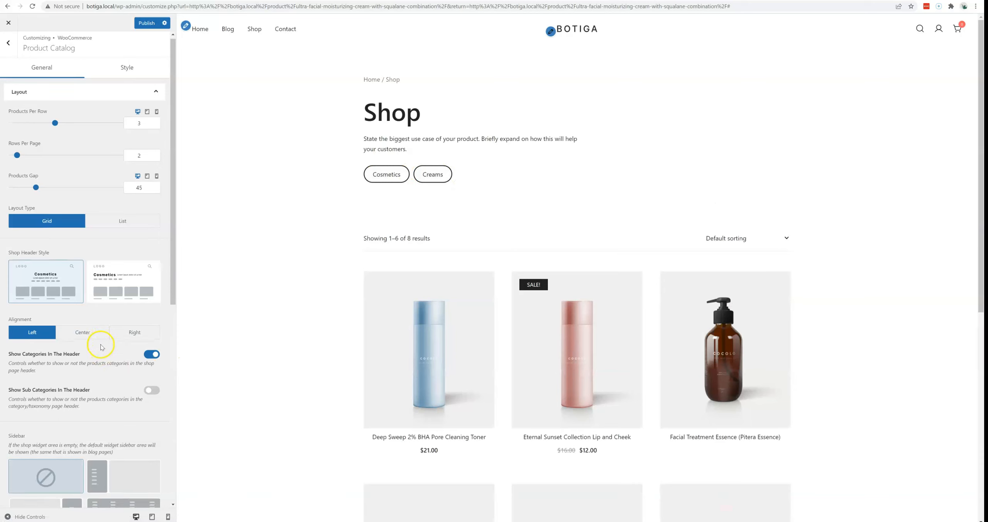
Set the shop catalog's sidebar layout to the slide-out variant and look over the product grid in the preview
scroll(101, 339, "down", 5)
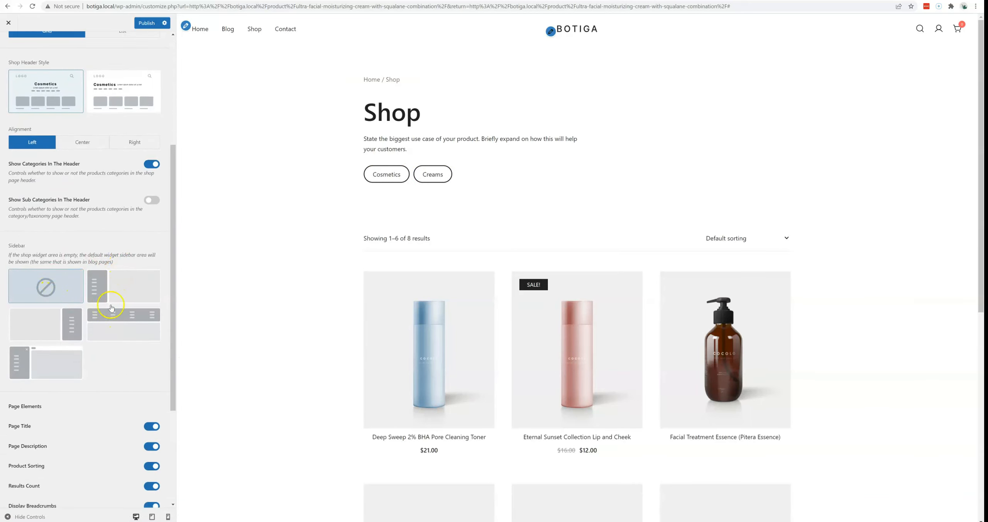
scroll(112, 308, "down", 2)
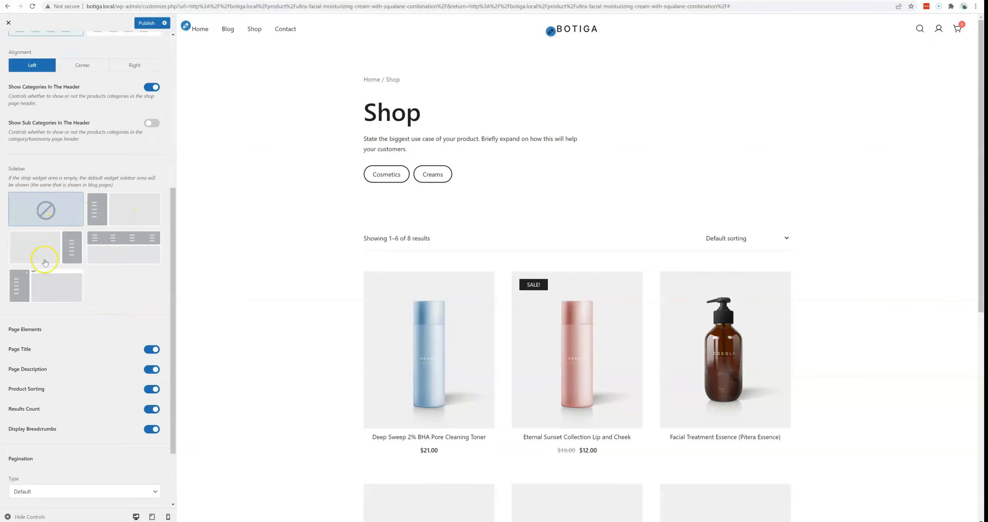
scroll(103, 286, "up", 1)
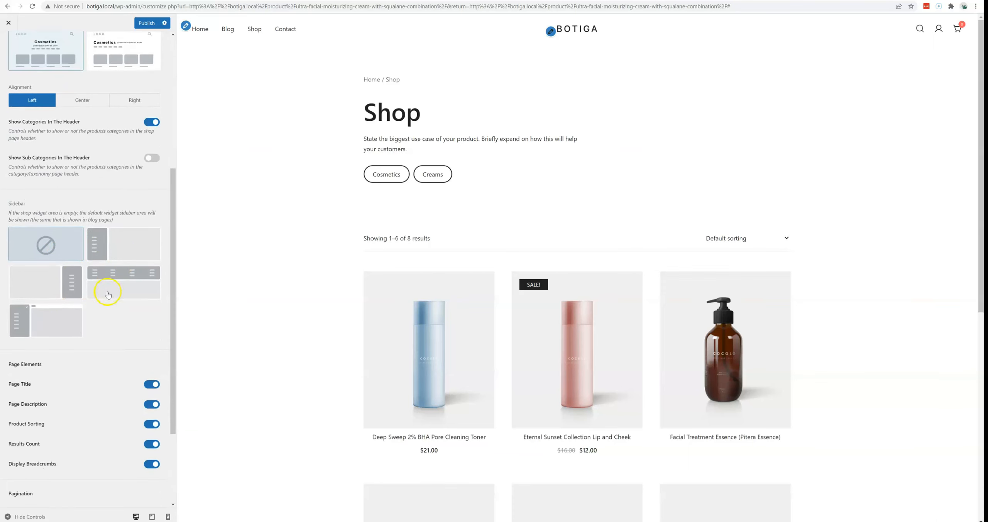
left_click(50, 331)
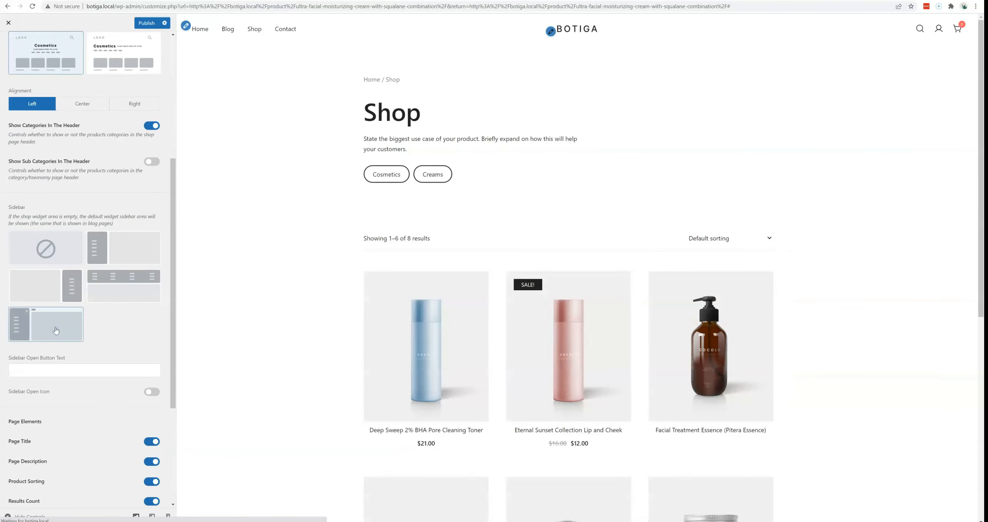
scroll(272, 247, "down", 3)
scroll(270, 275, "down", 4)
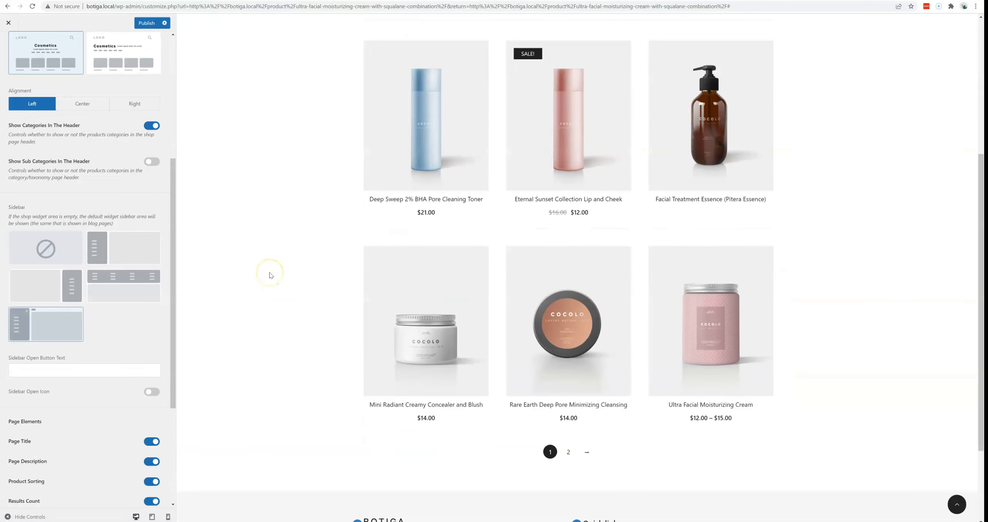
scroll(270, 275, "down", 2)
scroll(269, 274, "up", 5)
Enable the sidebar open icon and test opening and closing the slide-out sidebar in the shop preview
left_click(152, 391)
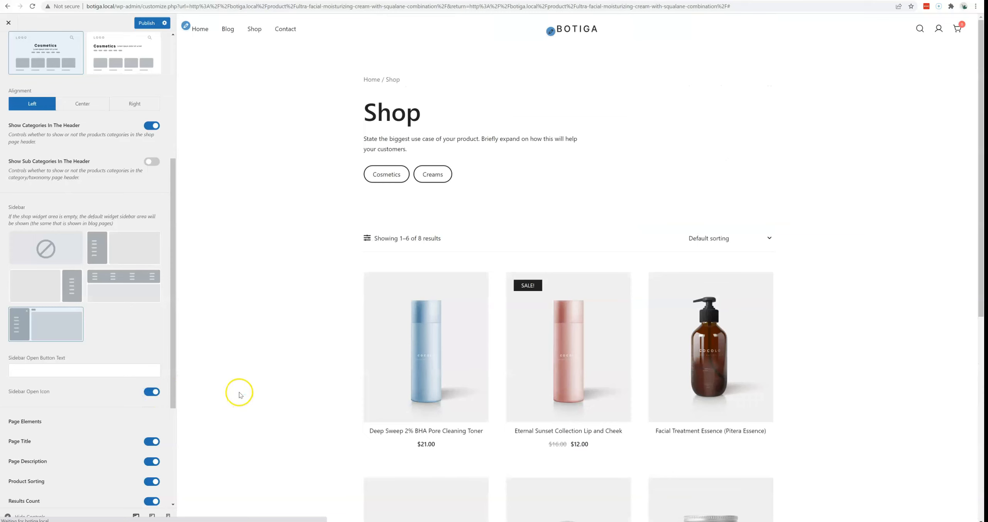
left_click(367, 239)
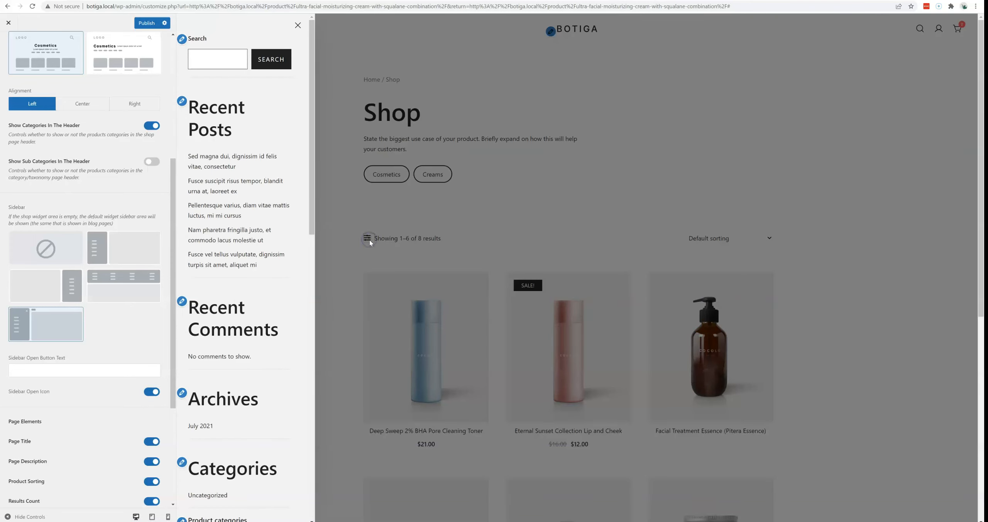
left_click(369, 240)
scroll(359, 240, "down", 1)
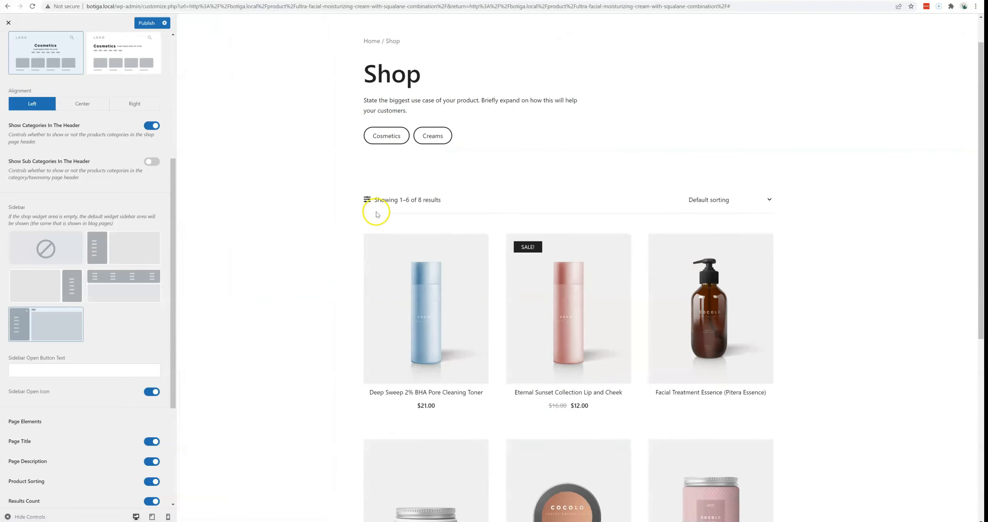
Set the sidebar open button text to "Open me" and test the labelled button in the shop preview
left_click(78, 372)
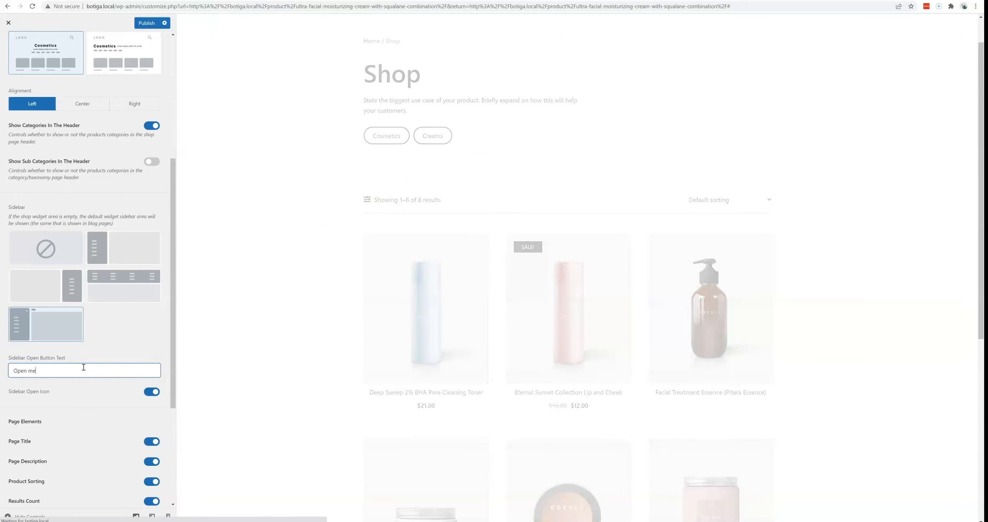
left_click(387, 200)
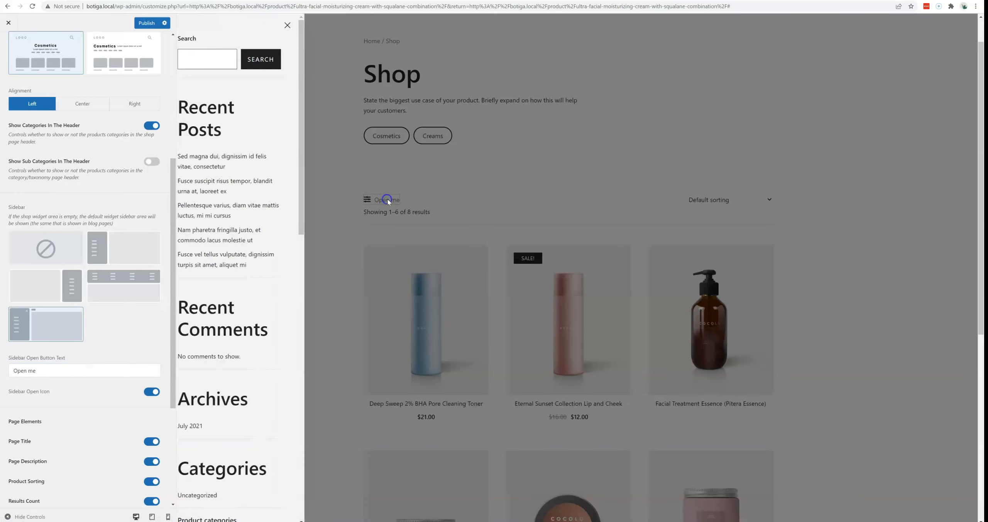
left_click(386, 200)
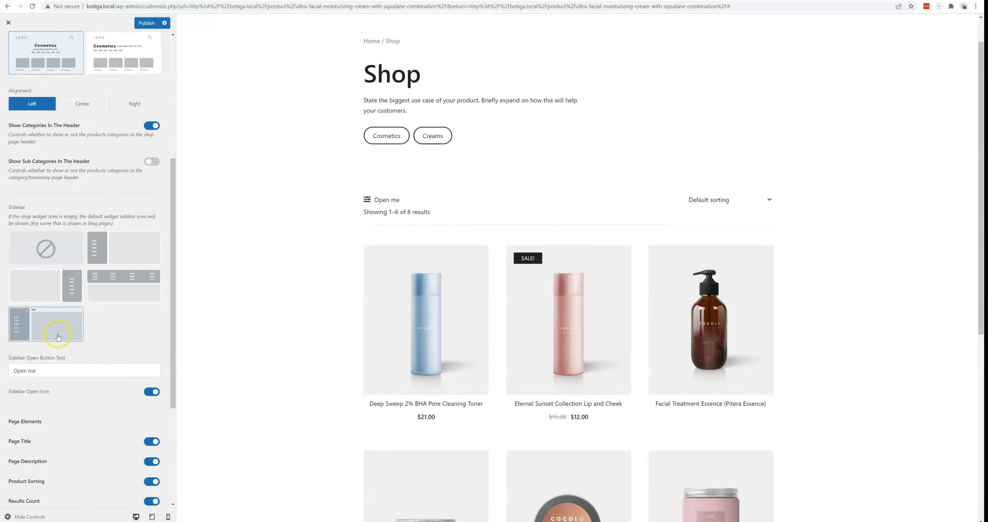
Turn off the shop page's title, description, product sorting, results count and breadcrumbs
scroll(58, 334, "down", 5)
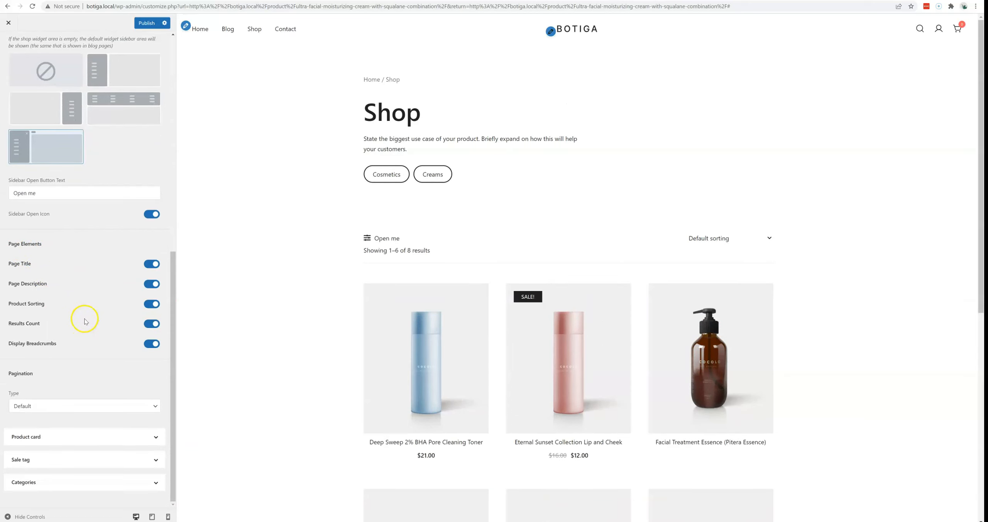
left_click(152, 264)
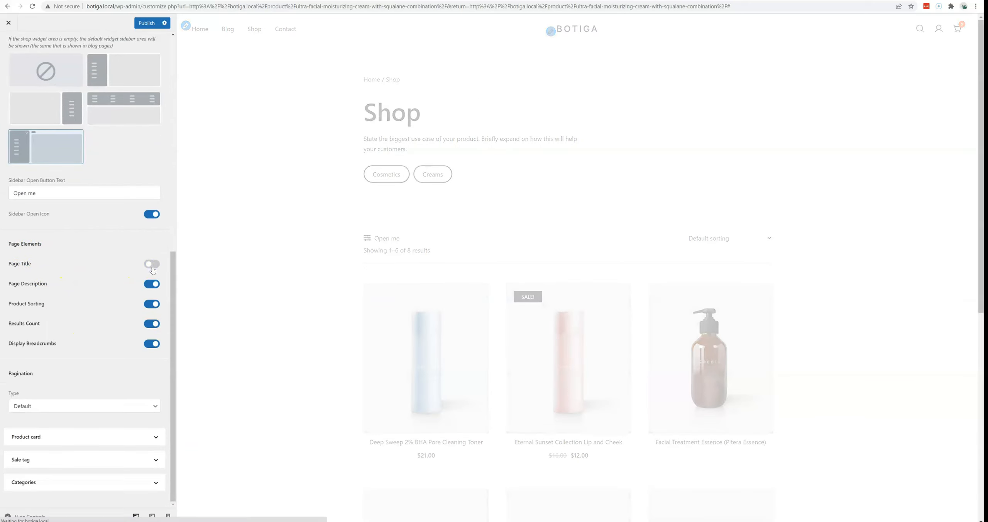
left_click(155, 281)
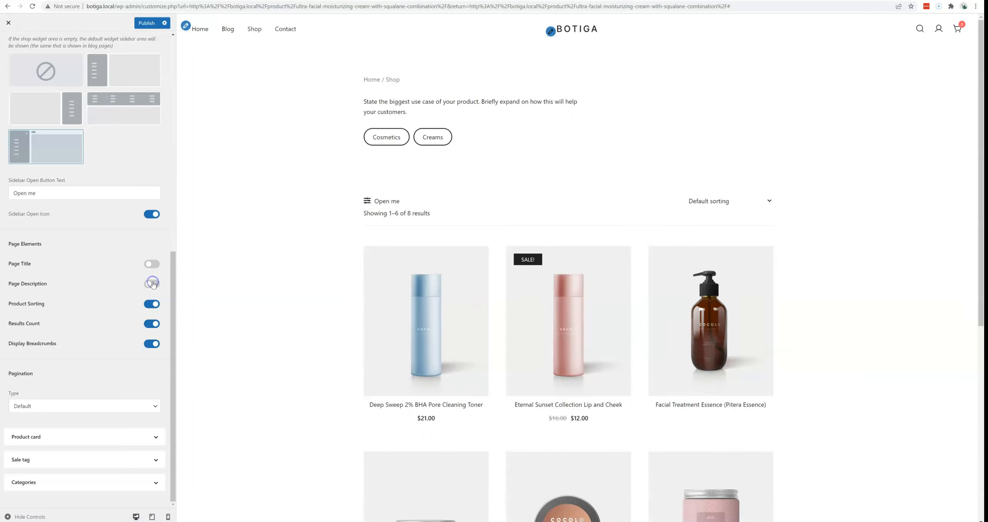
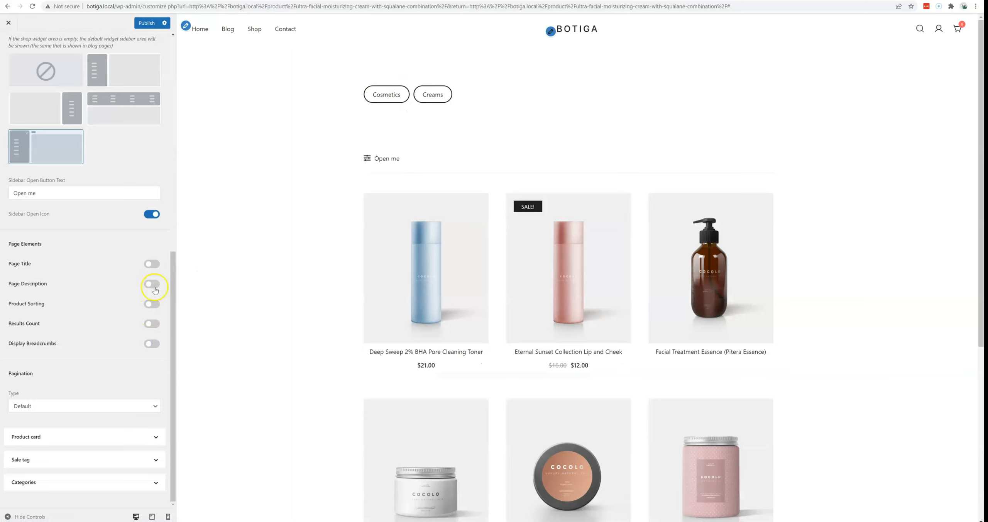
Set the catalog pagination type to Load More Button and test loading the remaining products in the preview
scroll(332, 326, "down", 6)
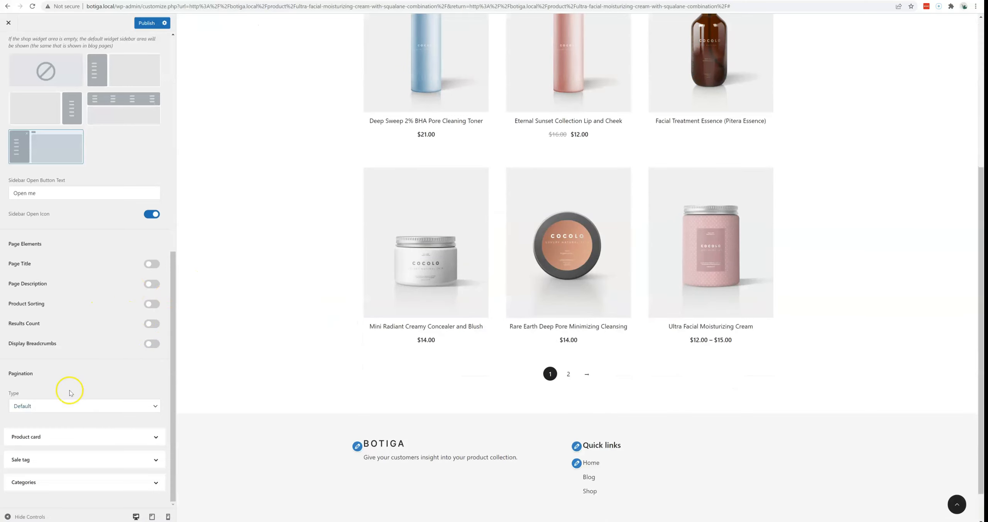
left_click(63, 404)
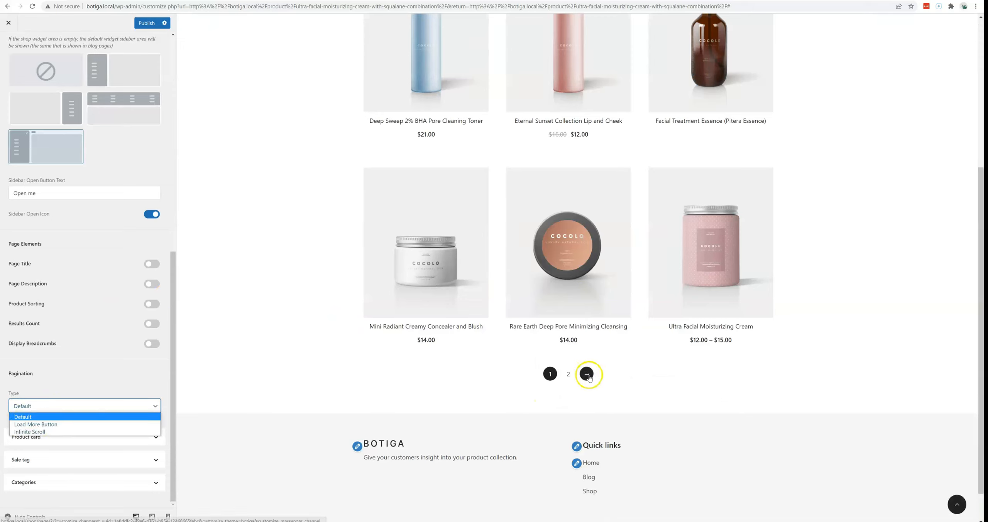
left_click(24, 426)
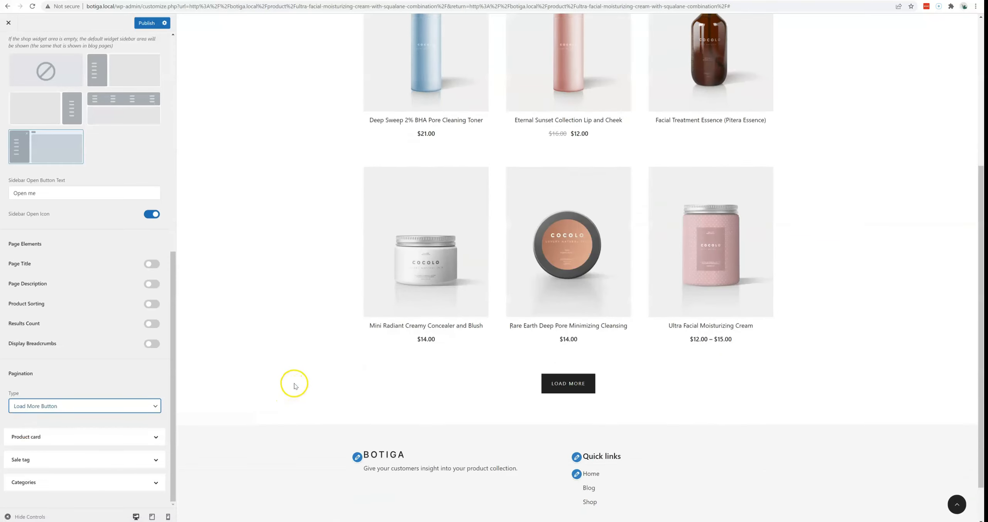
scroll(429, 351, "down", 1)
left_click(573, 339)
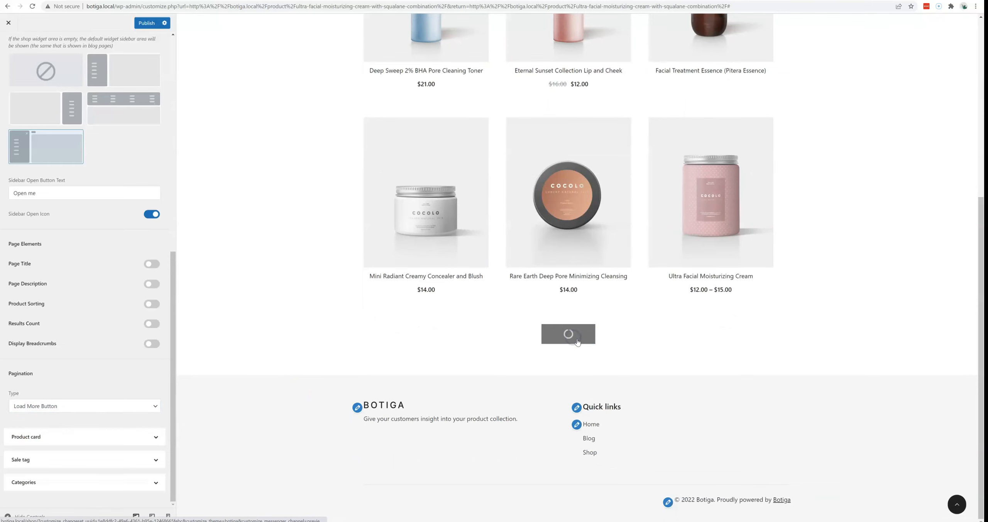
scroll(564, 335, "down", 3)
left_click(426, 319)
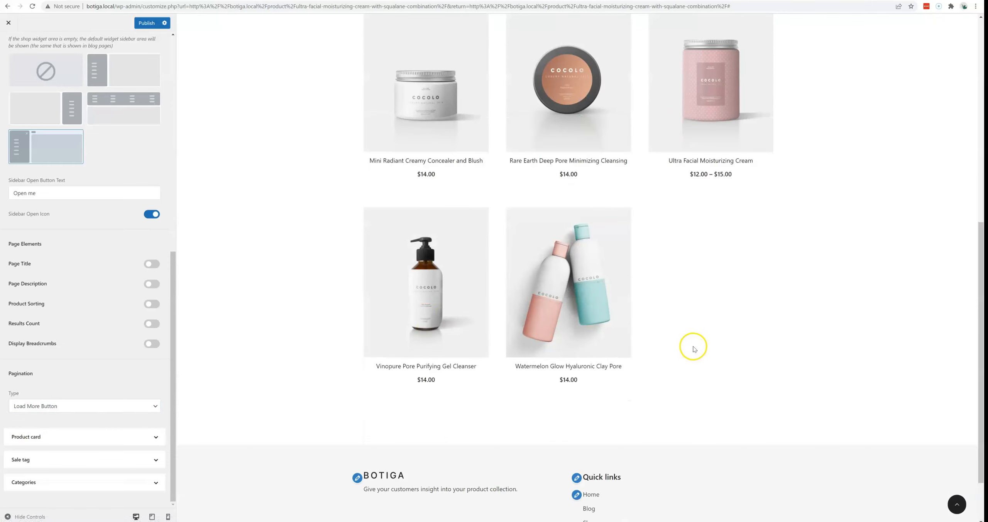
scroll(691, 351, "up", 1)
left_click(94, 403)
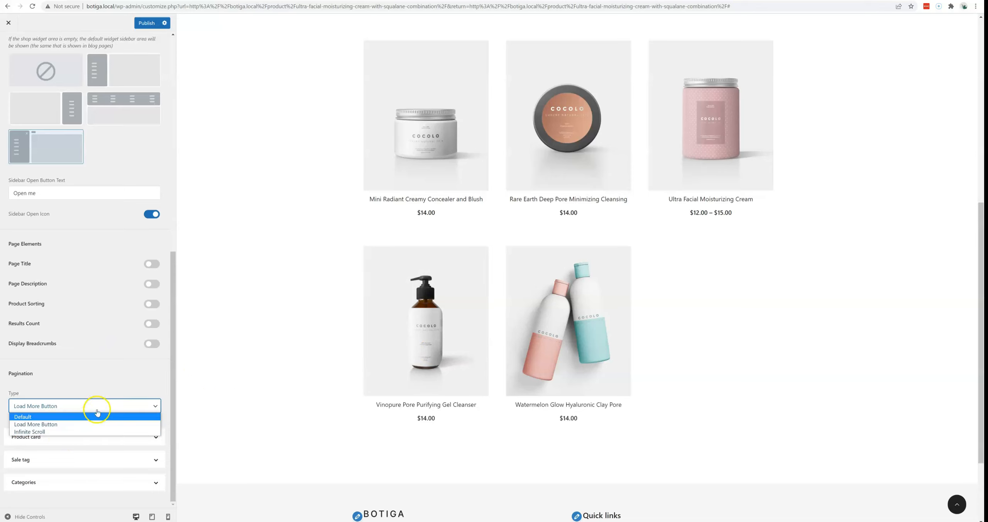
left_click(103, 379)
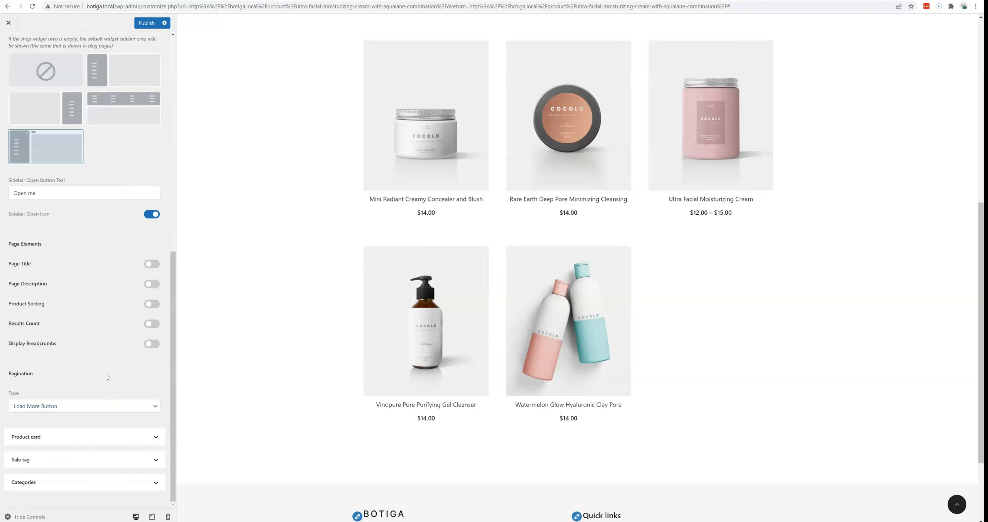
Preview the product card's add to cart button below the price and as a cart icon on the image, and choose the variant without a button
left_click(152, 445)
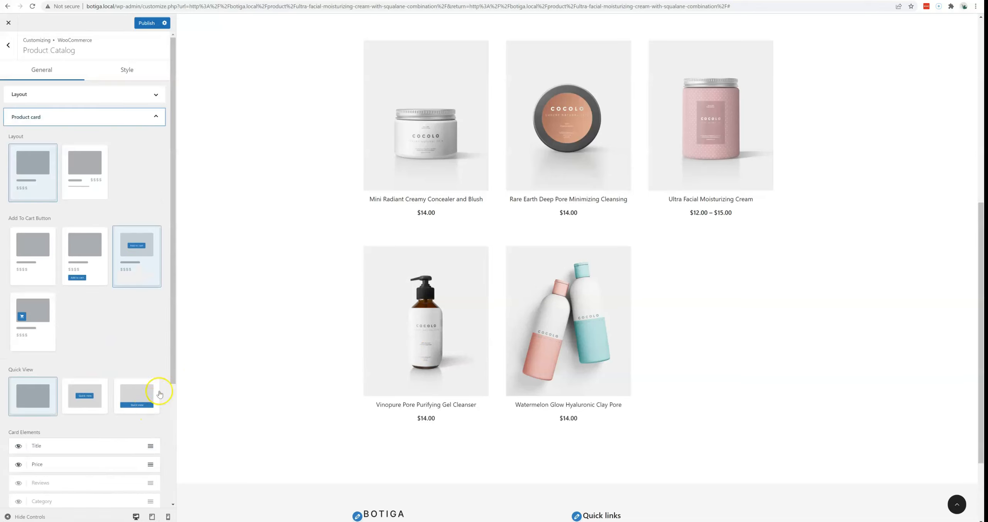
scroll(331, 399, "up", 9)
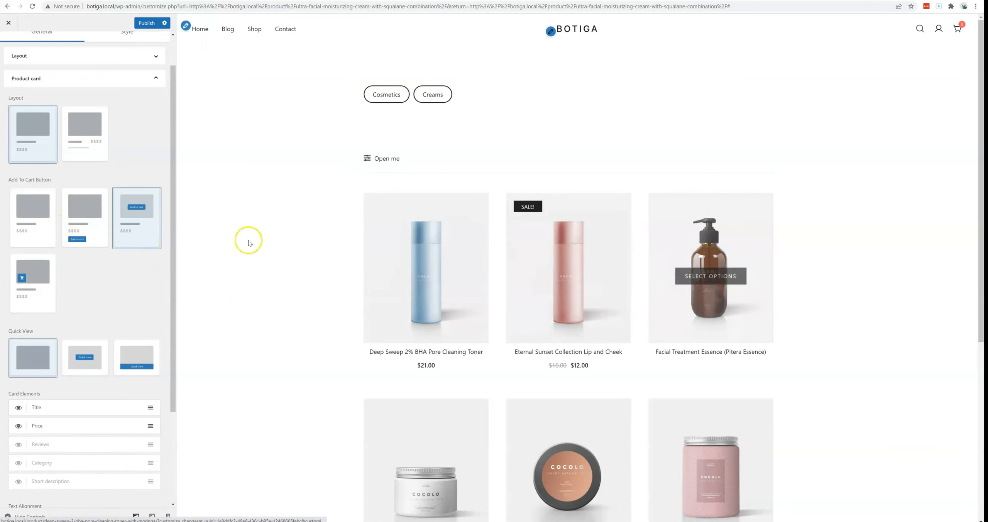
left_click(85, 231)
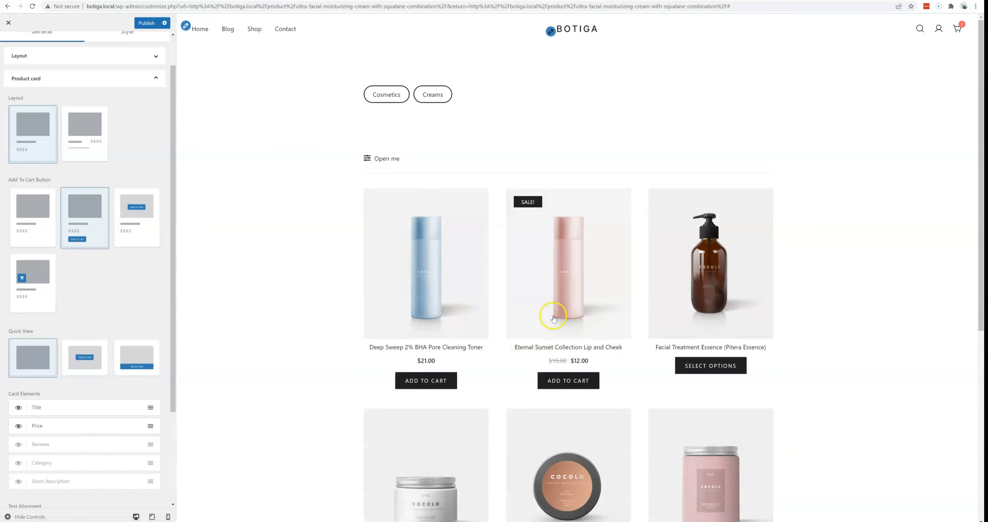
left_click(17, 295)
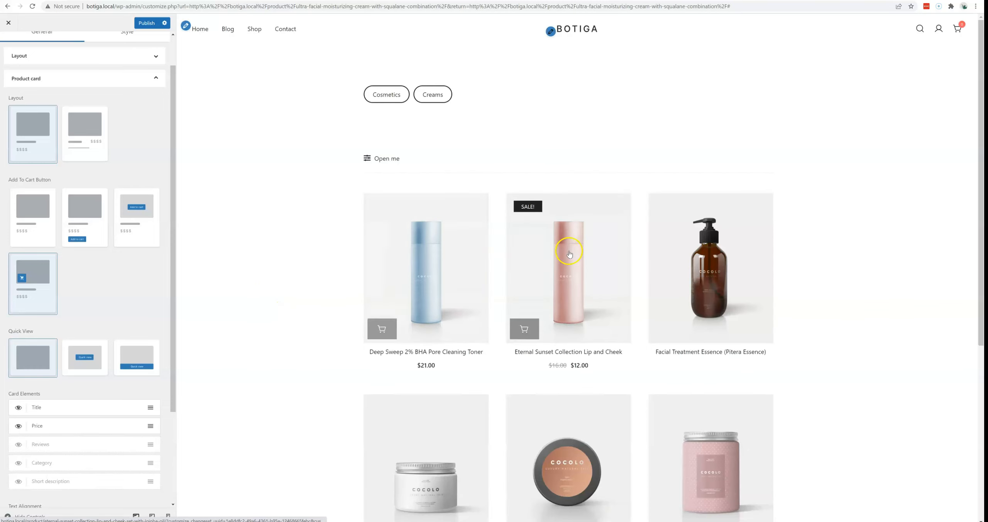
scroll(128, 275, "down", 2)
scroll(132, 270, "up", 3)
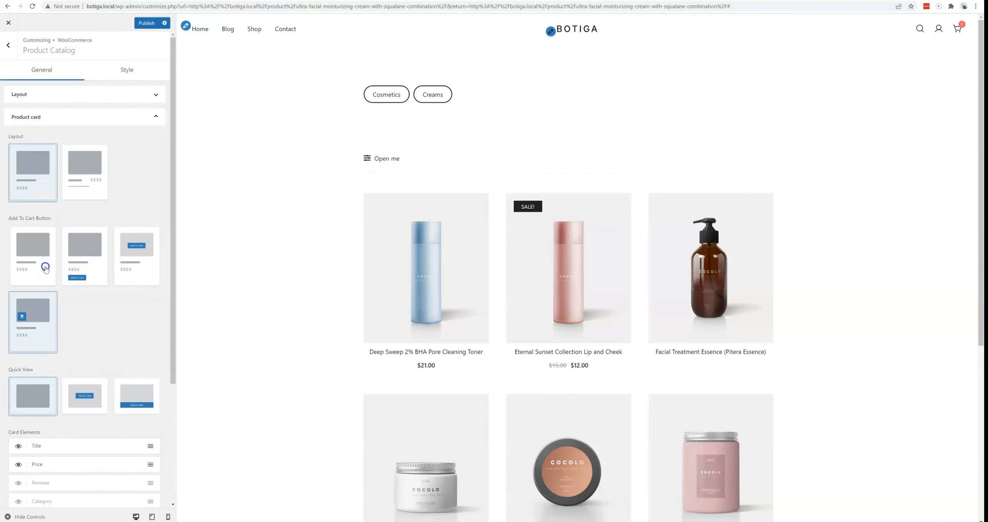
left_click(45, 269)
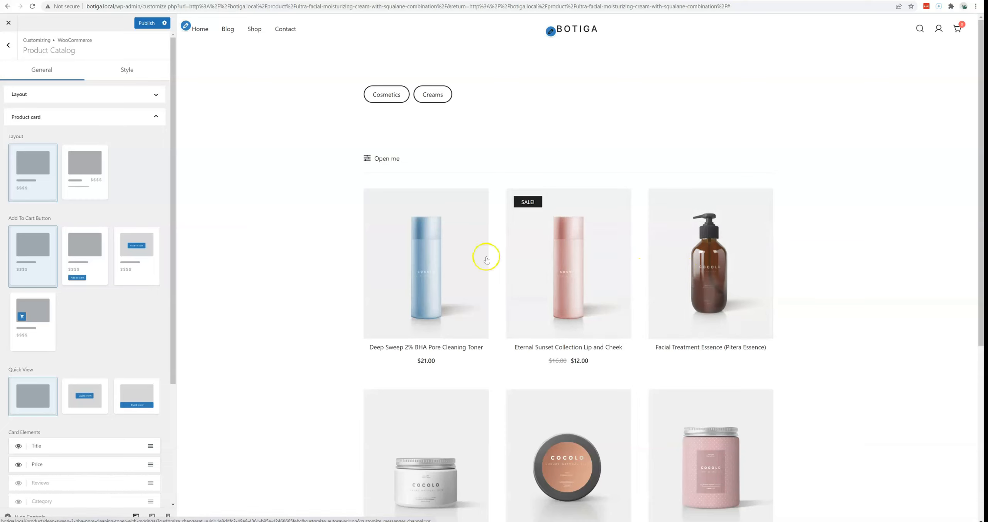
Set the product card's Quick View to the button centred on the image and open the quick view of the Deep Sweep toner
scroll(119, 252, "down", 2)
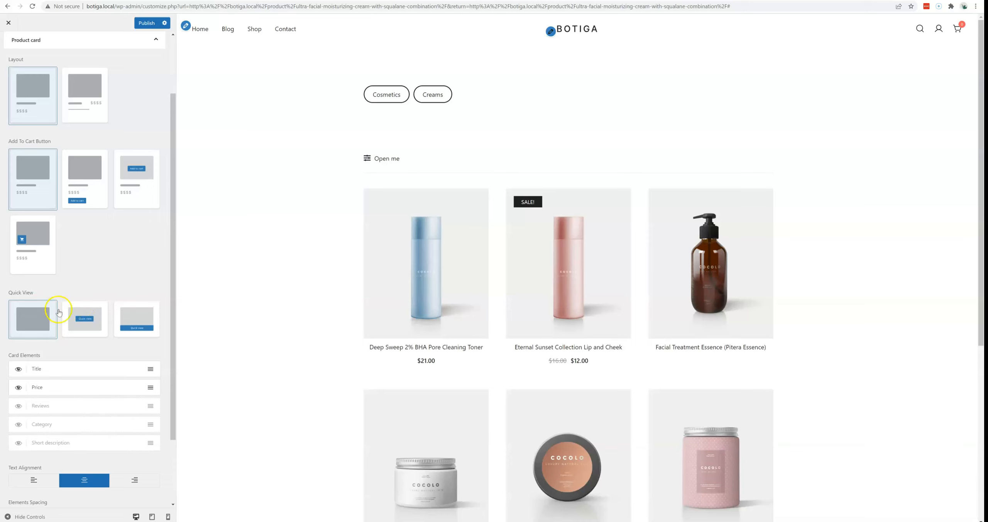
left_click(78, 315)
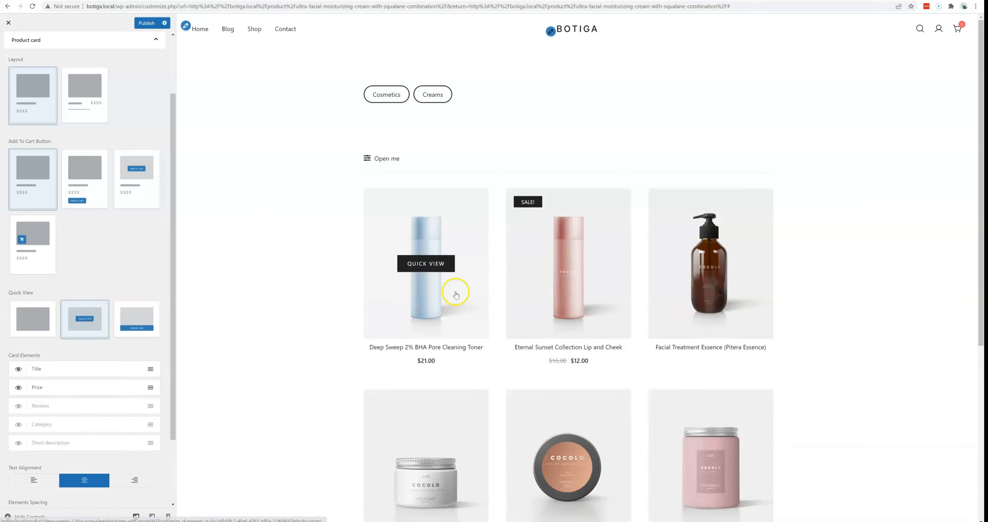
left_click(442, 274)
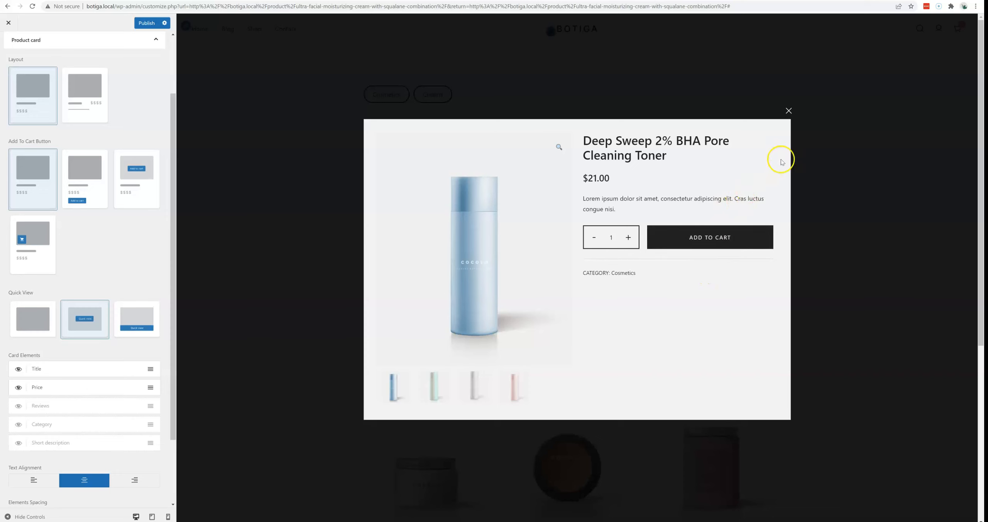
Close the toner's quick view and switch the product card's Quick View to the full-width bar along the image's bottom edge
left_click(788, 111)
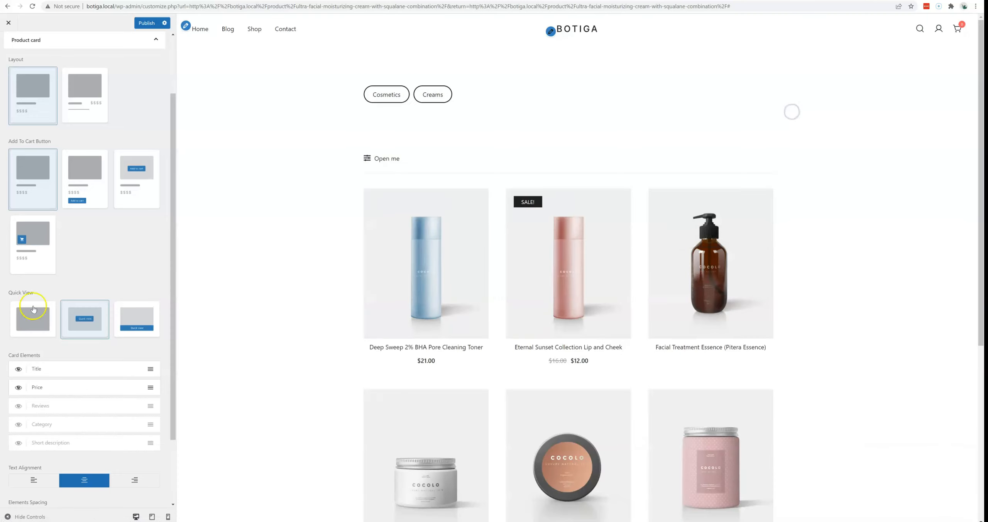
left_click(138, 331)
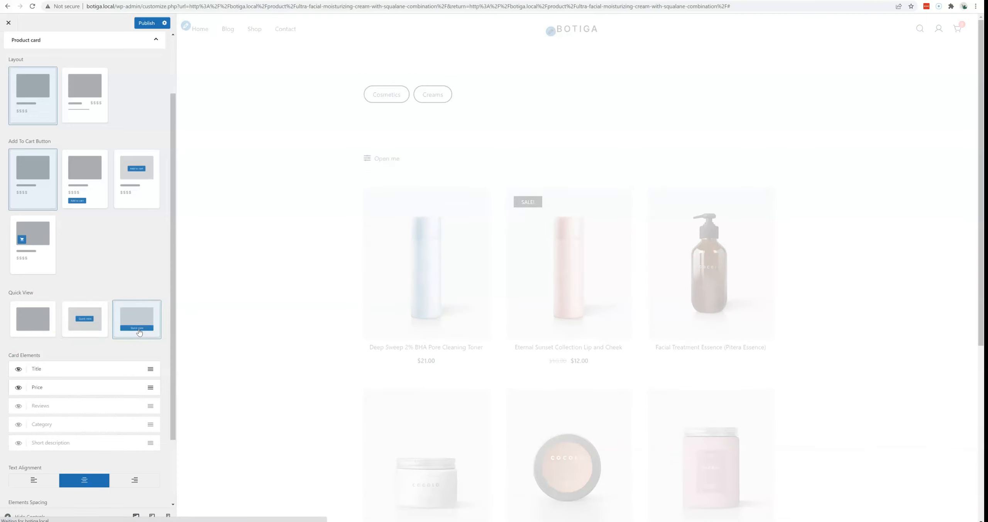
mouse_move(409, 299)
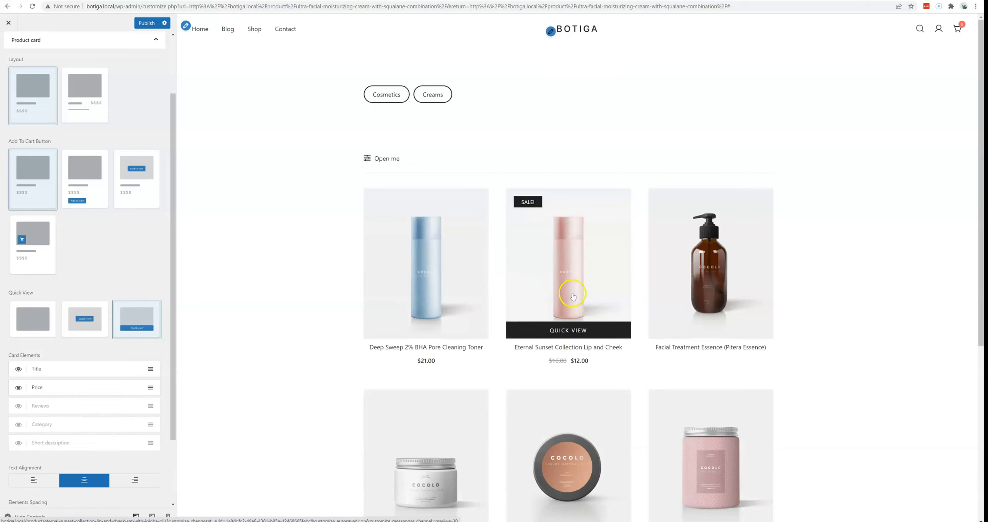
Show the category among the product card elements, and preview the short description before hiding it again
scroll(148, 299, "down", 2)
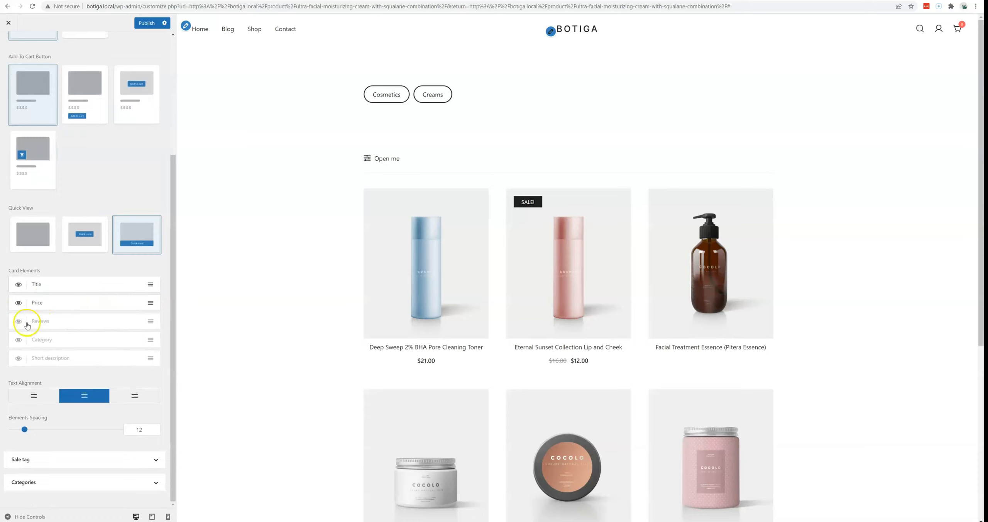
left_click(18, 341)
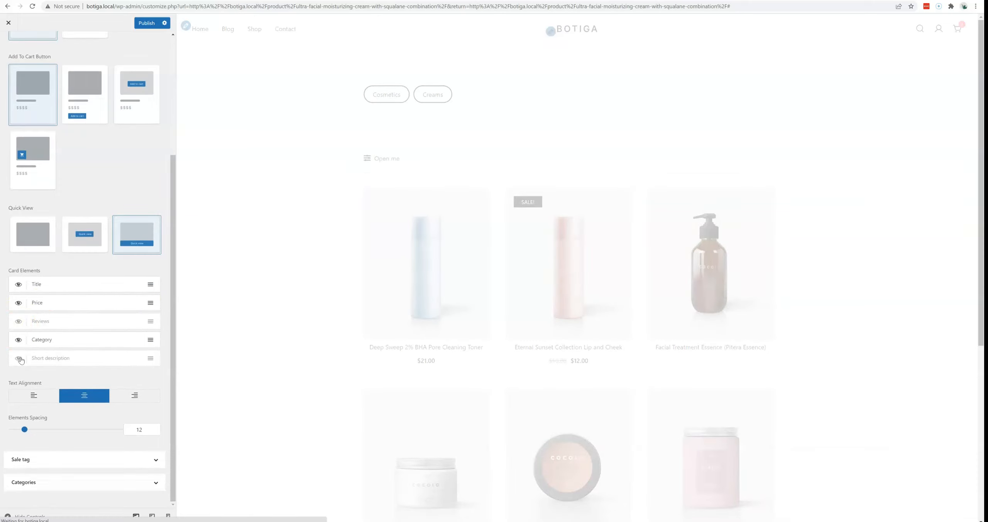
left_click(19, 359)
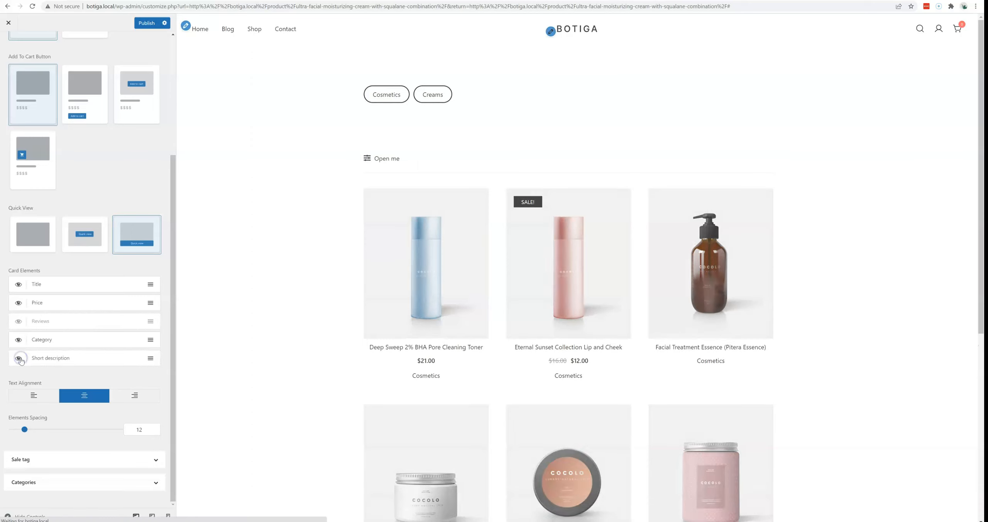
left_click(19, 358)
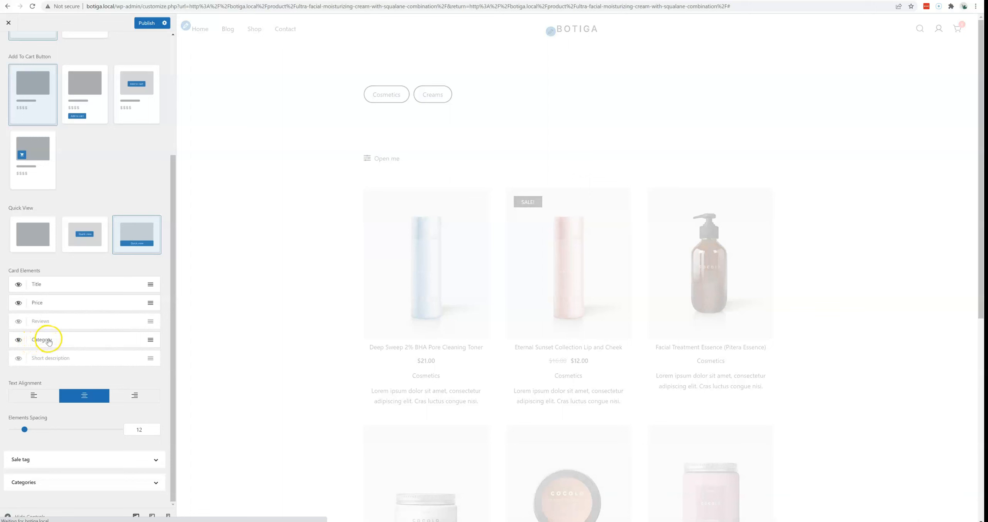
Move the category between the title and price in the card elements, then hide the price and show it again
left_click_drag(43, 341, 60, 311)
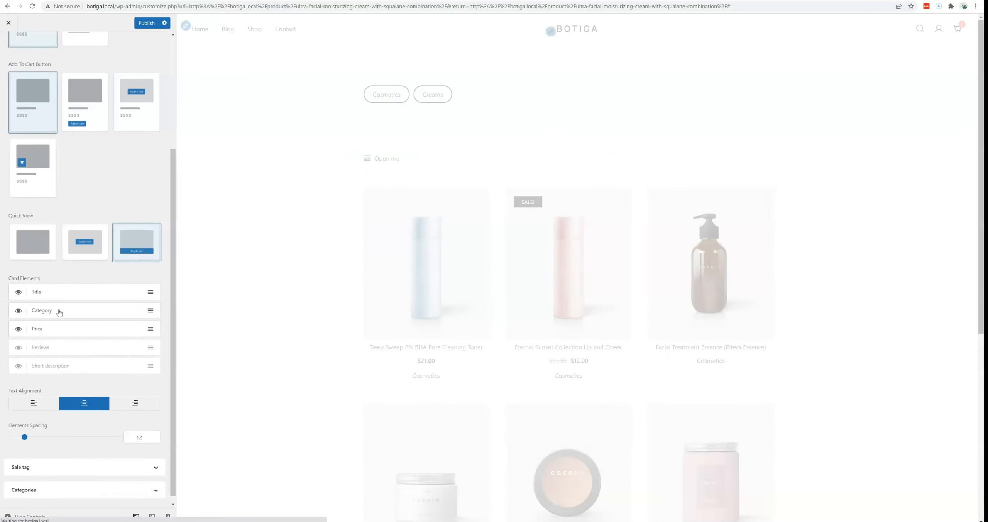
left_click(18, 329)
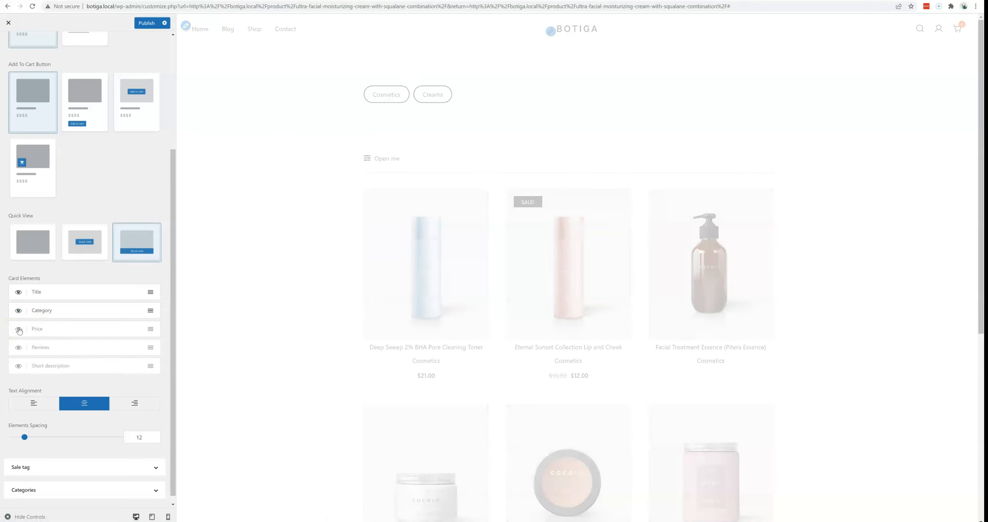
left_click(18, 329)
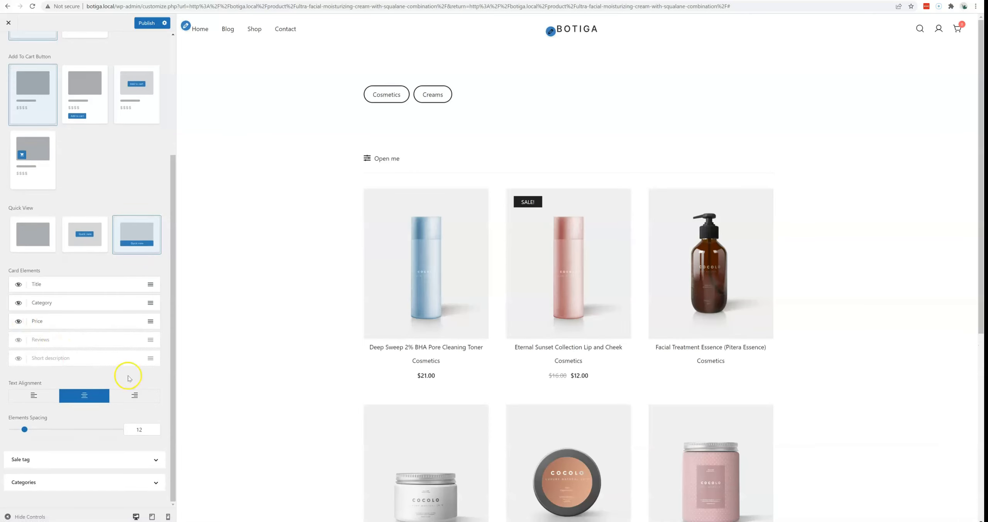
Preview right and left text alignment on the product card, return it to centred, and set the elements spacing to 20
left_click(145, 398)
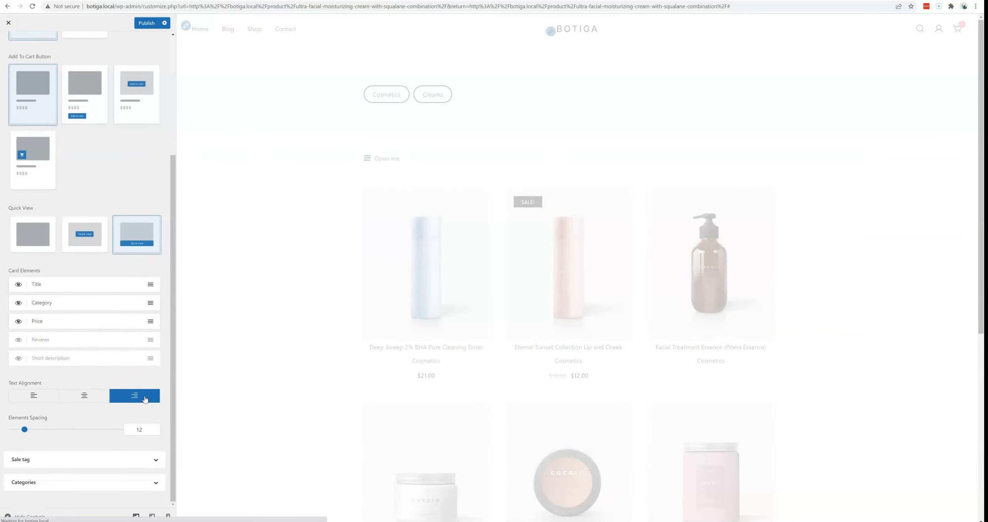
left_click(50, 402)
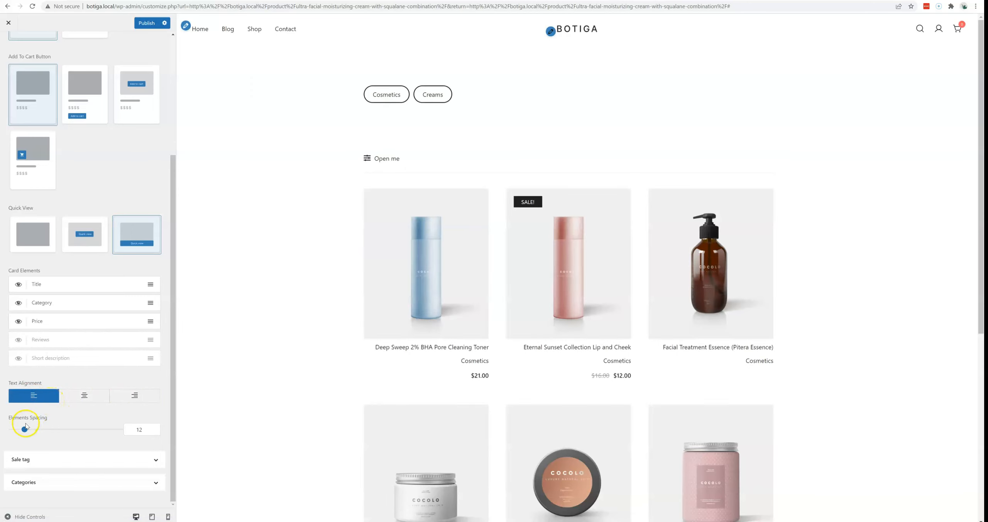
left_click(69, 397)
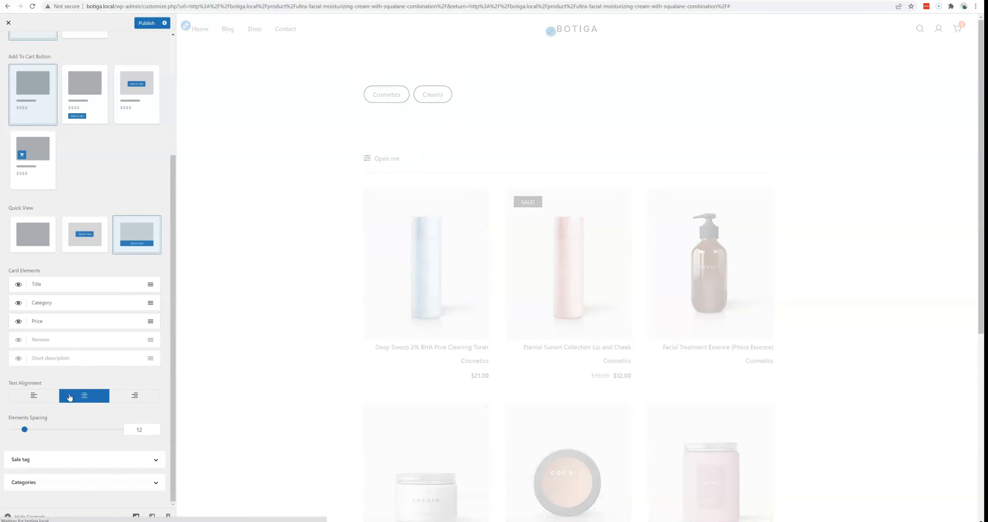
mouse_move(25, 431)
left_mouse_down()
mouse_move(49, 428)
mouse_move(34, 428)
left_mouse_up()
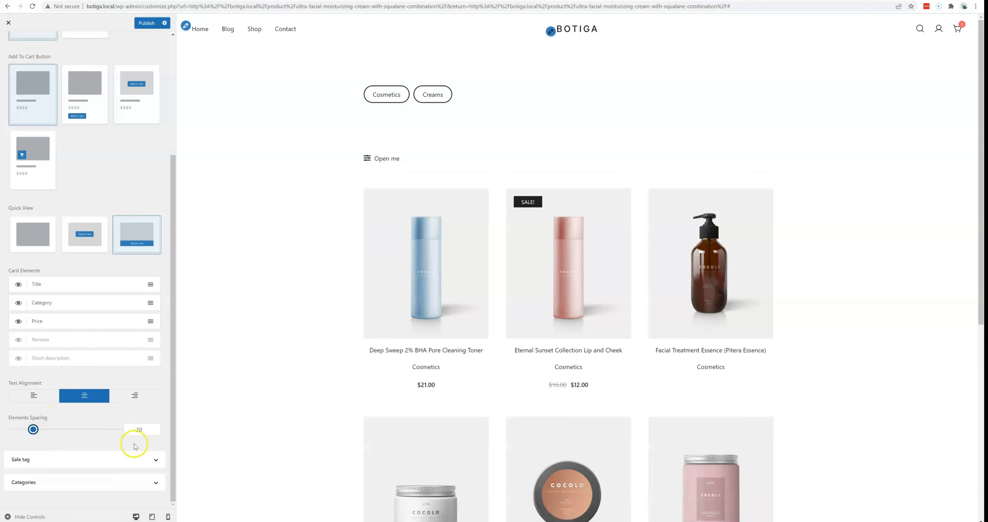
Place the sale tag on the right side of the product image with spacing 65, trying border radius 34 before resetting it to 0
left_click(135, 458)
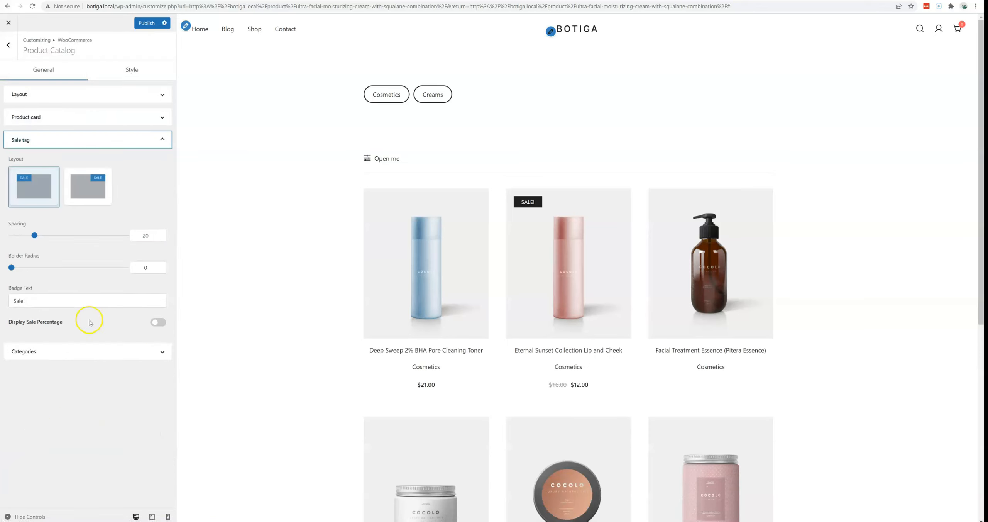
left_click(89, 187)
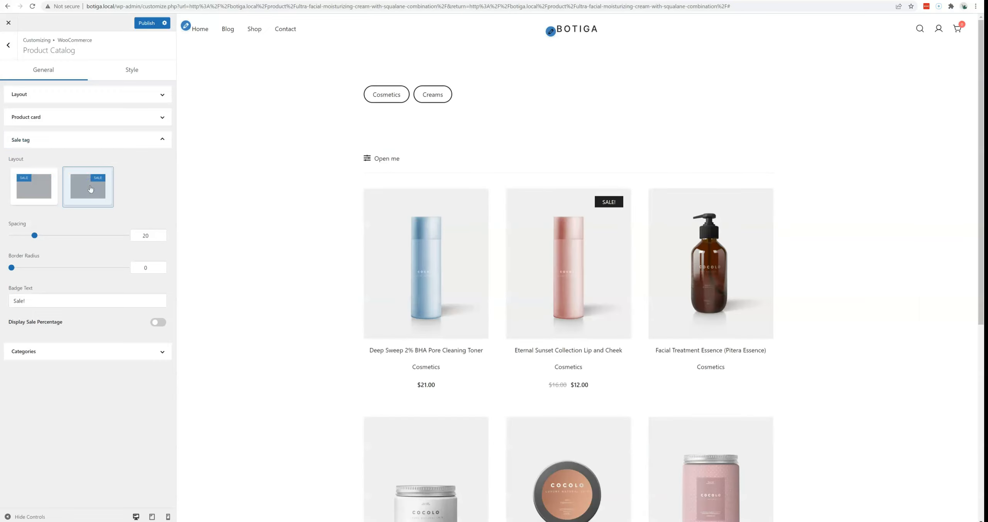
left_click_drag(35, 238, 61, 238)
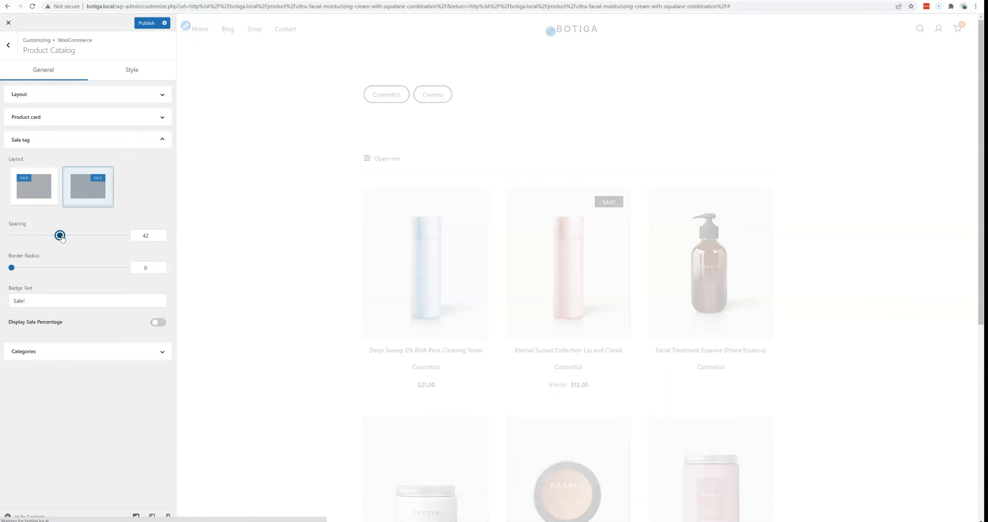
left_click_drag(79, 236, 87, 235)
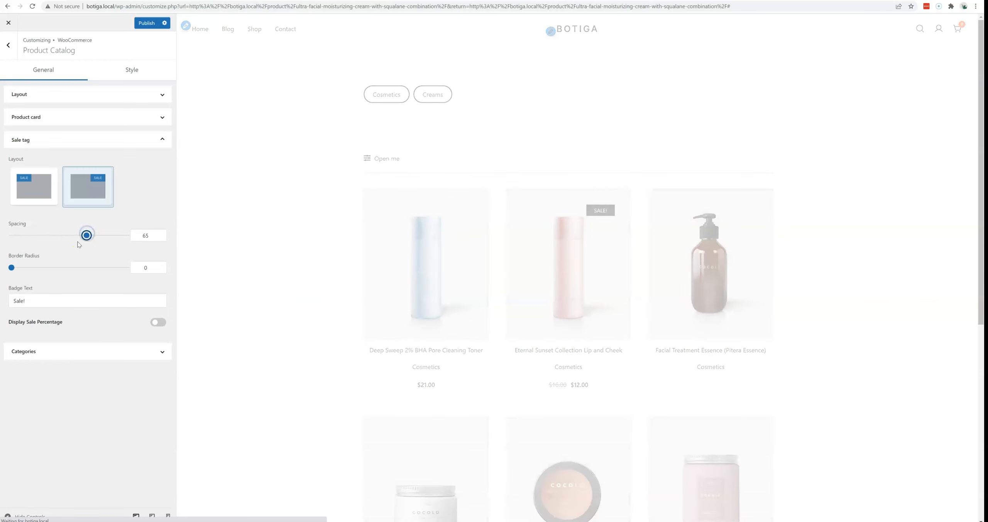
left_click_drag(12, 269, 51, 266)
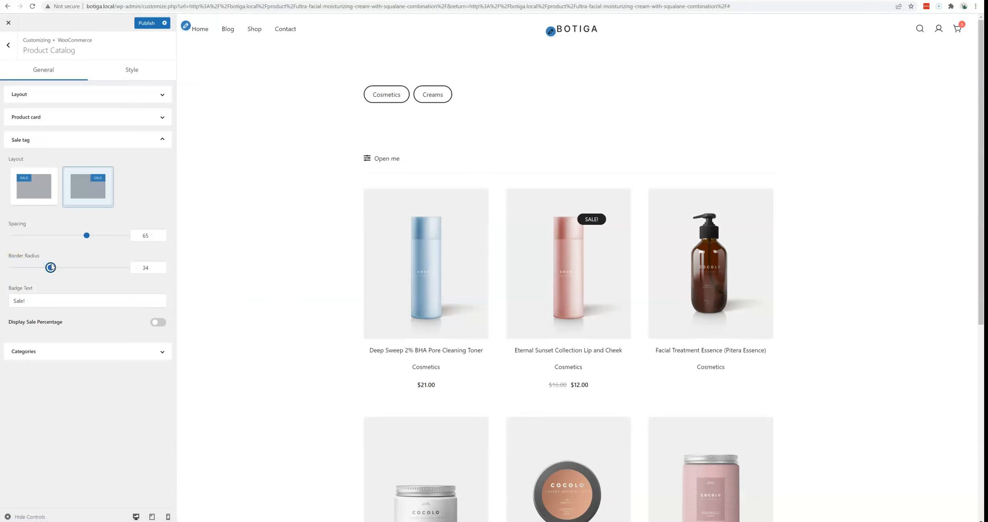
left_click_drag(52, 270, 1, 270)
Change the sale tag's badge text to "new text" and enable displaying the sale percentage
left_click(51, 301)
key("BackSpace")
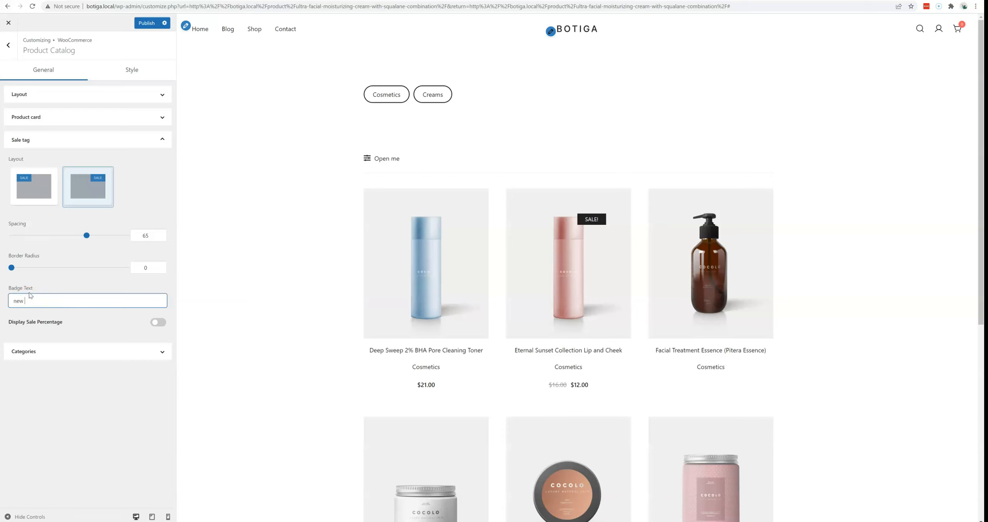
left_click(51, 292)
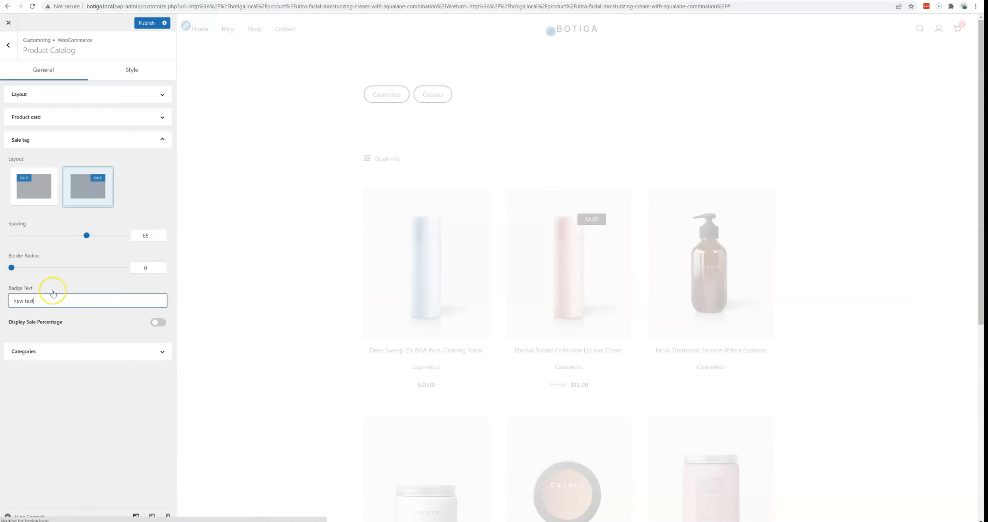
left_click(156, 324)
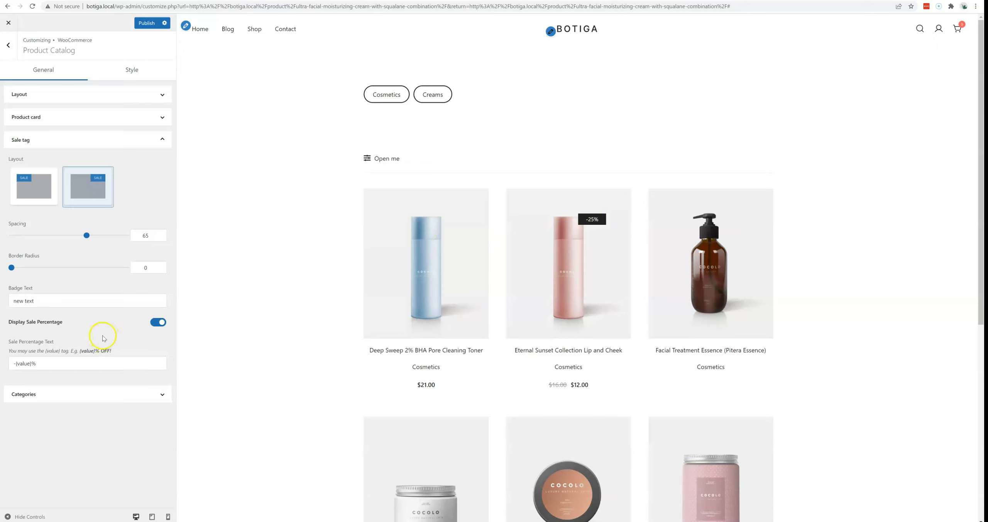
Set the sale tag's percentage text to "-{value}% off"
left_click(16, 363)
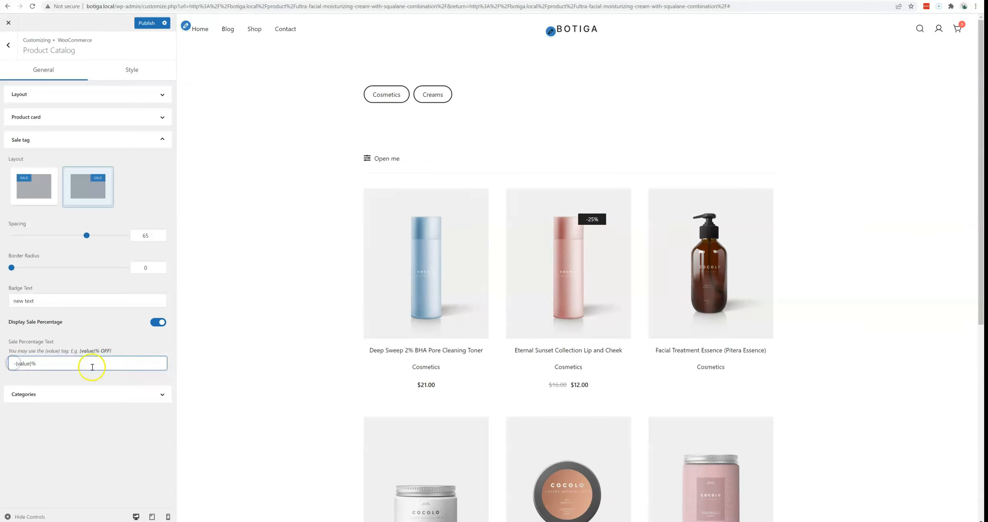
left_click_drag(81, 350, 98, 350)
left_click(54, 364)
type("off")
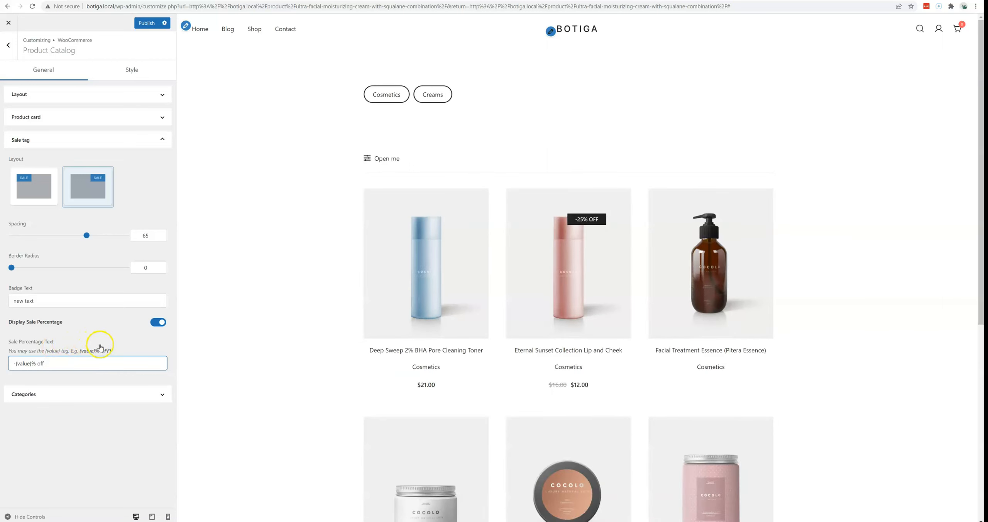
Set Shop Page Display to Show categories in the WooCommerce general settings
left_click(71, 398)
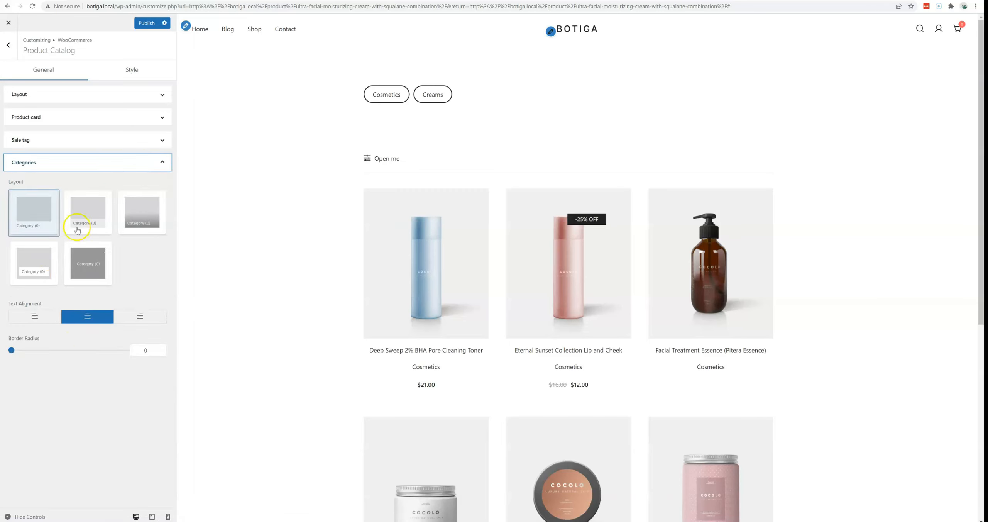
left_click(5, 57)
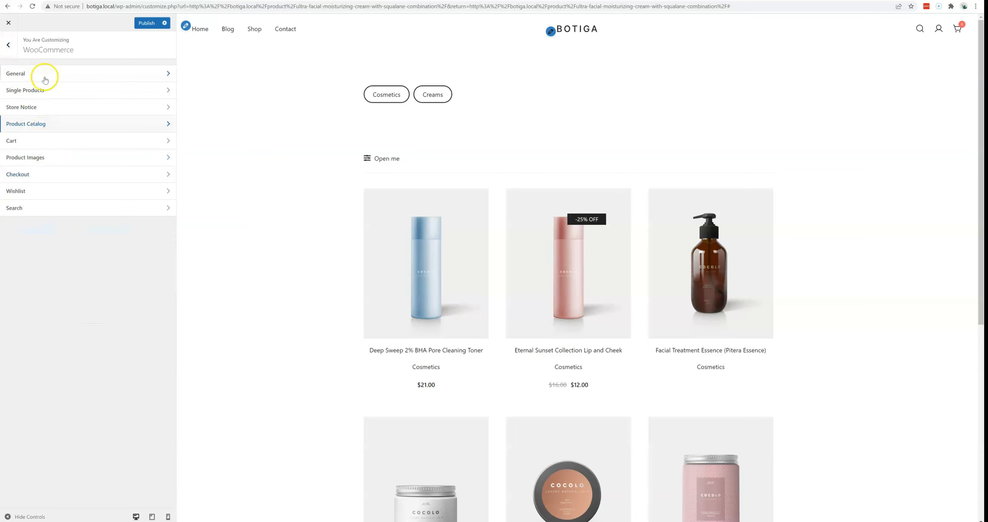
left_click(52, 74)
left_click(60, 96)
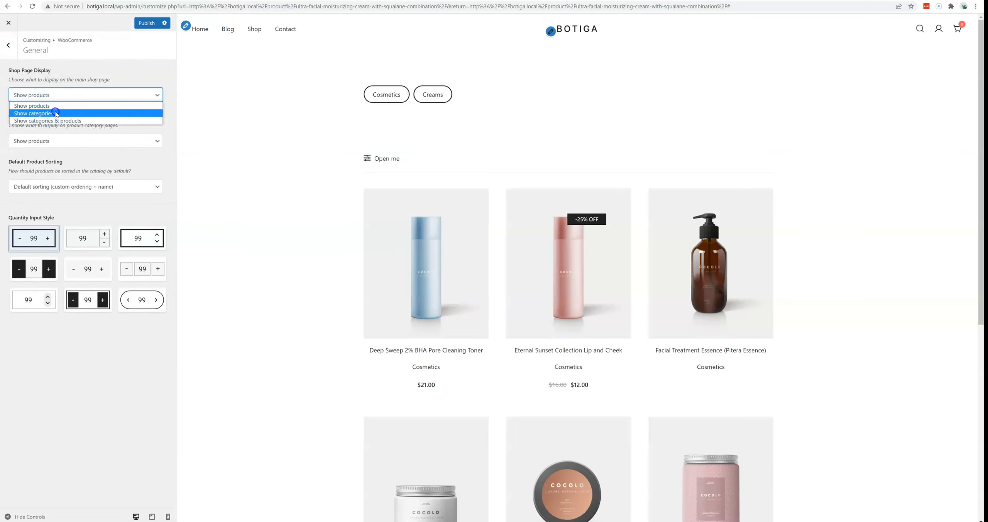
left_click(55, 113)
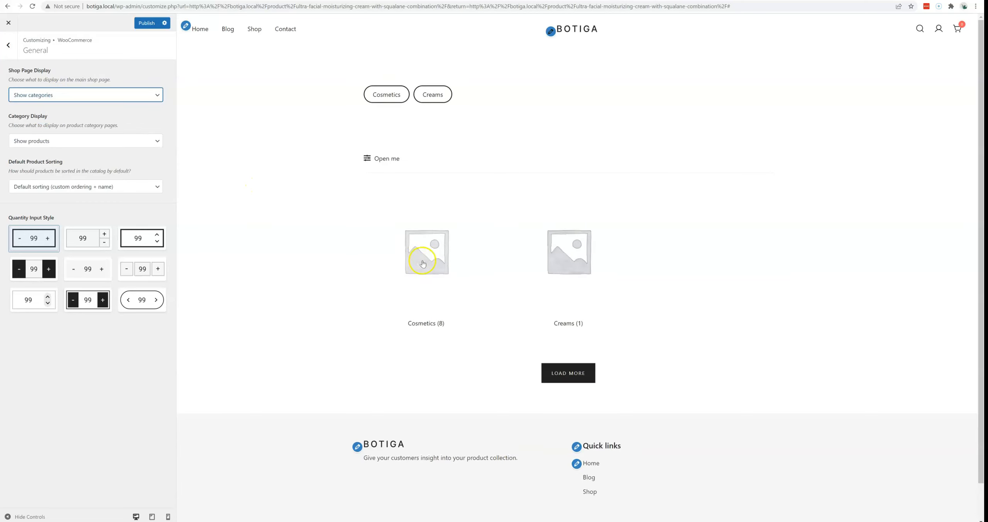
Apply the third category layout, with the name over a gradient, in the Product Catalog settings and preview a category's product page
left_click(13, 50)
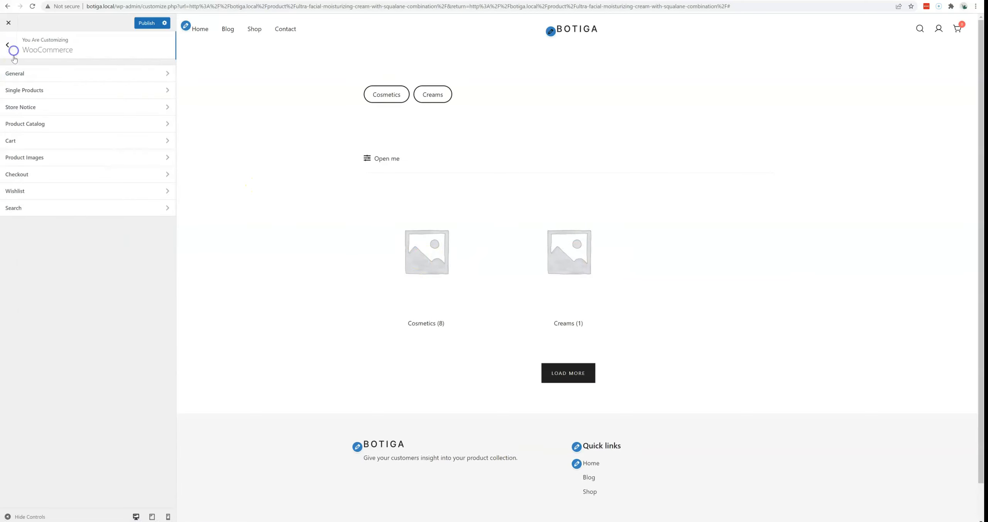
left_click(36, 124)
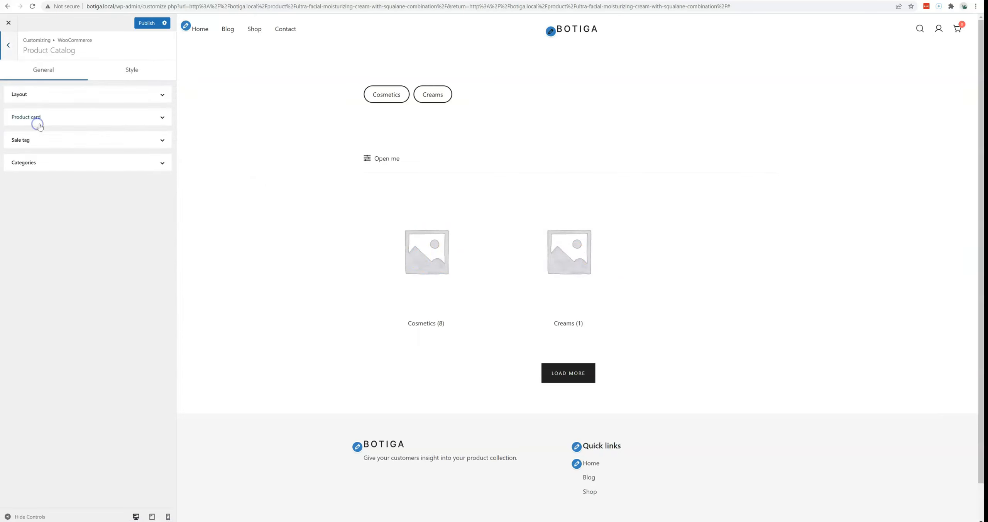
left_click(43, 162)
left_click(88, 266)
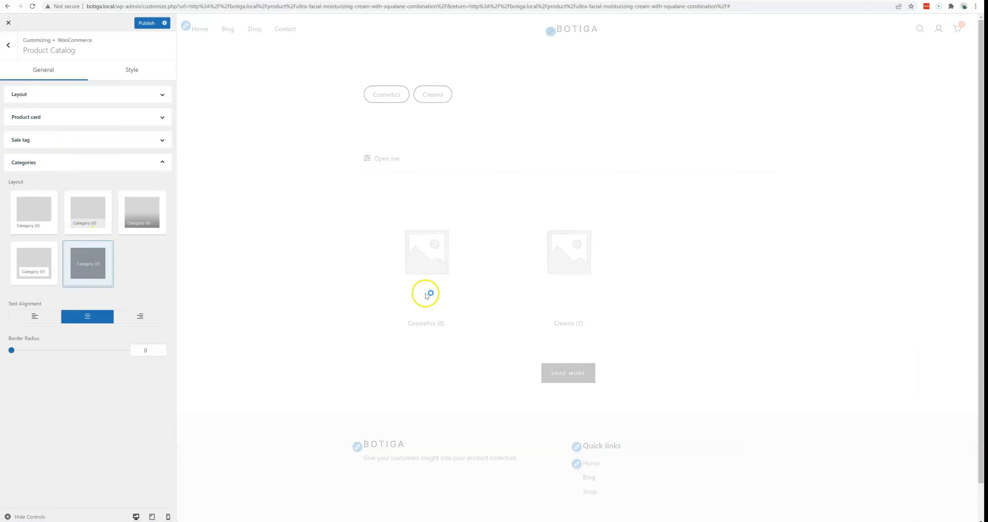
left_click(148, 222)
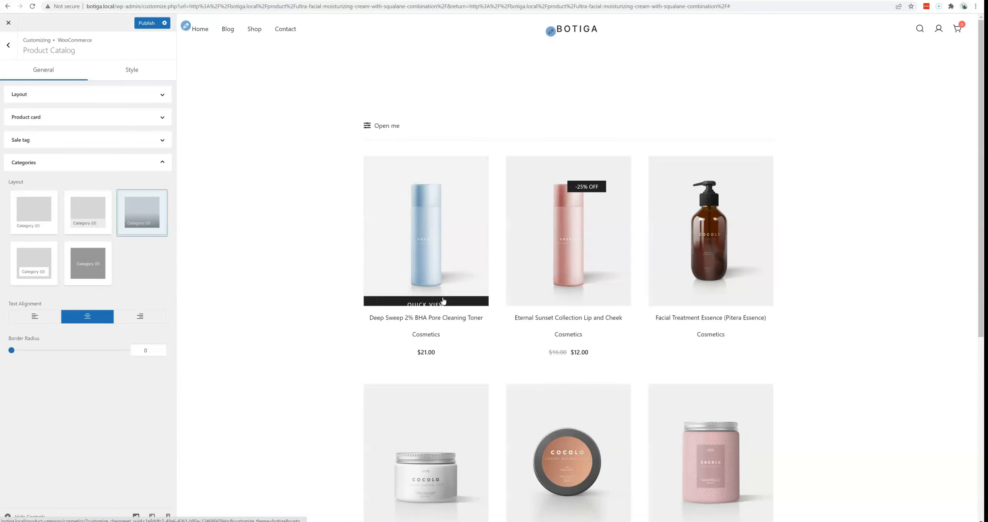
scroll(393, 343, "down", 1)
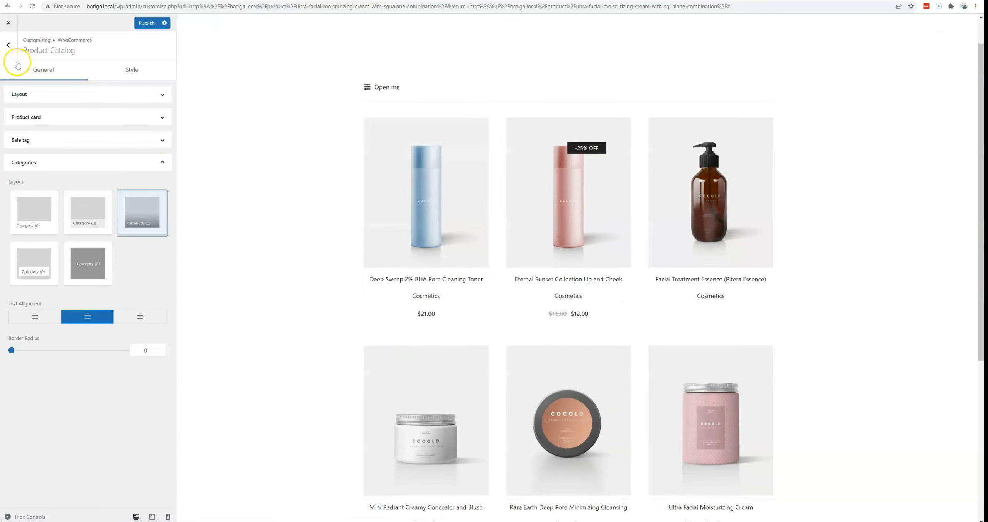
Open the WooCommerce Cart settings and preview the Deep Sweep 2% BHA Pore Cleaning Toner product page
left_click(8, 47)
left_click(50, 141)
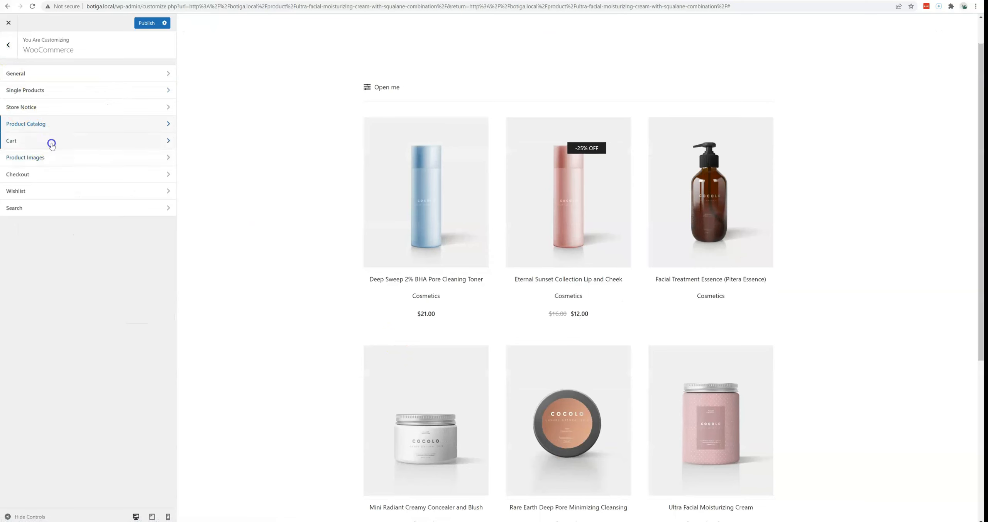
mouse_move(447, 231)
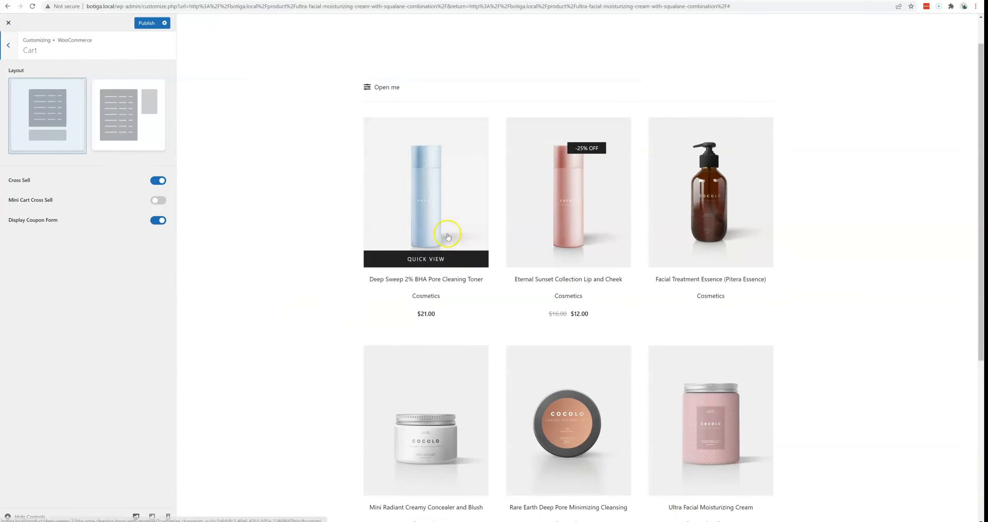
left_click(442, 206)
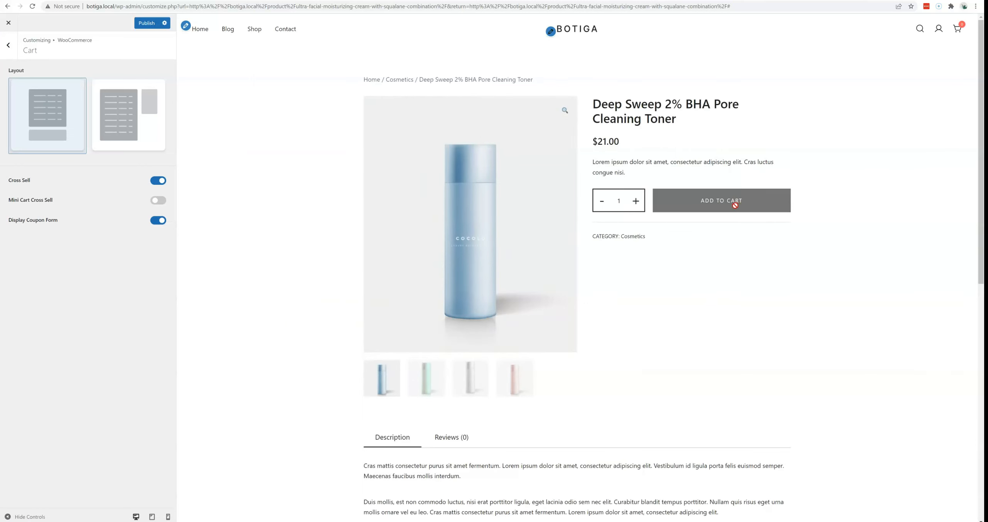
Publish the theme customizations and exit to the live site
left_click(147, 24)
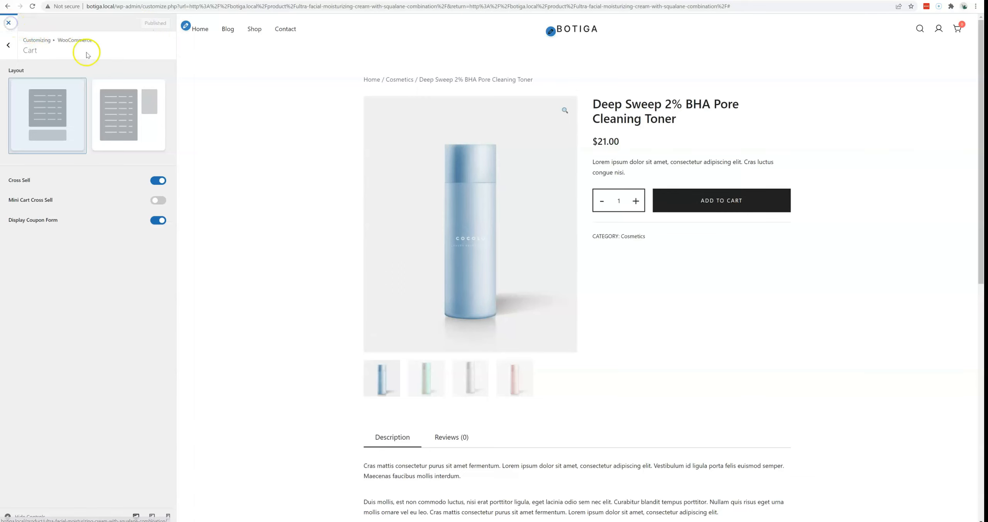
key("Return")
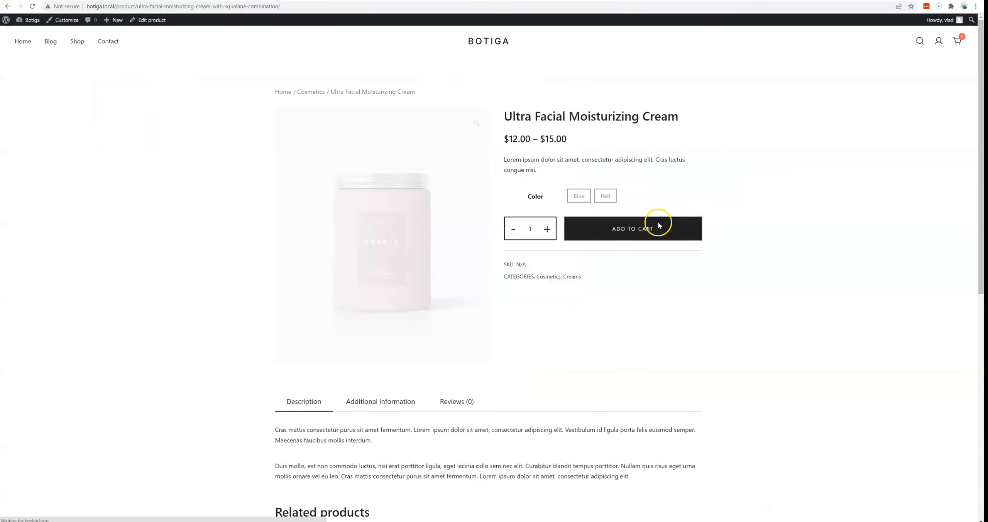
Add the Blue variation of the Ultra Facial Moisturizing Cream to the cart and view the cart
left_click(574, 192)
left_click(605, 243)
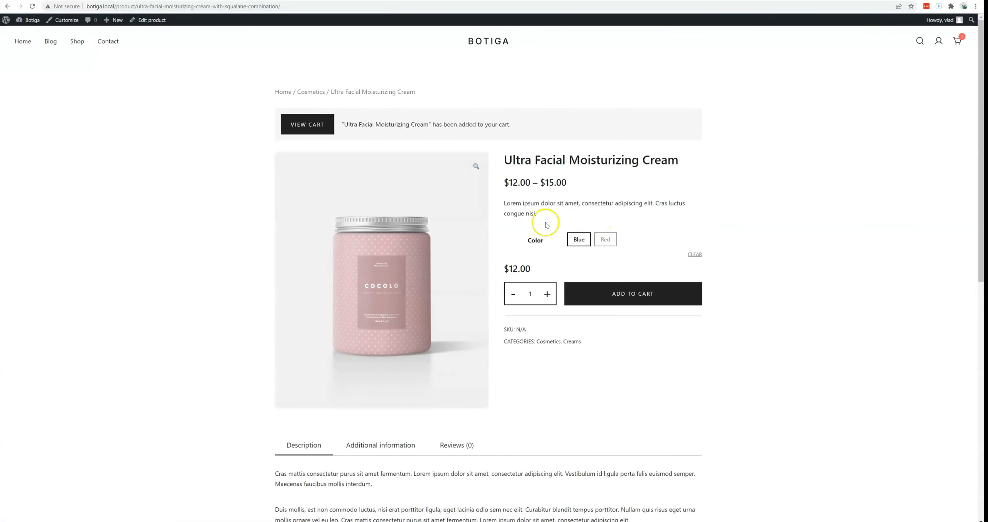
left_click(309, 126)
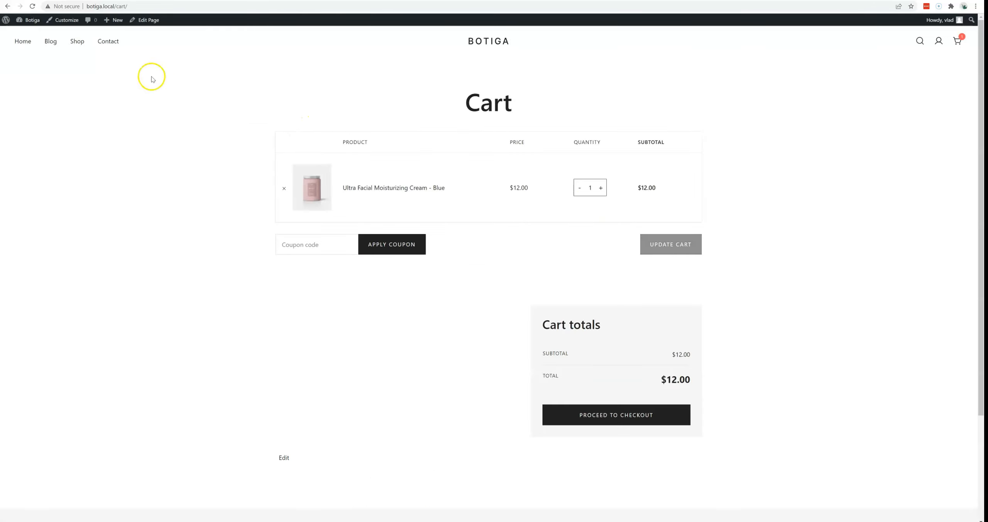
Customize the cart page and switch its layout to the one with totals beside the product table
left_click(68, 20)
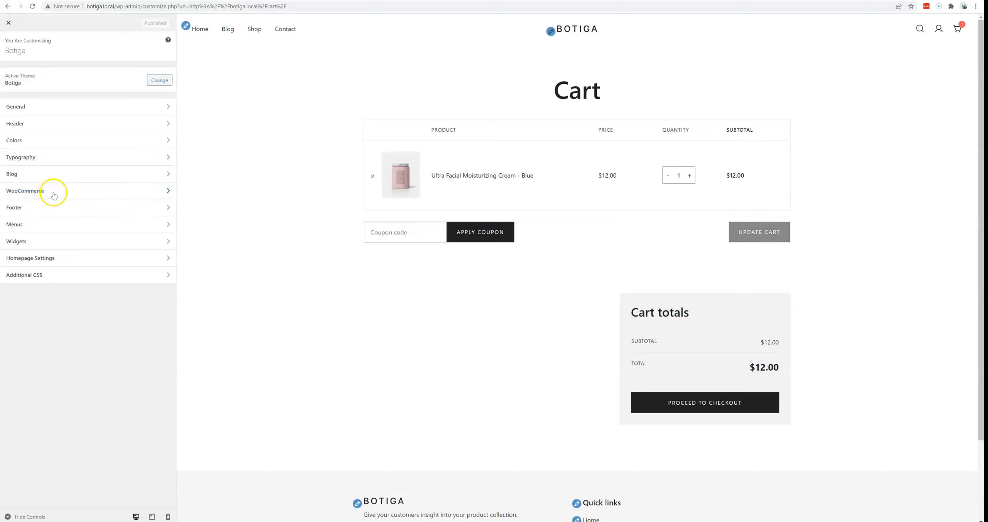
left_click(49, 193)
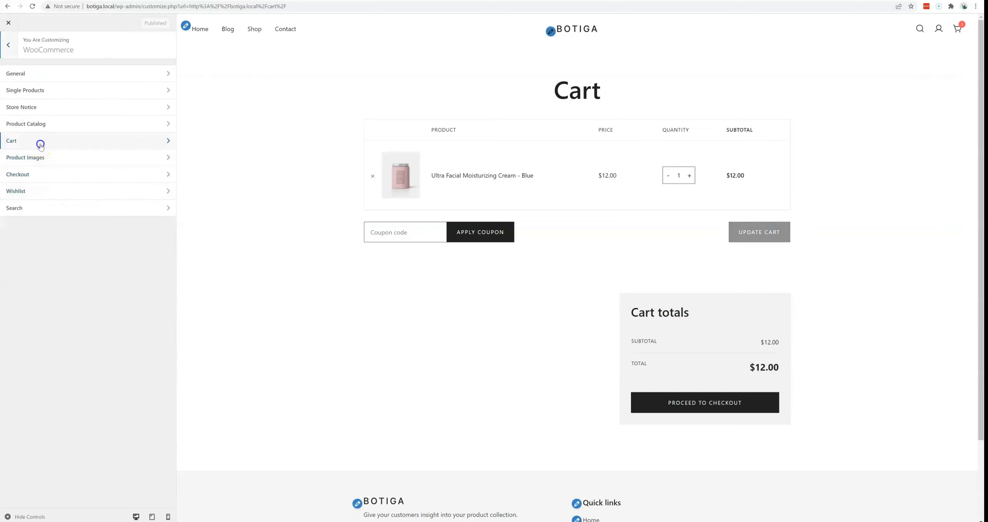
left_click(40, 145)
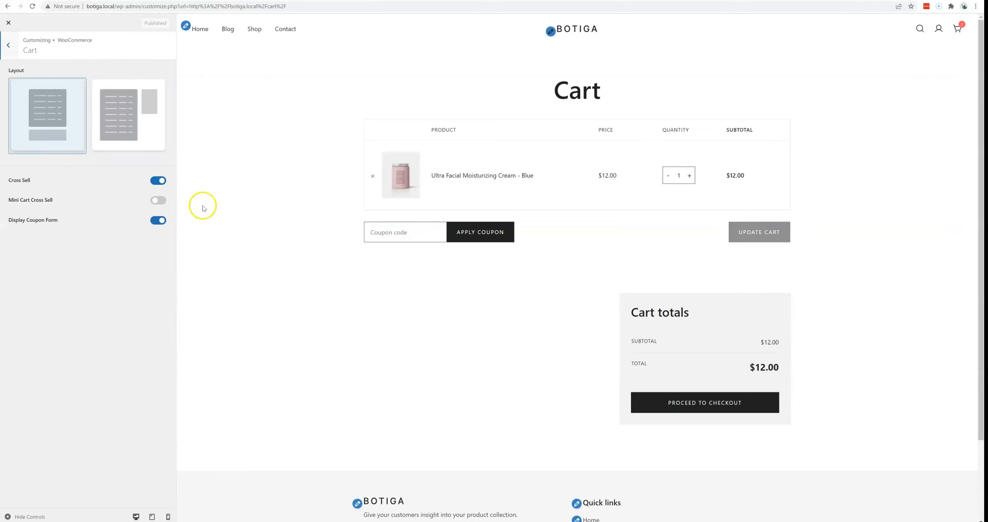
left_click(117, 124)
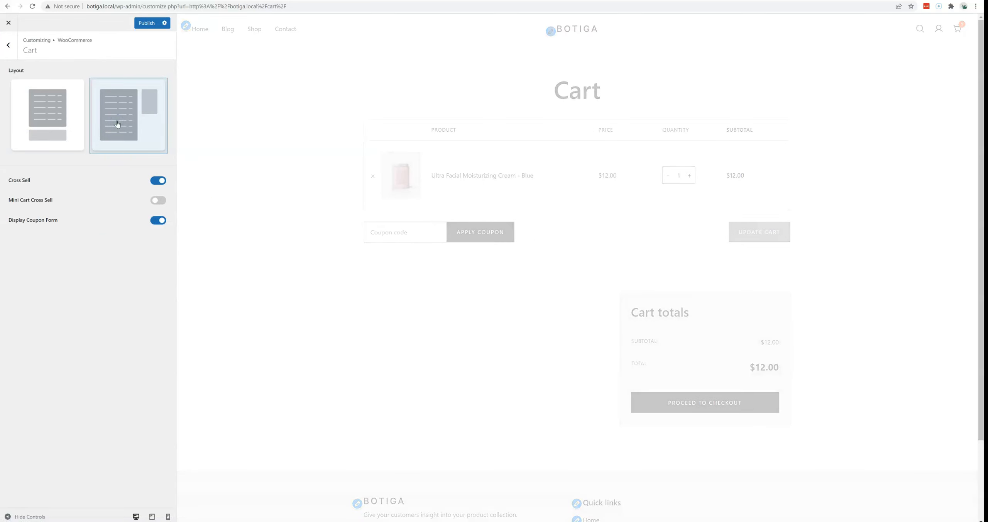
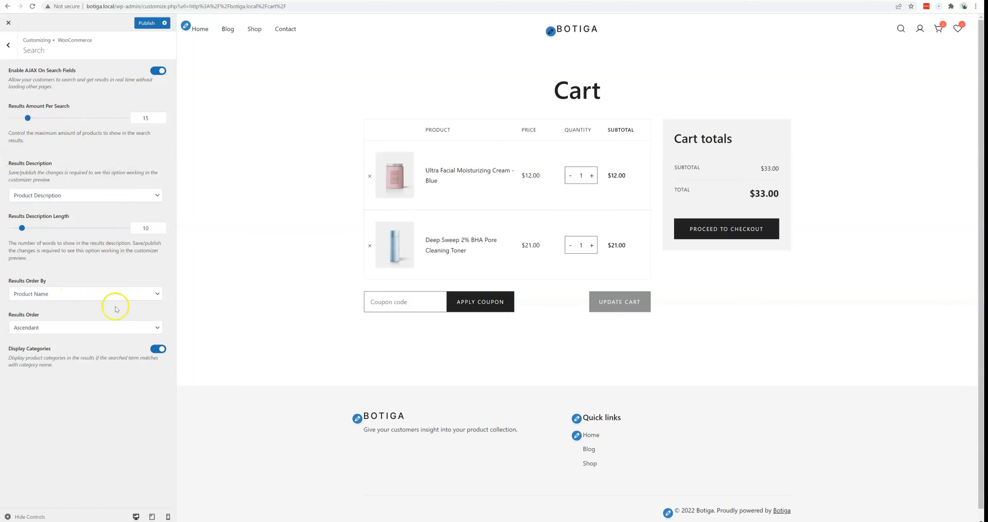
Search for "deep" in the previewed store's product search
left_click(900, 33)
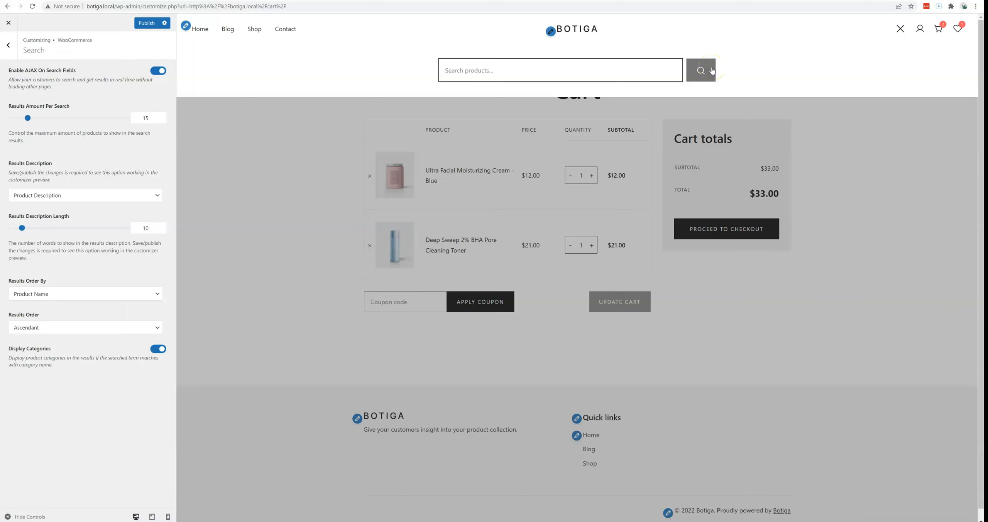
type("deep")
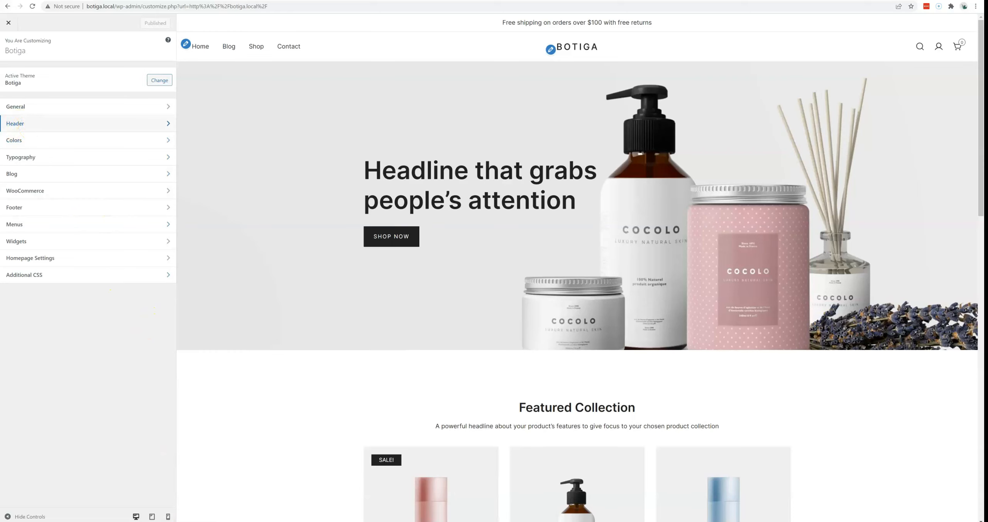
Review the header's Site Identity and Header Image settings
left_click(52, 124)
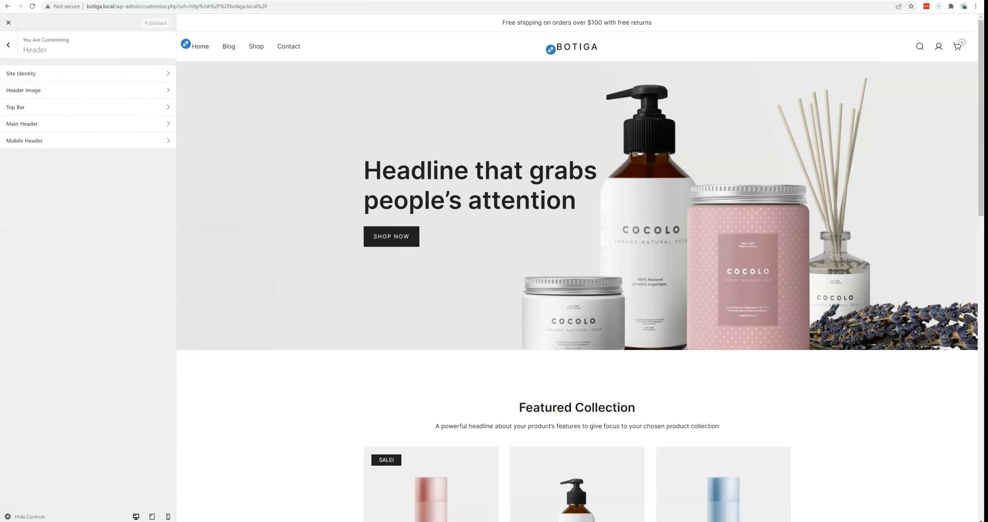
left_click(58, 77)
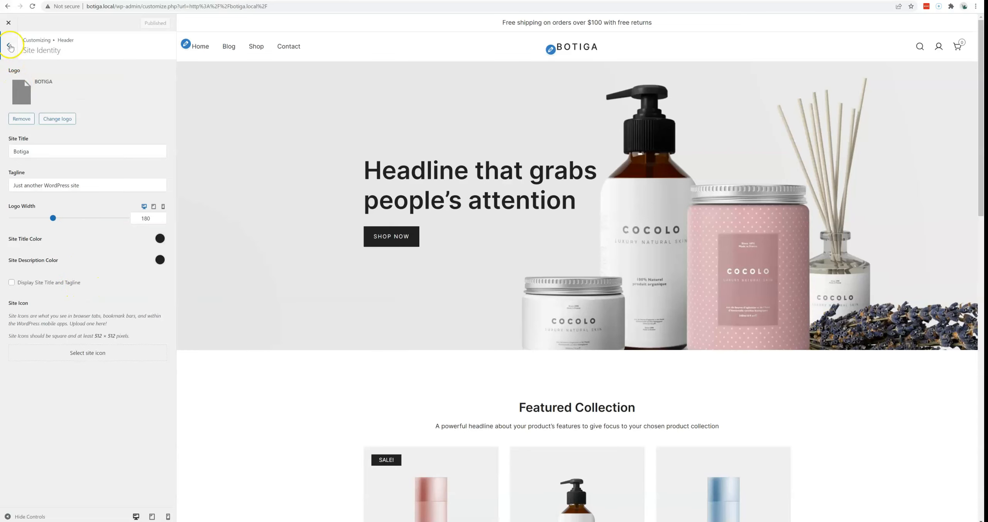
left_click(9, 45)
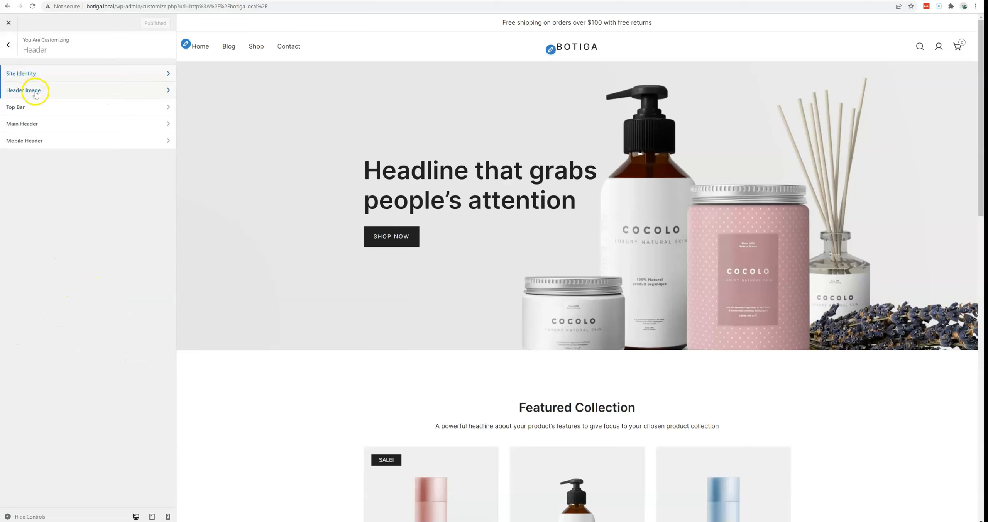
left_click(36, 95)
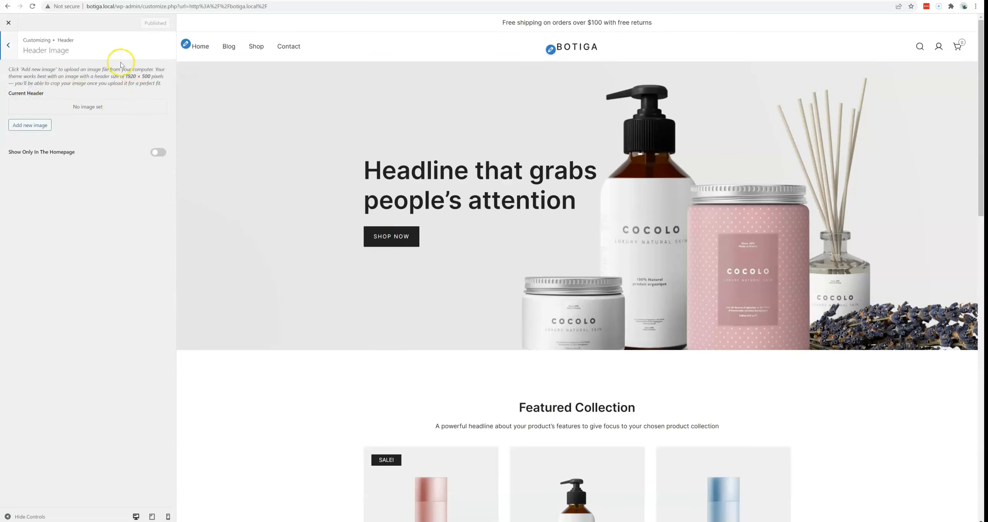
left_click(9, 45)
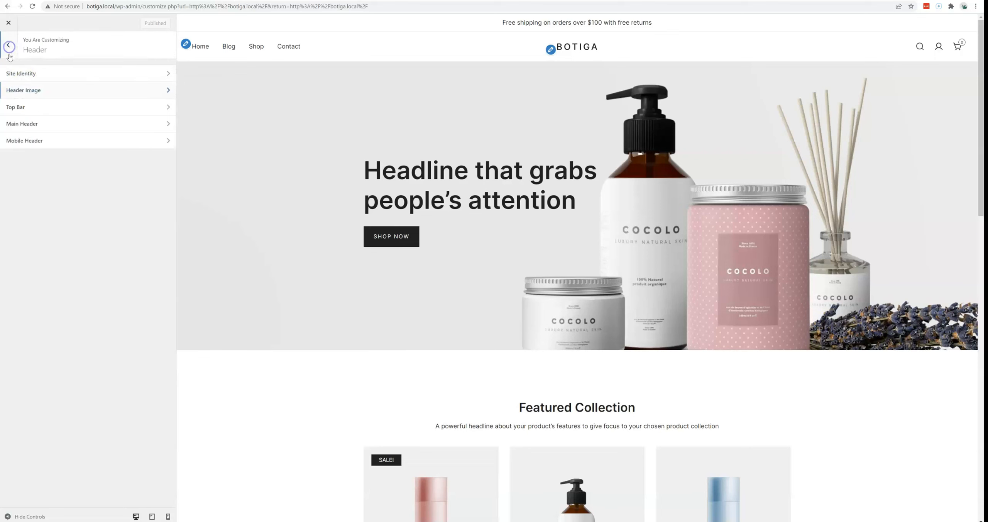
Turn off content centering in the header's Top Bar settings
left_click(36, 111)
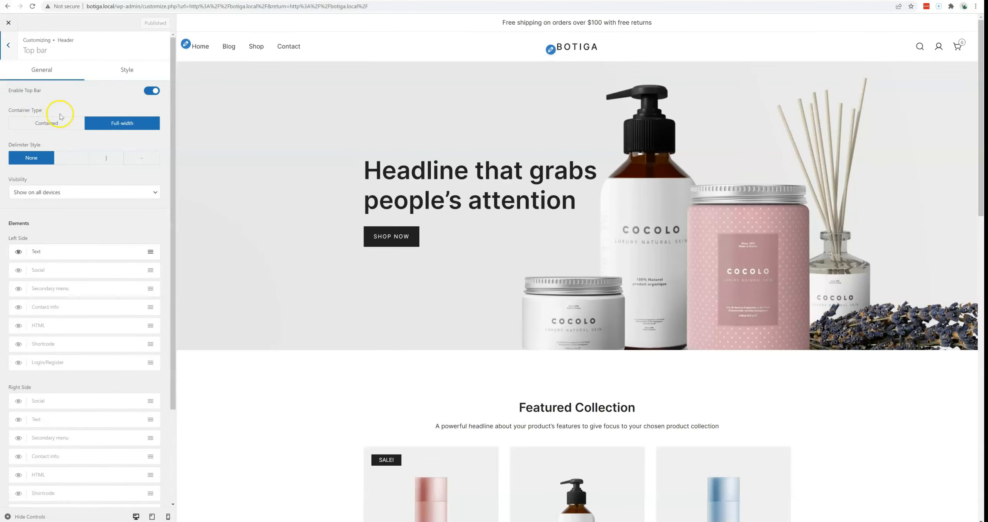
scroll(77, 172, "down", 2)
scroll(77, 172, "up", 2)
scroll(99, 154, "down", 2)
scroll(93, 167, "up", 2)
scroll(77, 196, "down", 2)
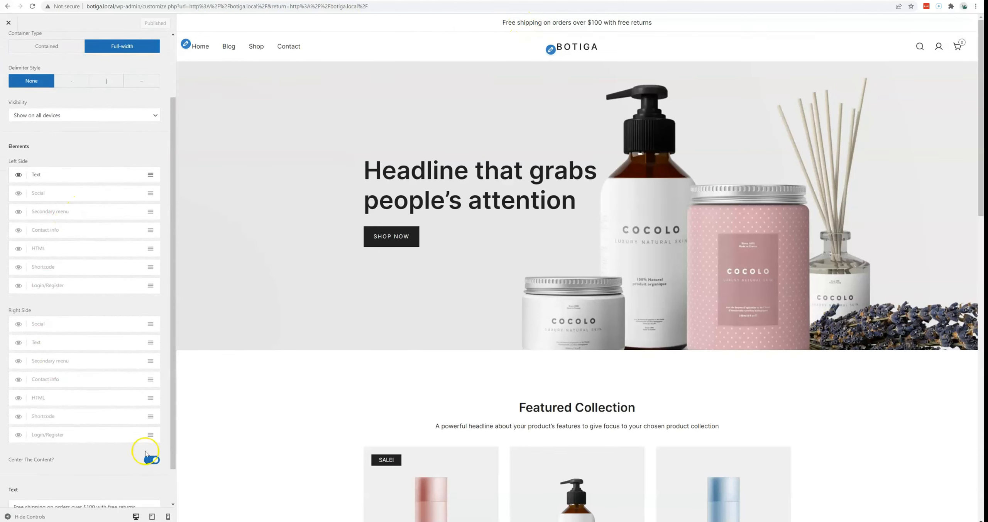
left_click(153, 460)
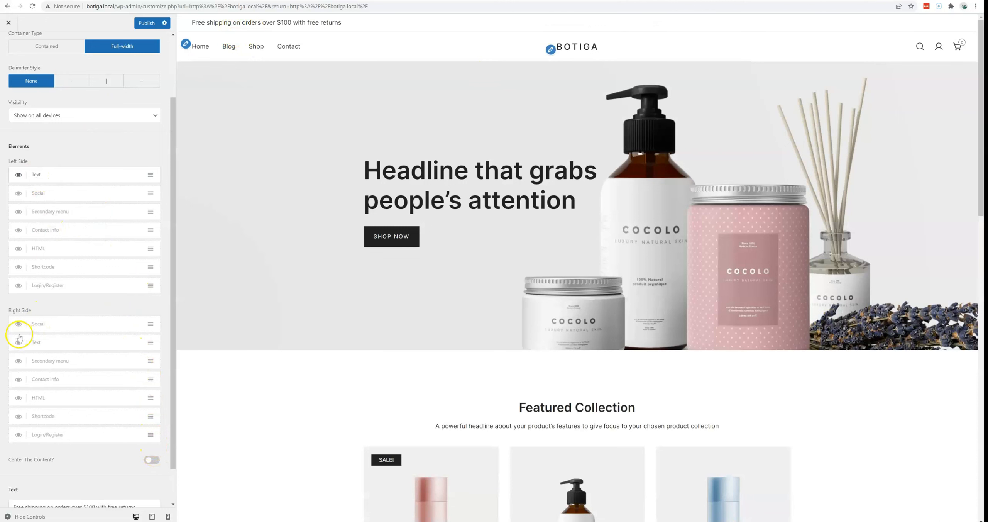
left_click(18, 324)
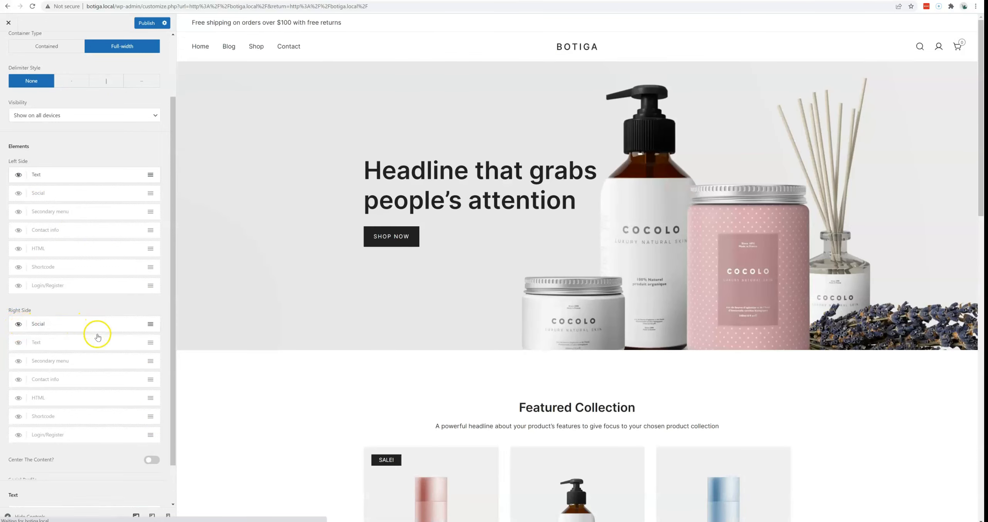
scroll(97, 340, "down", 3)
left_click(61, 406)
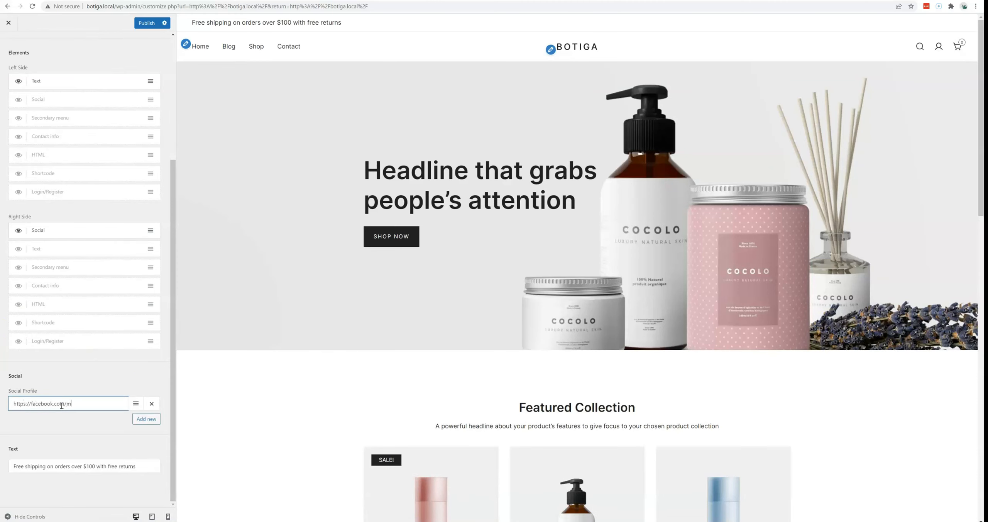
key("Tab")
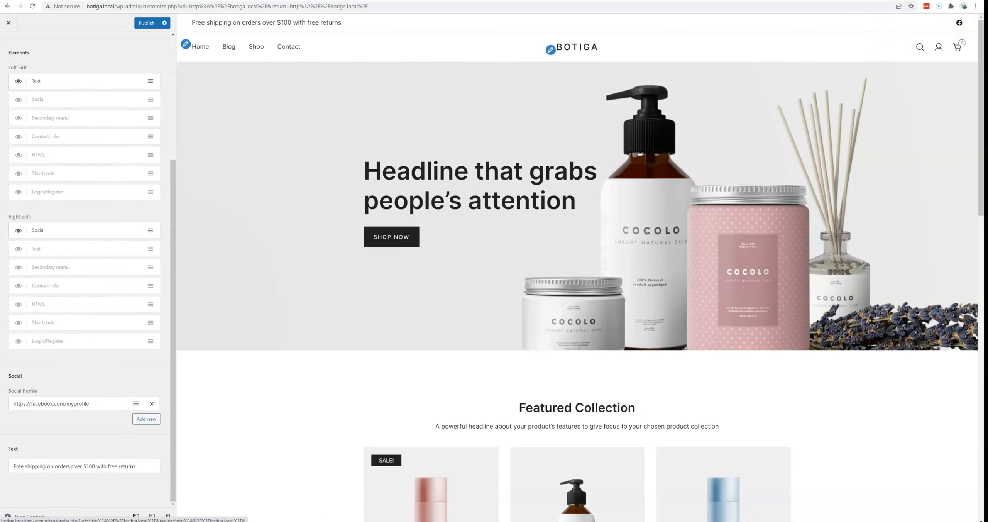
scroll(76, 247, "up", 4)
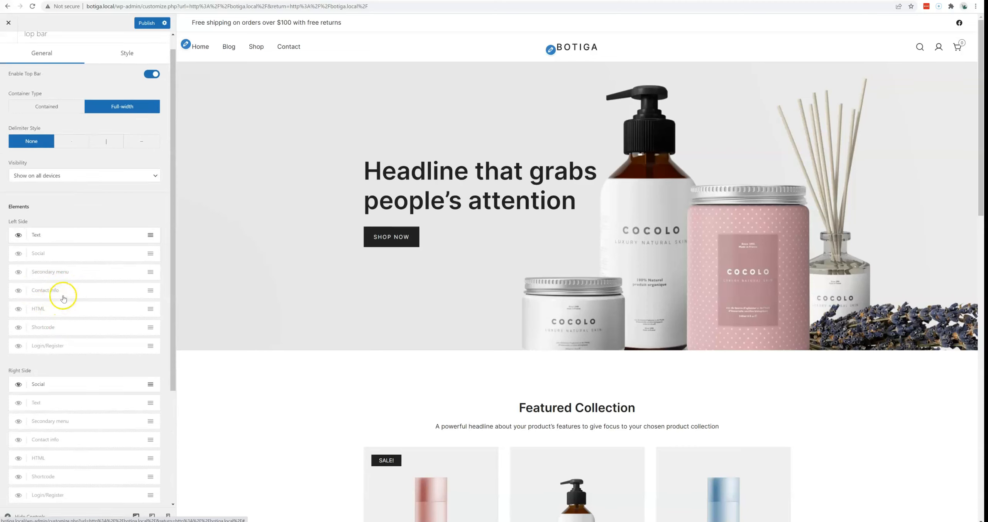
scroll(78, 303, "up", 1)
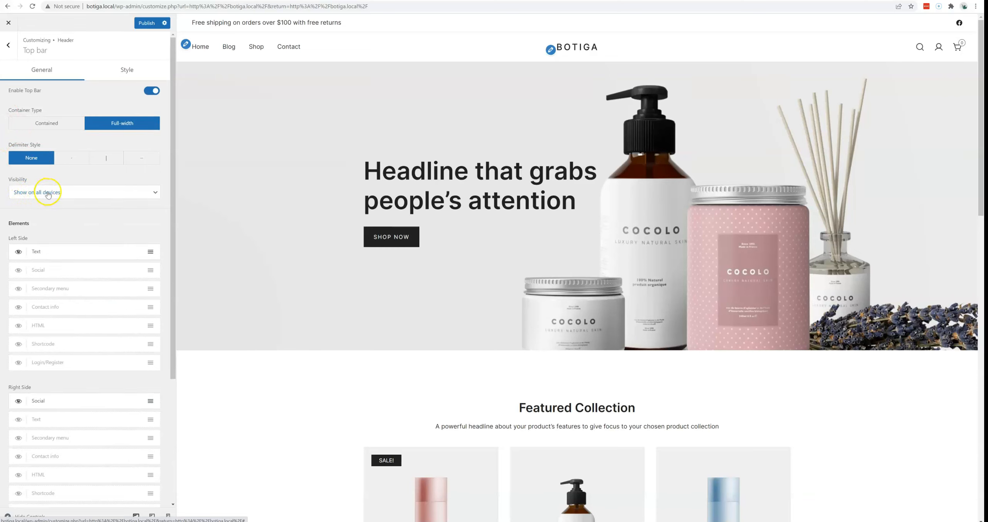
left_click(48, 194)
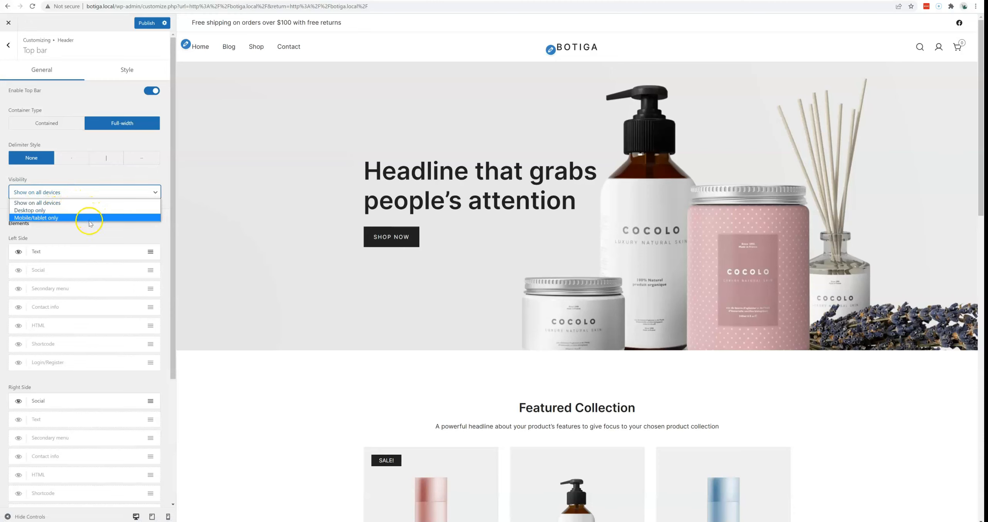
left_click(80, 235)
scroll(83, 232, "down", 5)
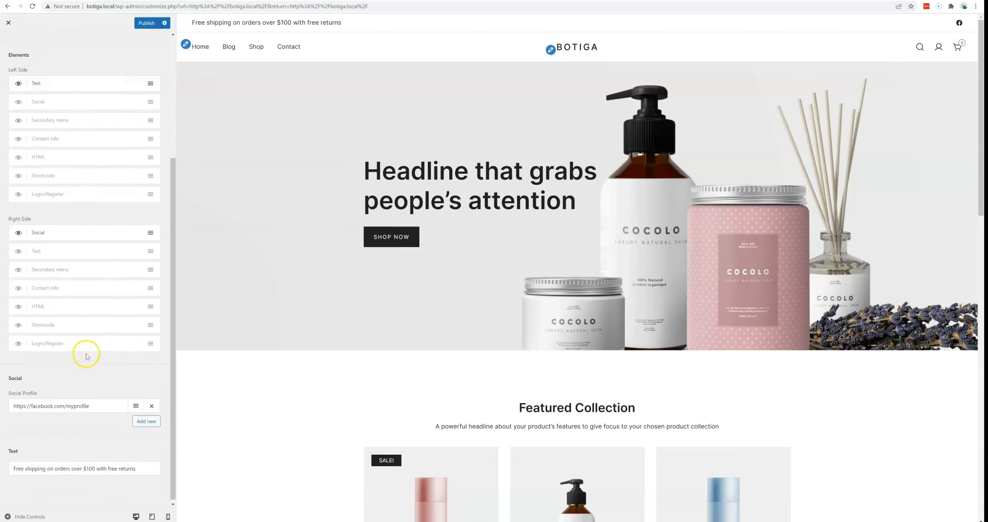
scroll(84, 353, "up", 3)
scroll(97, 302, "down", 3)
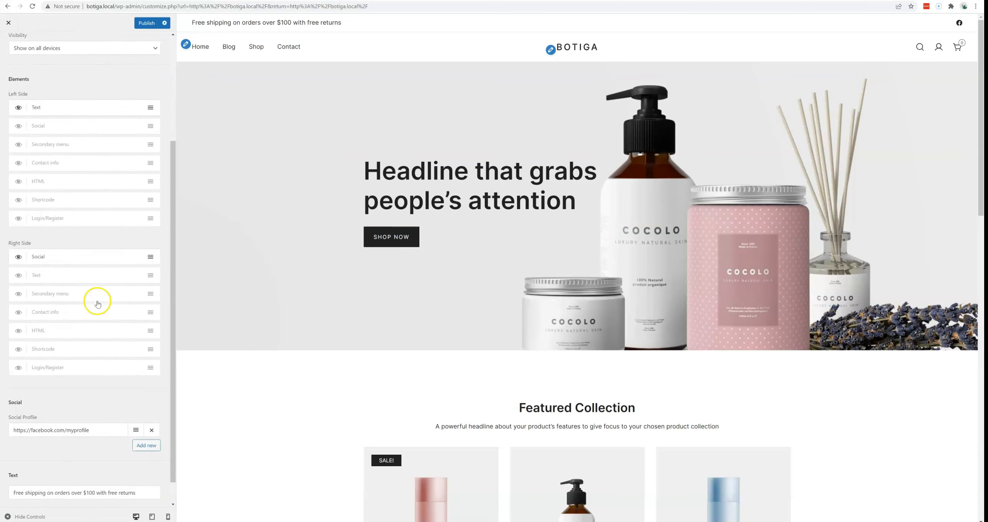
scroll(44, 110, "up", 5)
left_click(7, 50)
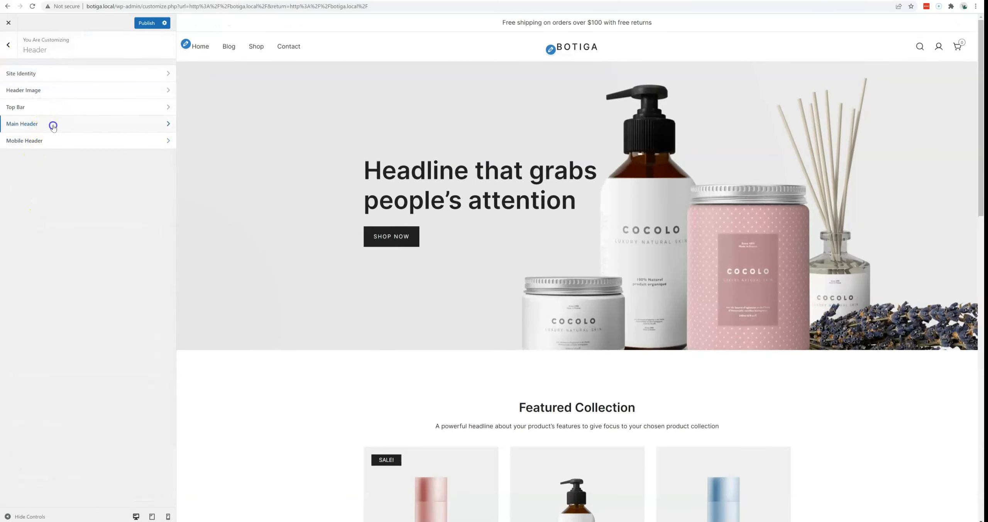
Try several Main Header layouts and settle on the two-row one with logo and search above the left-aligned menu
left_click(52, 125)
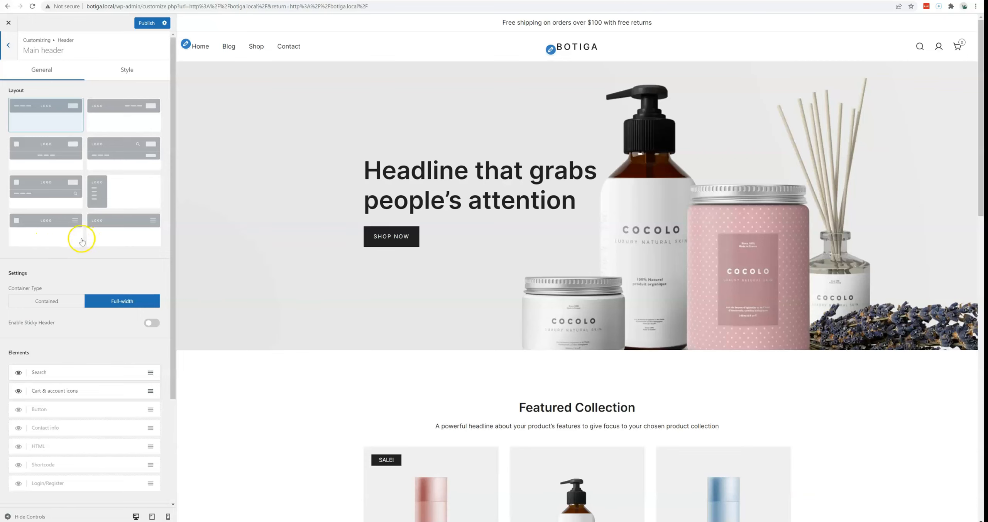
scroll(54, 242, "down", 1)
scroll(50, 242, "up", 1)
left_click(123, 114)
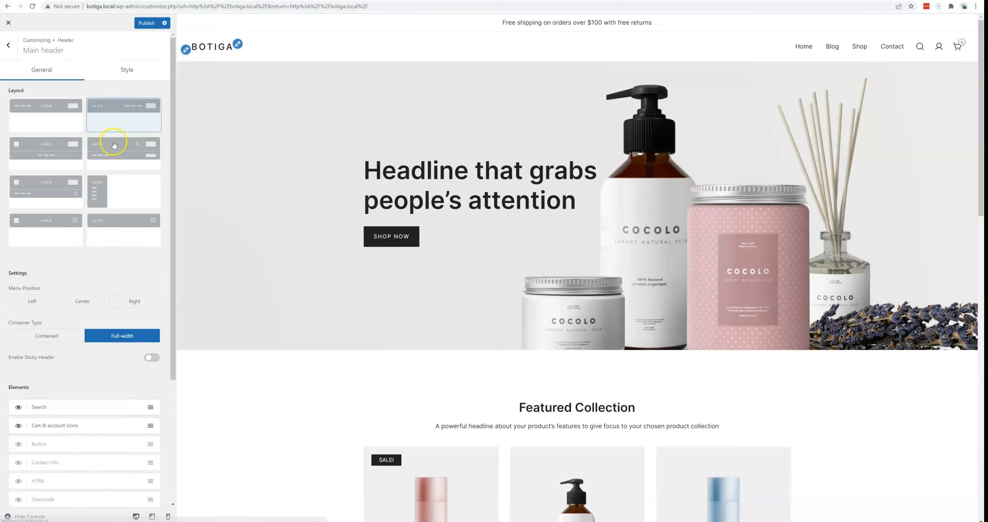
left_click(116, 150)
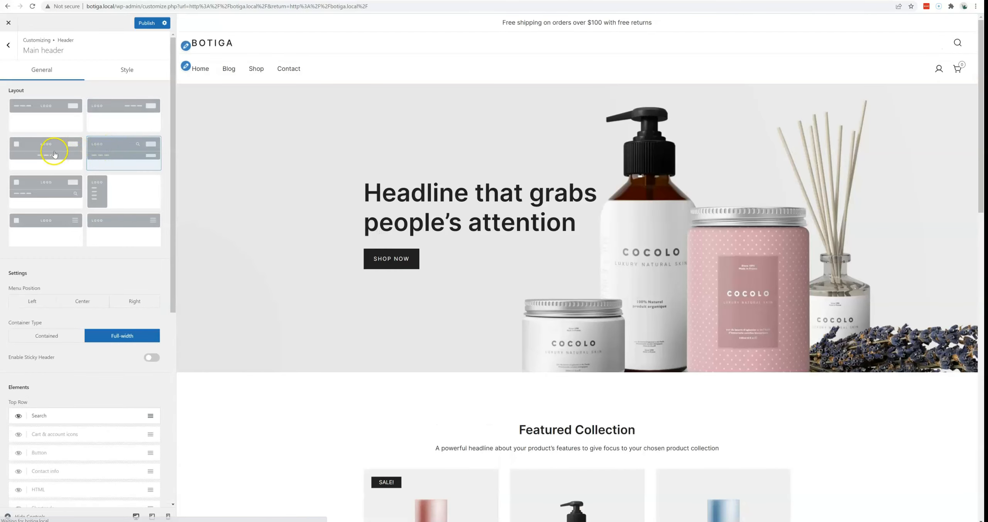
left_click(55, 154)
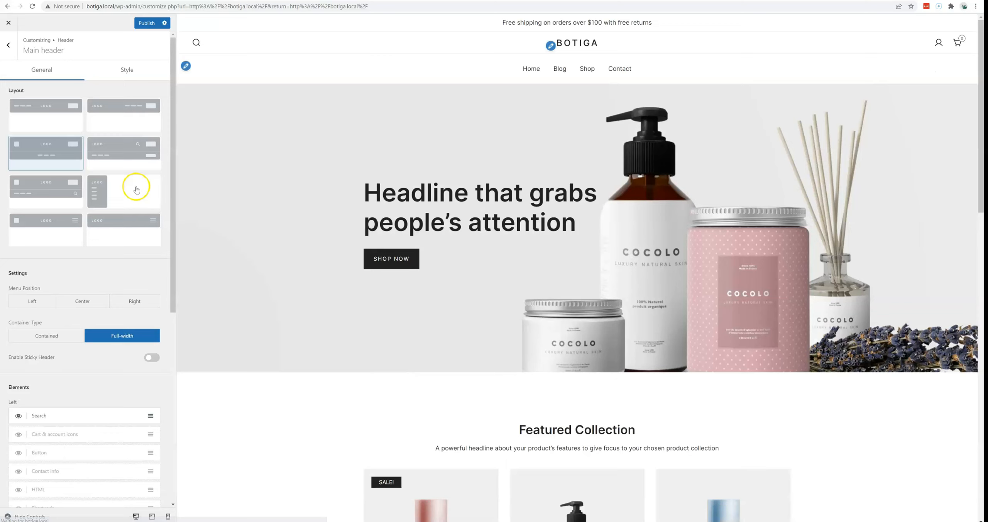
left_click(133, 189)
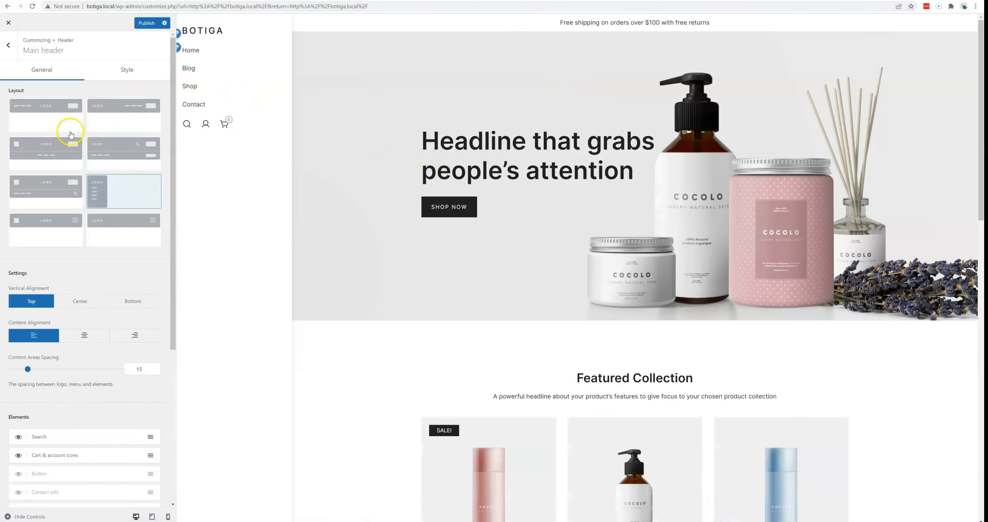
left_click(147, 150)
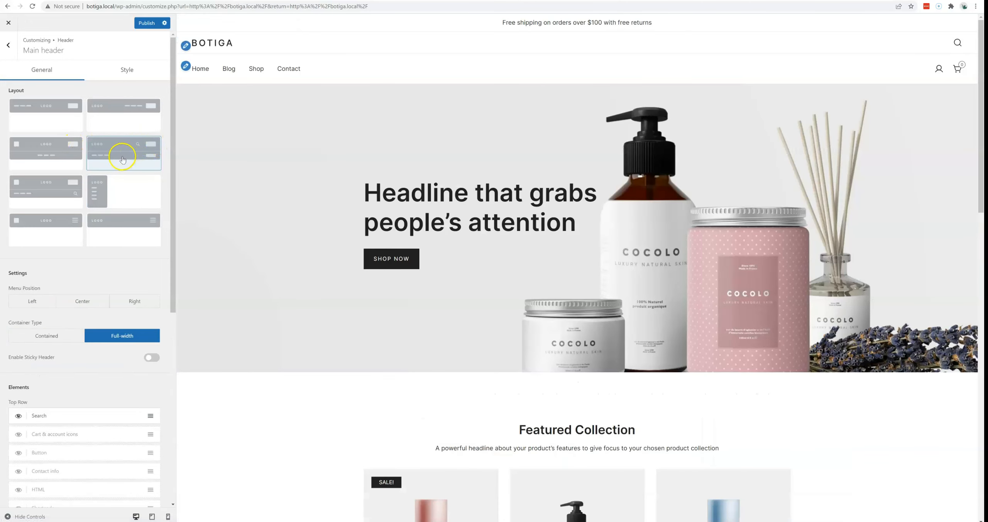
Show Search in the Main Header's bottom row and hide it in the top row
scroll(103, 242, "down", 1)
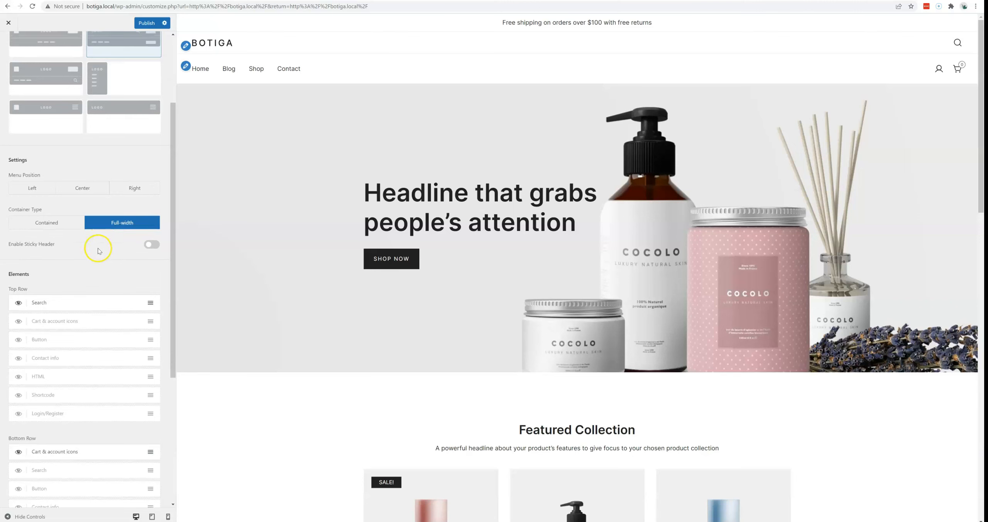
scroll(99, 247, "up", 1)
scroll(99, 243, "down", 1)
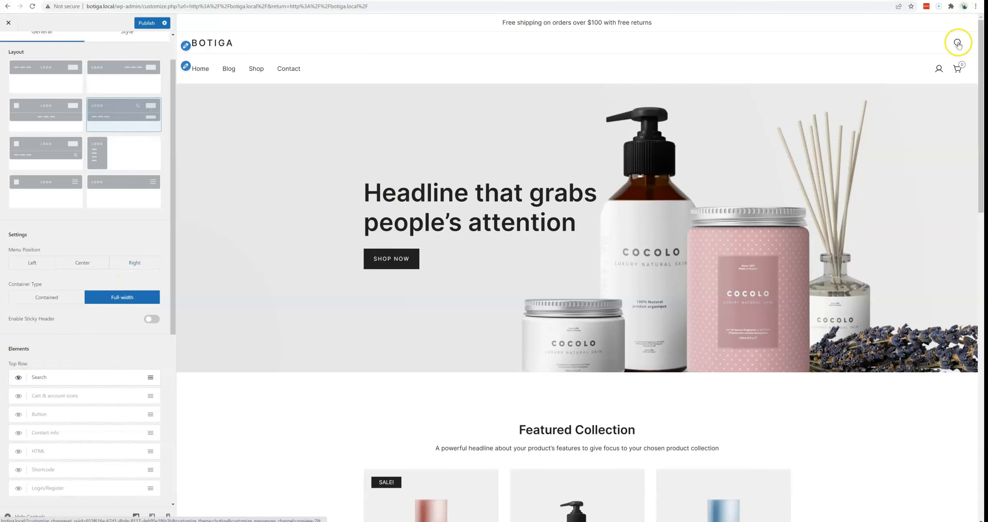
scroll(203, 298, "down", 3)
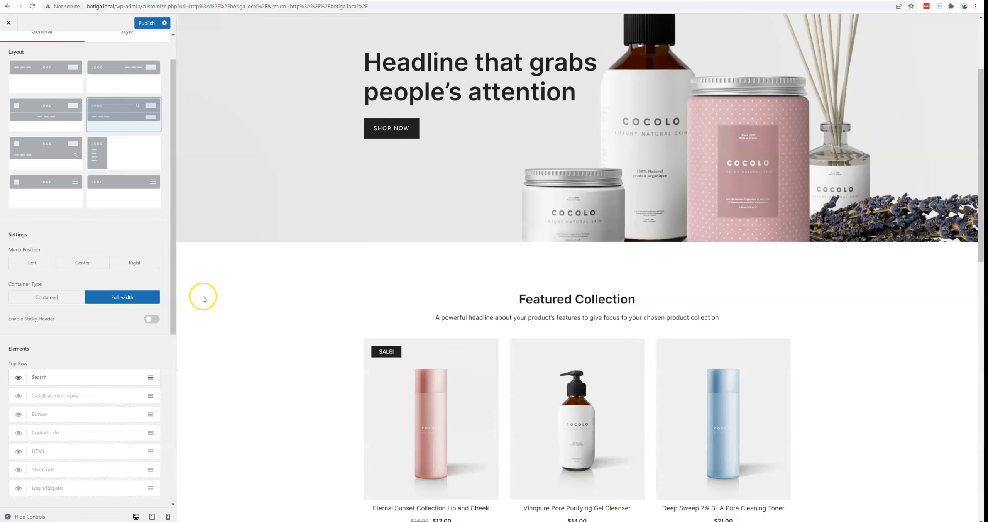
scroll(102, 342, "down", 5)
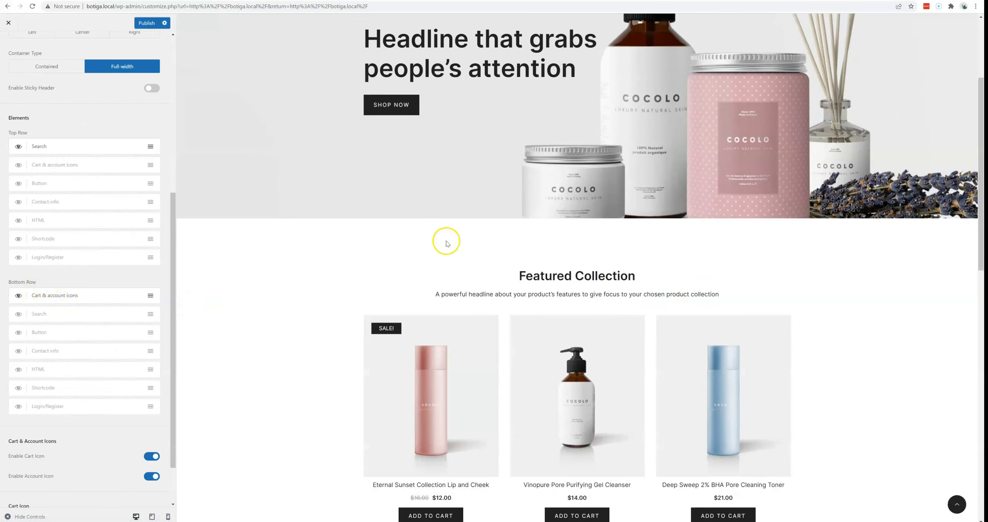
scroll(447, 244, "up", 4)
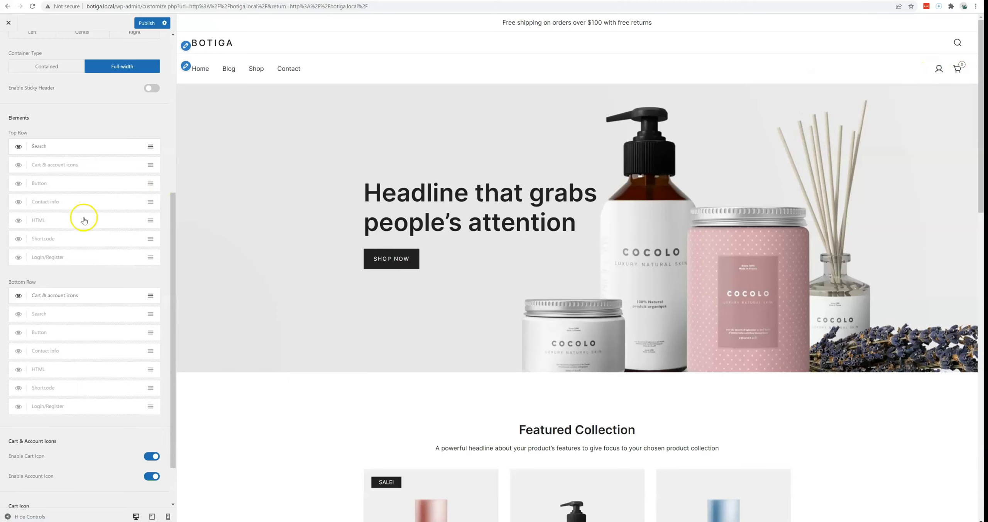
left_click(18, 315)
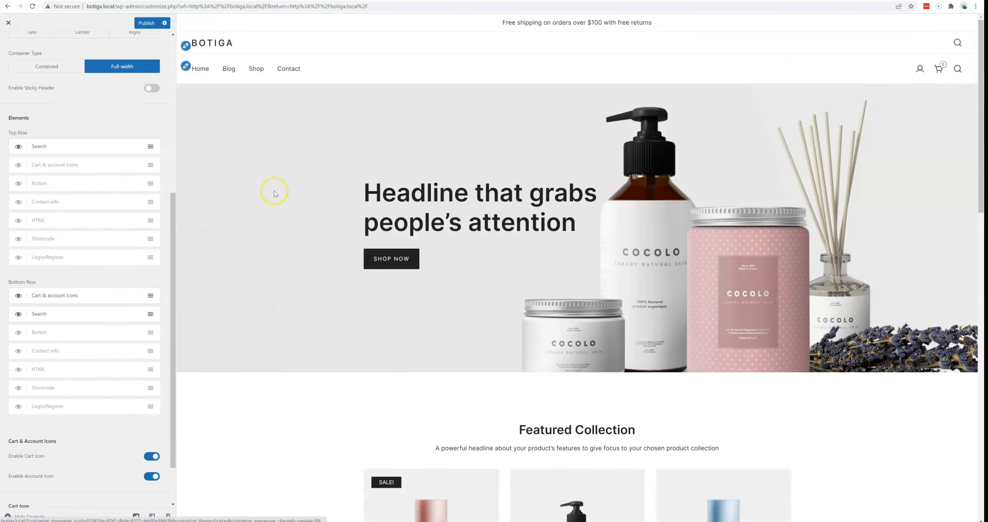
left_click(19, 147)
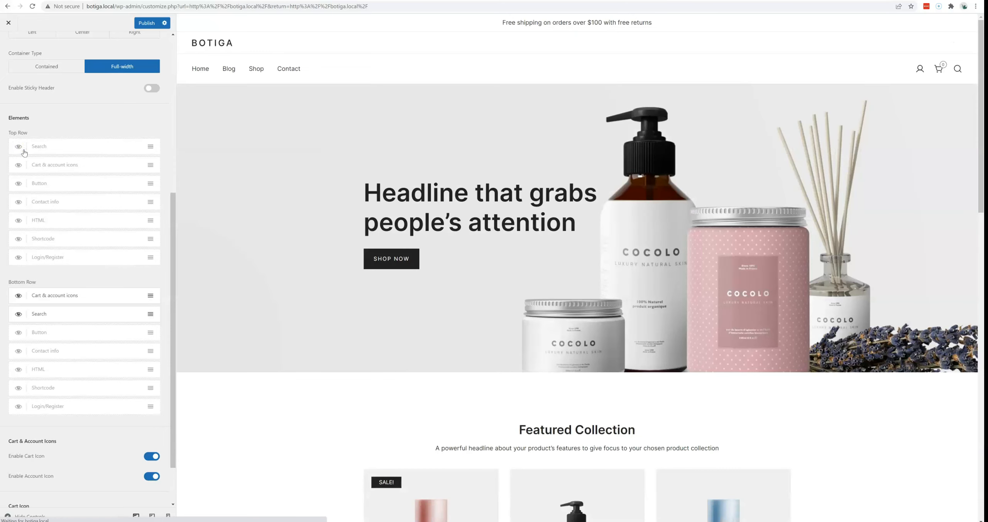
Show the Contact info element in the Main Header's top row and check its email and phone settings
left_click(15, 201)
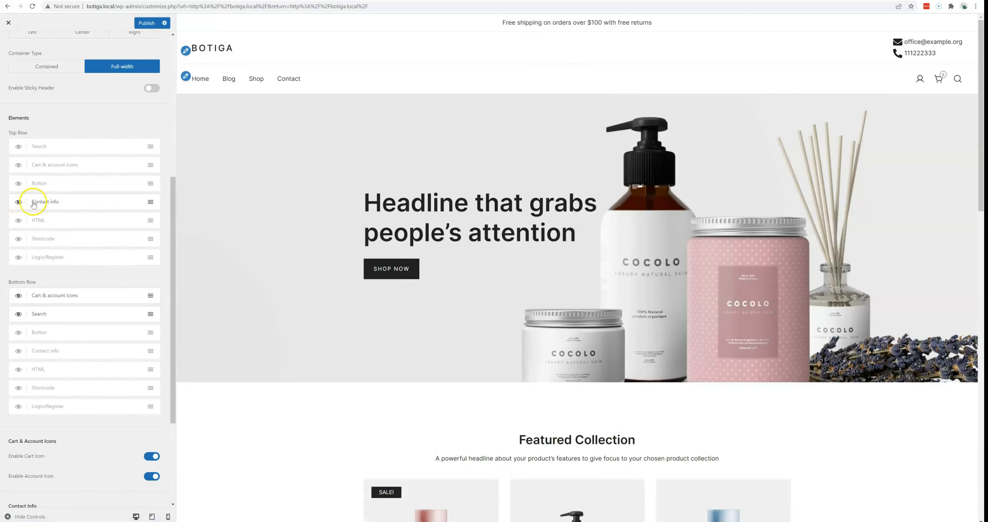
scroll(58, 252, "down", 2)
scroll(58, 251, "down", 2)
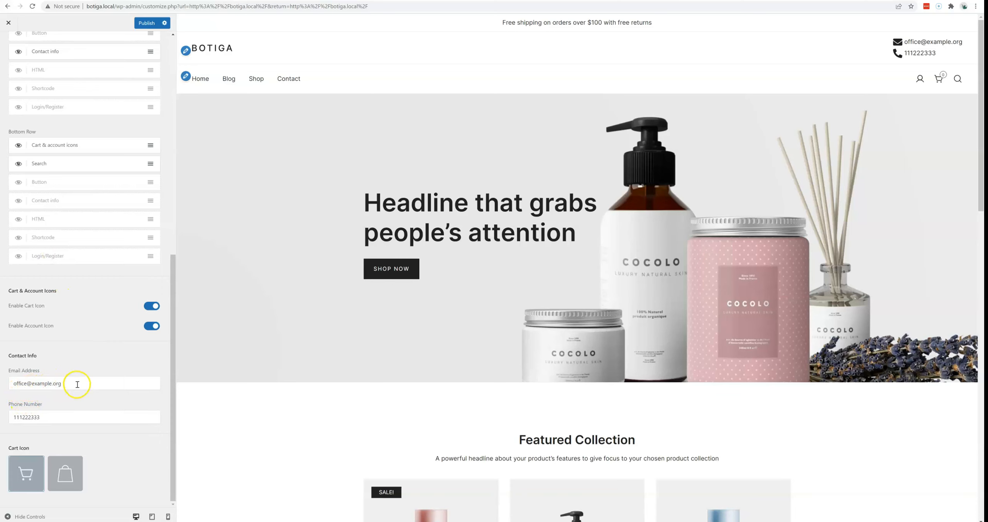
key("alt")
Disable the account icon in the Main Header and return to the header sections
scroll(66, 321, "up", 1)
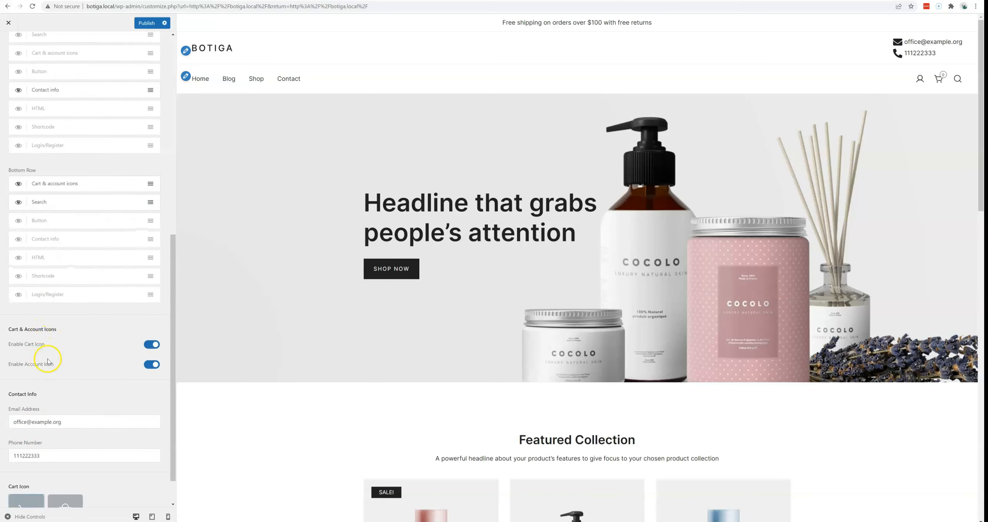
left_click(152, 364)
scroll(118, 378, "up", 3)
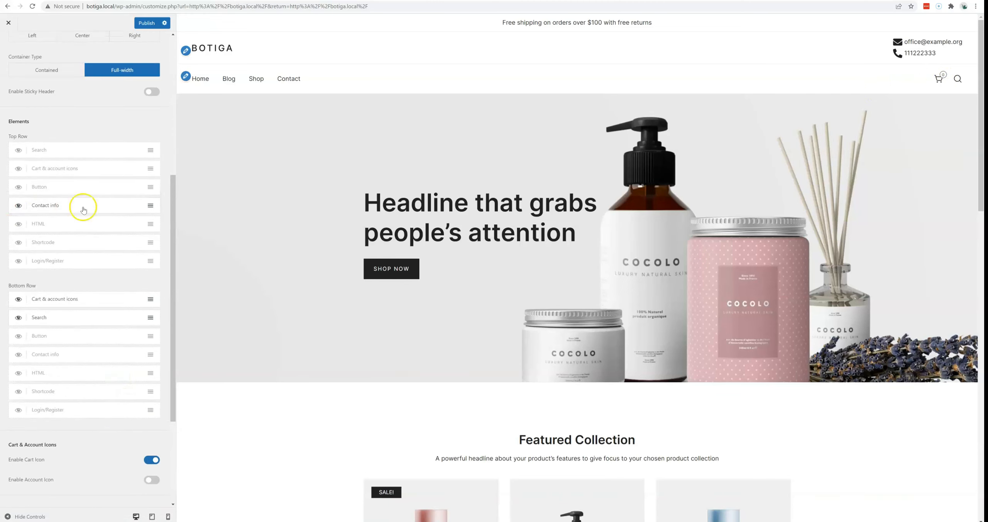
scroll(116, 247, "down", 4)
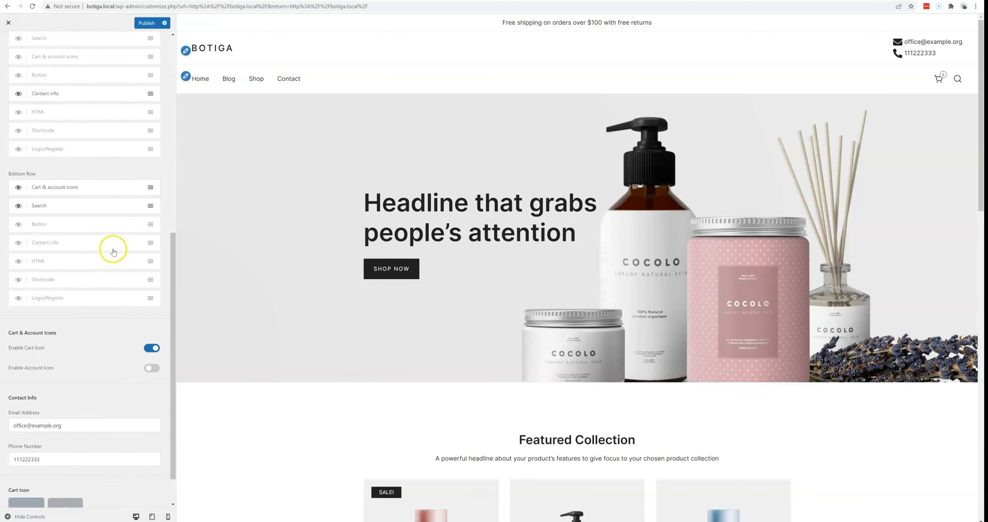
scroll(112, 251, "up", 10)
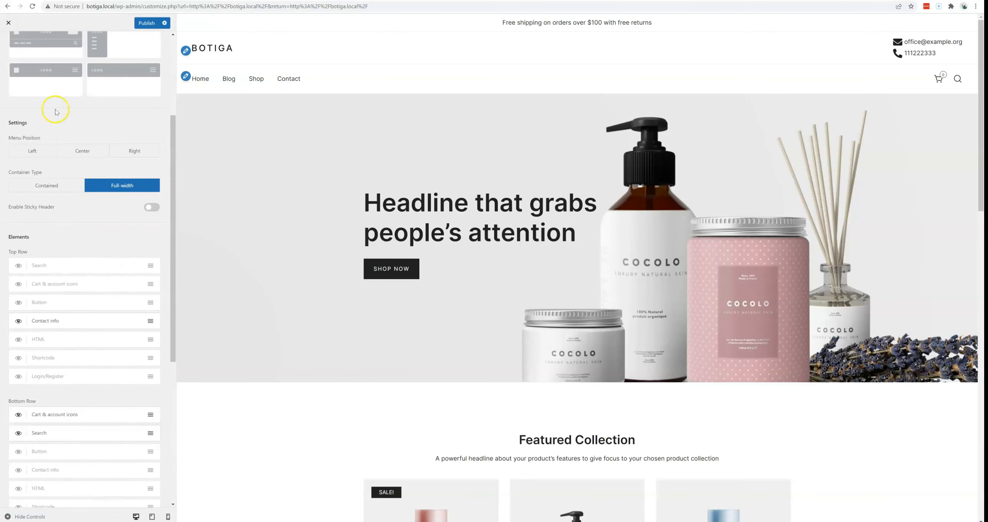
left_click(9, 45)
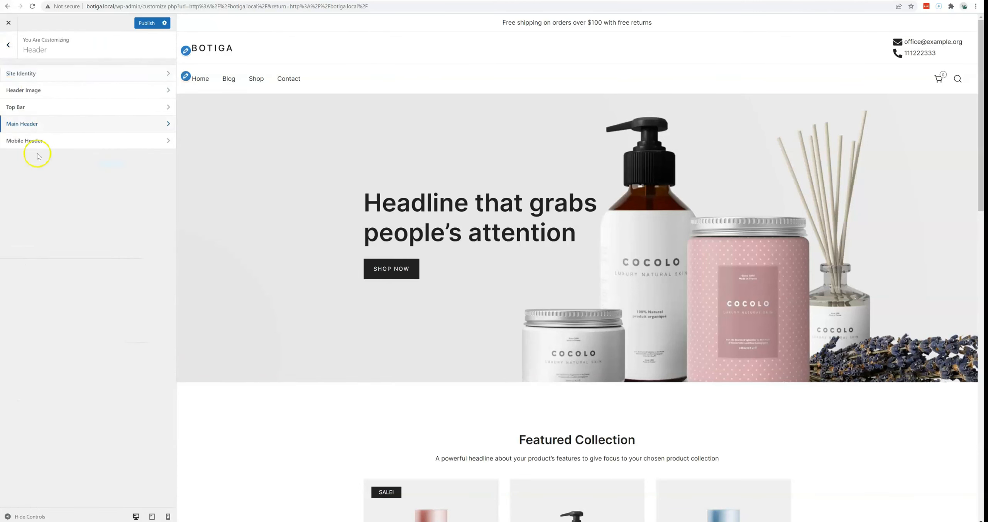
In phone preview, choose the Mobile Header layout with the menu icon before the centered logo and hide its Cart & account icons
left_click(38, 142)
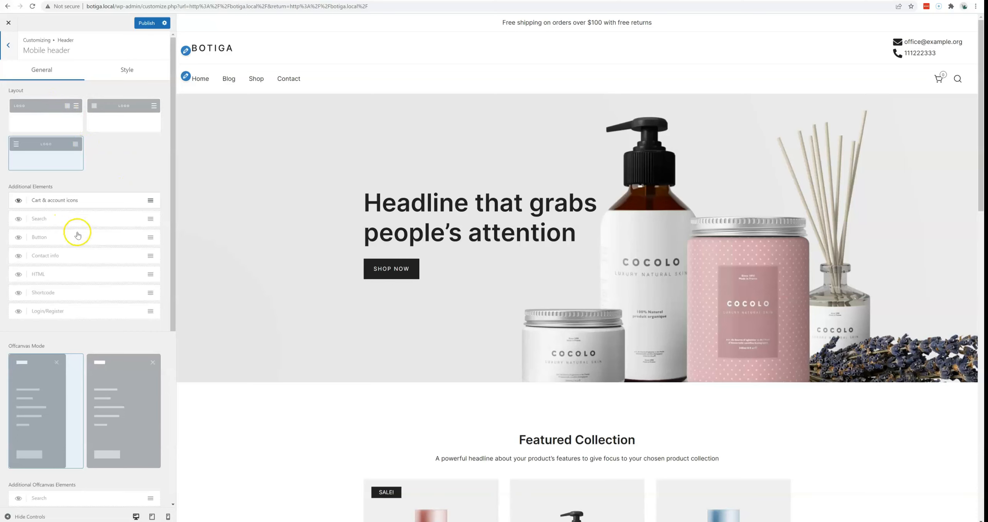
left_click(43, 115)
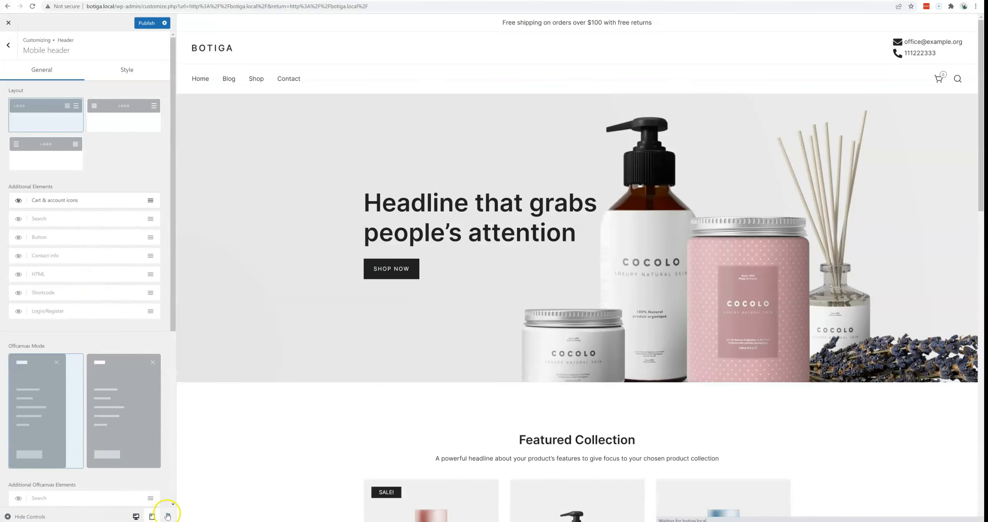
left_click(167, 516)
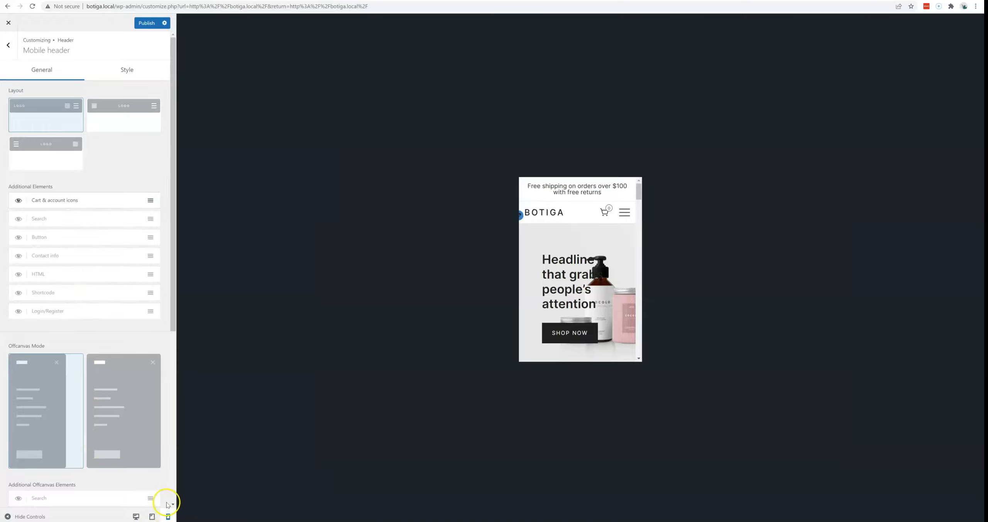
left_click(124, 118)
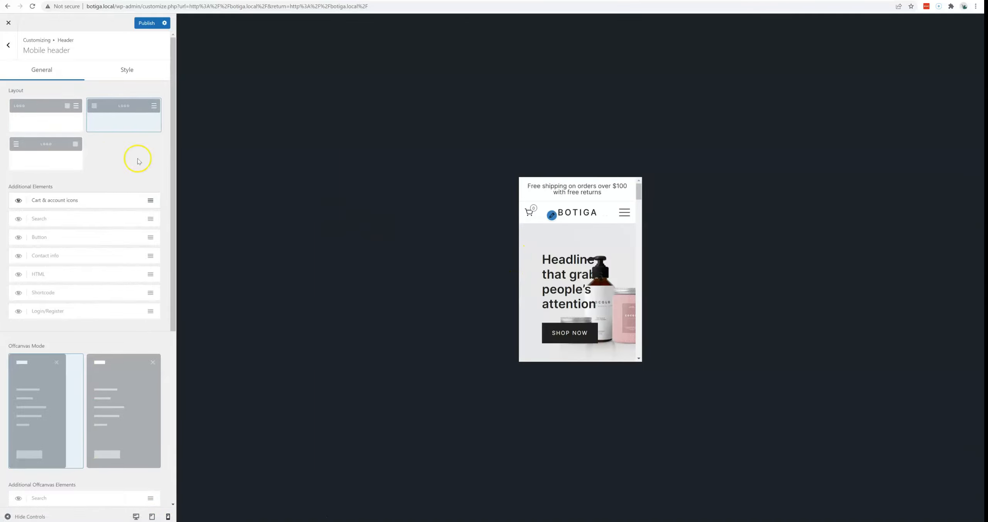
left_click(58, 150)
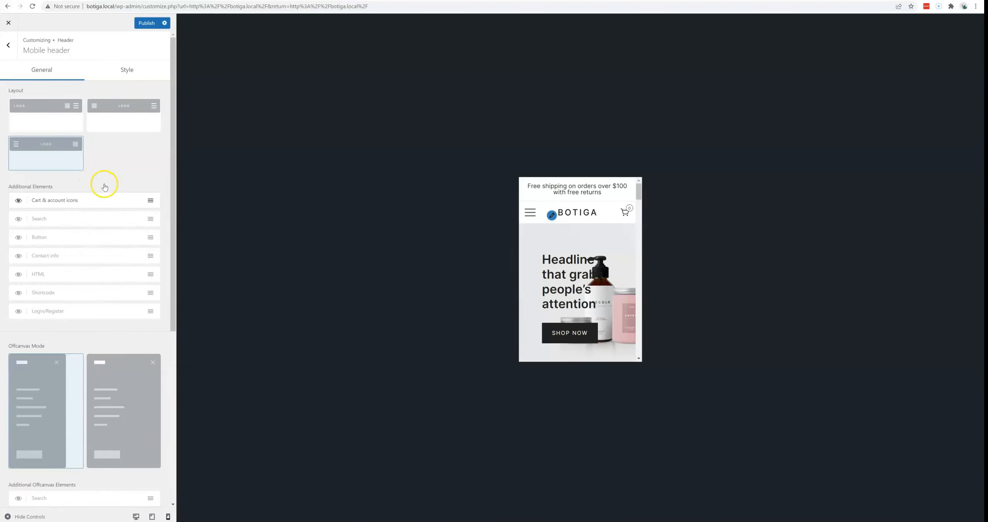
left_click(19, 200)
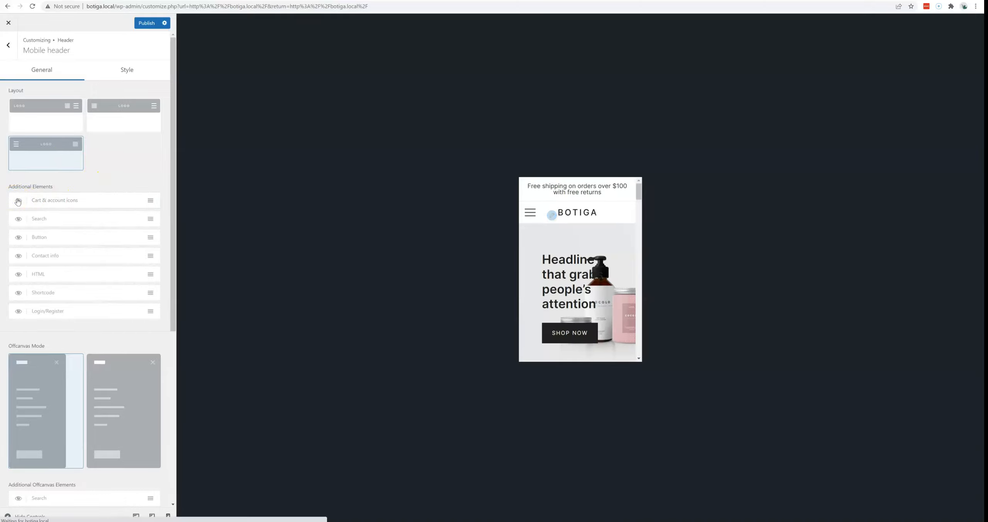
Try showing the Search element in the mobile header, and hide it again
left_click(19, 223)
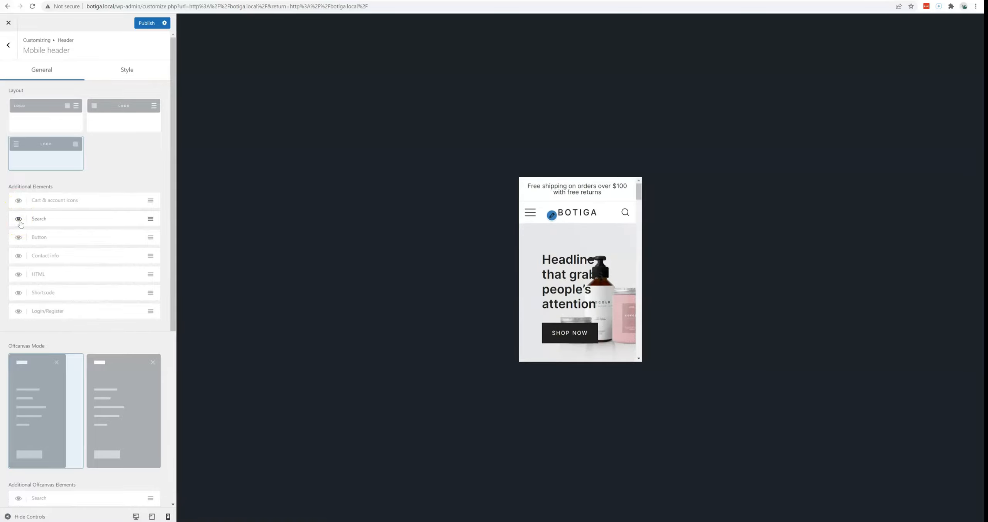
left_click(61, 266)
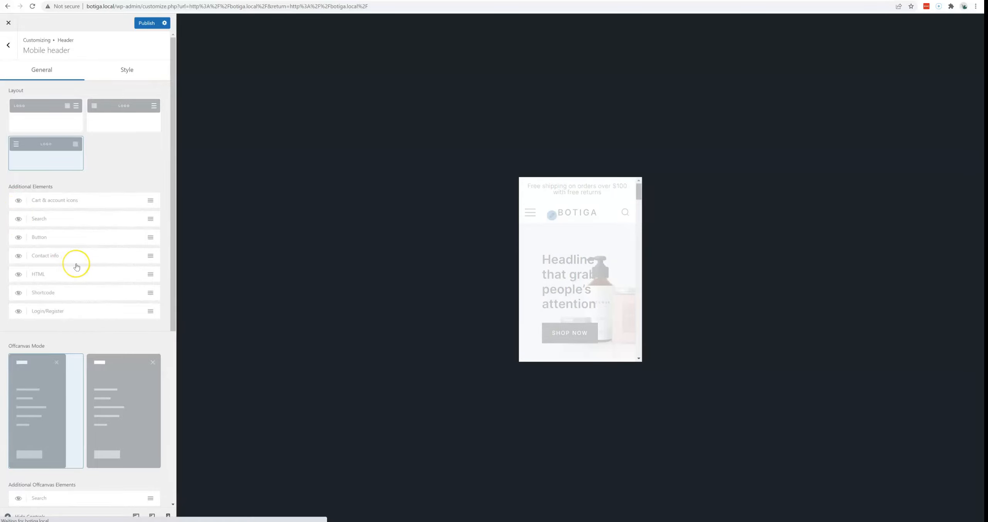
scroll(74, 267, "down", 2)
scroll(75, 267, "down", 3)
left_click(53, 256)
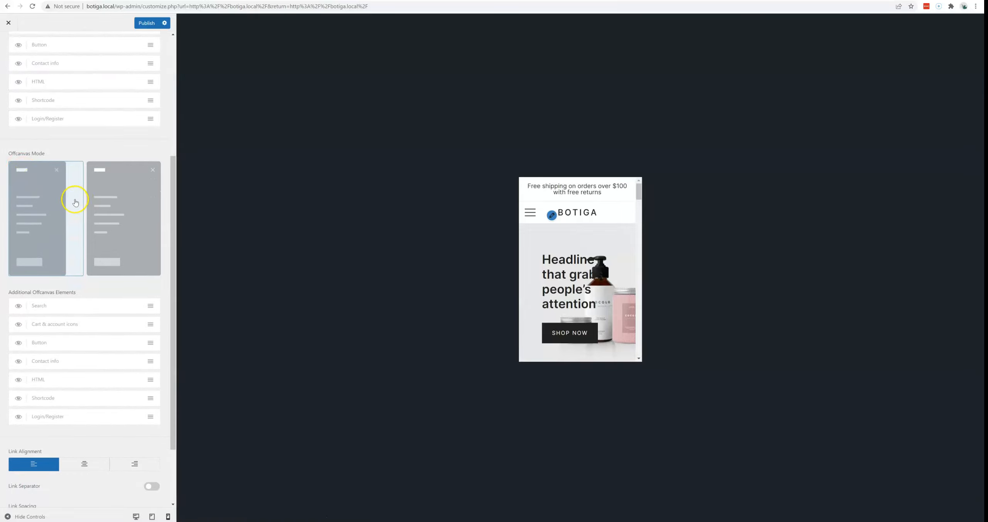
Show the Button element in the mobile offcanvas menu and open the menu in the preview to check it
scroll(74, 329, "down", 1)
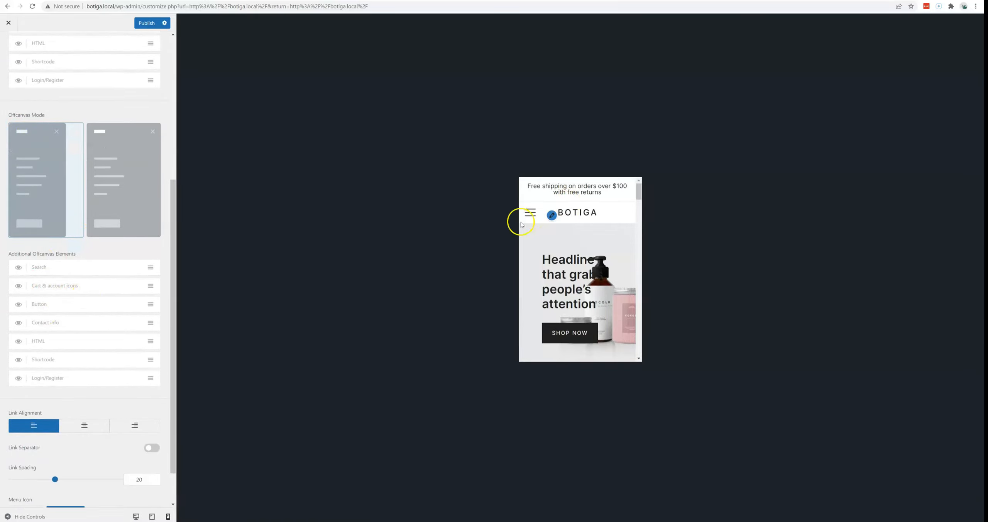
left_click(531, 215)
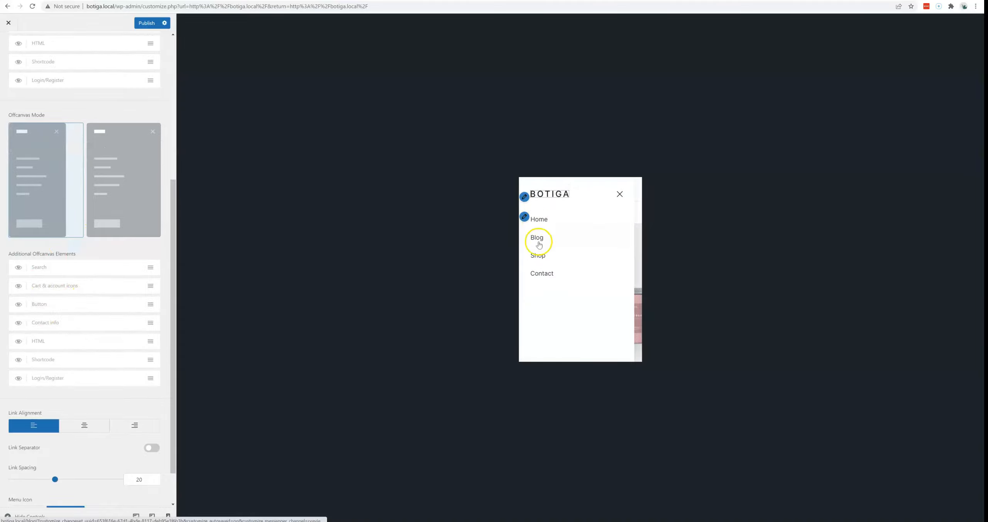
left_click(19, 305)
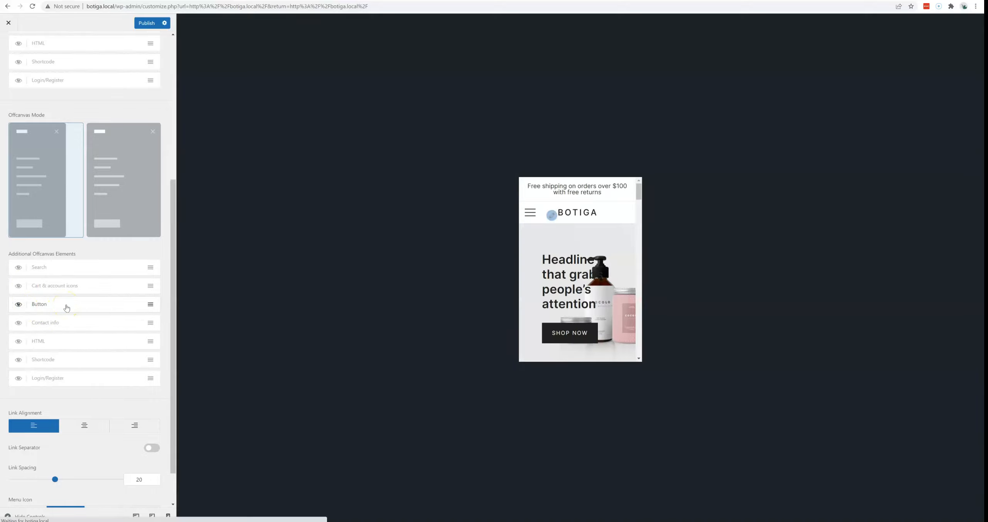
left_click(532, 212)
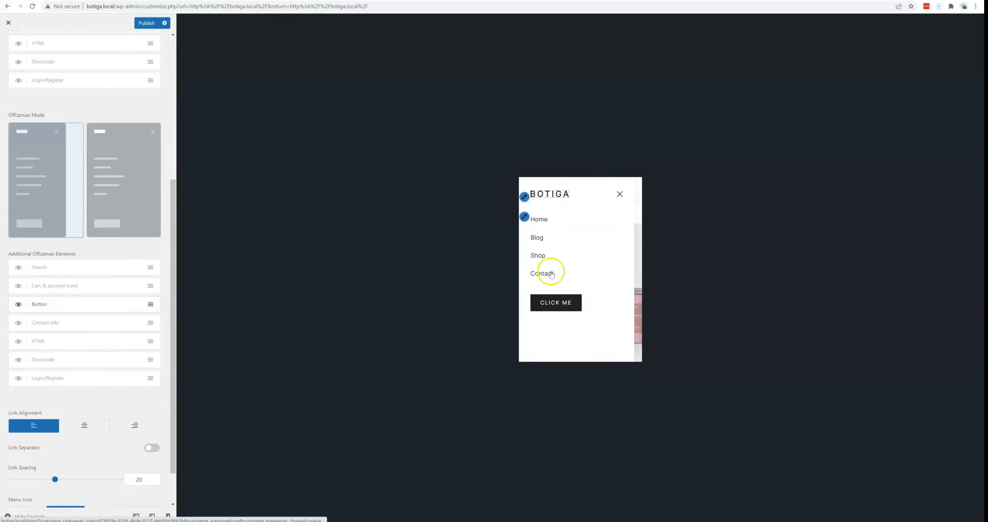
scroll(116, 310, "down", 1)
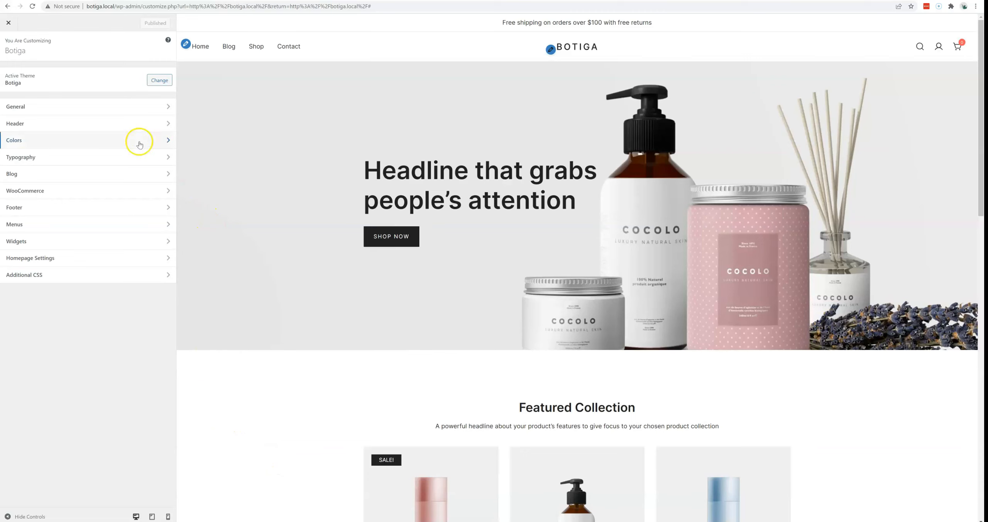
In the Colors settings, try the green, purple and dark orange preset palettes, and apply the coral red palette
left_click(133, 142)
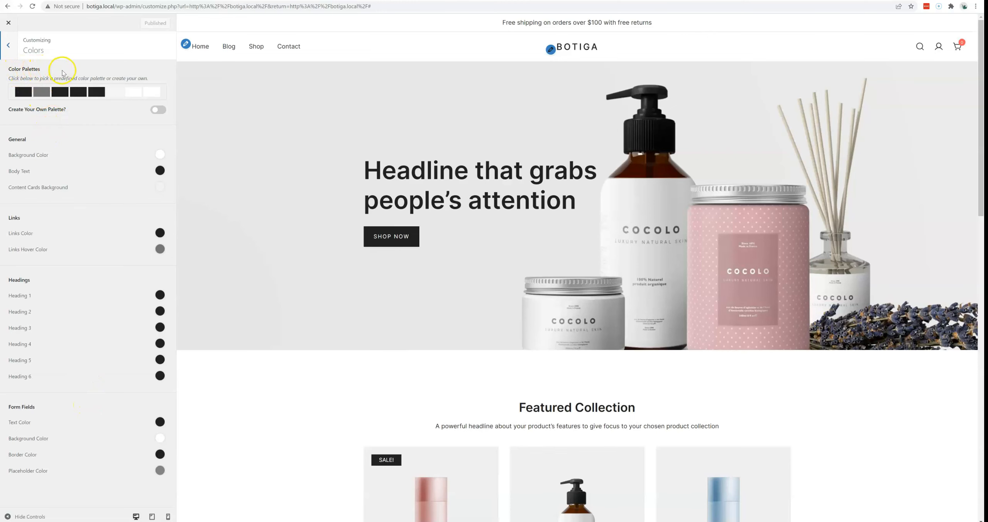
scroll(335, 220, "down", 5)
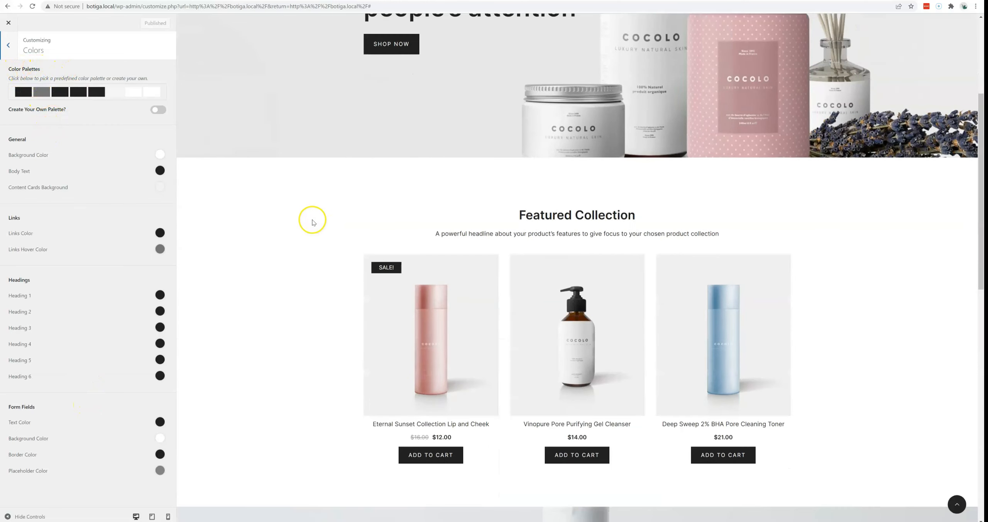
left_click(60, 92)
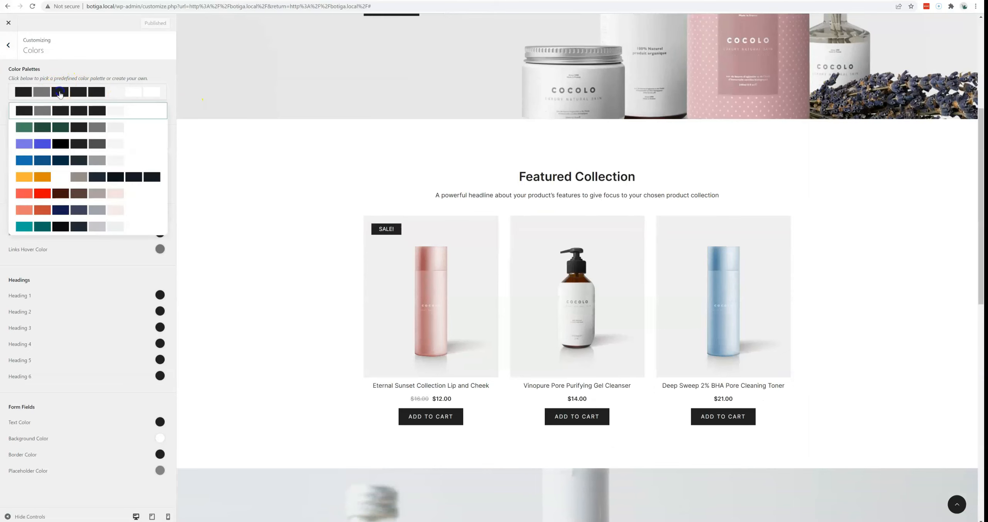
left_click(55, 127)
left_click(65, 93)
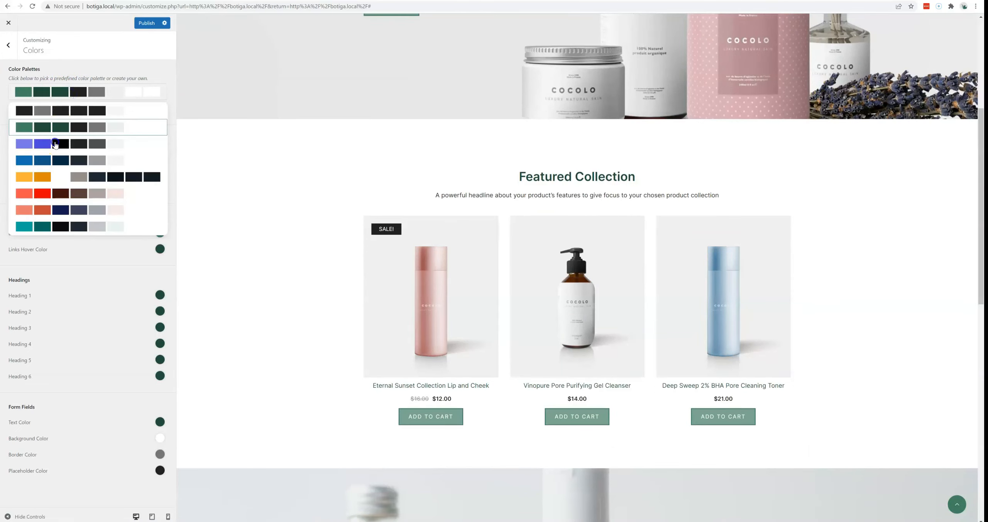
left_click(55, 144)
left_click(75, 94)
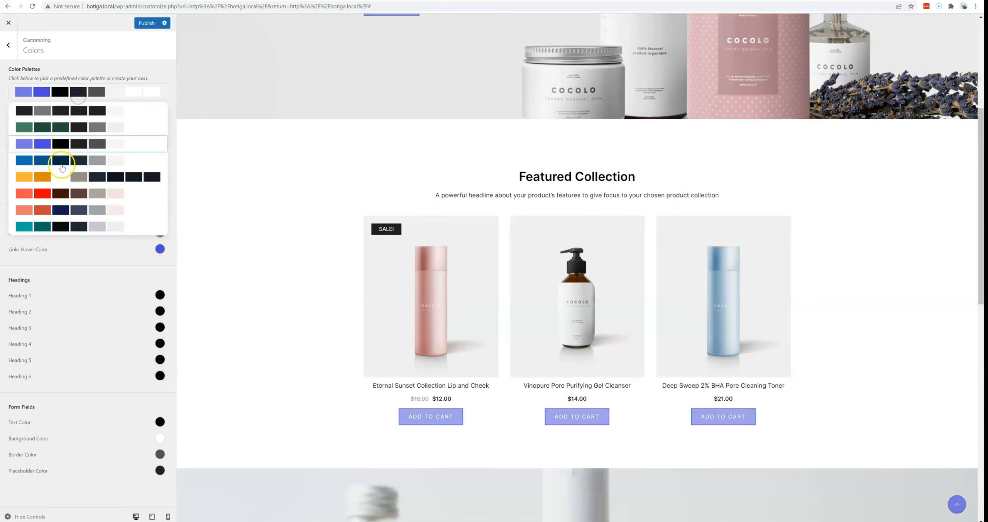
left_click(50, 172)
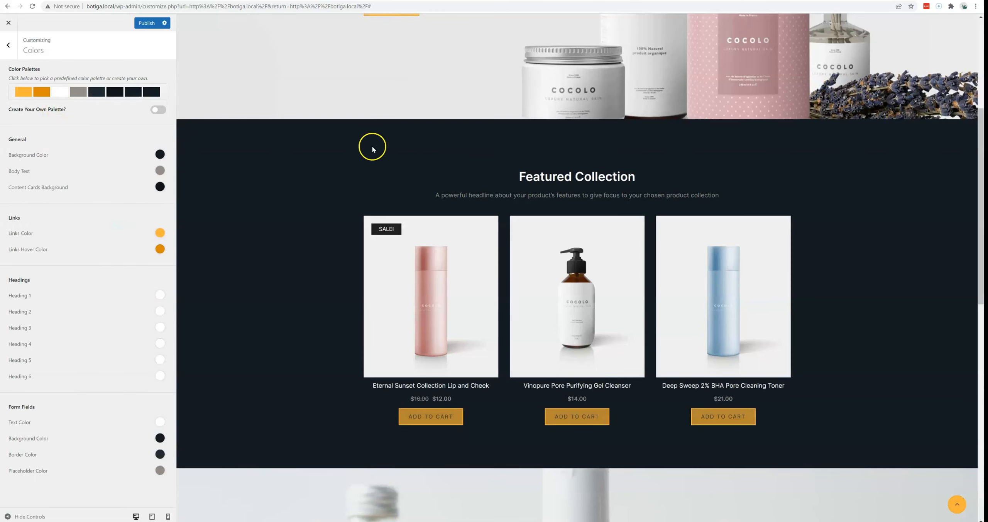
left_click(113, 92)
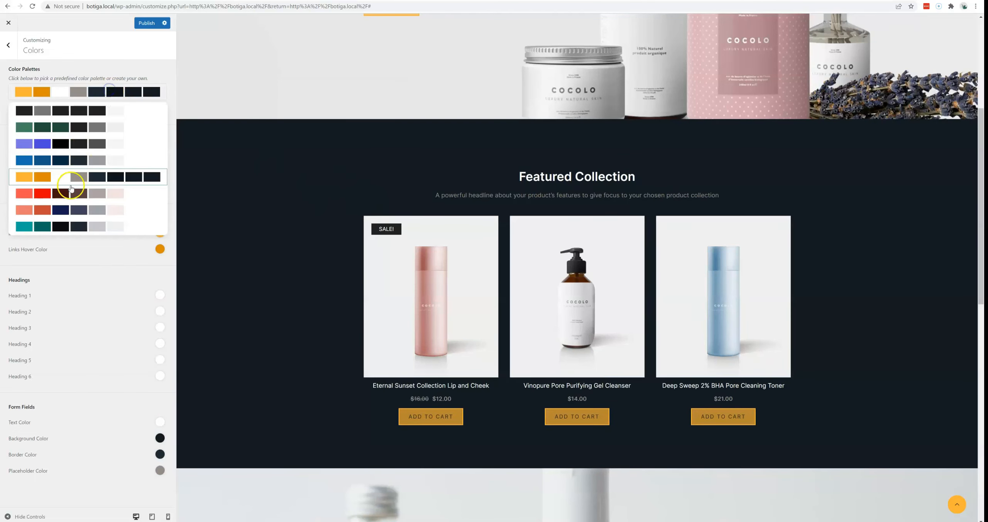
left_click(65, 192)
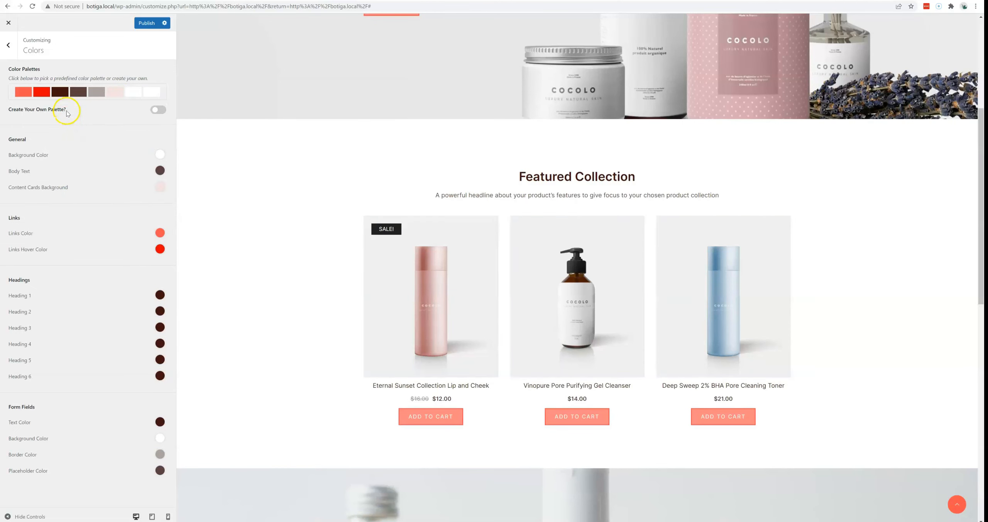
Enable creating a custom palette and set its first color to yellow-green
left_click(158, 112)
left_click(39, 135)
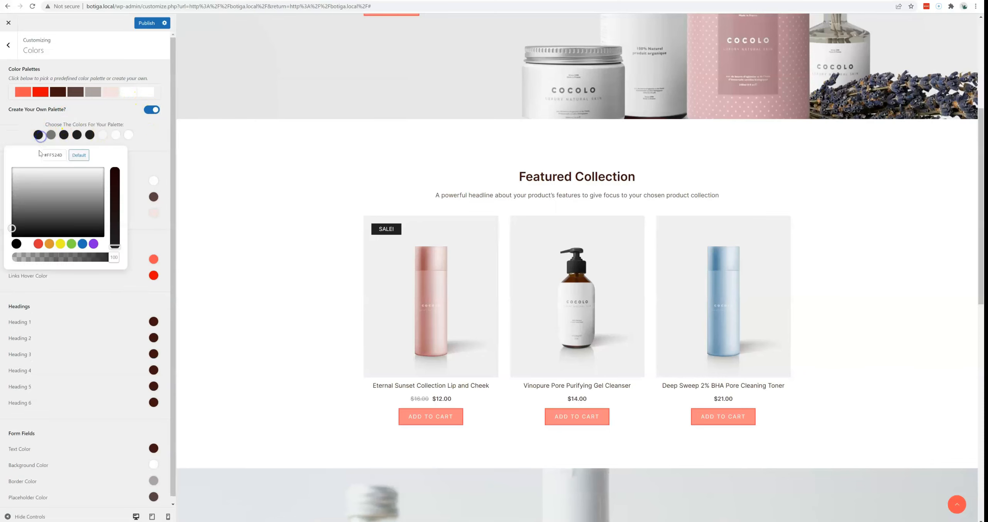
left_click(51, 244)
left_click_drag(43, 193, 29, 180)
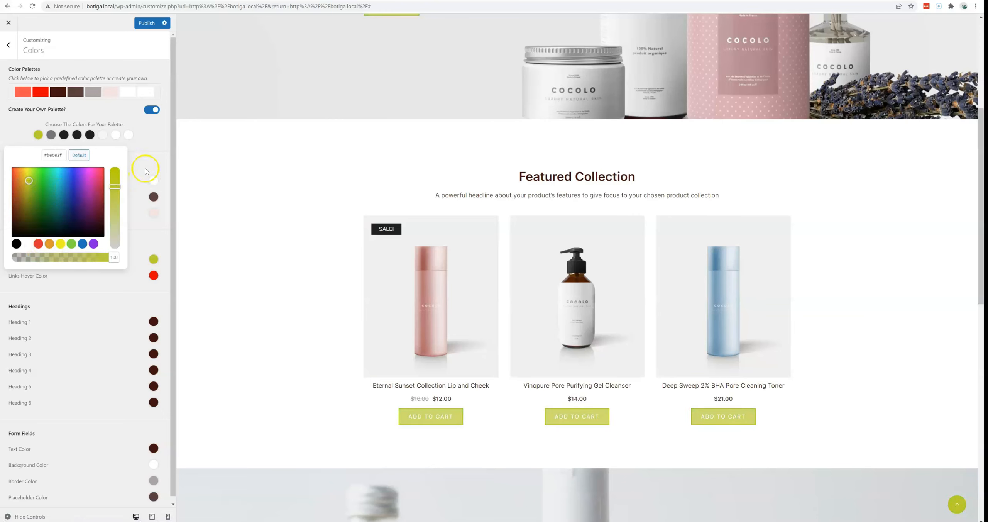
Set the custom palette's second color to bright green and its third color to gray #919191
left_click(54, 135)
left_click(83, 244)
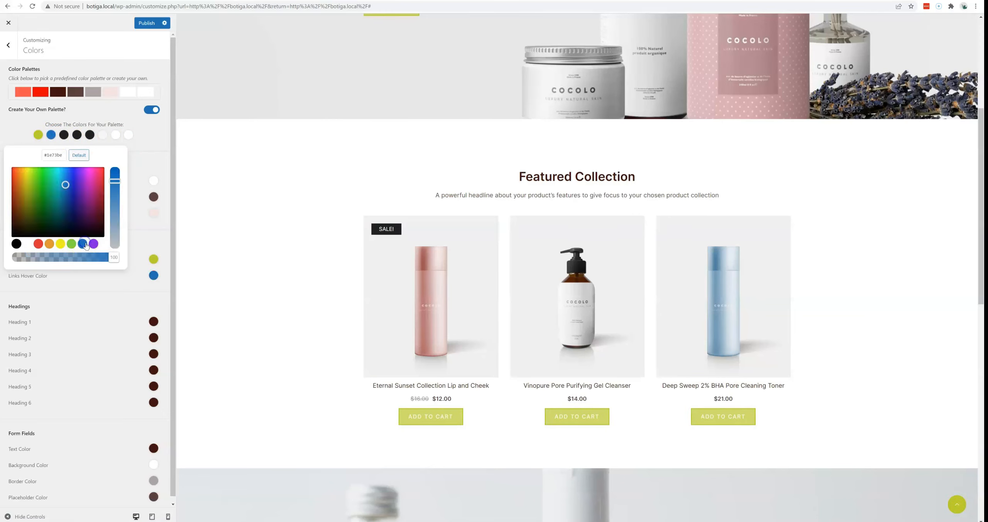
left_click(50, 174)
left_click(68, 136)
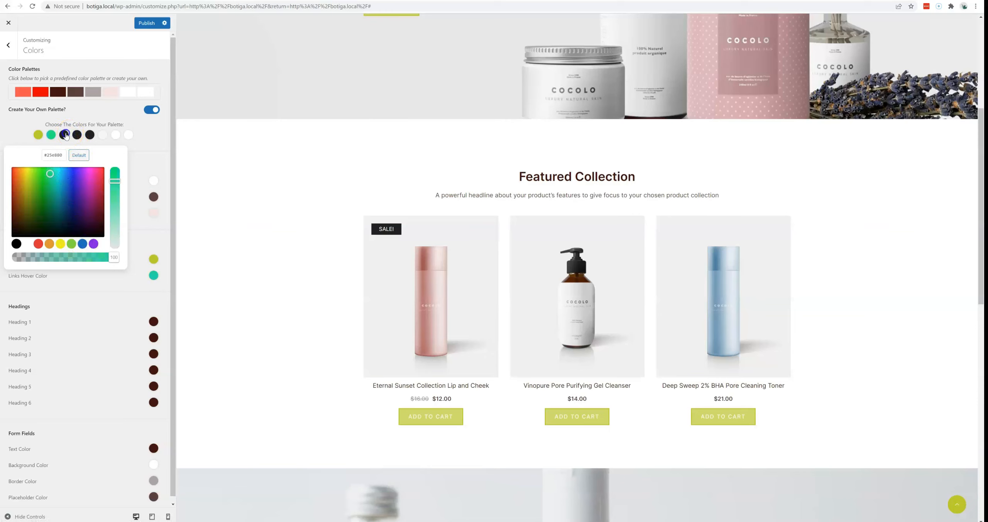
left_click(77, 187)
left_click(89, 198)
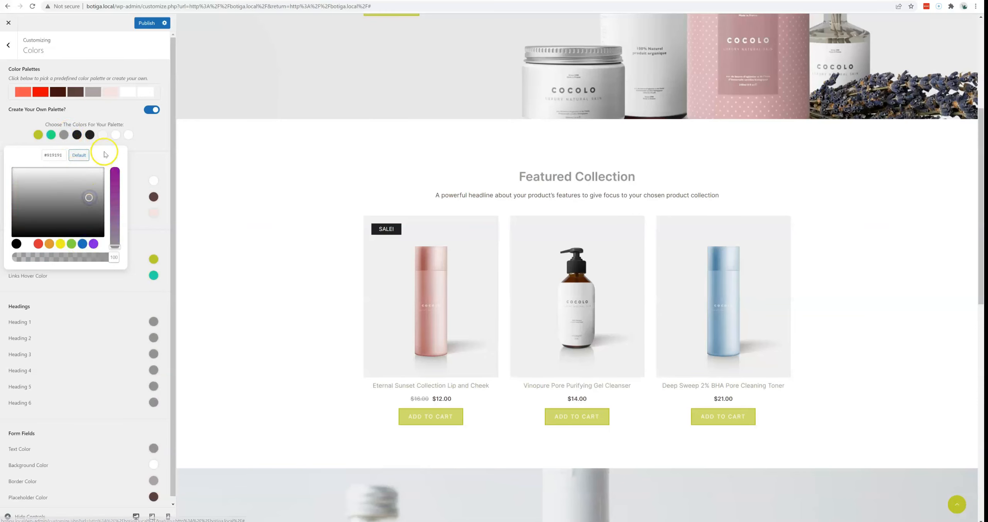
left_click(144, 144)
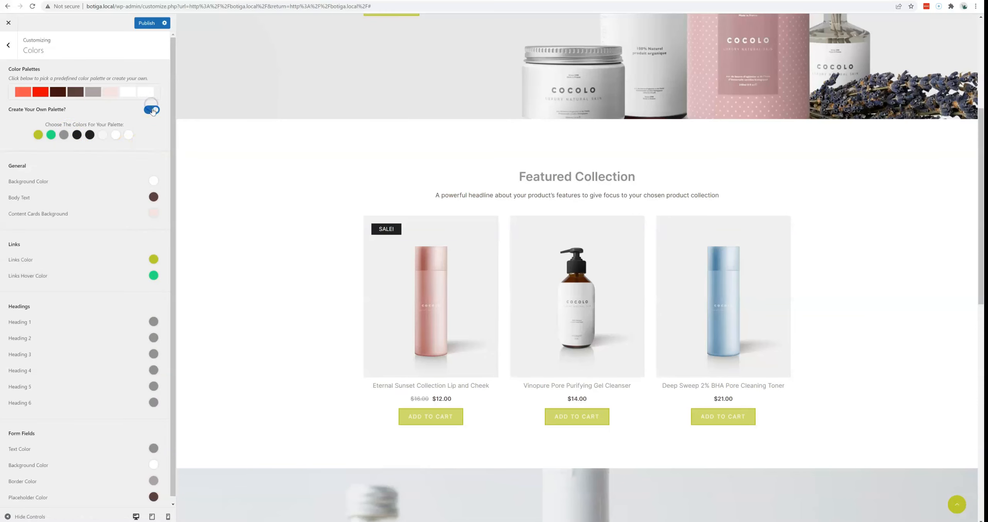
Set the custom palette's fourth color, used for body text, to magenta
scroll(155, 125, "down", 1)
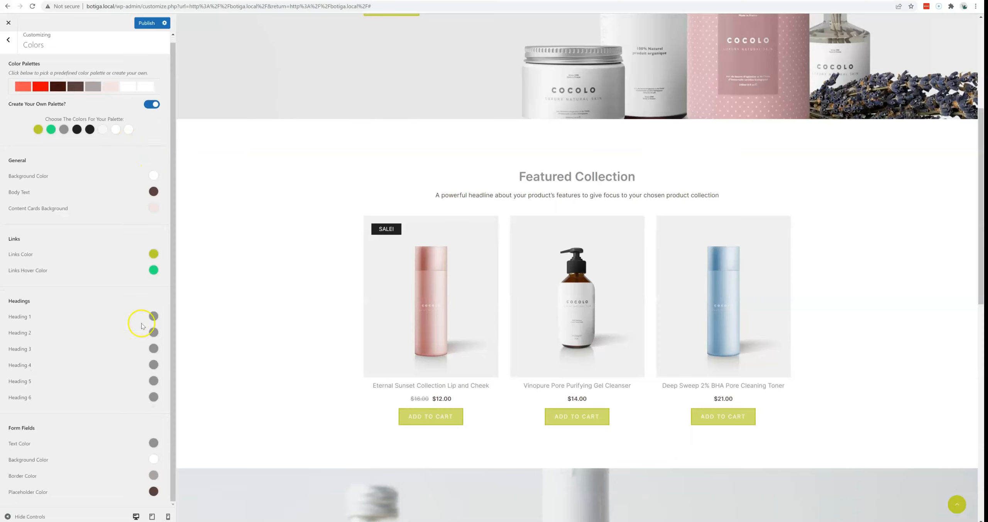
left_click(77, 131)
left_click(84, 240)
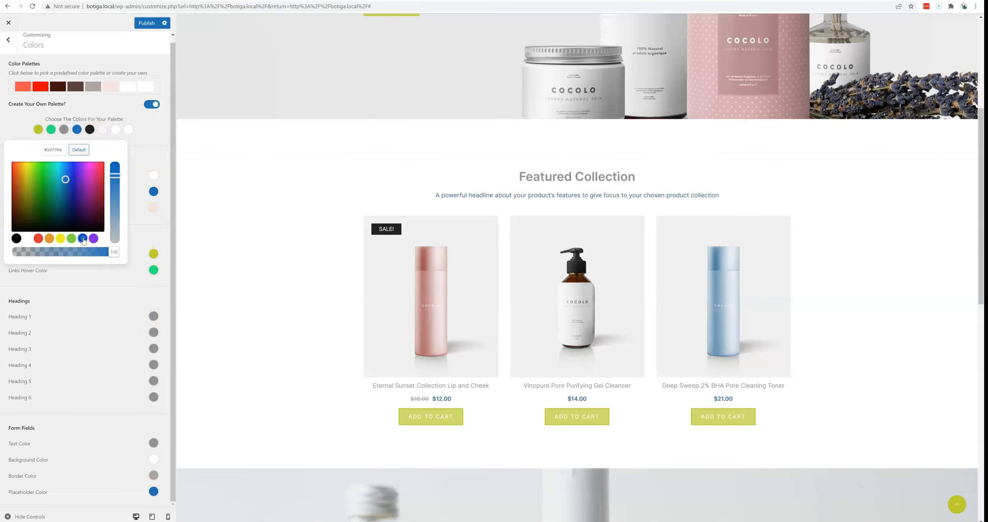
left_click(115, 176)
left_click(133, 191)
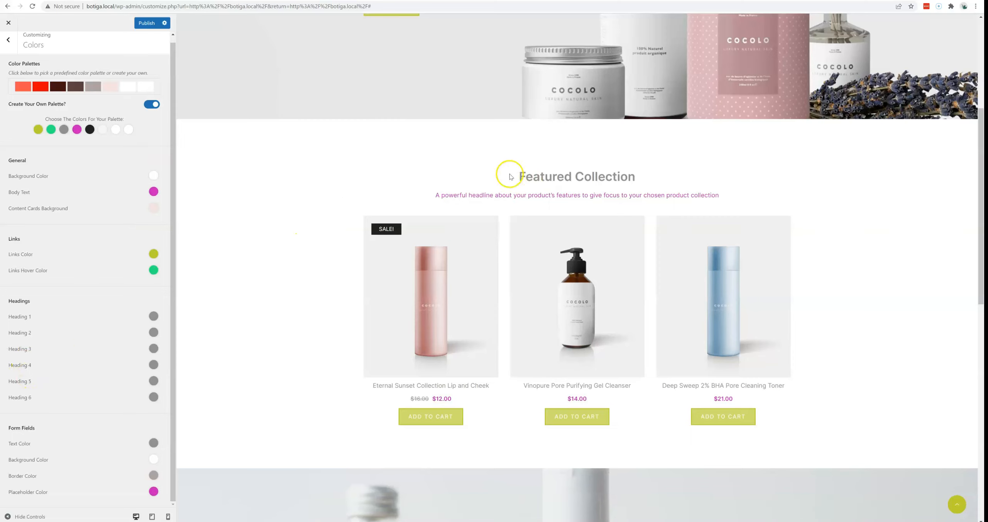
Set the Heading 3 color, used by the Featured Collection title, to blue
left_click_drag(507, 176, 659, 183)
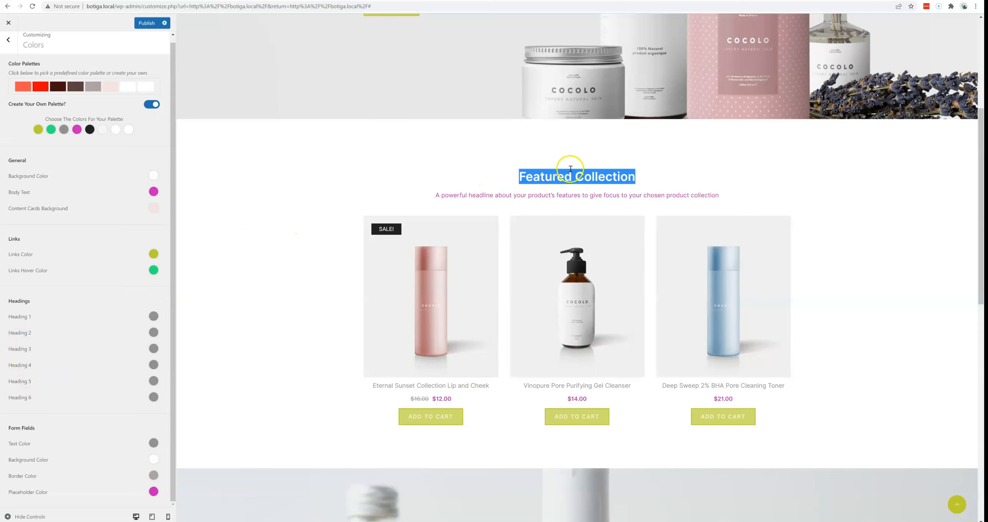
left_click(556, 170)
scroll(300, 189, "down", 2)
scroll(301, 188, "up", 2)
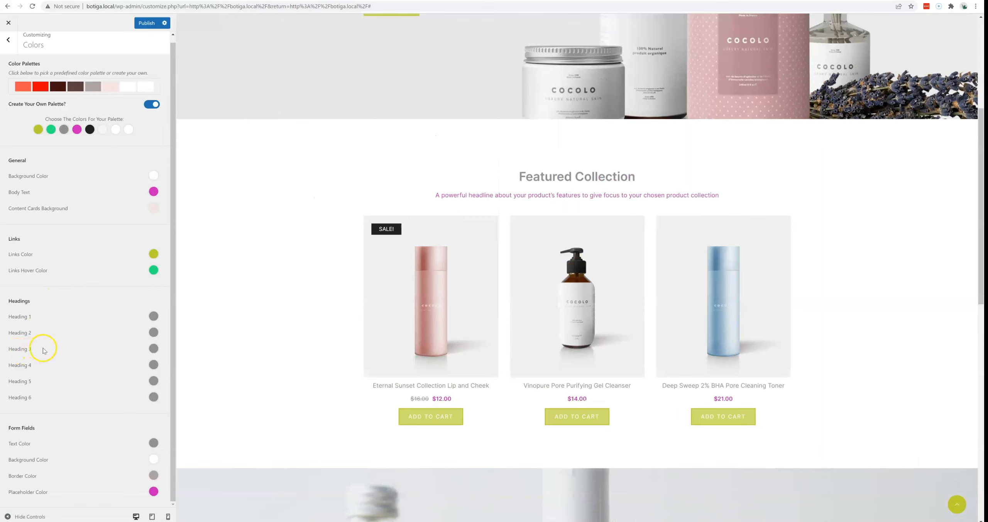
left_click(153, 348)
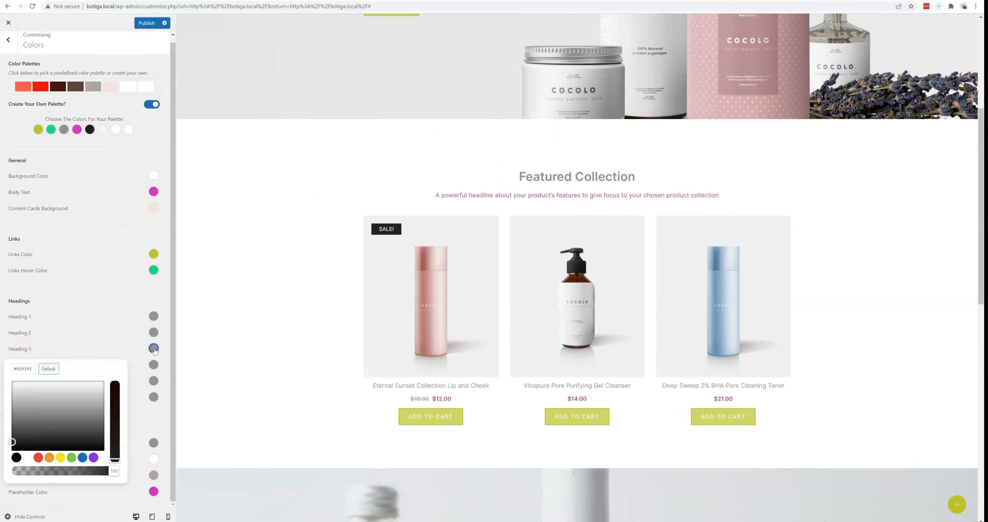
left_click(61, 457)
left_click(82, 458)
left_click(68, 387)
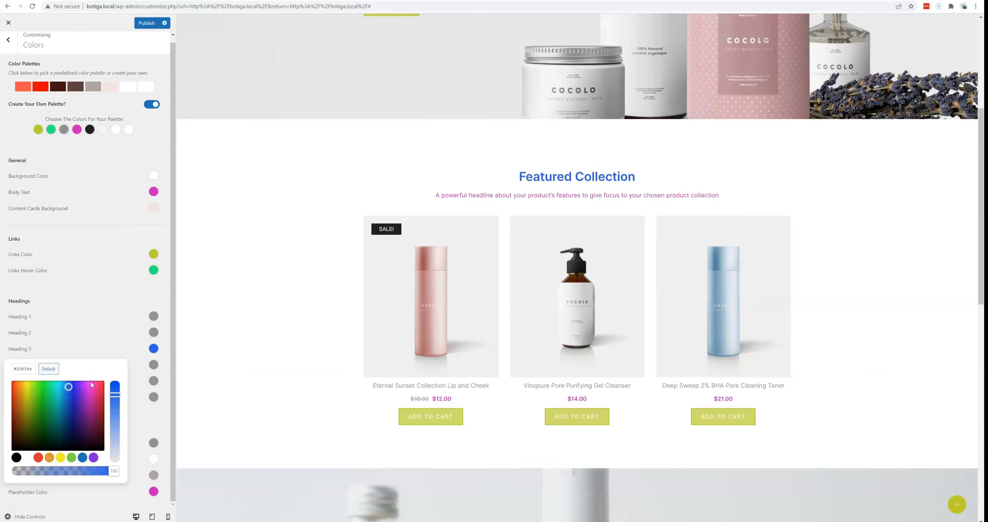
left_click(108, 321)
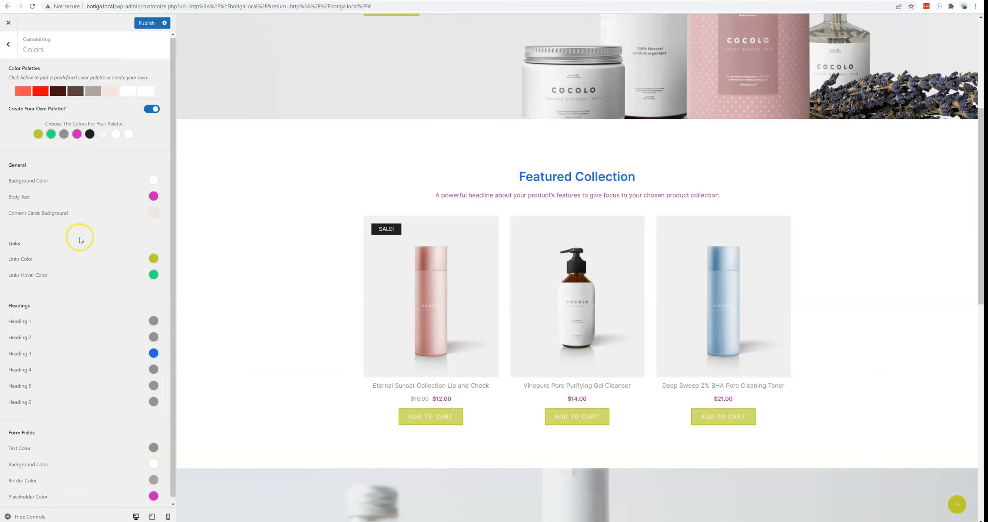
Examine the Main Header's style options for its background, text, submenu and mini cart colors
left_click(8, 45)
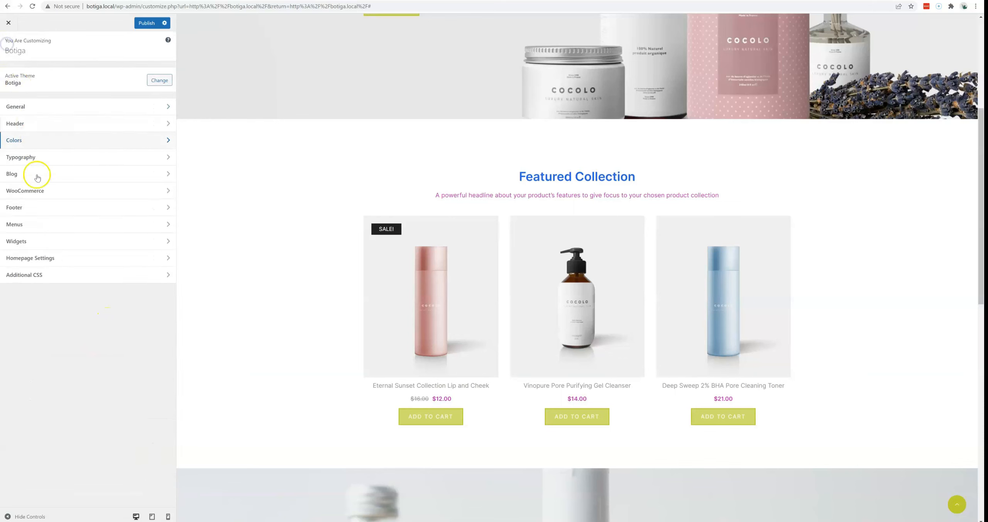
left_click(45, 124)
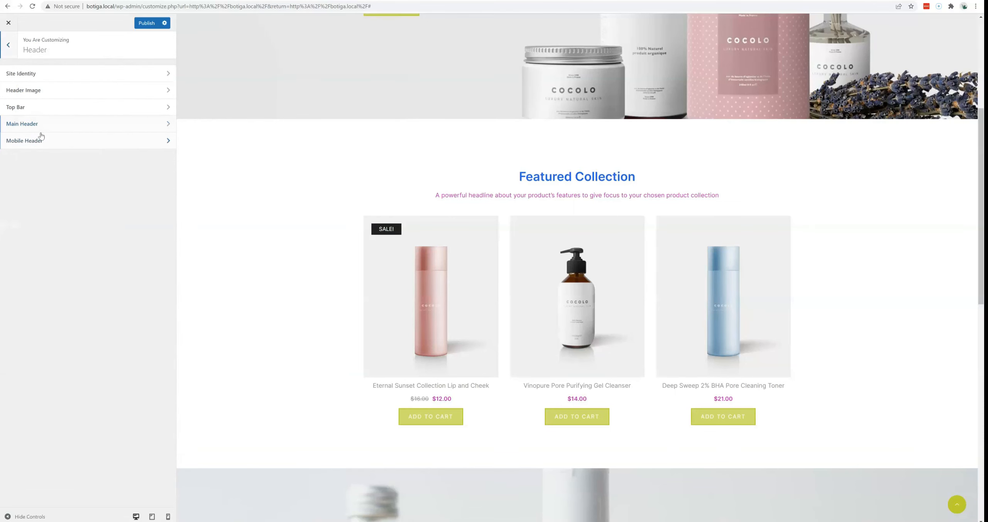
scroll(287, 260, "up", 5)
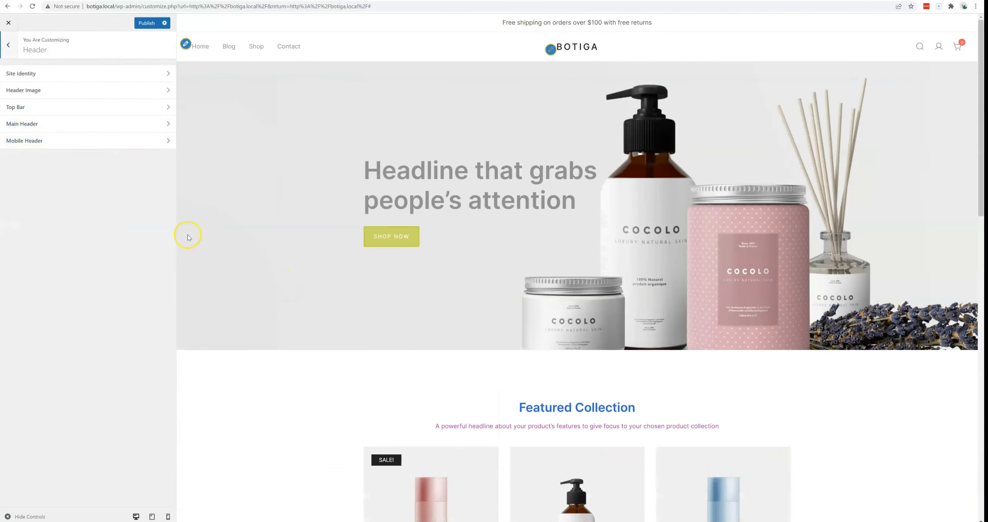
left_click(61, 125)
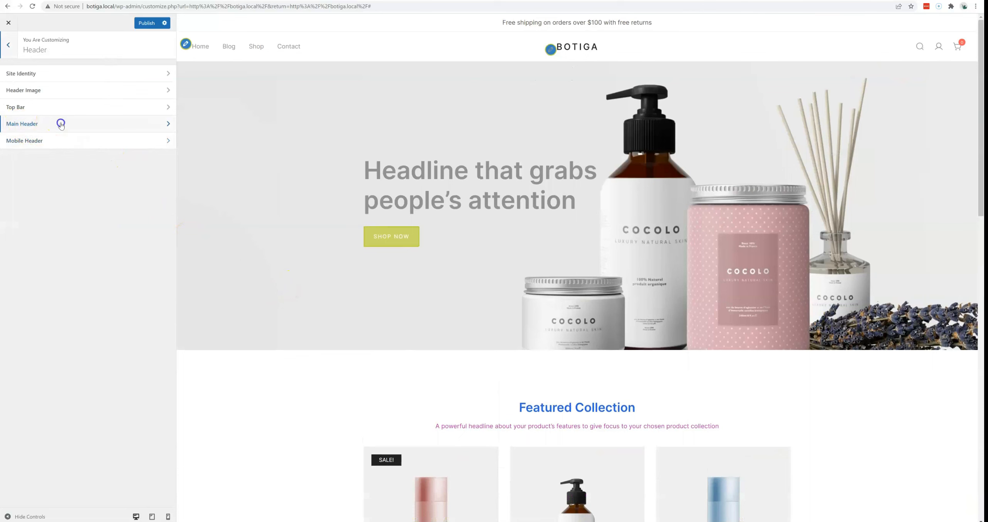
left_click(121, 70)
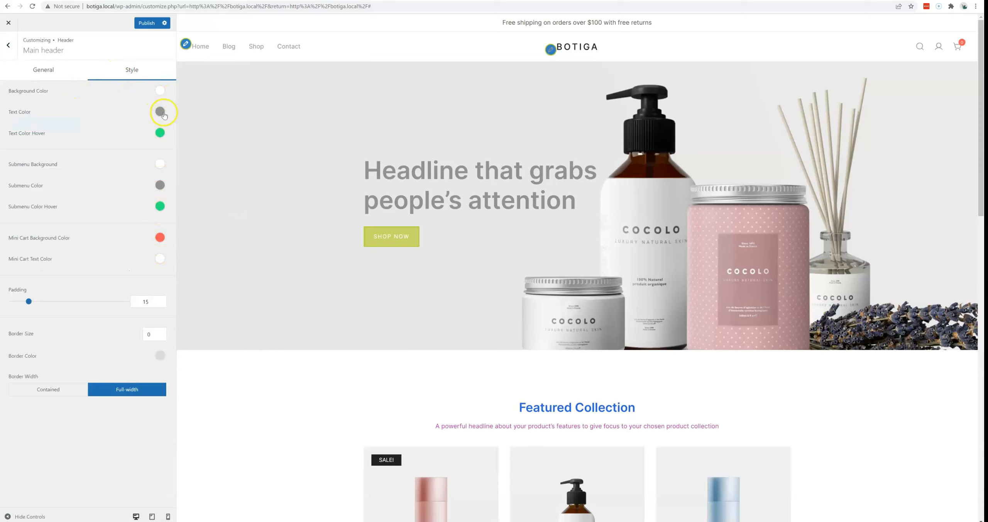
left_click(8, 45)
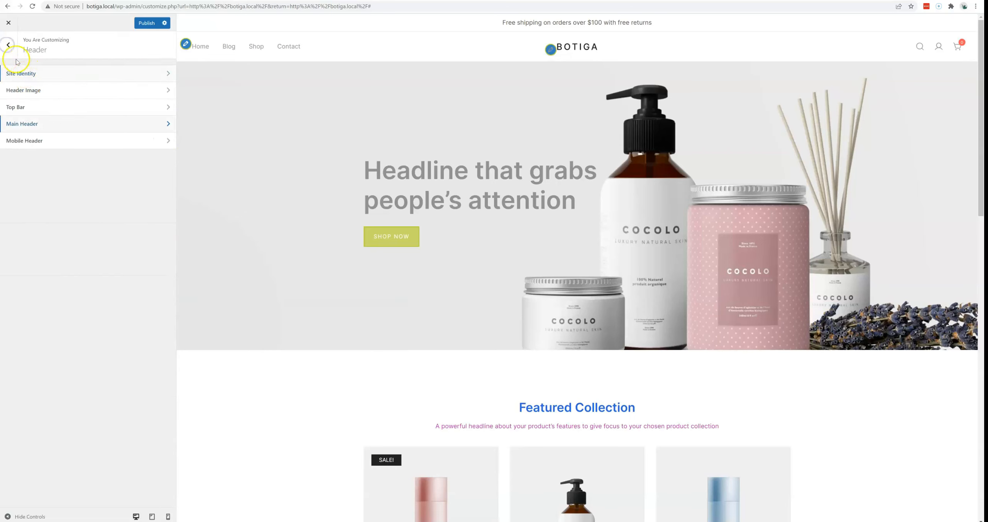
left_click(9, 46)
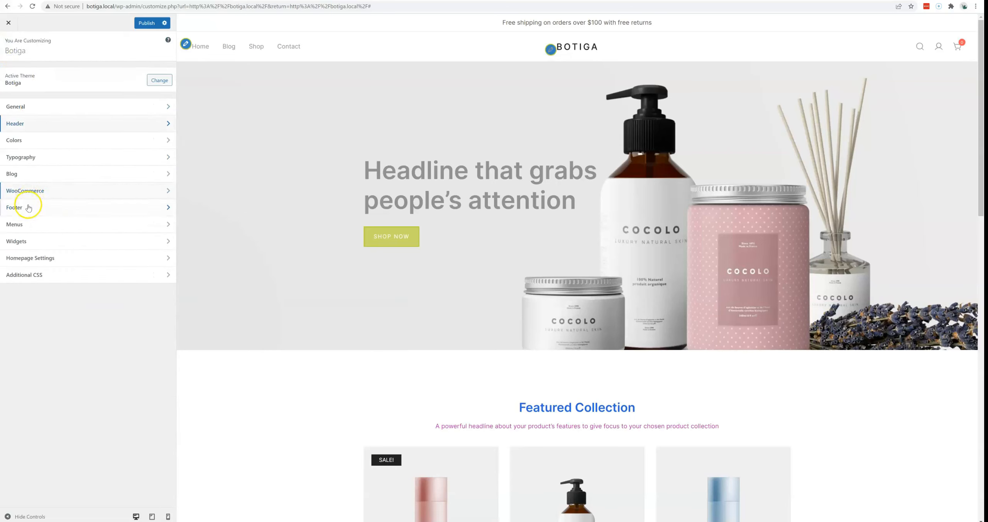
Examine the footer widgets' style options for background, title, text and link colors
left_click(27, 208)
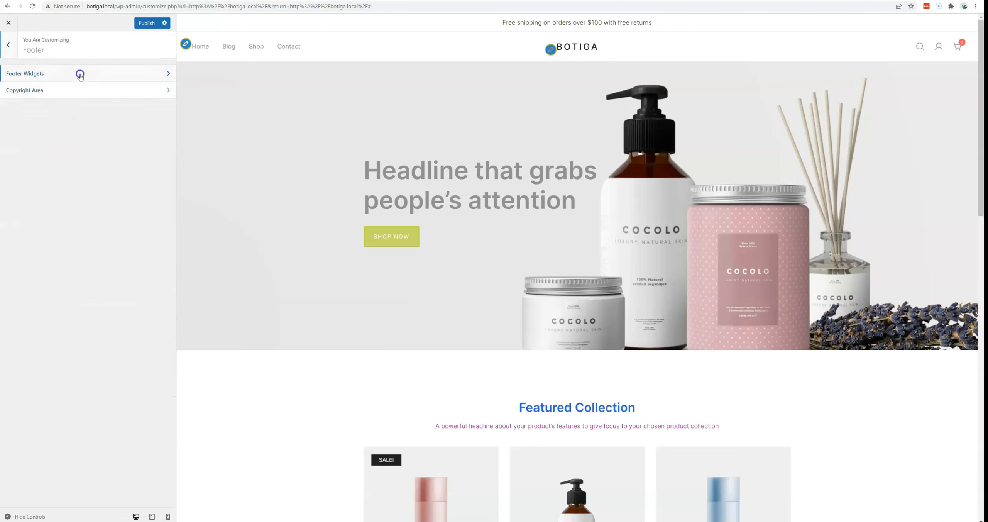
left_click(80, 74)
left_click(114, 72)
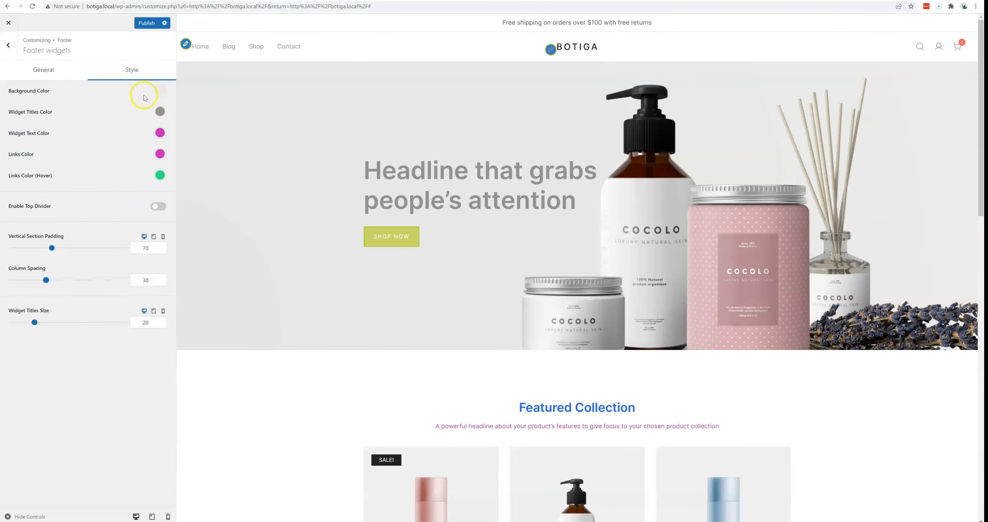
left_click(8, 46)
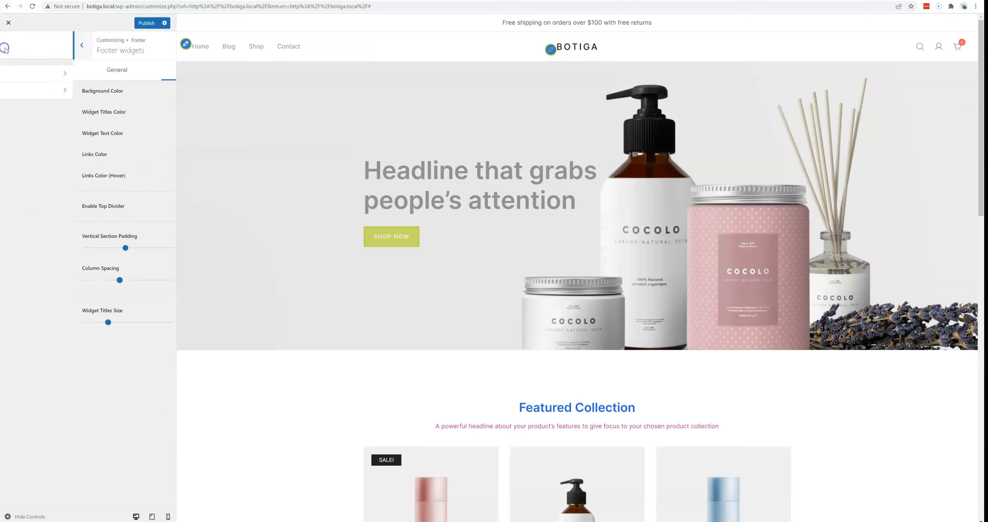
Set the background color of the footer's copyright area to teal
left_click(38, 93)
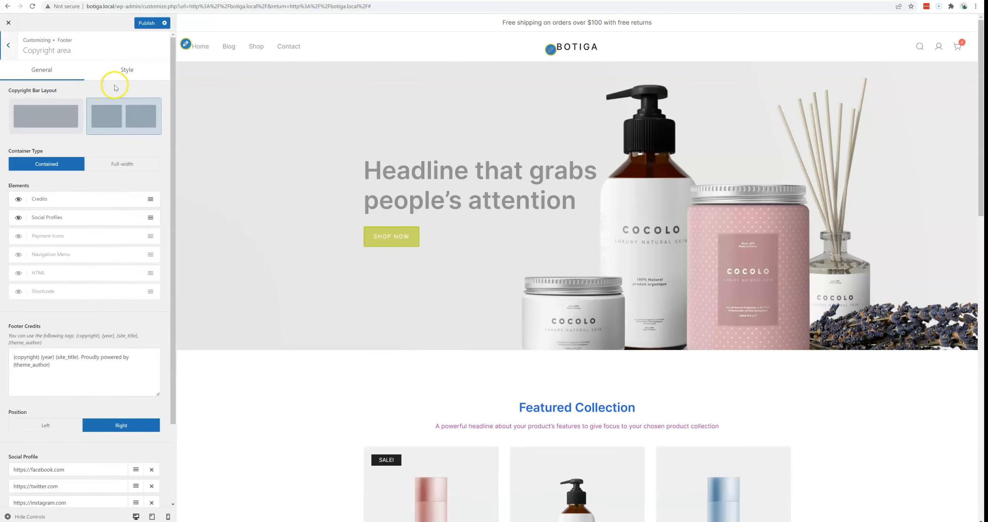
left_click(123, 70)
scroll(284, 313, "down", 15)
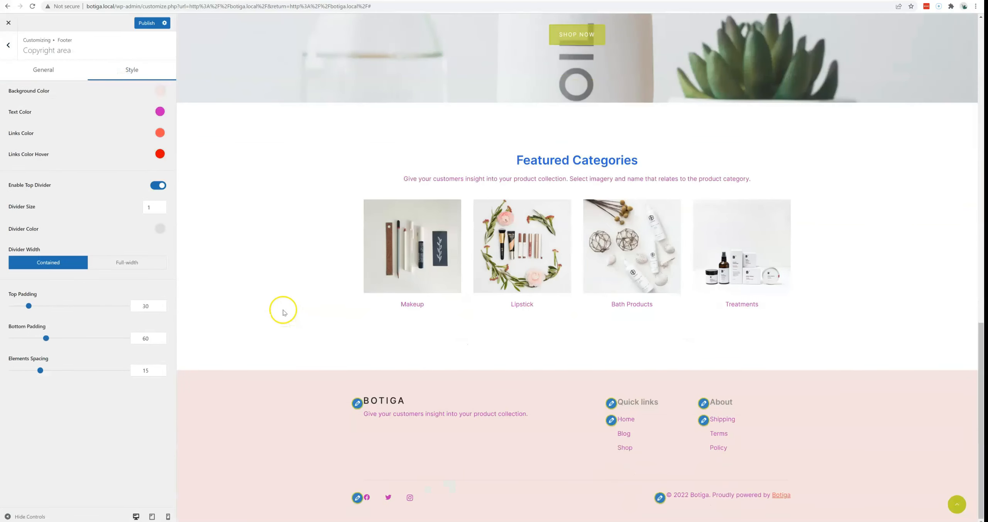
left_click(161, 91)
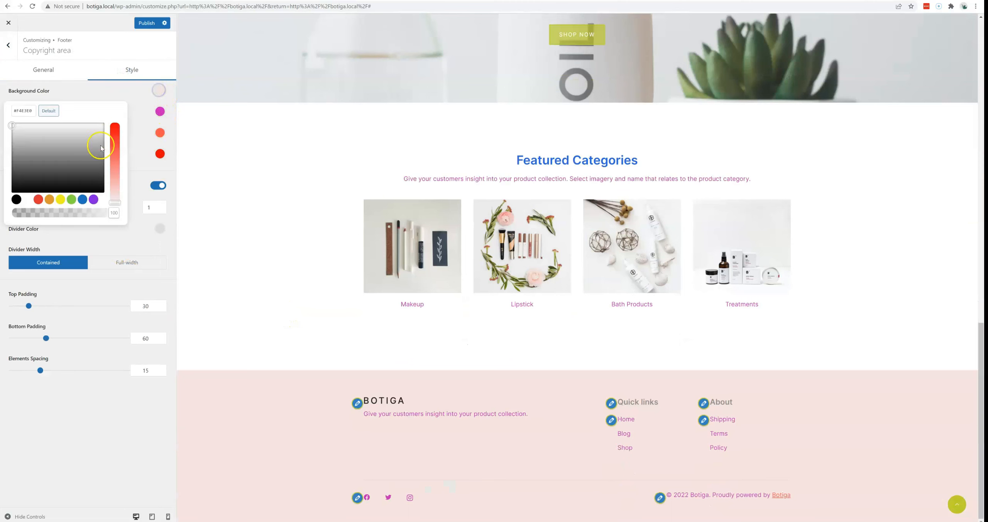
left_click(50, 199)
left_click_drag(77, 162, 82, 179)
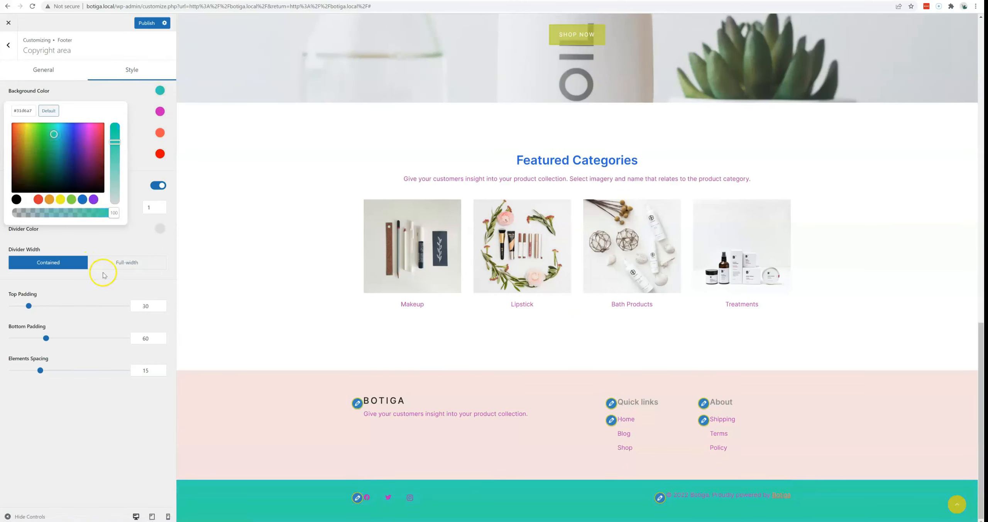
left_click(117, 246)
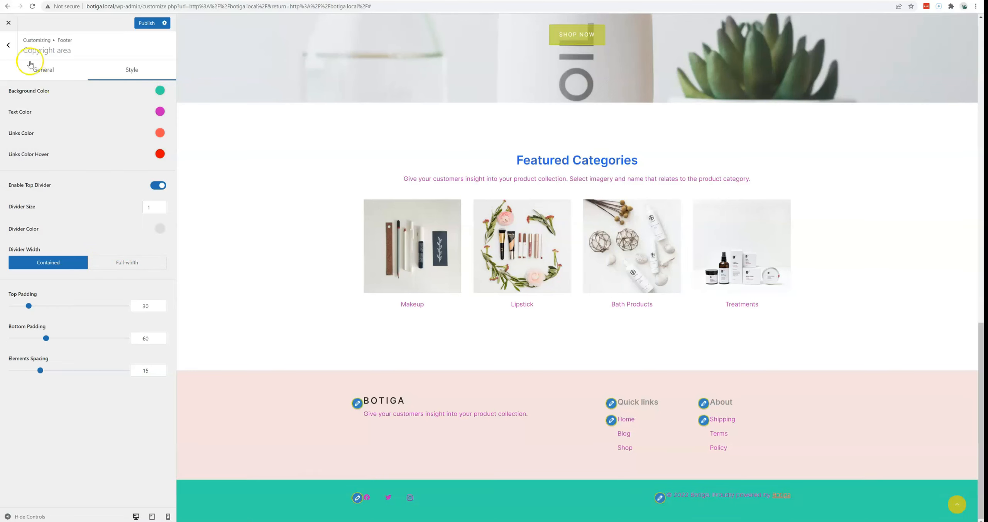
left_click(8, 45)
left_click(7, 47)
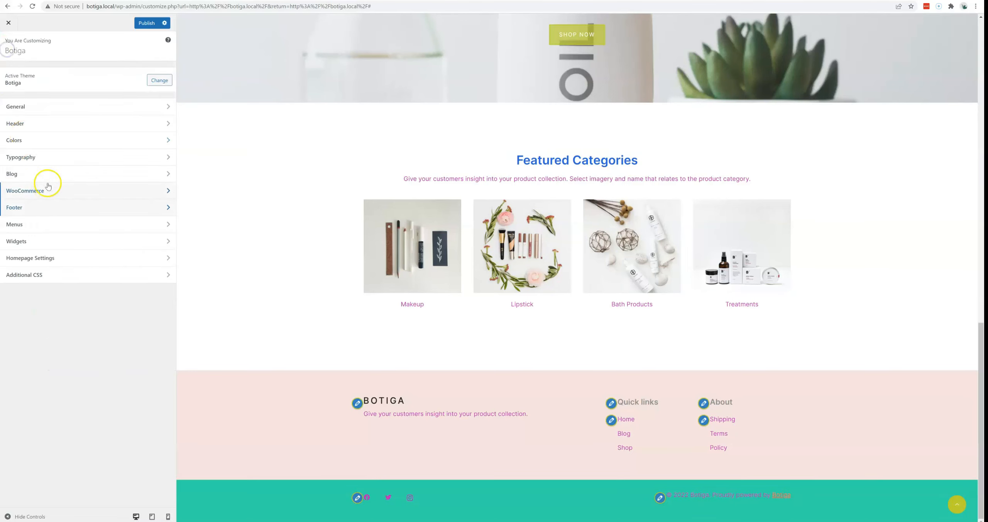
left_click(50, 109)
left_click(51, 111)
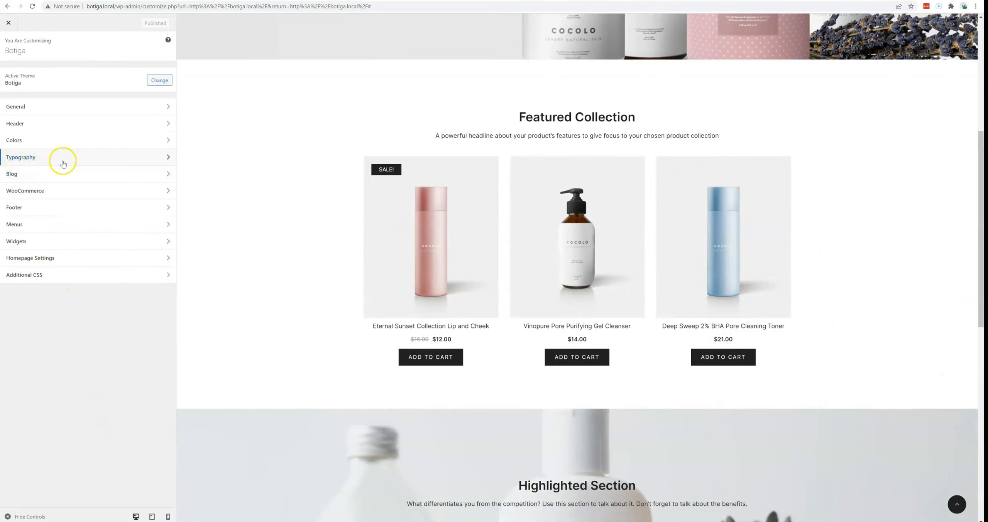
Open the typography settings for headings and look over the available options
left_click(41, 157)
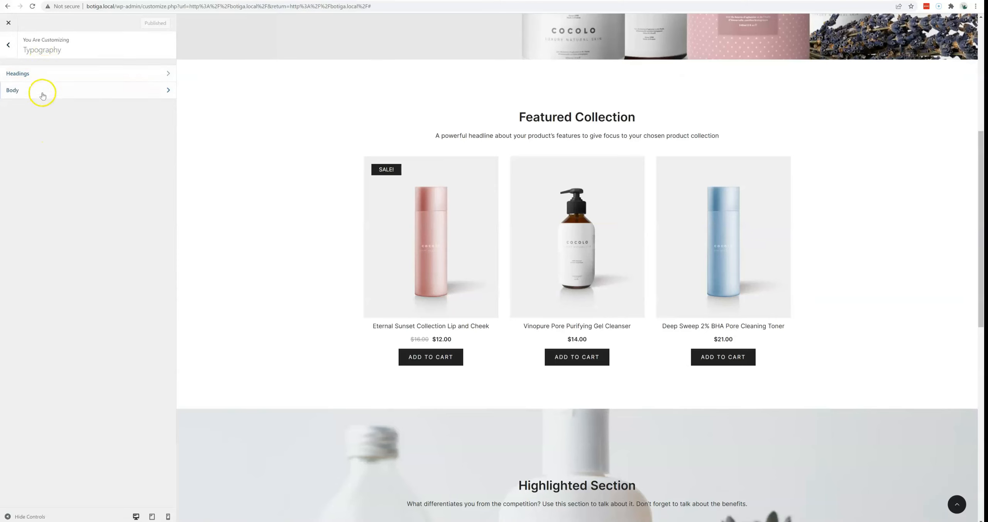
left_click(48, 74)
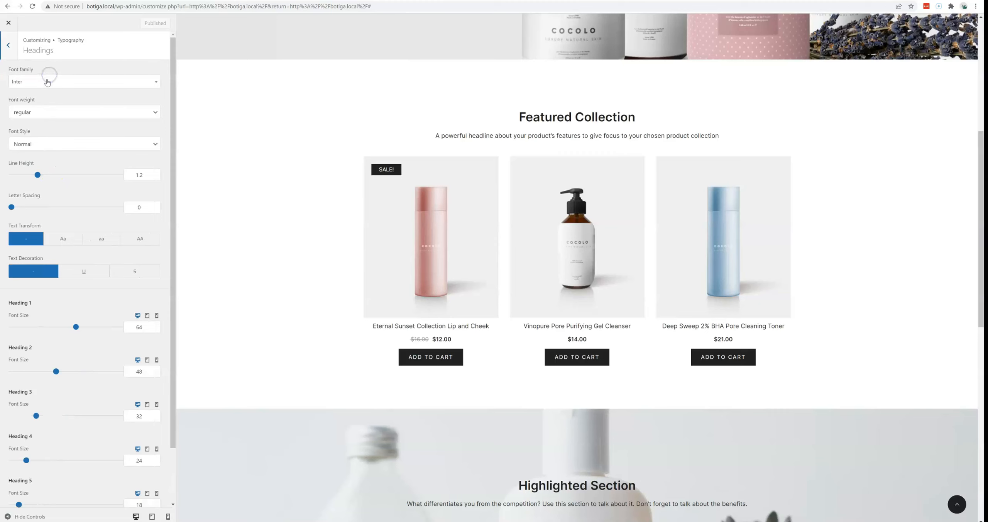
scroll(62, 201, "down", 2)
scroll(66, 208, "up", 2)
Set the headings' font family to Open Sans
left_click(44, 83)
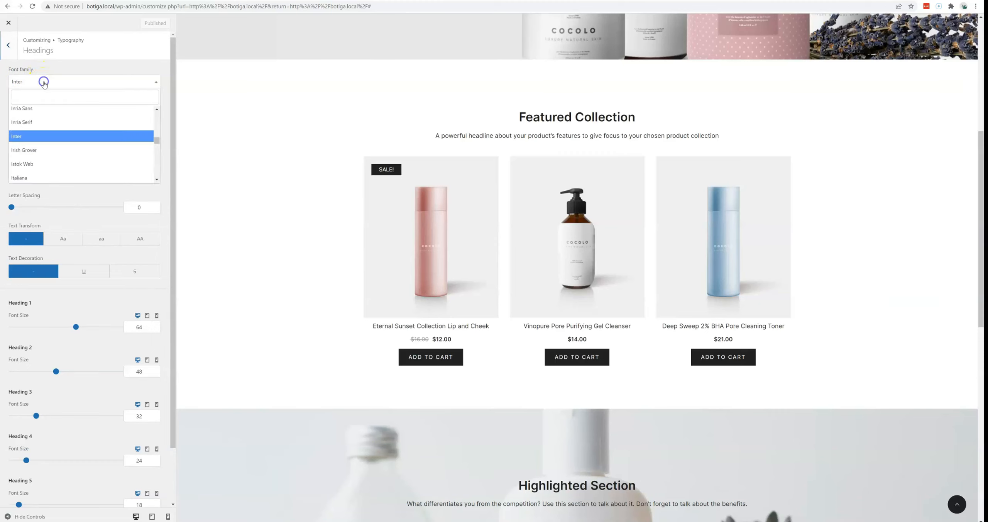
left_click(24, 98)
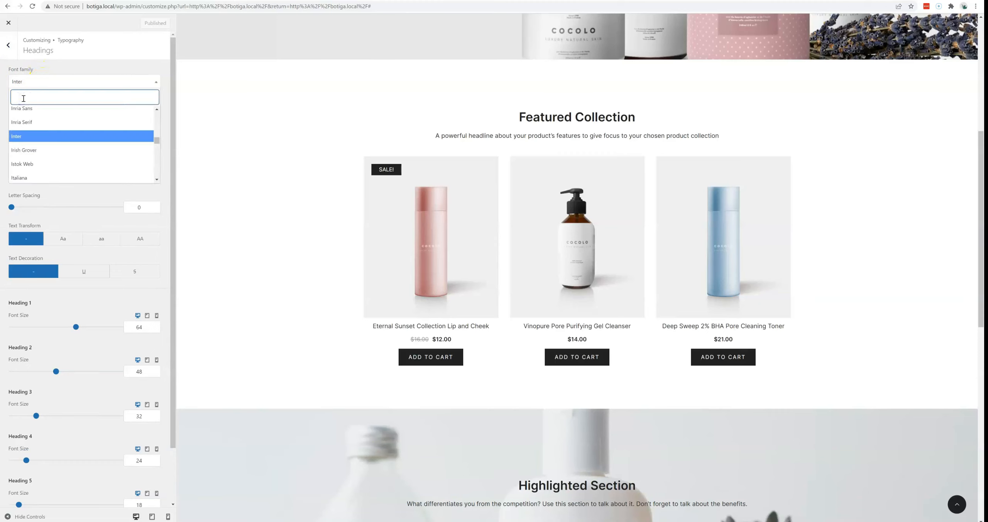
type("open san")
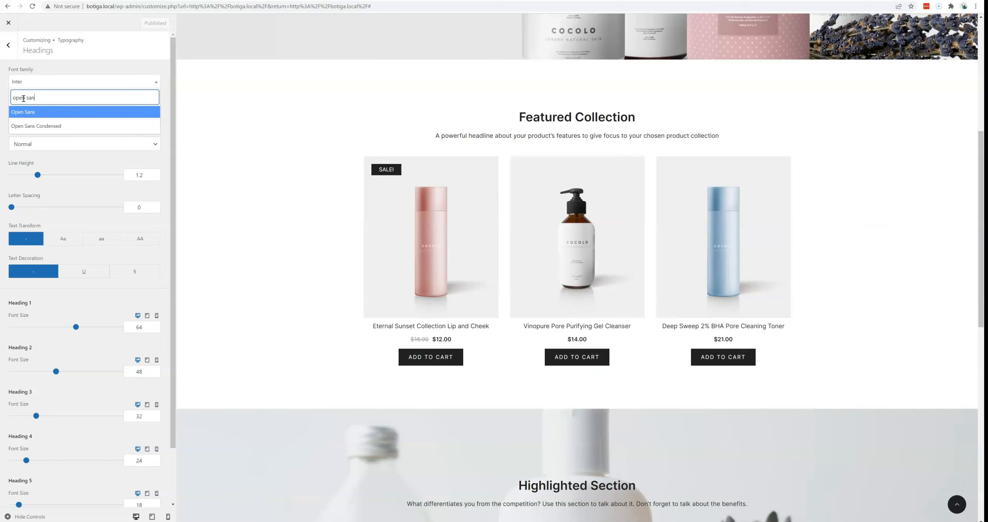
left_click(23, 111)
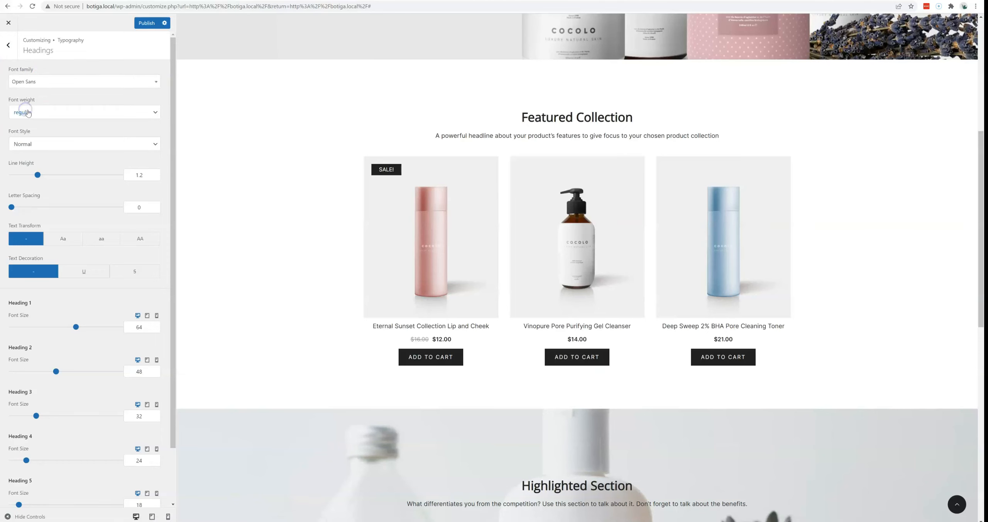
left_click(553, 117)
Change the headings' font family to Pacifico and check its font weight options
left_click(29, 84)
scroll(38, 138, "down", 8)
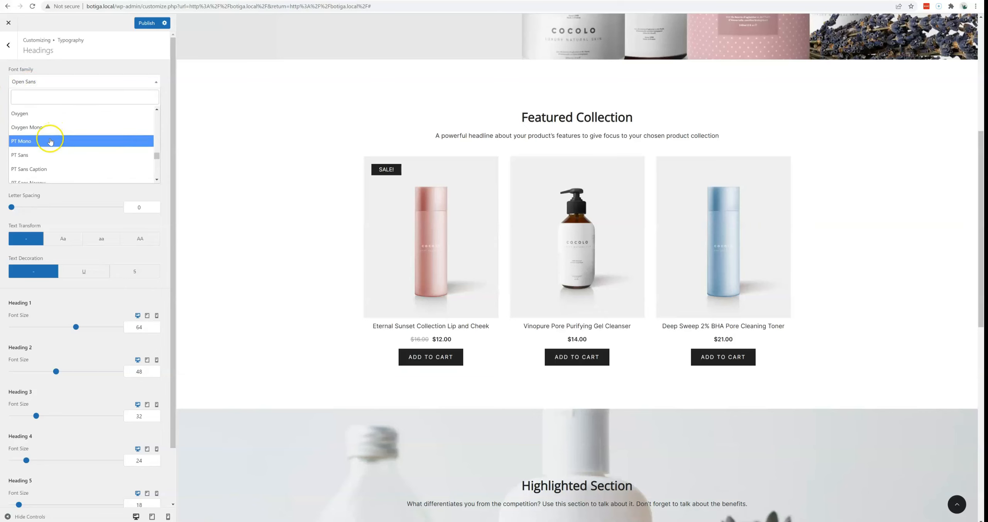
left_click(34, 147)
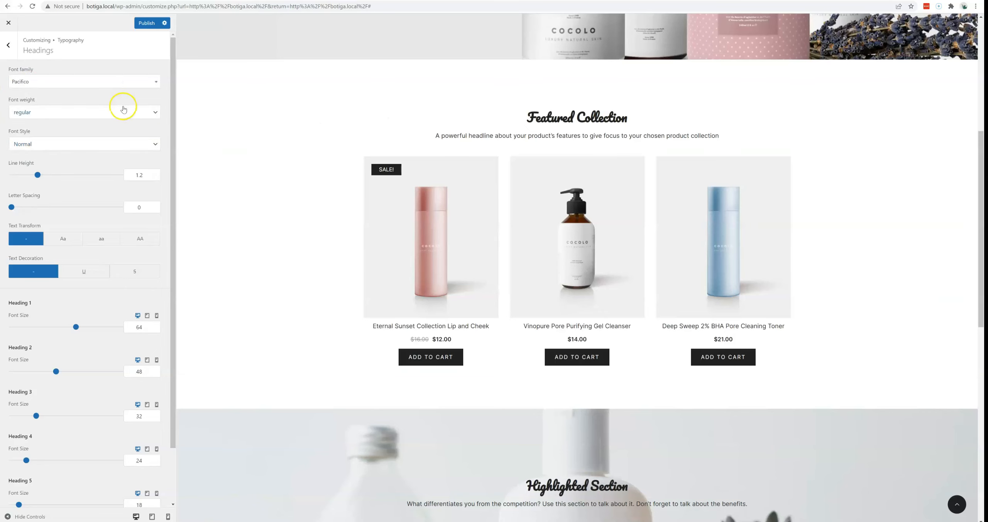
left_click(71, 113)
Change the headings' font family to Roboto
left_click(67, 83)
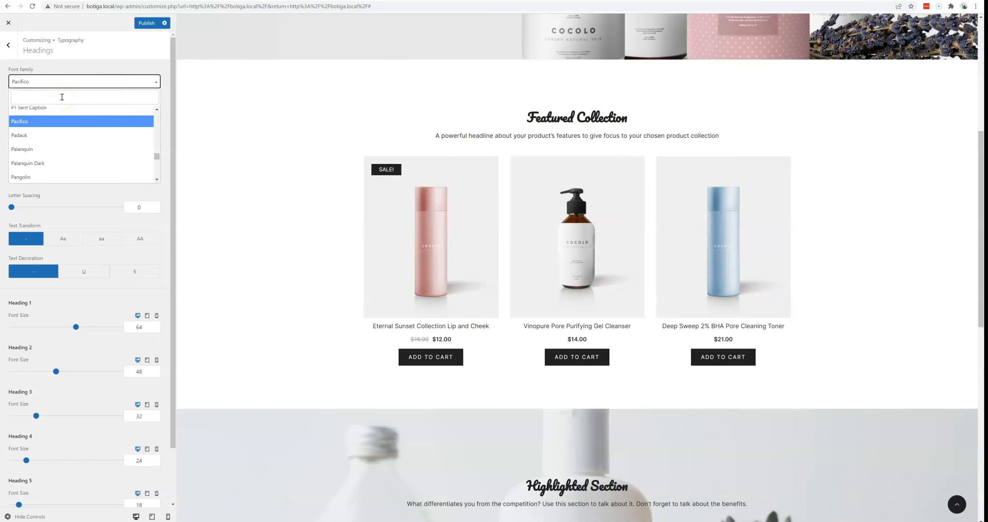
left_click(62, 97)
type("roboto")
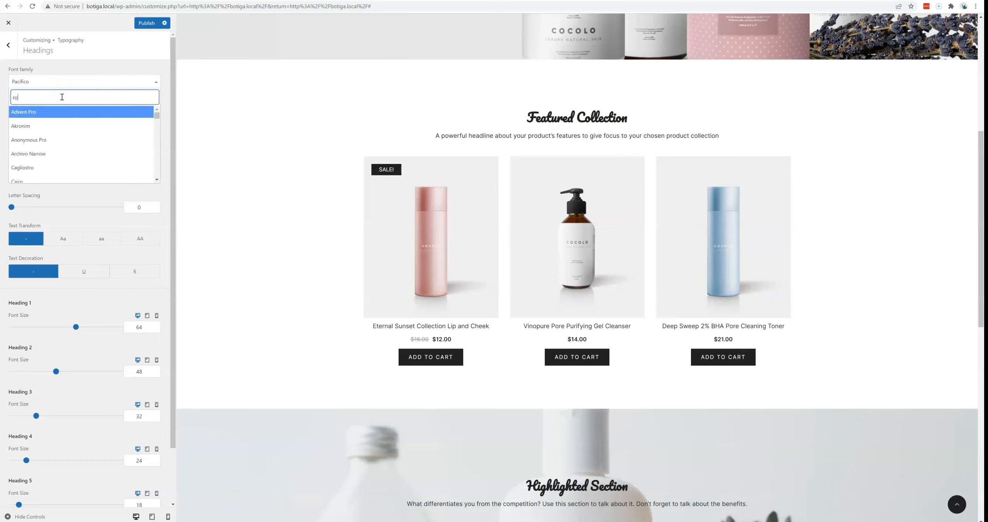
left_click(49, 112)
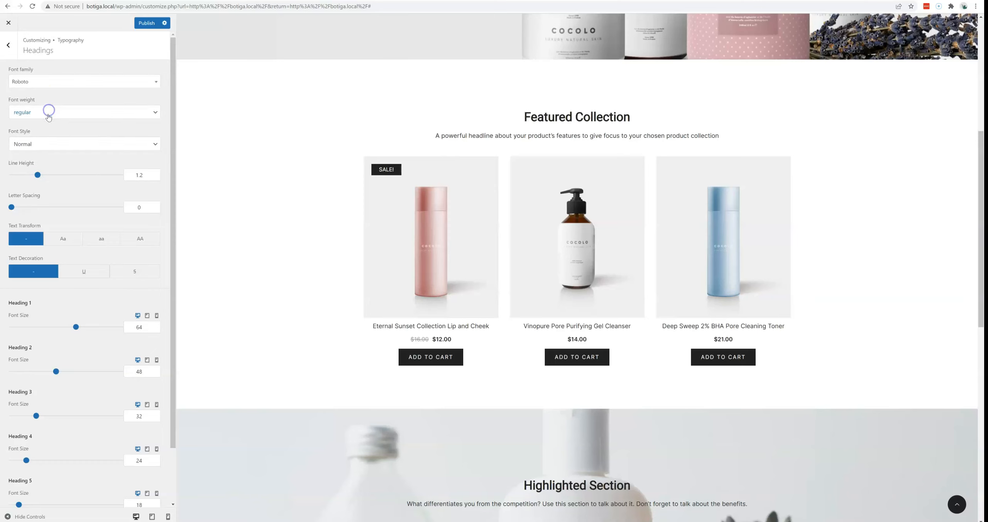
Set the headings' font weight to 900 and their font style to Italic
left_click(56, 111)
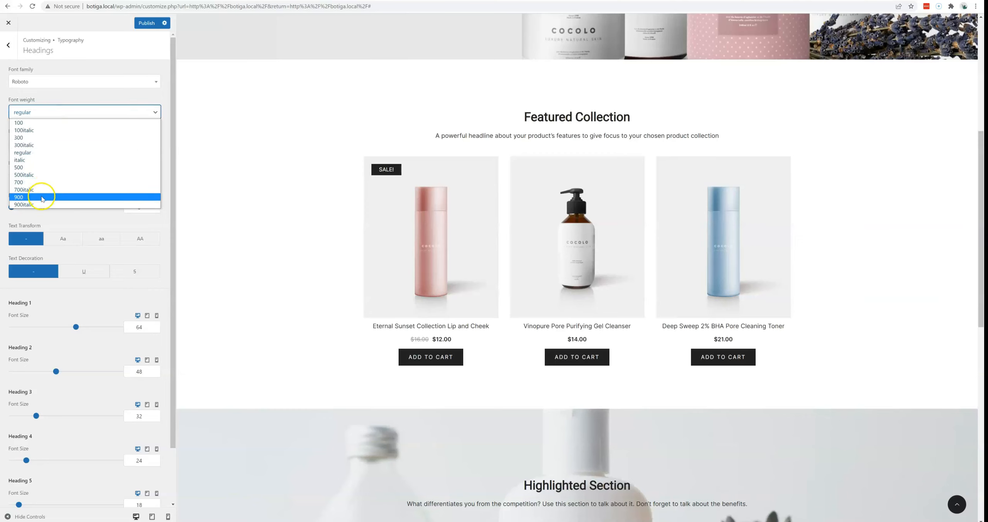
left_click(42, 197)
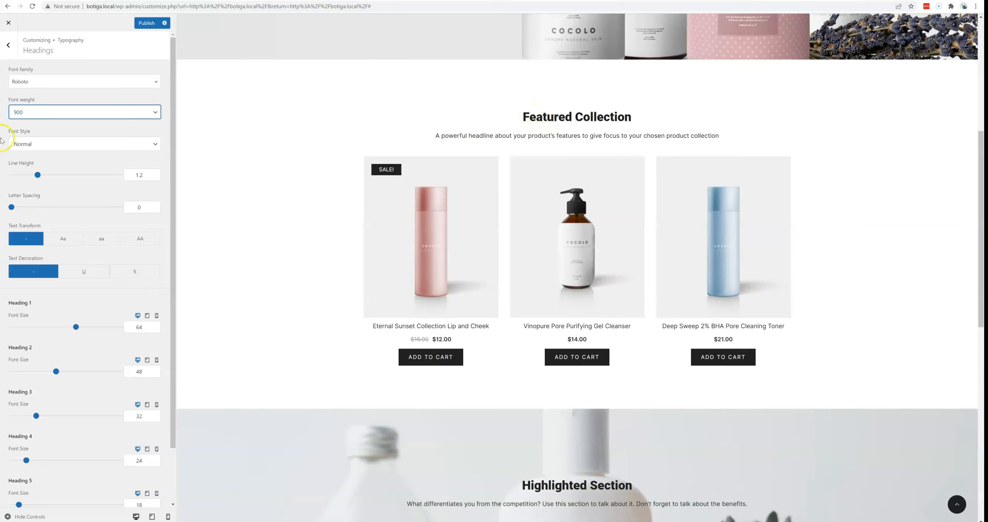
left_click(81, 142)
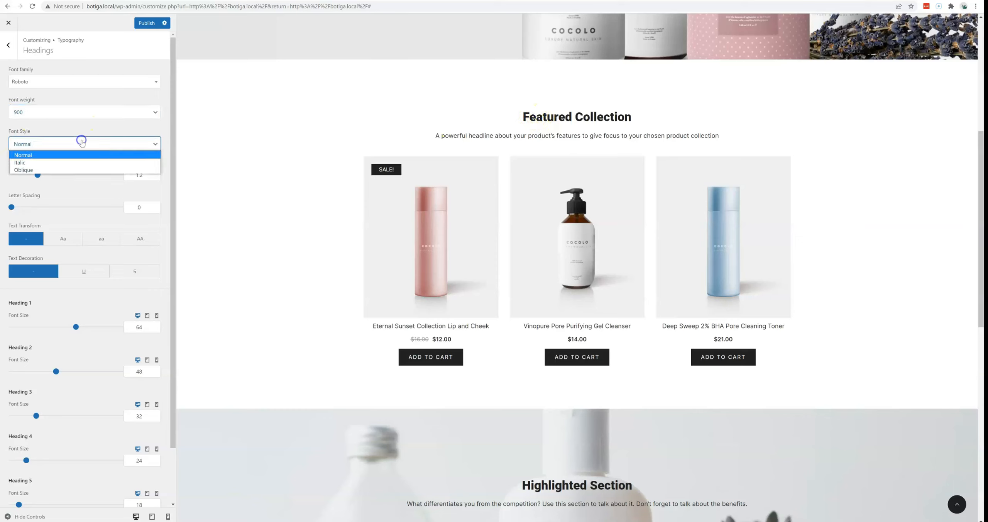
left_click(68, 165)
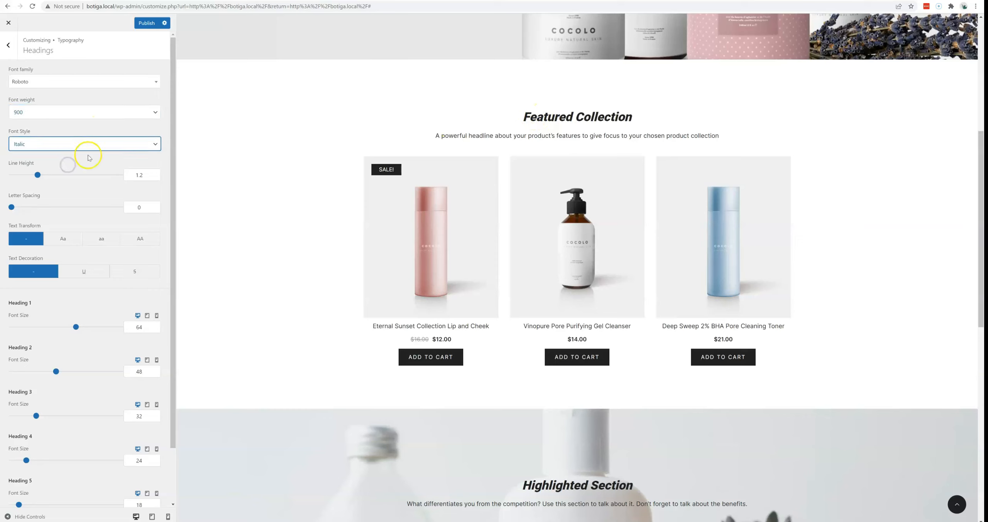
Set the headings' line height to 1.37 and their letter spacing to 2.5
mouse_move(37, 175)
left_mouse_down()
mouse_move(57, 177)
mouse_move(42, 177)
left_mouse_up()
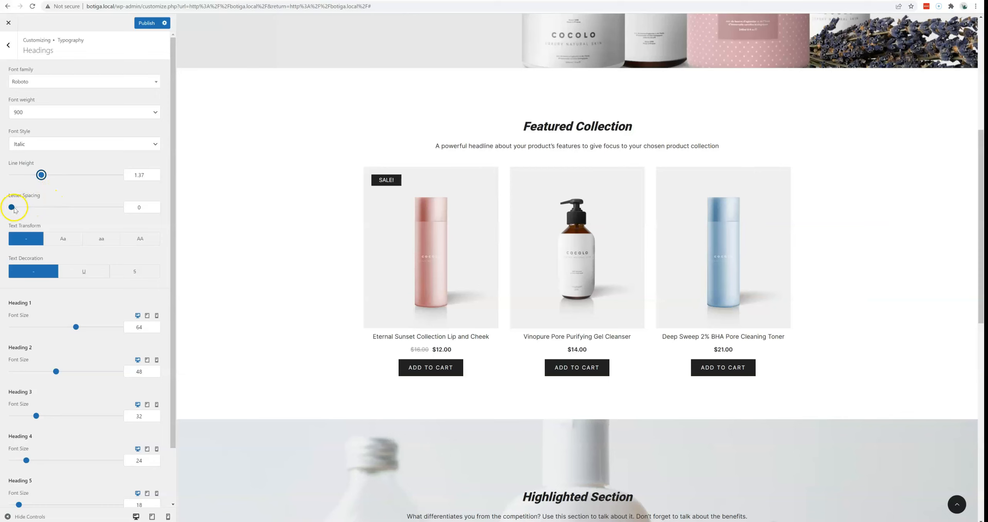
left_click_drag(15, 209, 65, 209)
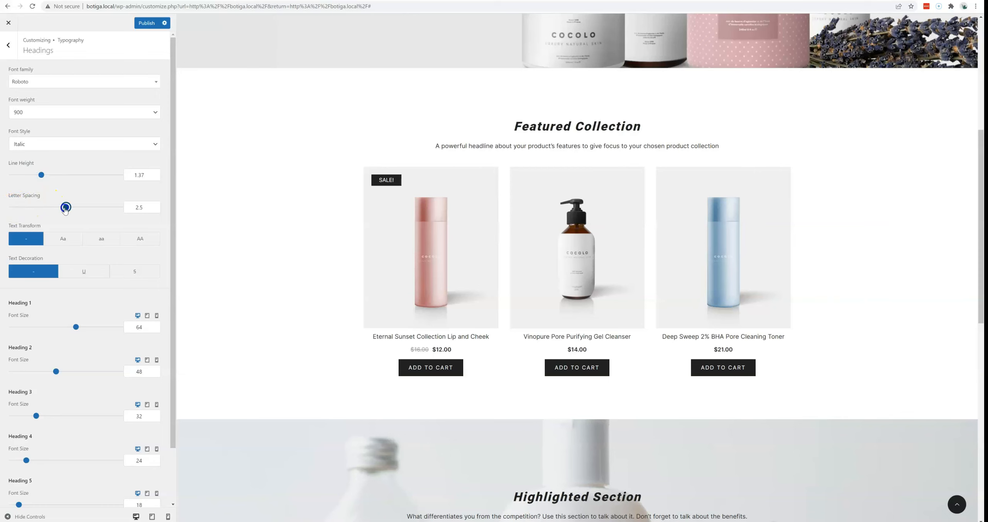
scroll(58, 201, "down", 2)
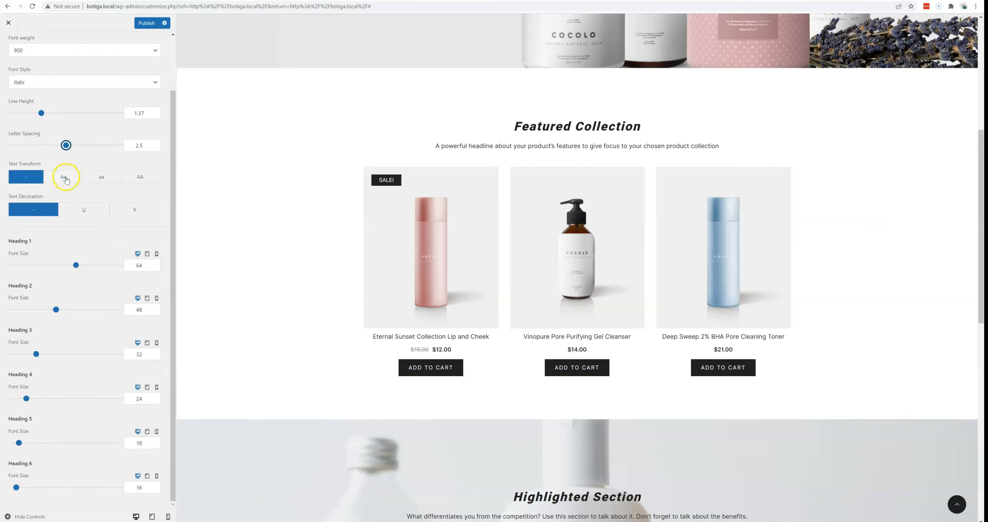
Set the headings' text transform to uppercase and their text decoration to underline, trying the lowercase, capitalize and strikethrough options along the way
left_click(66, 179)
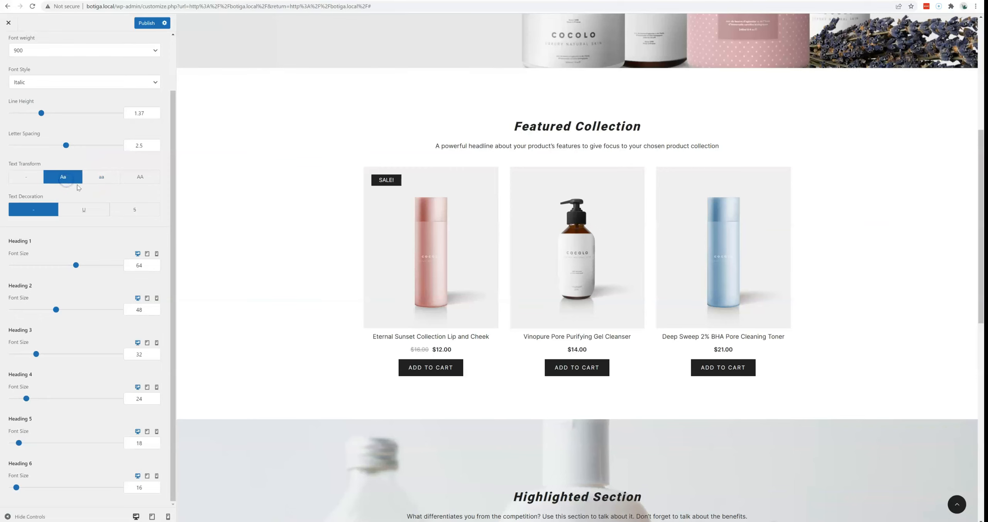
left_click(108, 180)
left_click(147, 180)
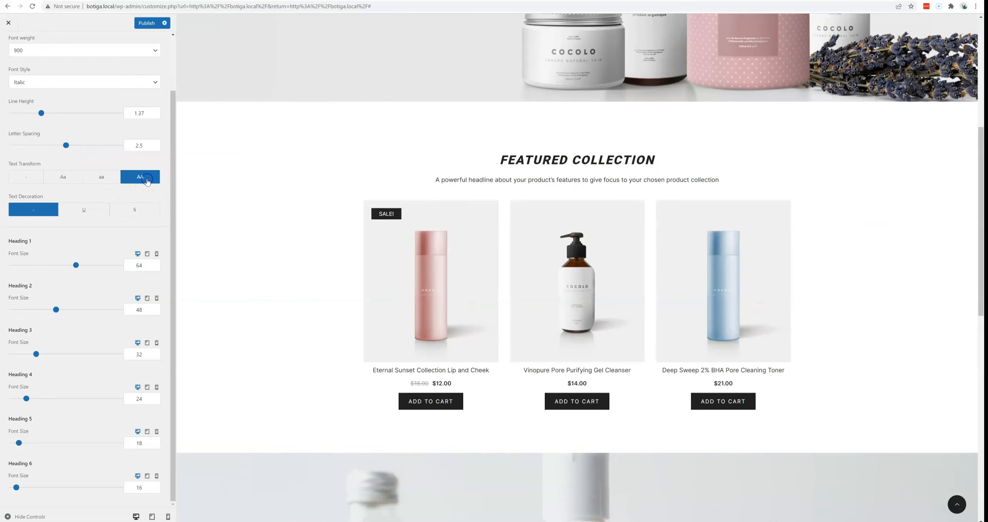
left_click(84, 211)
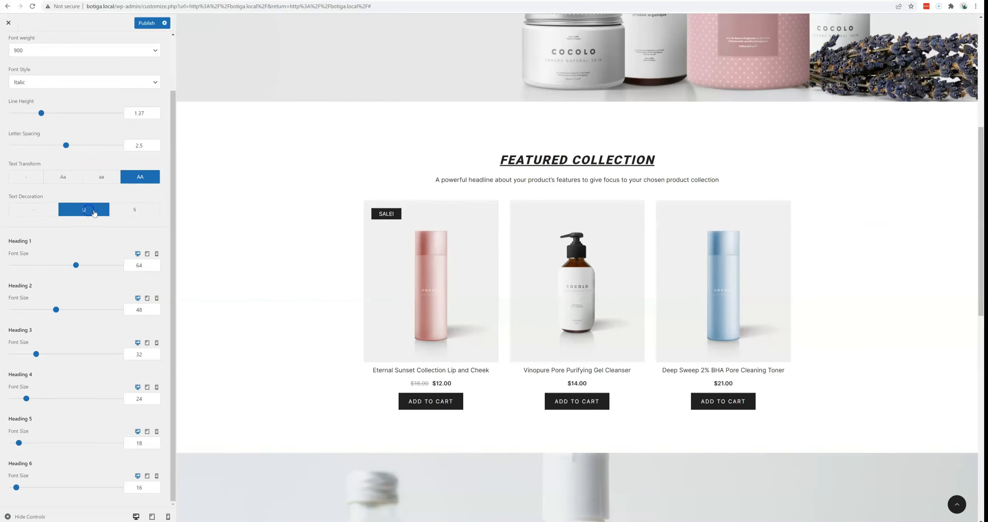
left_click(132, 210)
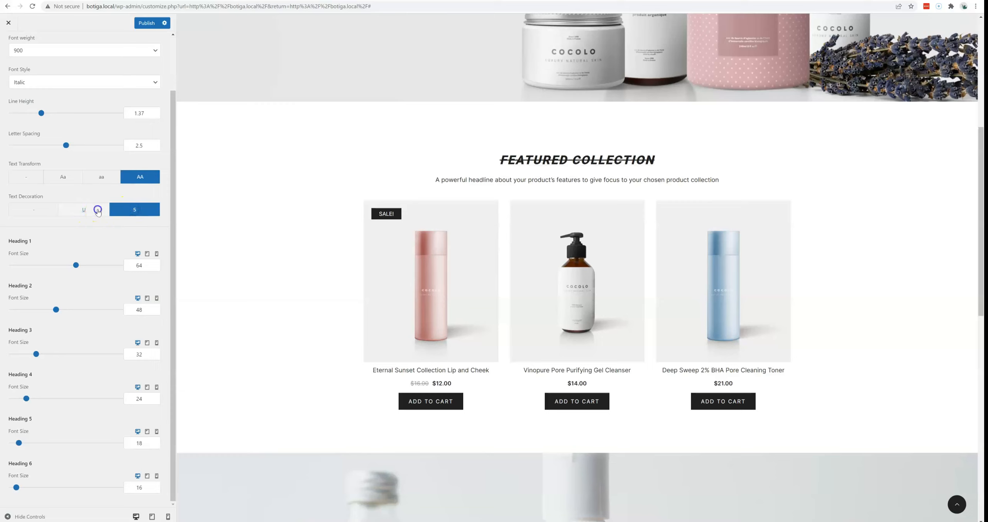
left_click(98, 211)
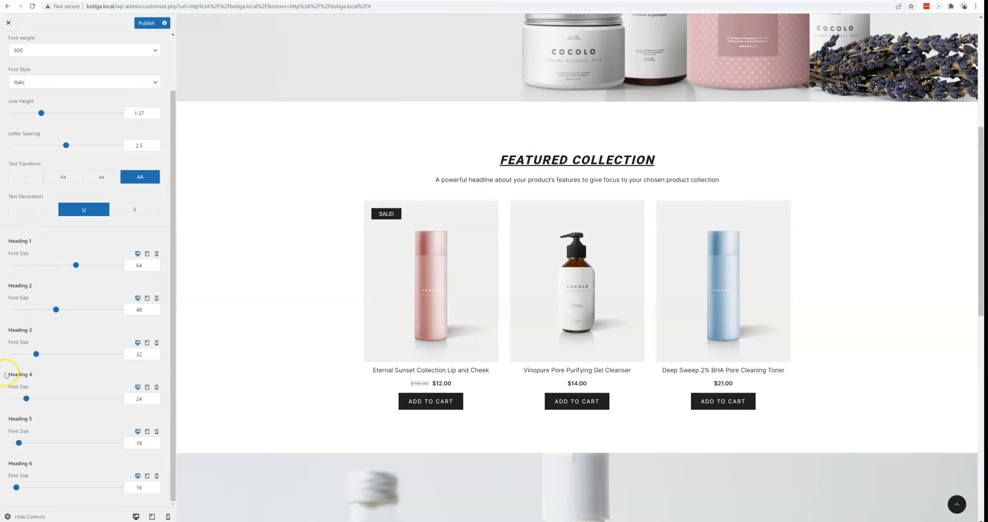
Set the Heading 3 font size to 53 for desktop and increase it slightly for tablet
left_click_drag(38, 354, 62, 355)
left_click(139, 343)
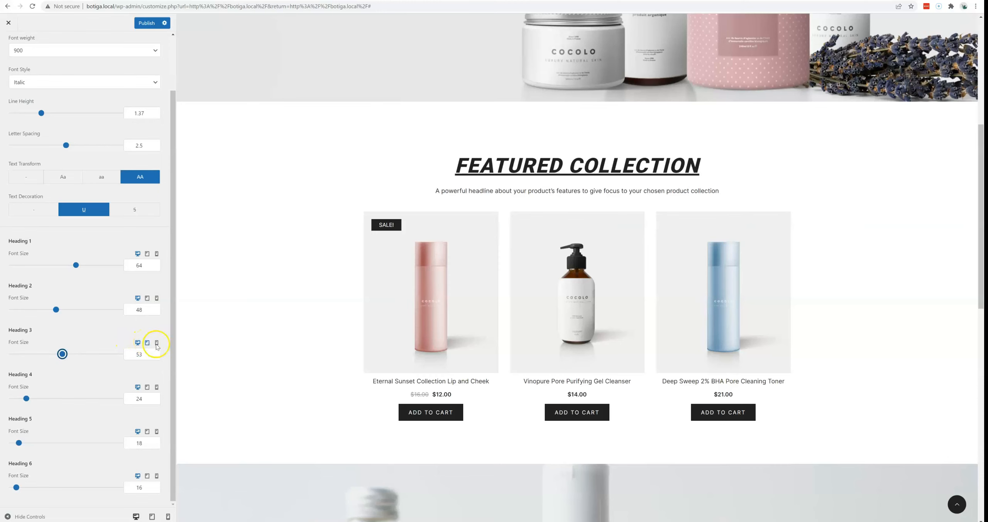
left_click(147, 342)
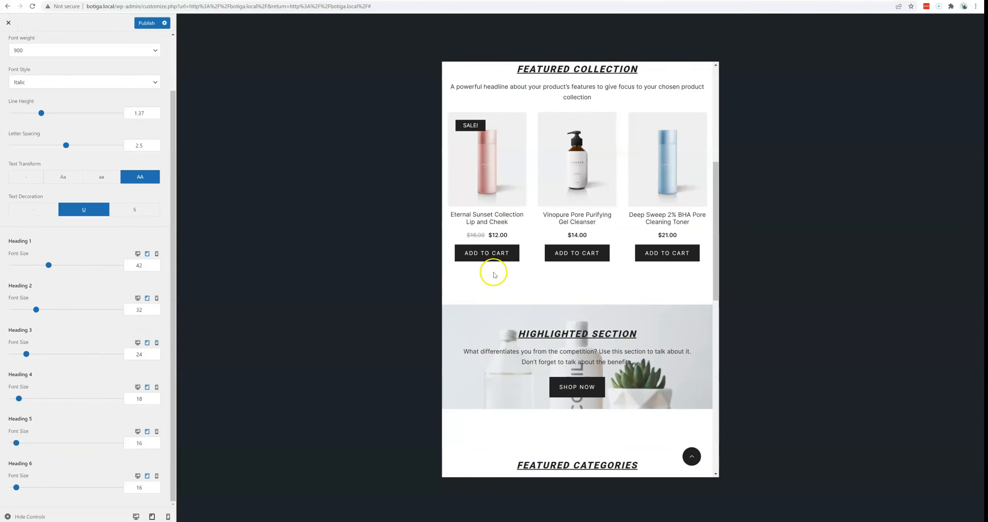
scroll(494, 273, "up", 1)
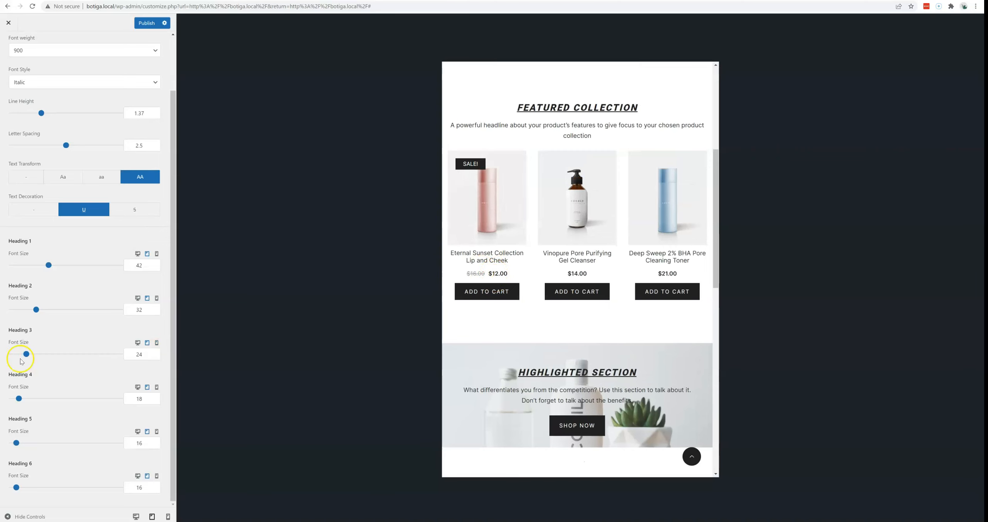
mouse_move(26, 354)
left_mouse_down()
mouse_move(52, 354)
mouse_move(32, 354)
left_mouse_up()
Set the Heading 3 font size to 33 for mobile and return the preview to desktop
left_click(156, 342)
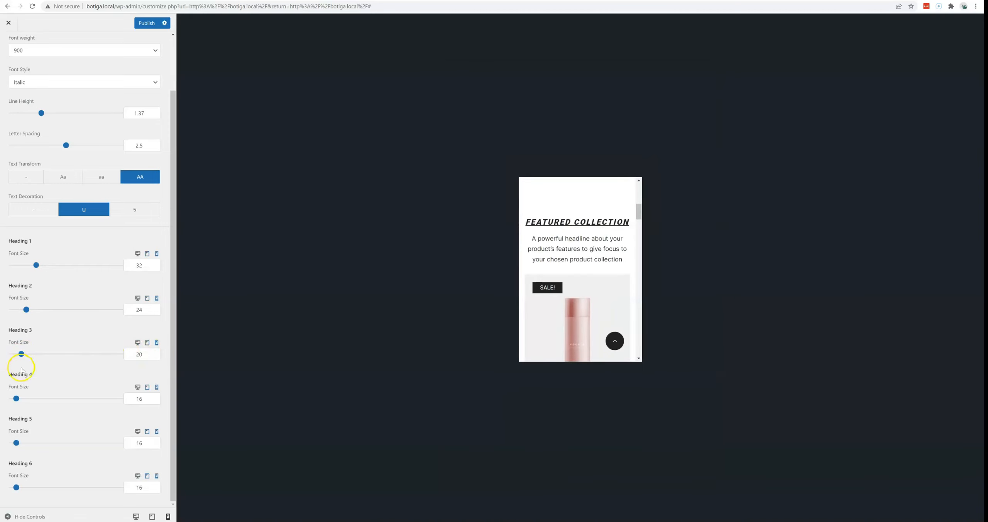
left_click_drag(22, 354, 37, 354)
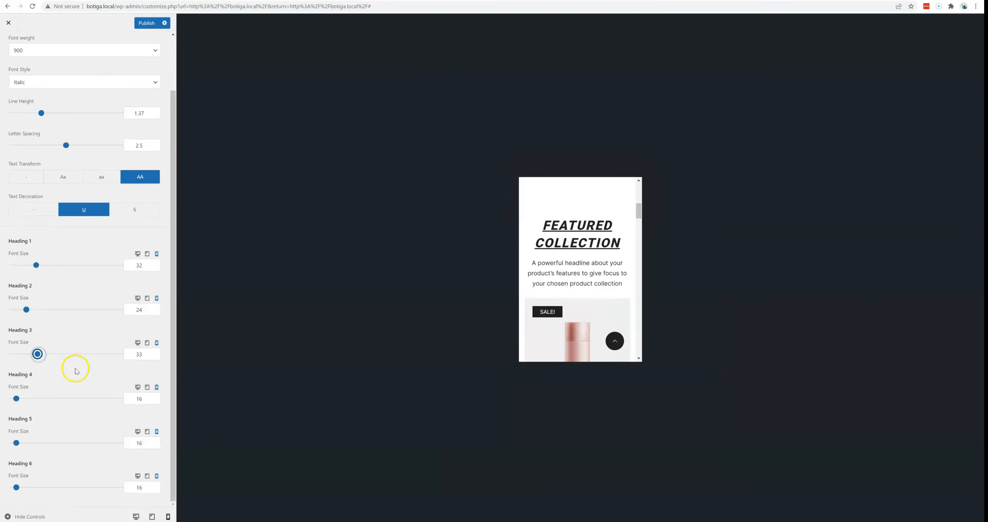
scroll(79, 366, "up", 2)
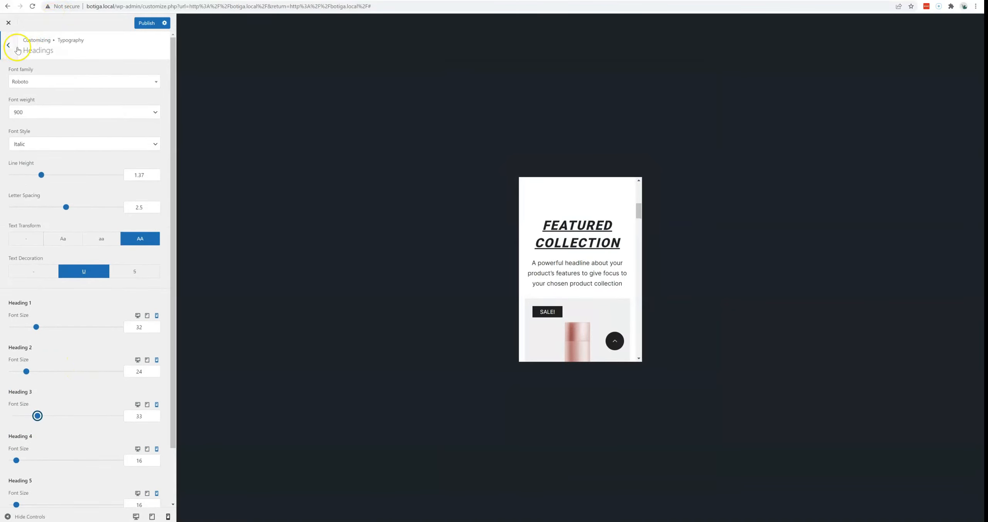
left_click(139, 404)
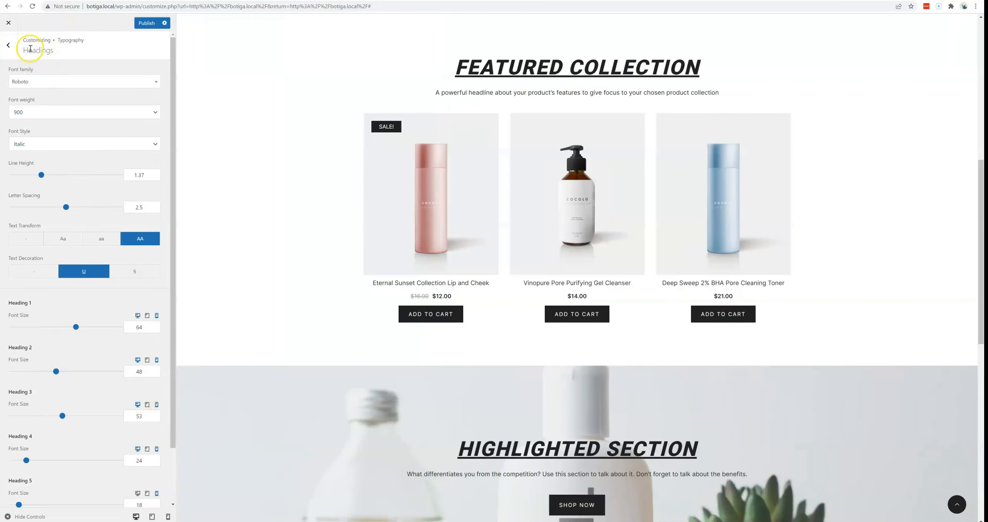
Open the Body typography settings and try the Josefin Slab font family with the featured categories and footer in view
left_click(11, 49)
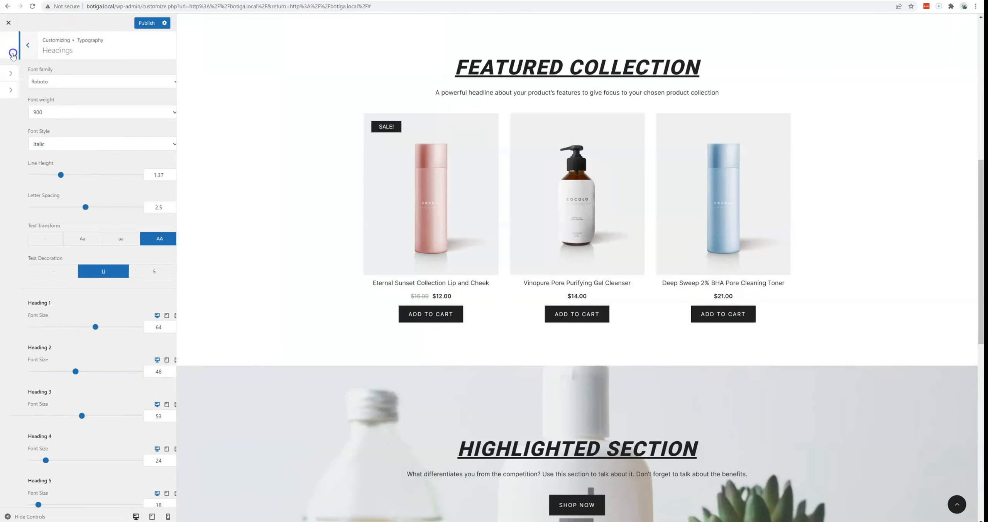
left_click(43, 93)
scroll(344, 275, "down", 8)
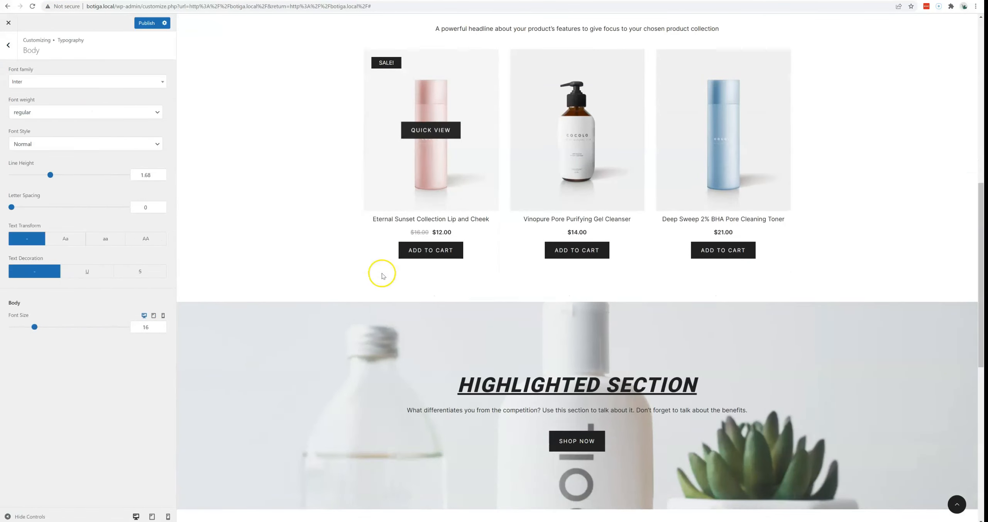
scroll(344, 275, "down", 3)
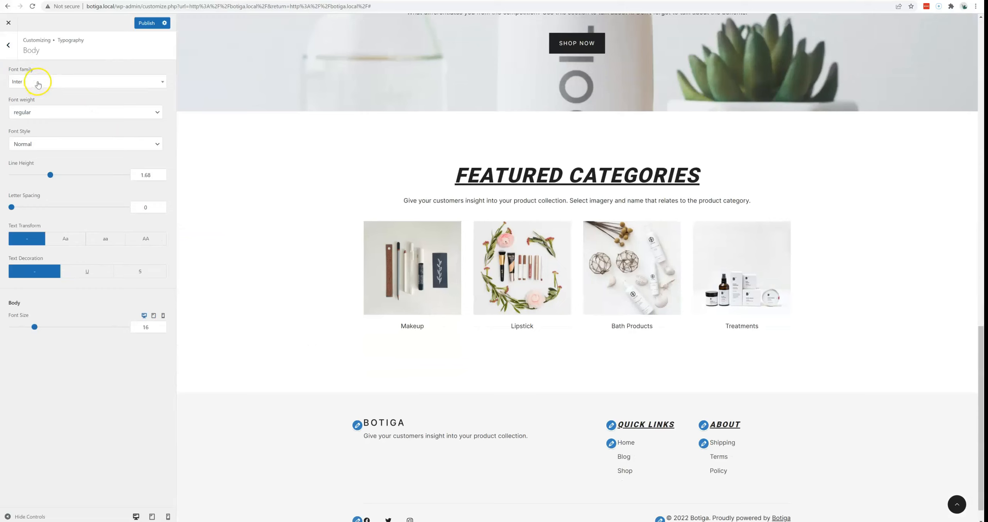
left_click(40, 82)
scroll(57, 159, "down", 5)
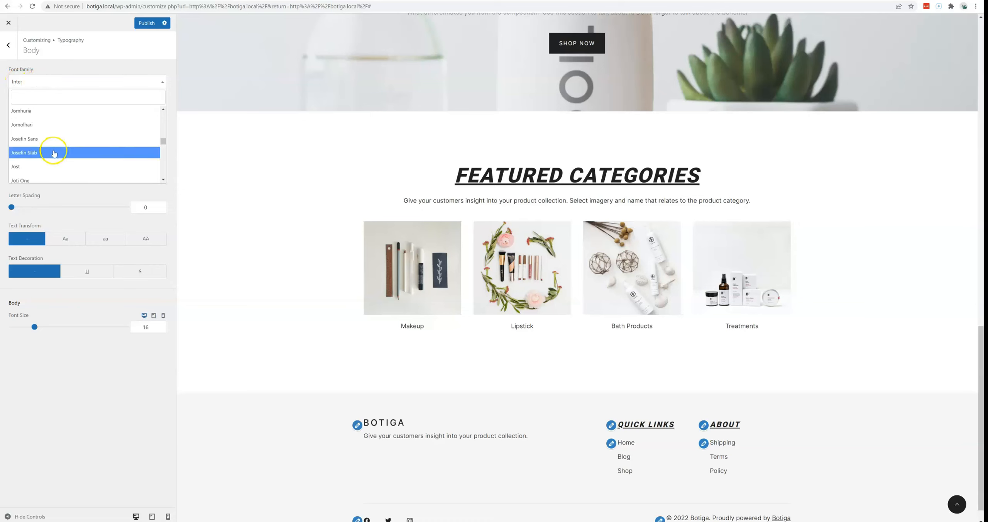
left_click(54, 153)
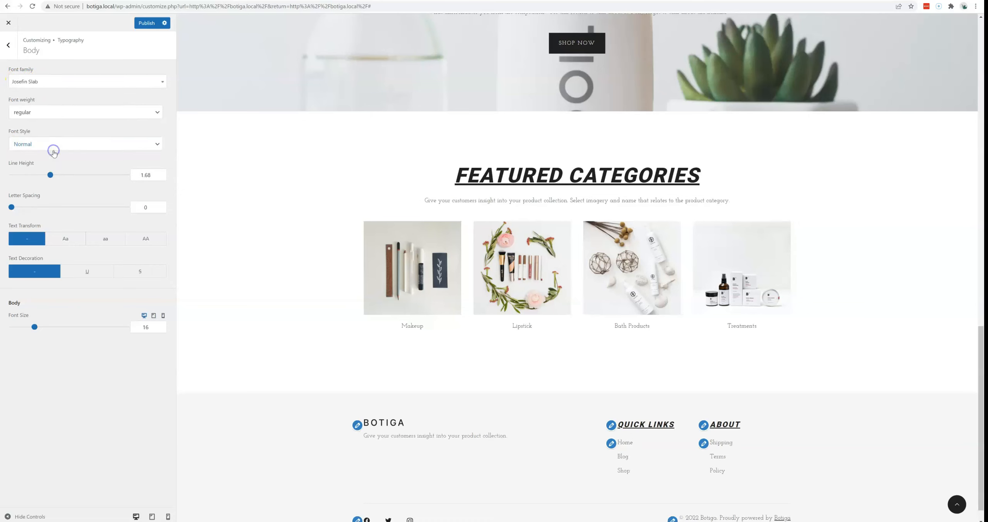
Try the Katibeh font family for the body text, and change it to KoHo
left_click(64, 82)
scroll(62, 151, "down", 5)
left_click(39, 156)
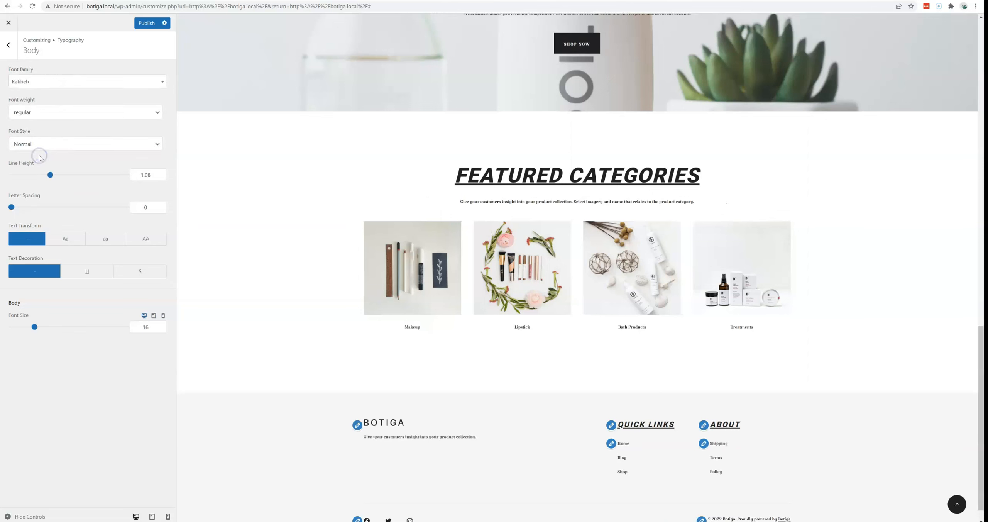
left_click(57, 81)
scroll(49, 158, "down", 4)
left_click(49, 161)
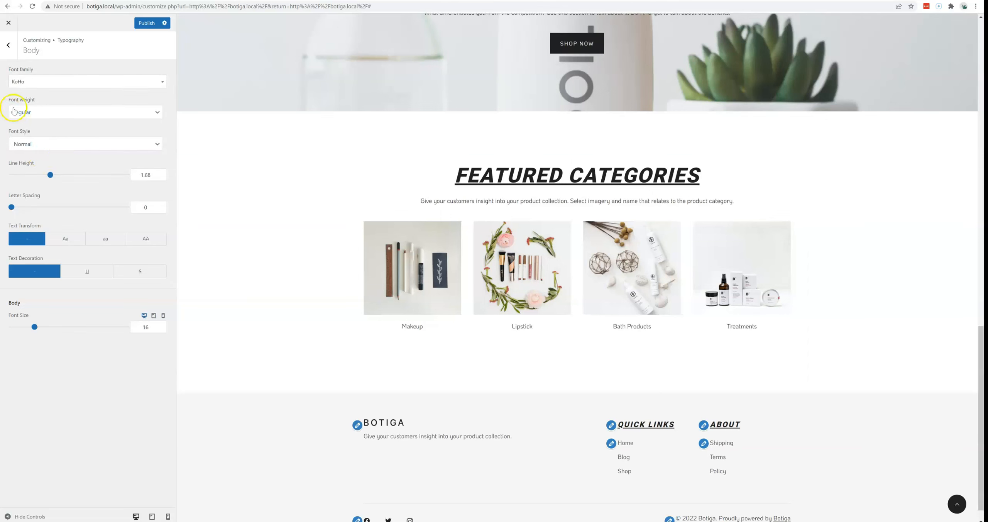
Try a body font weight of 700, and set the weight to 300 and the font style to Italic
left_click(46, 113)
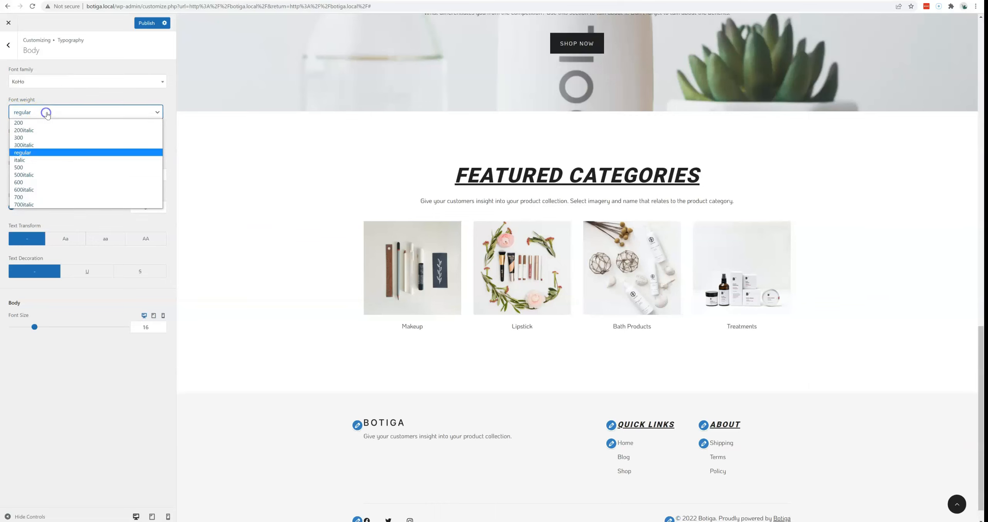
left_click(40, 197)
left_click(44, 112)
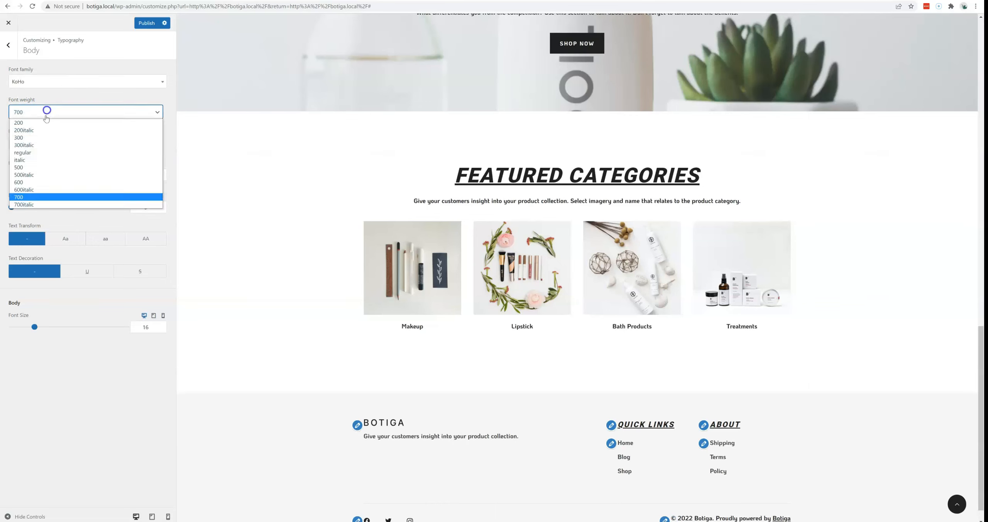
left_click(41, 138)
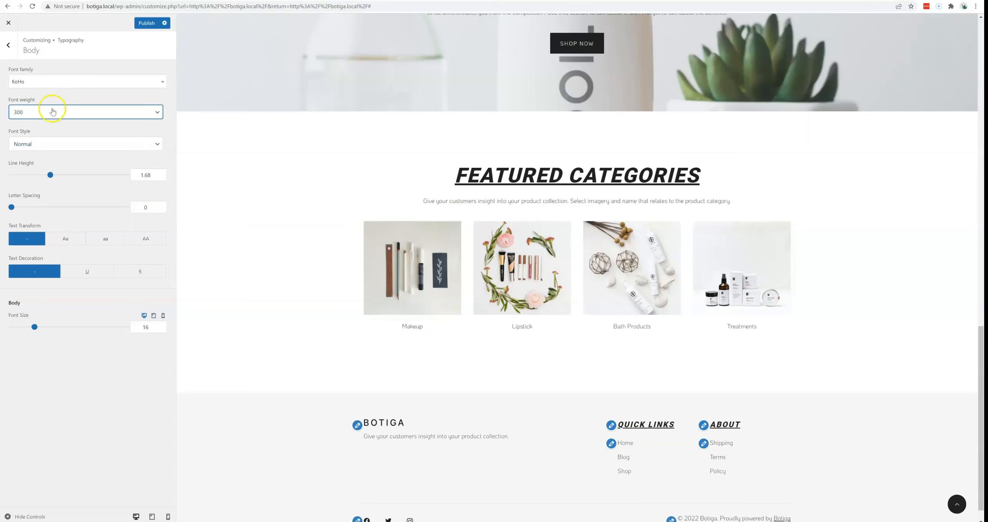
left_click(58, 143)
left_click(46, 167)
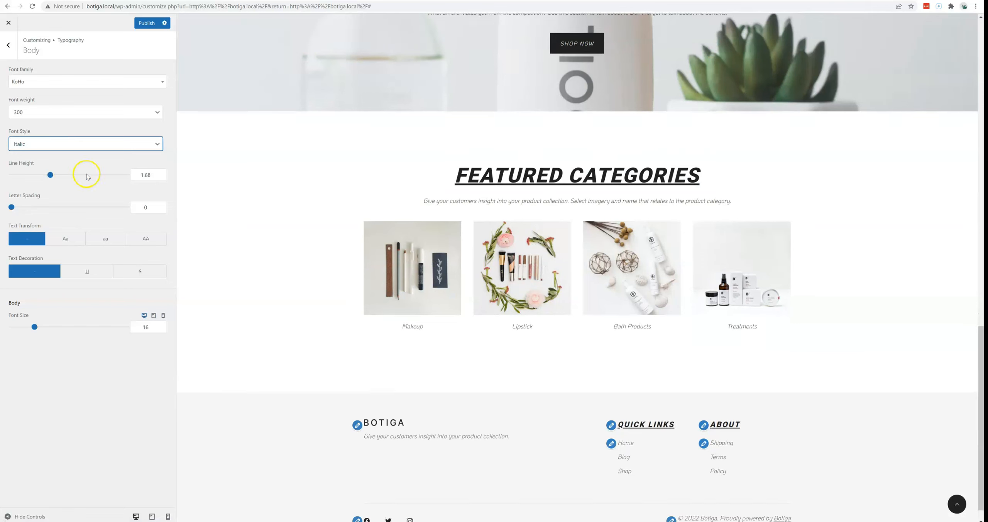
Set the body text's line height to 2.22 and letter spacing to 2, and increase its desktop font size
left_click_drag(84, 172, 62, 176)
left_click_drag(12, 208, 63, 208)
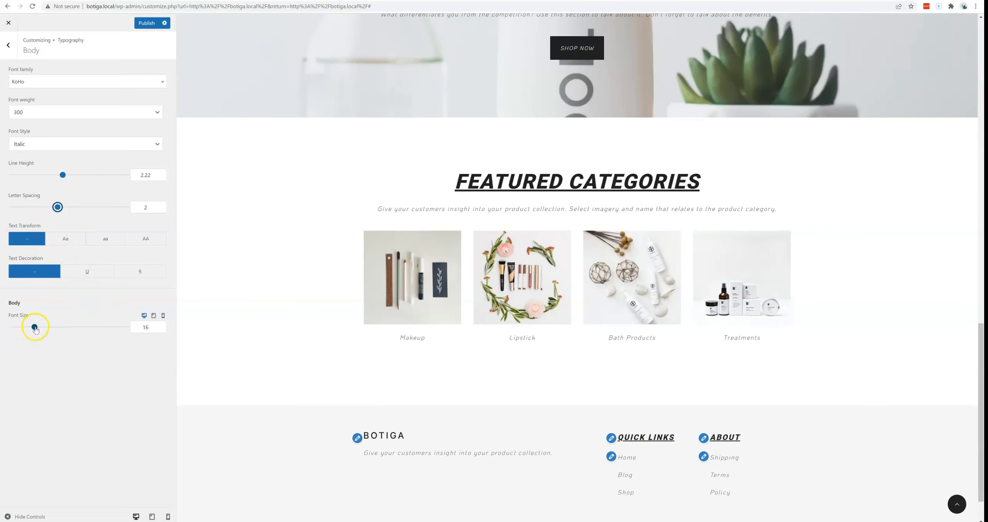
left_click_drag(35, 327, 65, 328)
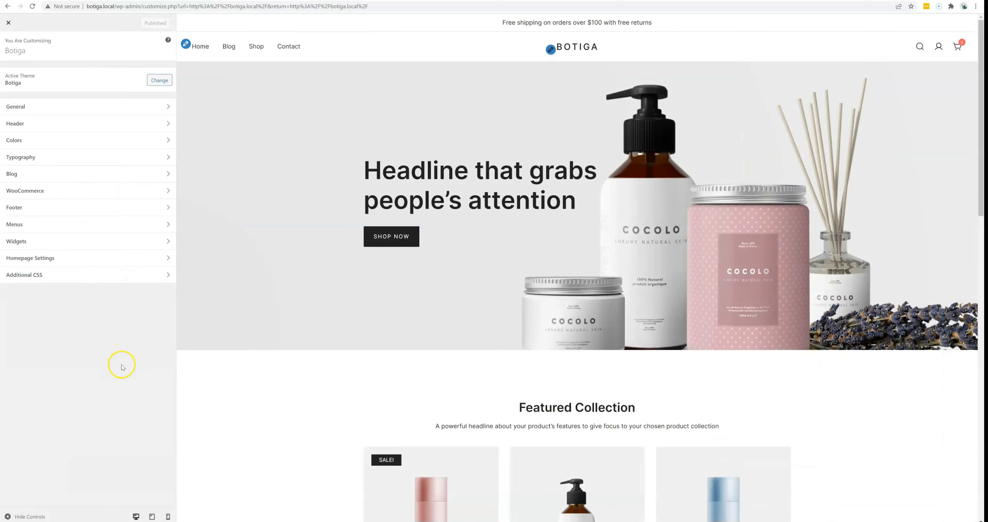
Open the Blog archives settings and show the store's Blog page in the preview
left_click(49, 176)
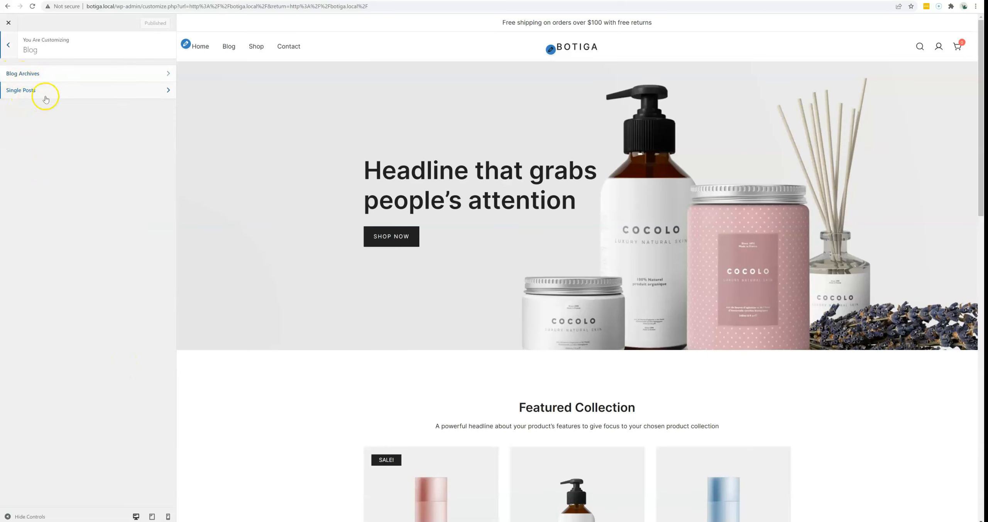
left_click(42, 77)
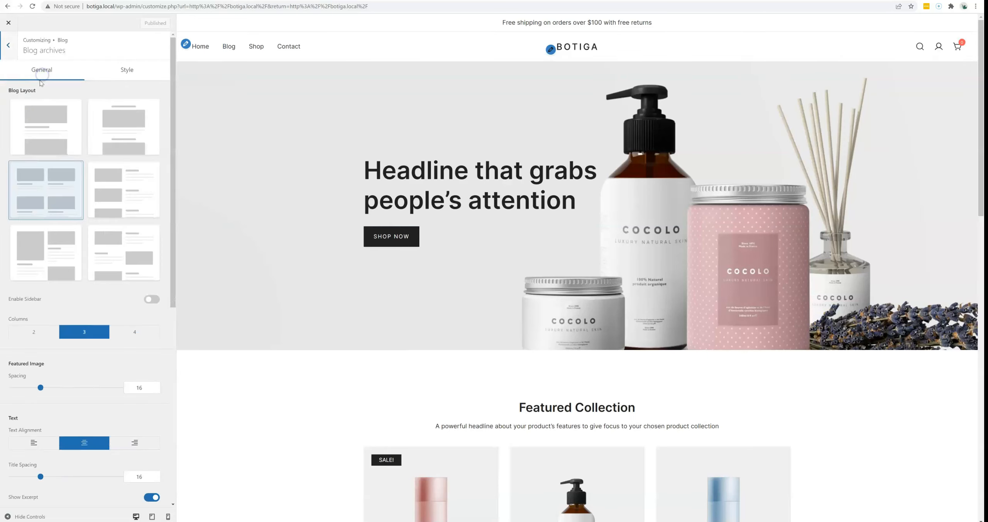
left_click(229, 47)
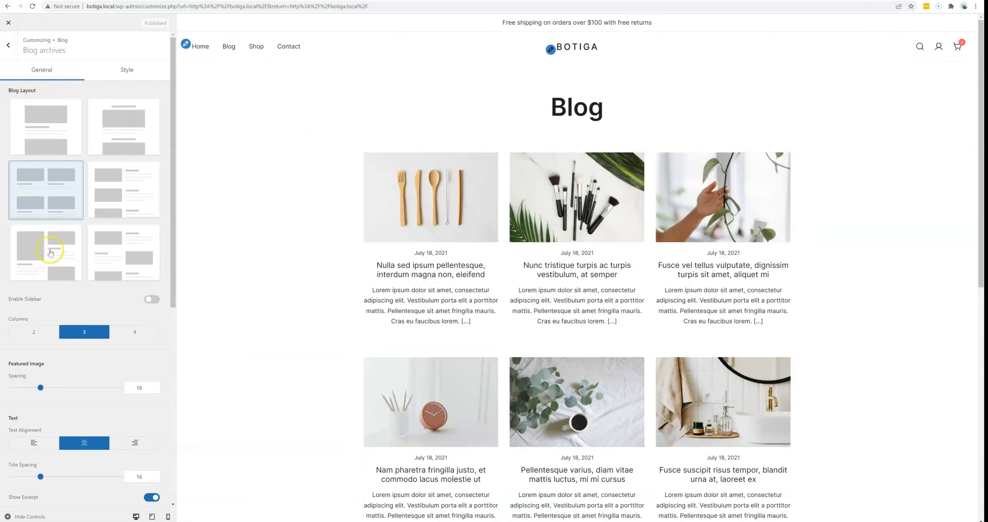
Try the two full-width blog layouts, with the title below and above the image, and examine the post list in each
left_click(53, 132)
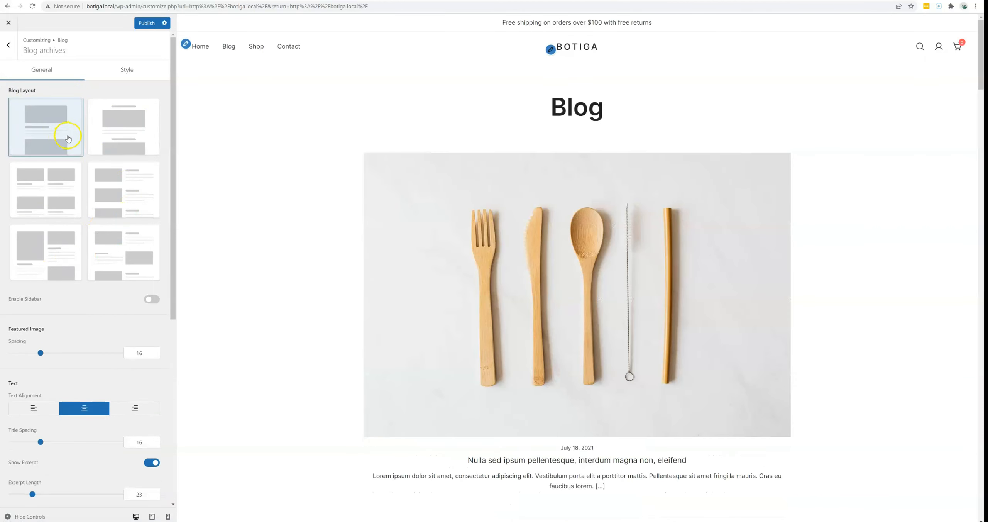
scroll(312, 215, "down", 4)
scroll(313, 216, "up", 4)
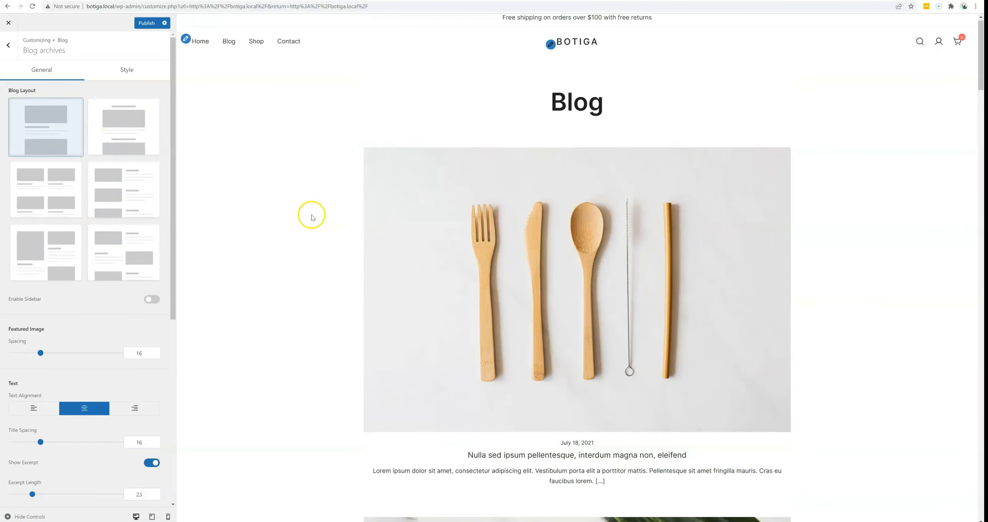
left_click(129, 136)
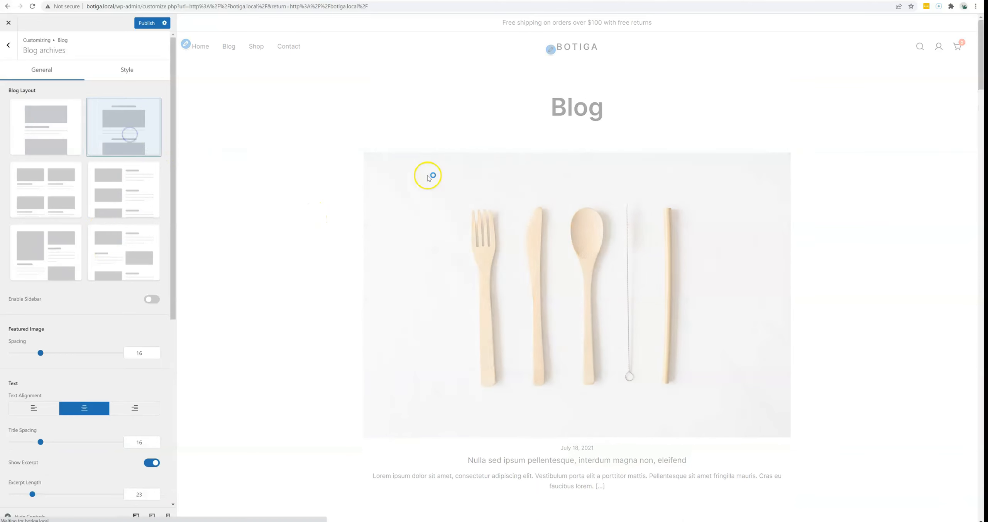
scroll(371, 201, "down", 5)
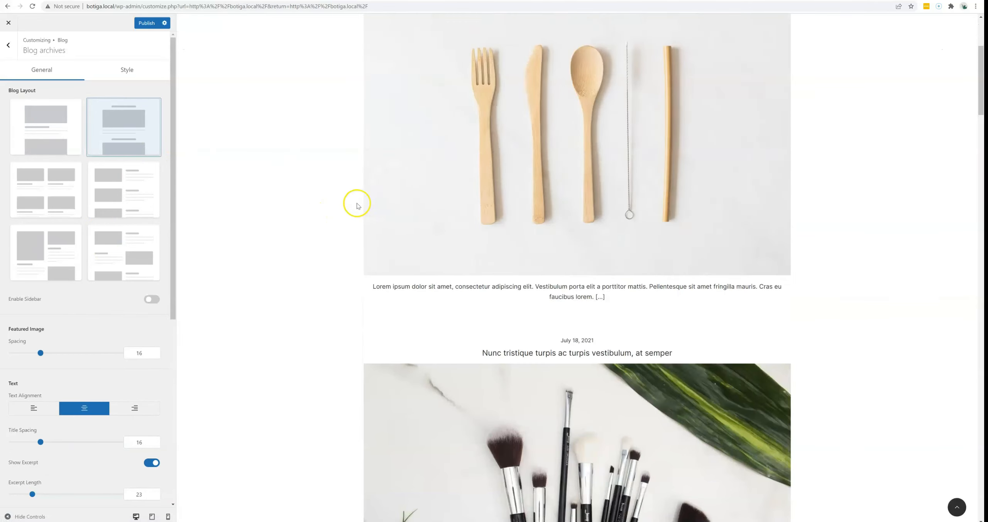
scroll(339, 207, "up", 3)
Try the grid blog layout, and set the blog layout to the list with each image beside its text
left_click(49, 195)
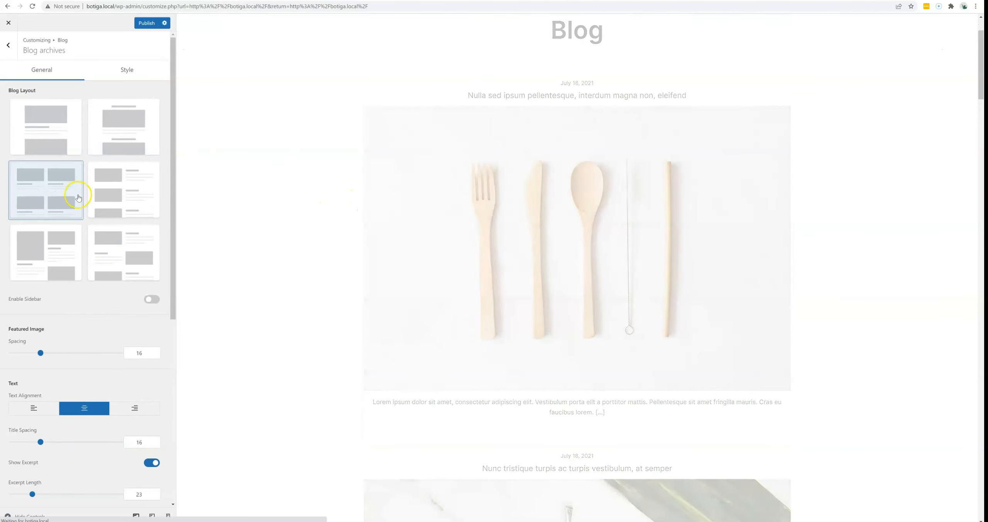
left_click(122, 195)
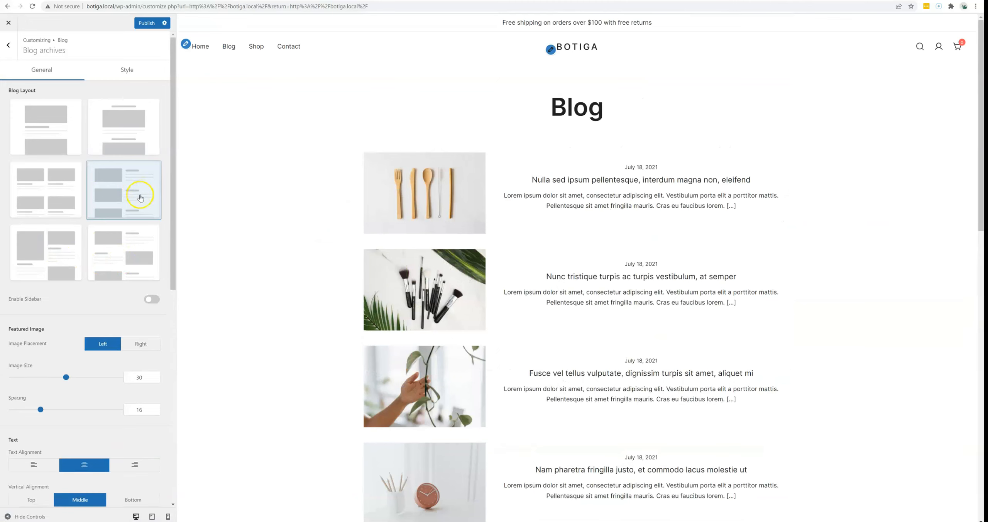
scroll(119, 209, "down", 2)
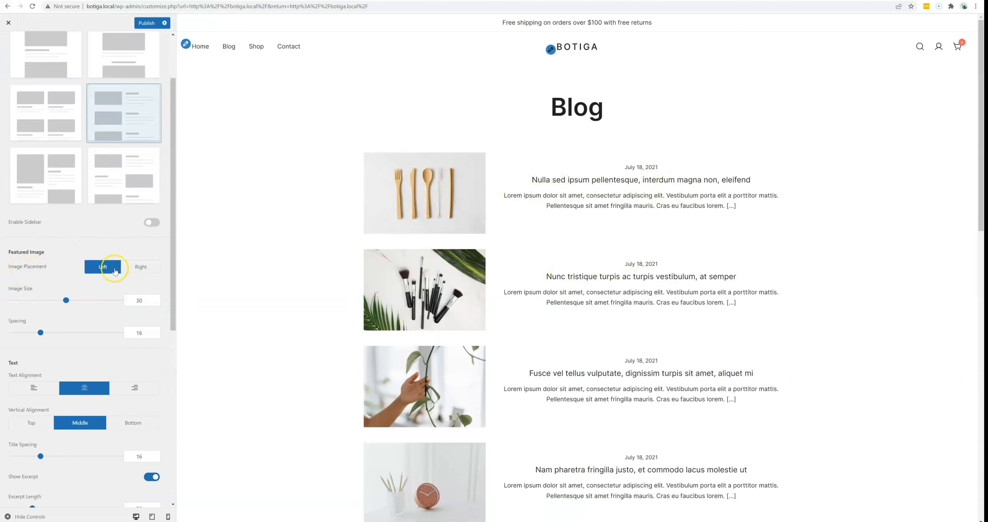
Try placing the featured images on the right of the post text, and set the image placement back to Left
left_click(153, 270)
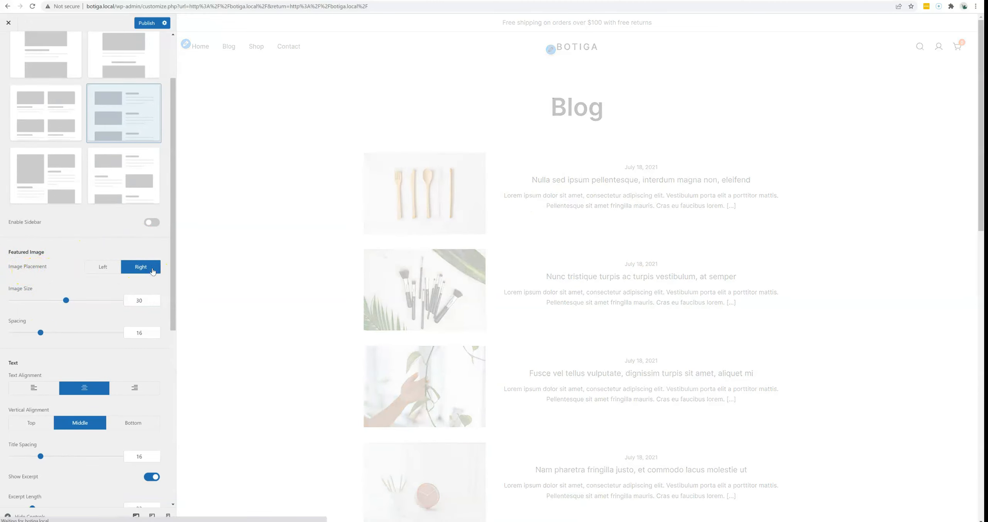
left_click(119, 272)
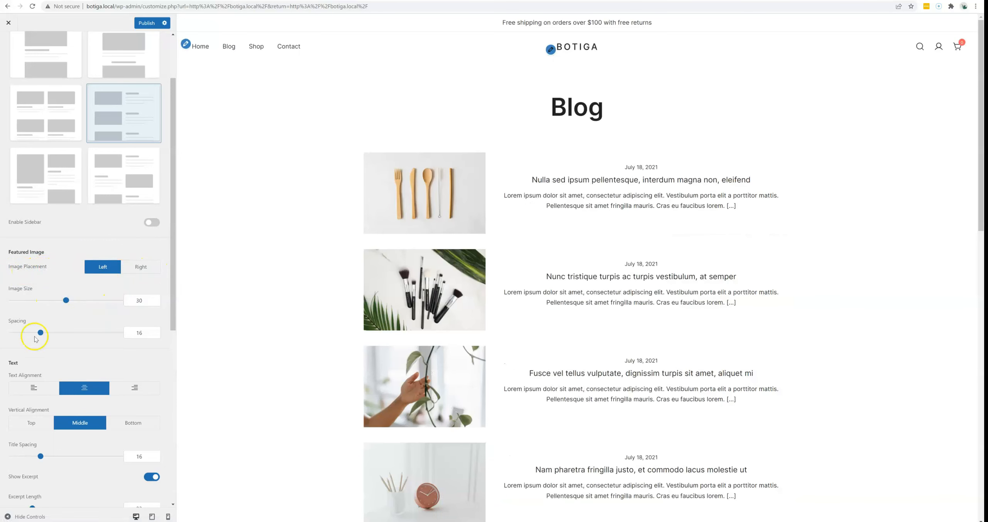
Try the masonry blog layout and the layout with images on alternating sides, and examine the post list
scroll(89, 318, "up", 1)
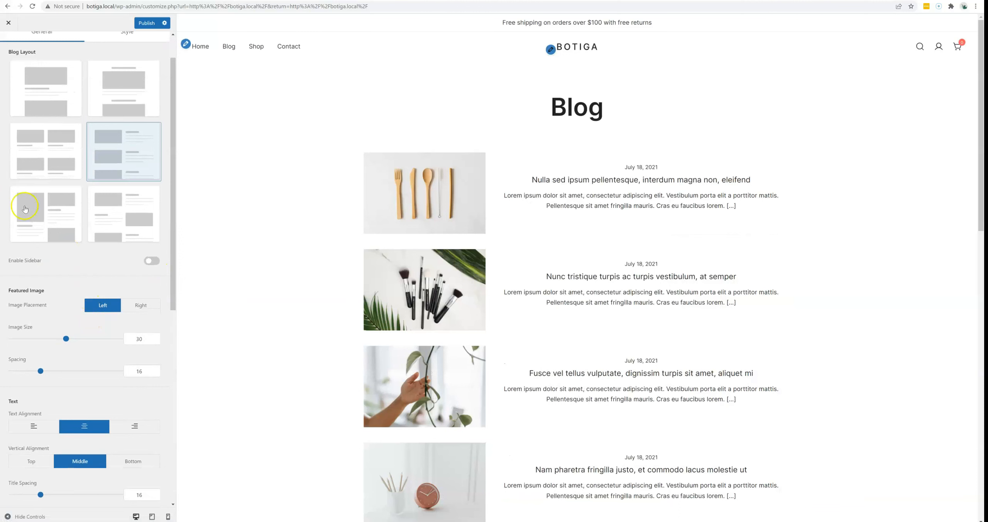
left_click(55, 223)
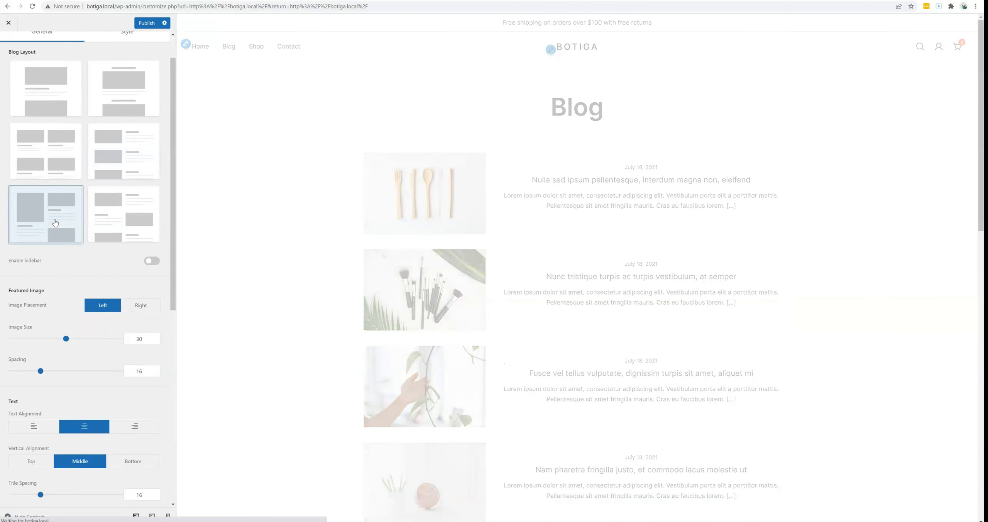
left_click(120, 225)
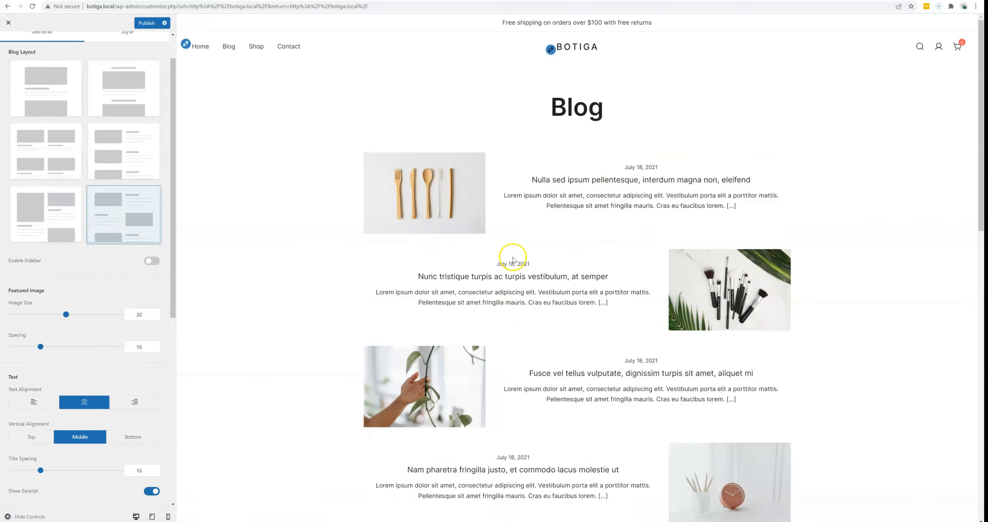
scroll(509, 257, "down", 2)
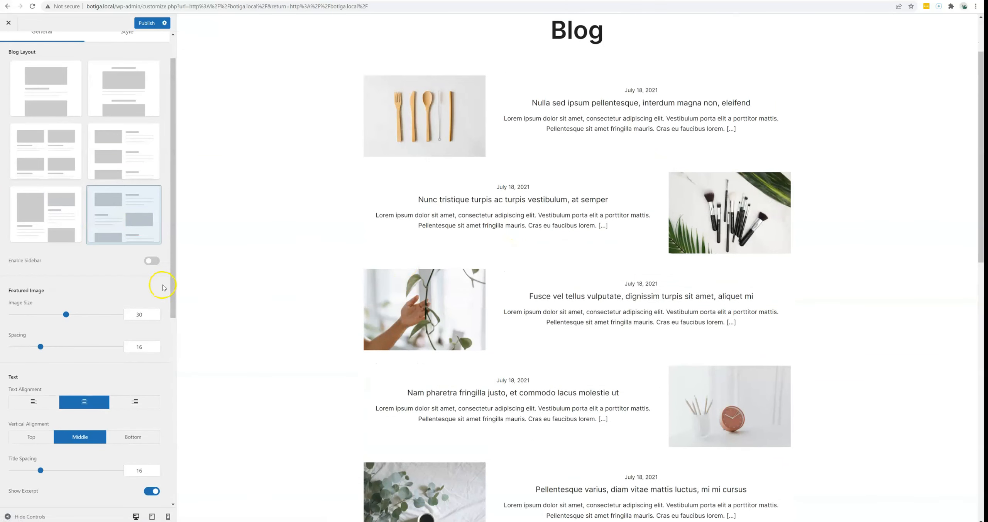
scroll(140, 292, "up", 1)
scroll(127, 300, "down", 4)
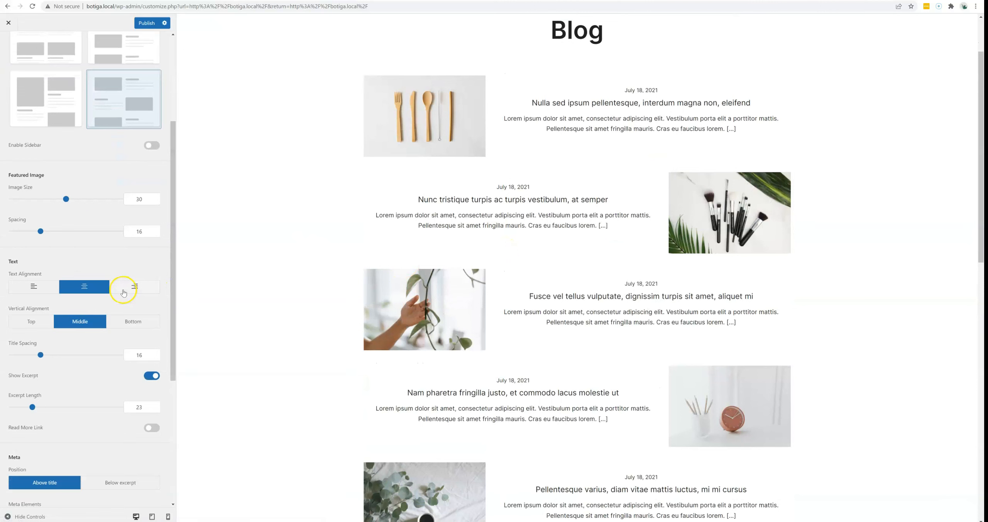
scroll(124, 289, "down", 2)
scroll(124, 289, "up", 5)
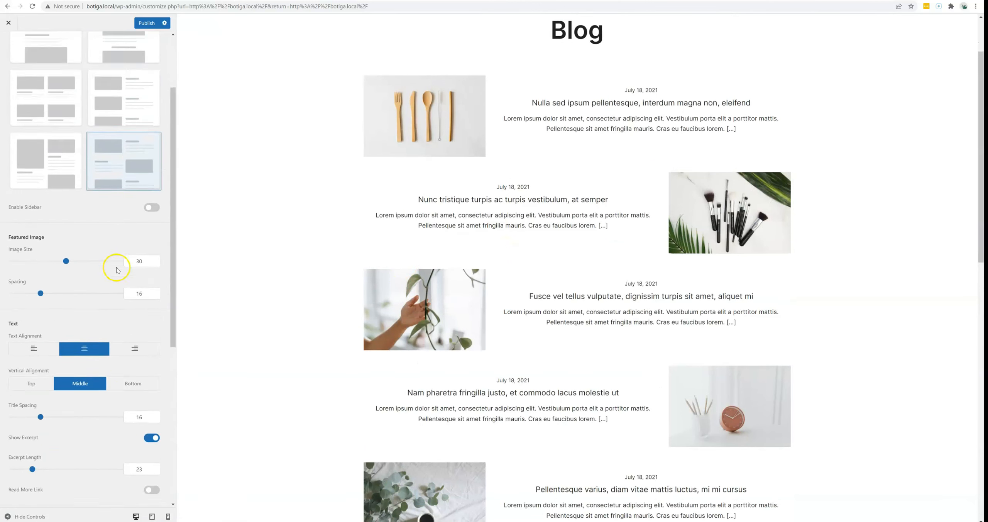
Set the blog layout to the grid, and try left text alignment before setting it back to centered
left_click(59, 156)
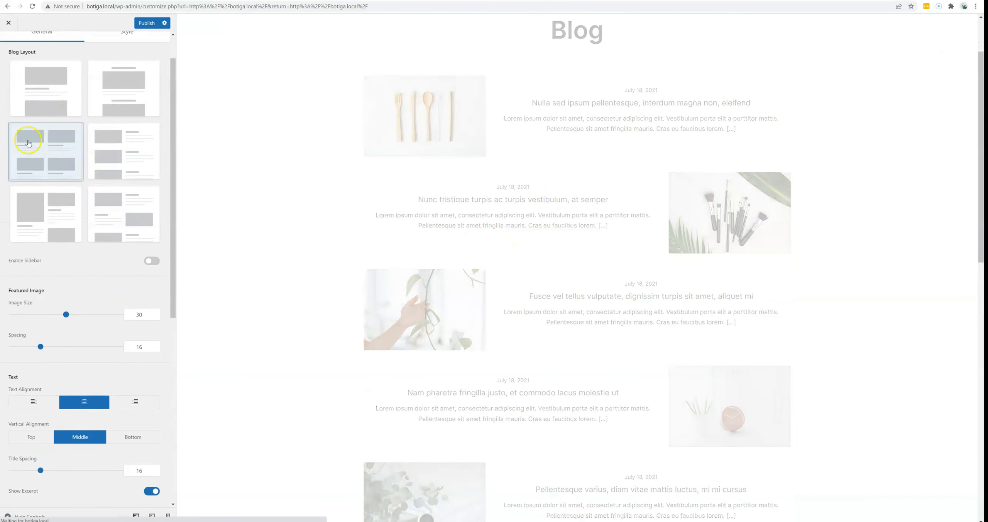
scroll(60, 280, "down", 1)
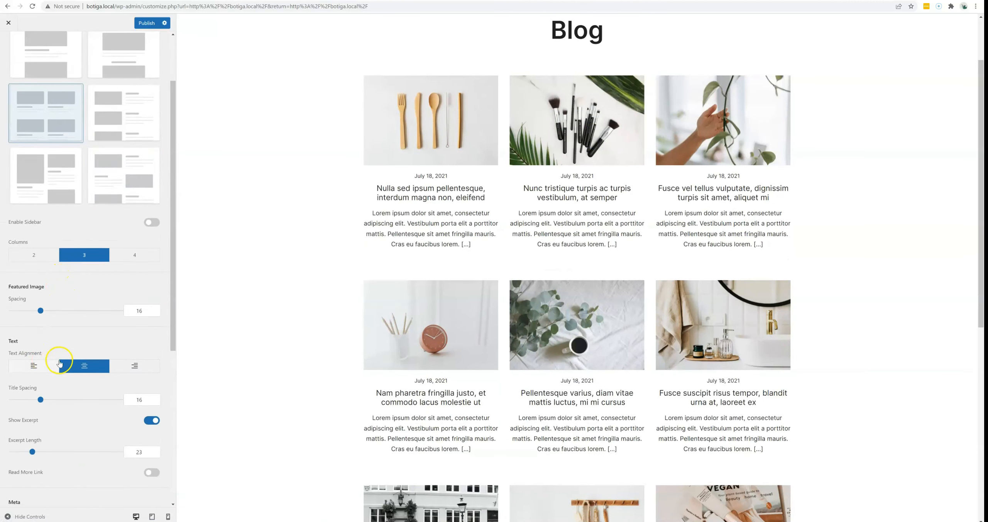
left_click(34, 366)
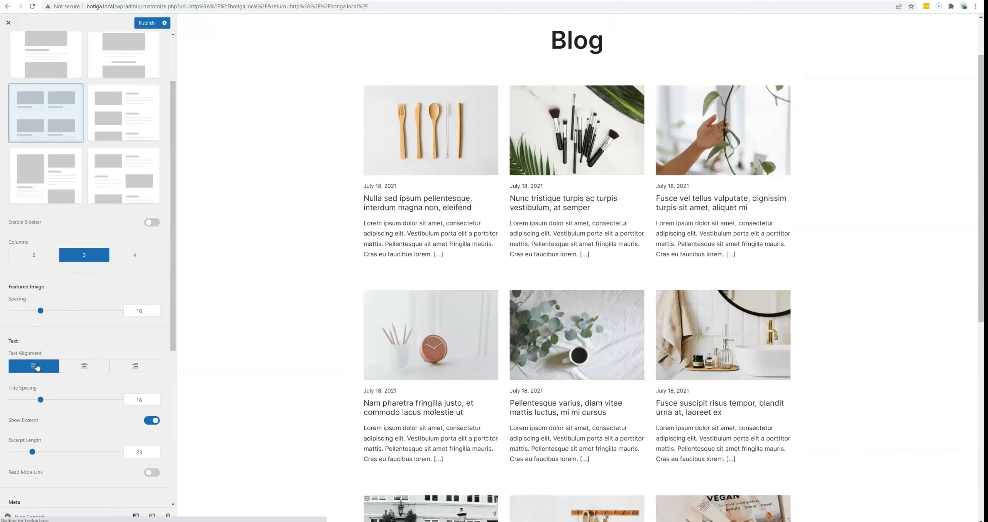
left_click(73, 363)
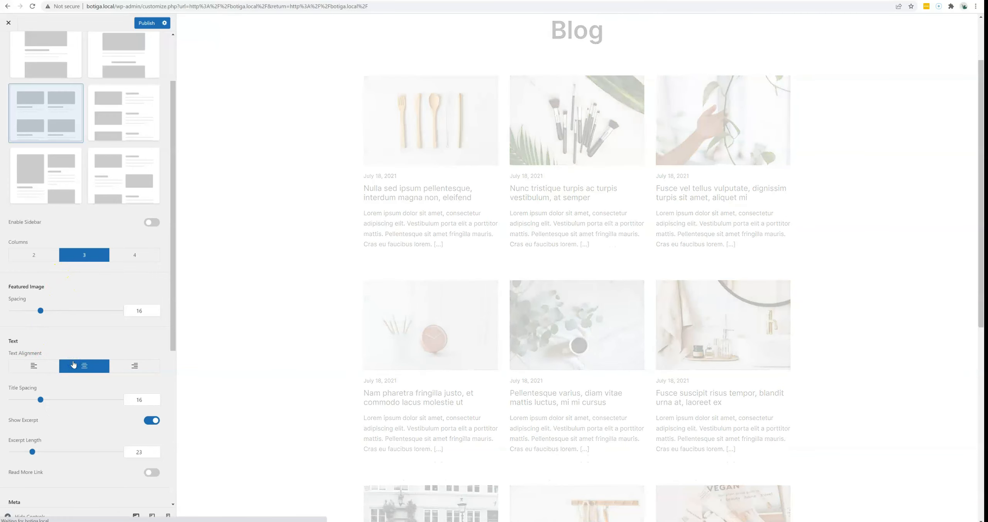
Set the posts' title spacing to 27, and try hiding the excerpts before showing them again
scroll(61, 397, "down", 1)
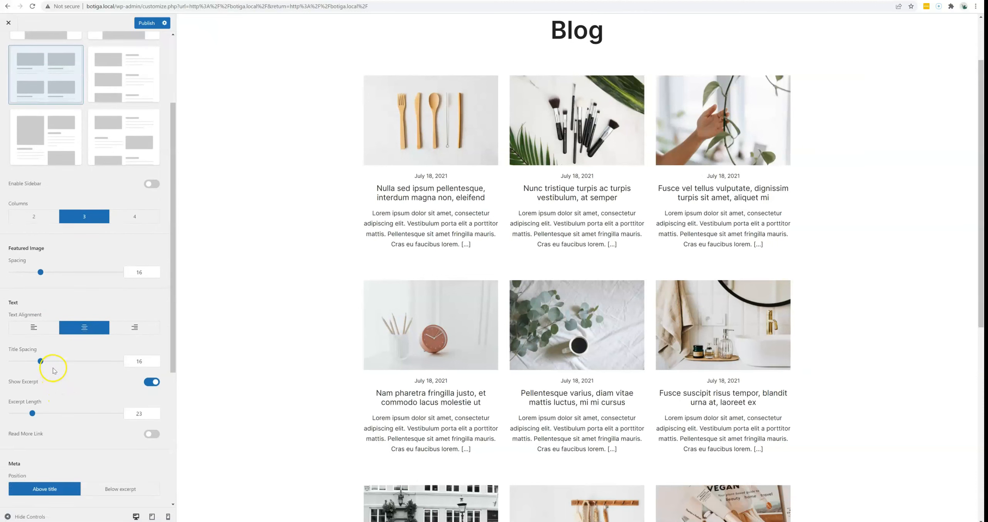
left_click_drag(40, 362, 60, 366)
scroll(61, 365, "down", 3)
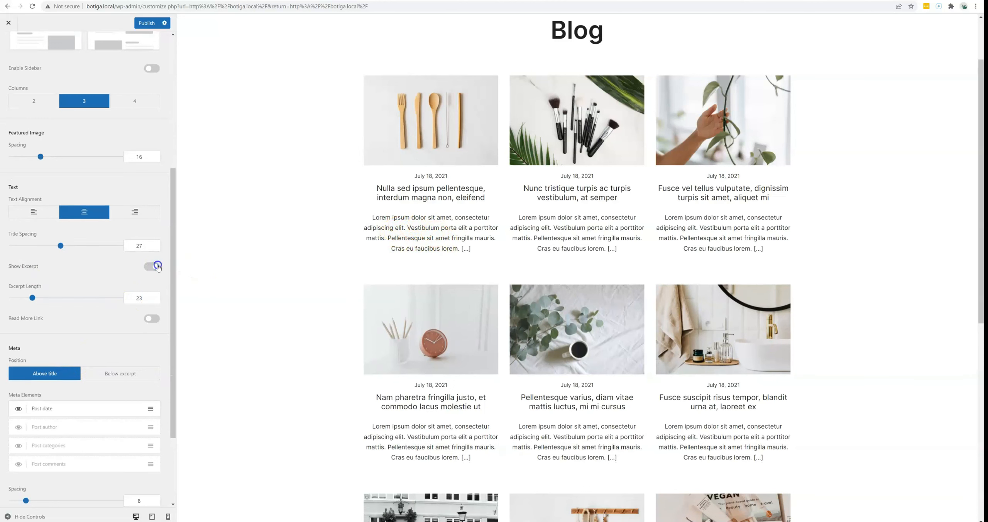
left_click(157, 266)
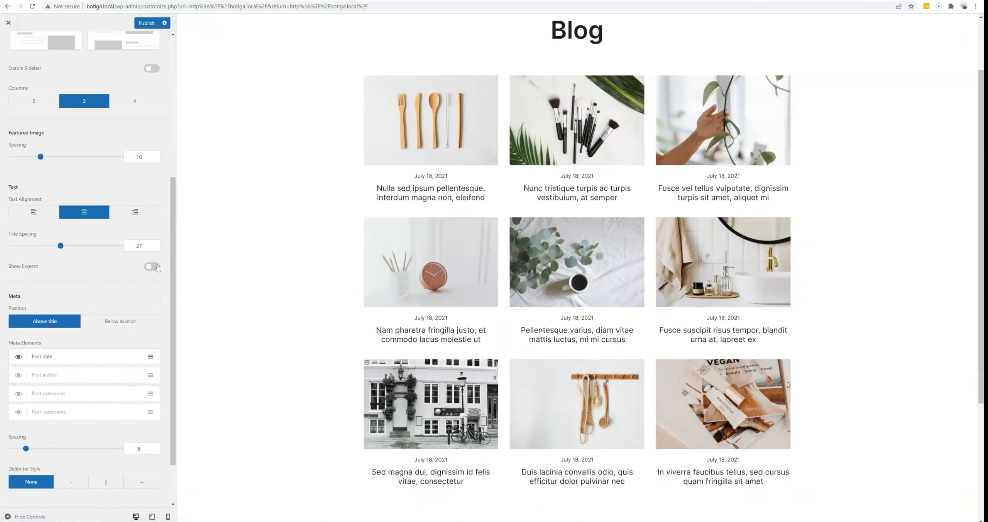
left_click(157, 266)
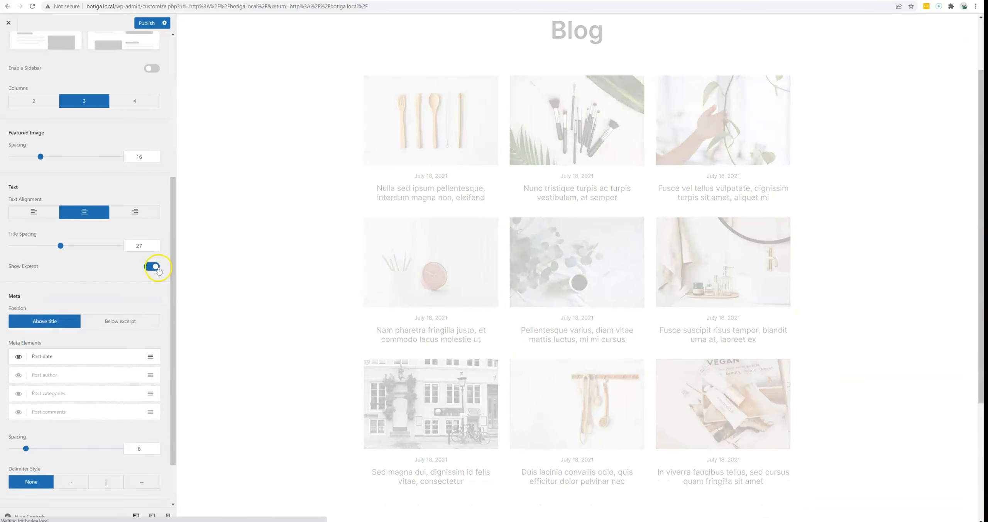
Enable the Read More link under the posts and show the post author among the meta elements
scroll(119, 286, "down", 2)
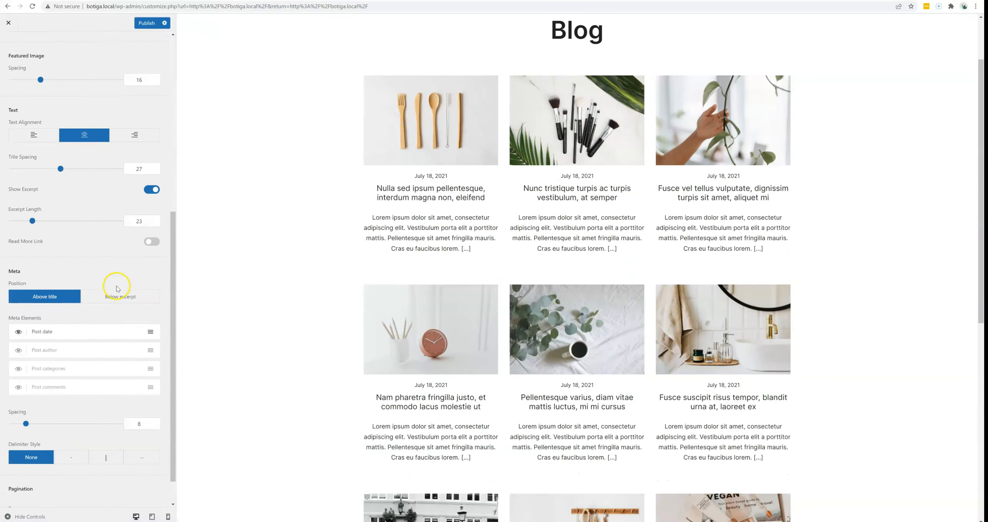
left_click(153, 245)
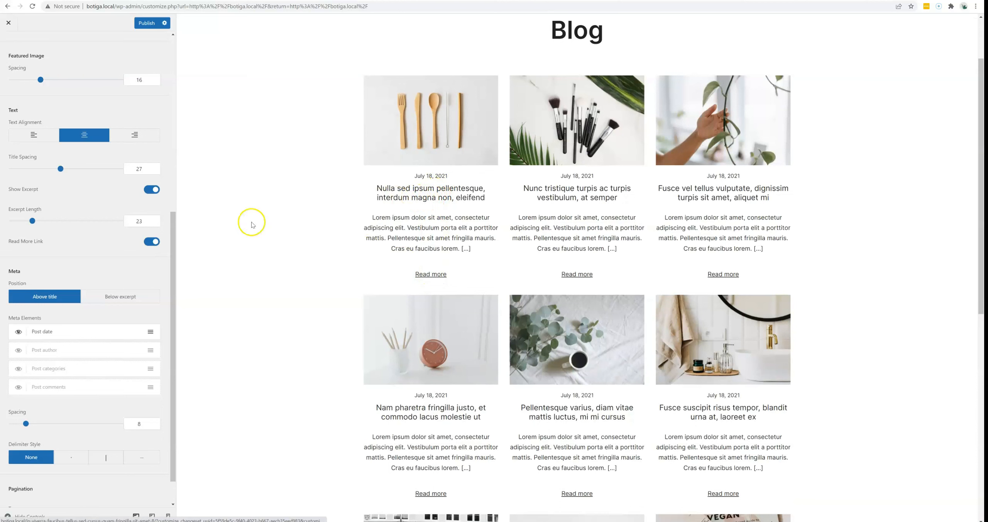
scroll(74, 272, "down", 1)
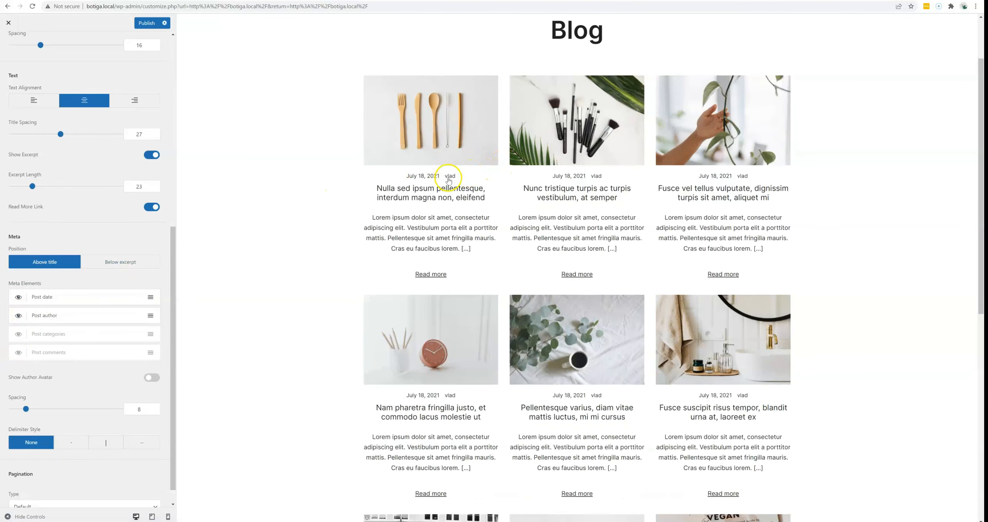
scroll(96, 298, "down", 1)
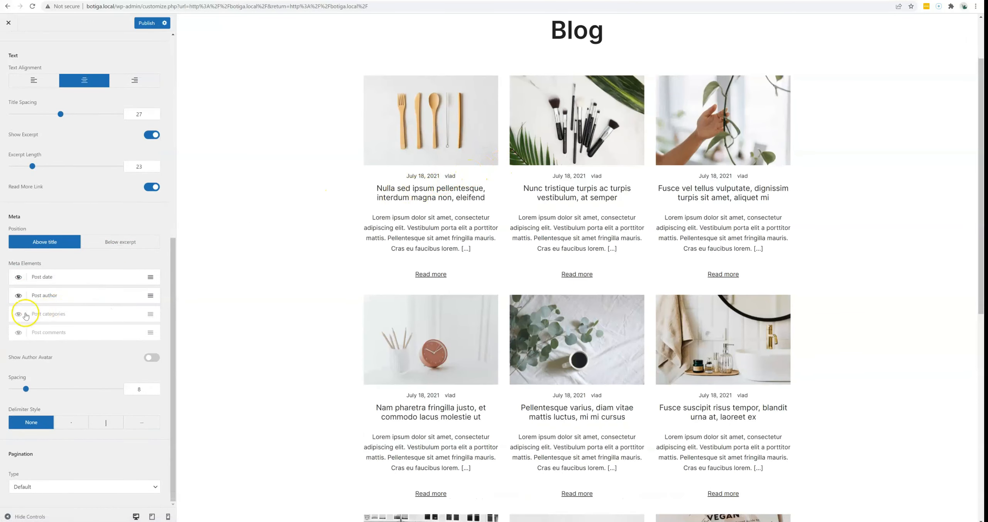
Hide the post date, and show the post categories and post author with the categories placed before the author
left_click(18, 295)
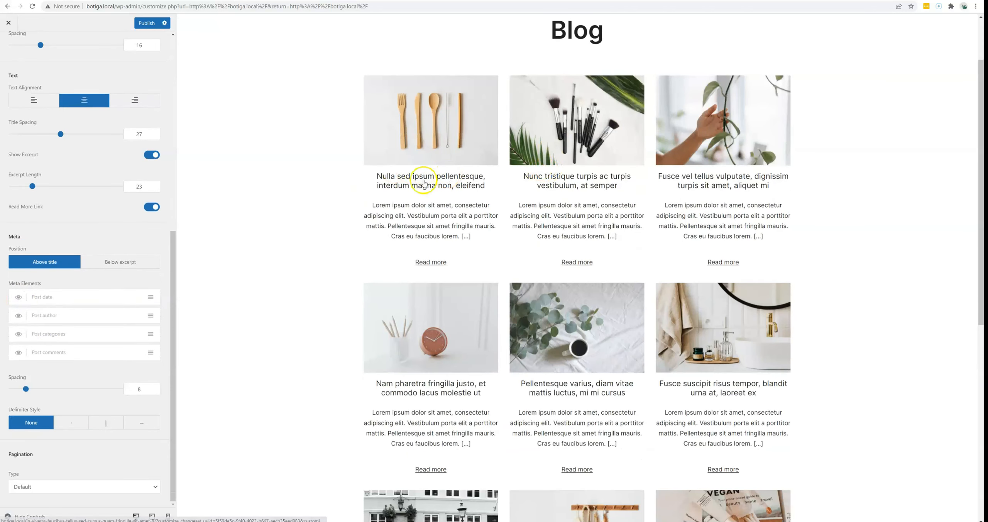
left_click(19, 340)
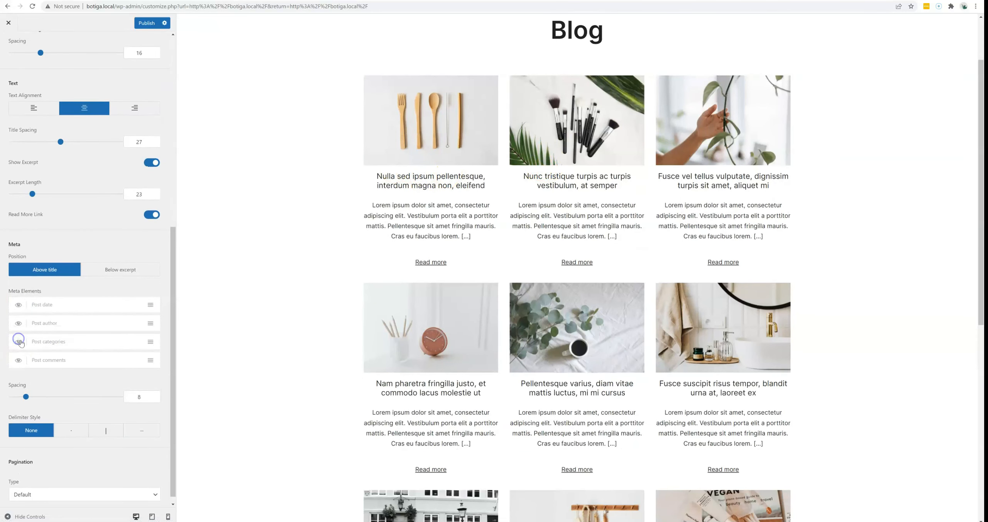
left_click(19, 324)
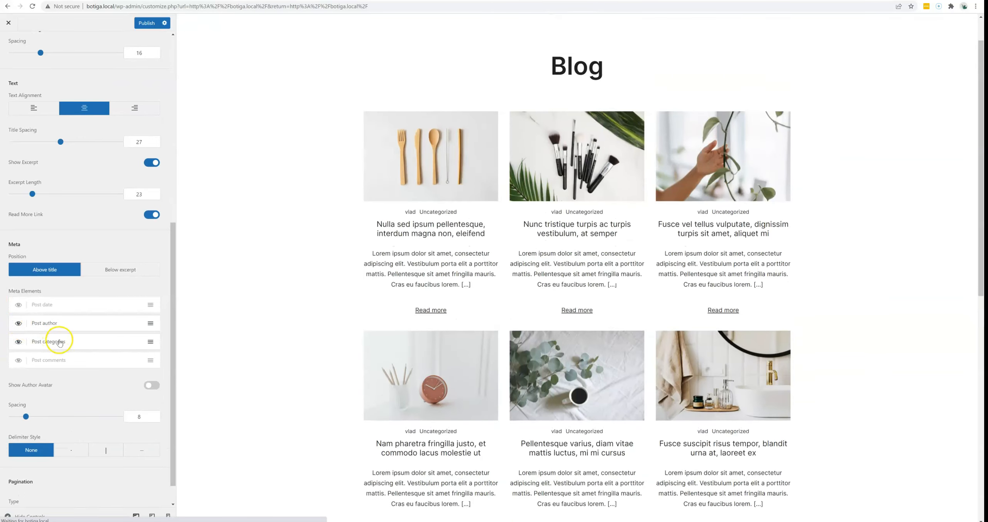
left_click_drag(54, 341, 68, 323)
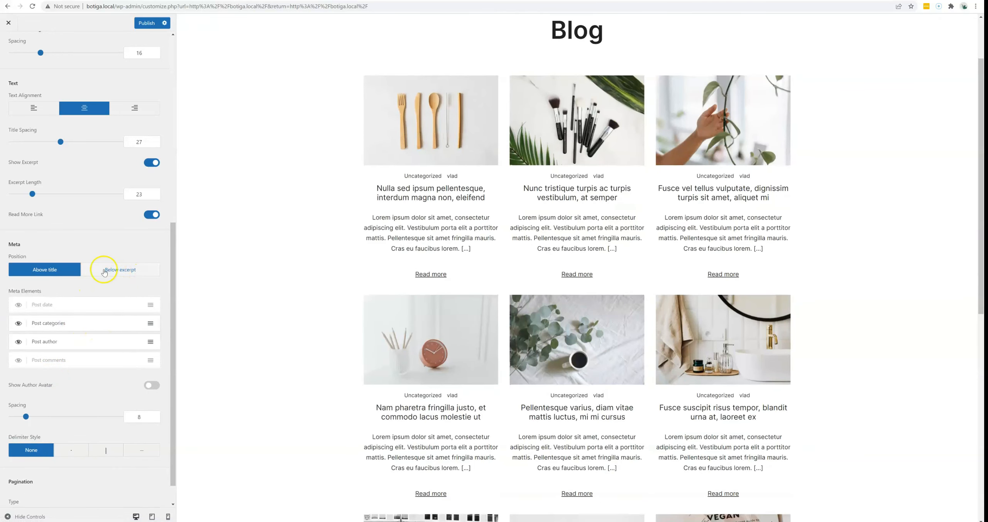
Position the post meta below the excerpt, and show the author avatar with a vertical bar as the delimiter
left_click(116, 273)
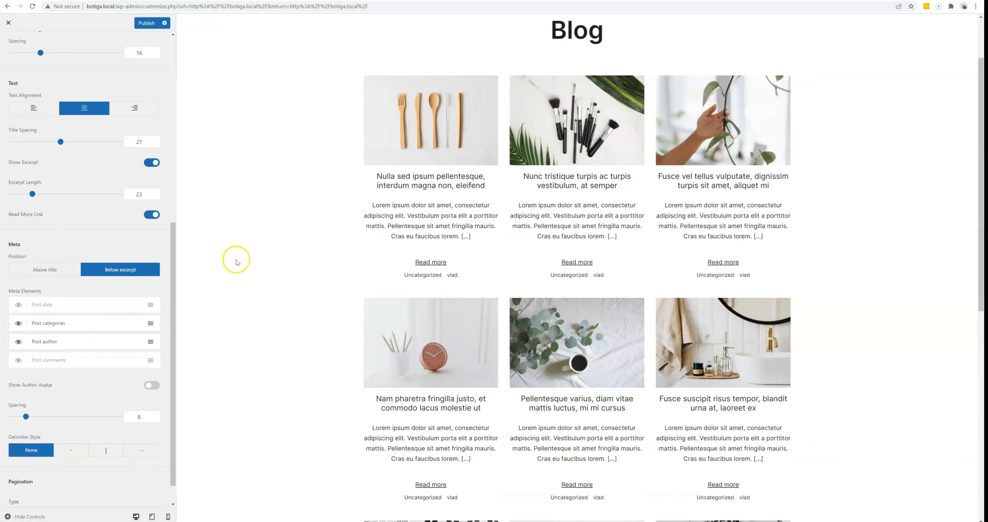
scroll(46, 305, "down", 1)
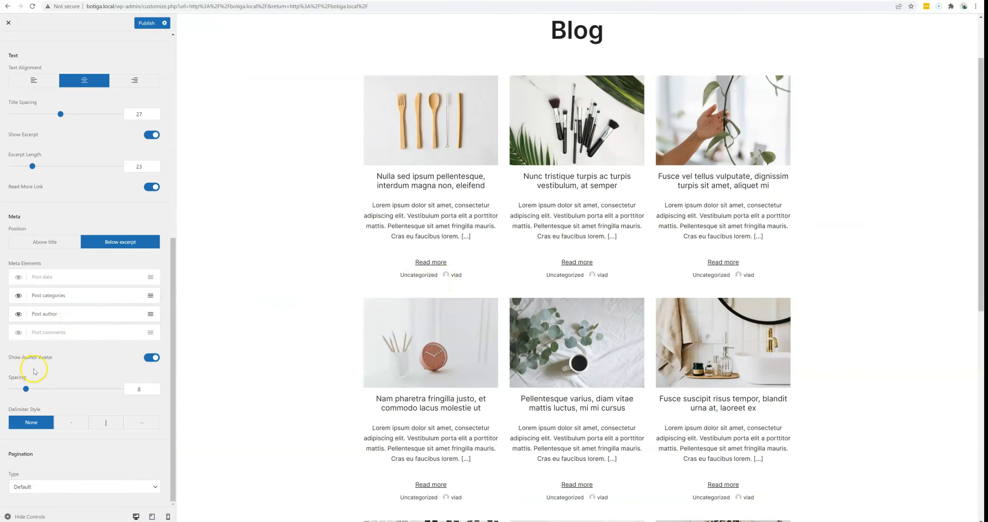
left_click(115, 426)
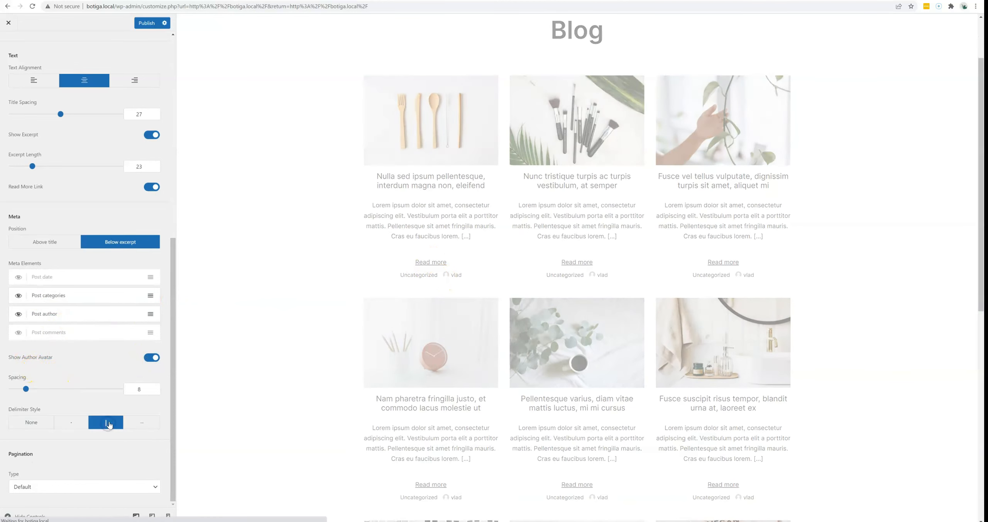
scroll(437, 283, "down", 2)
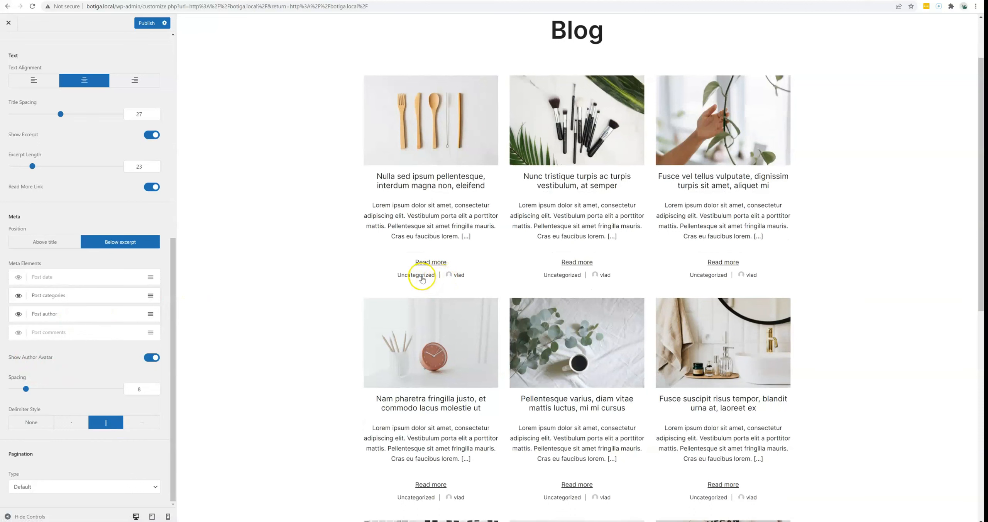
Set the meta position to Above title and the pagination type to Load More Button
left_click(65, 243)
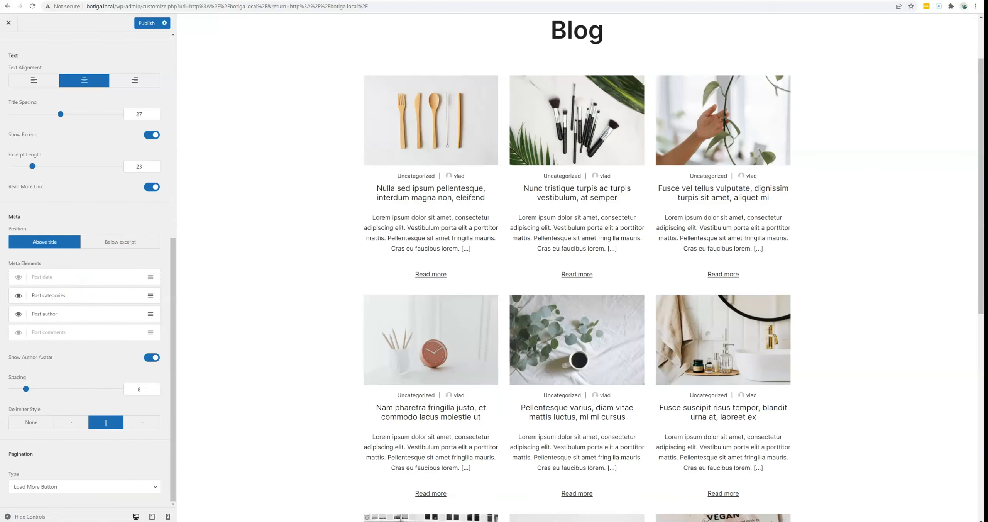
scroll(85, 497, "up", 10)
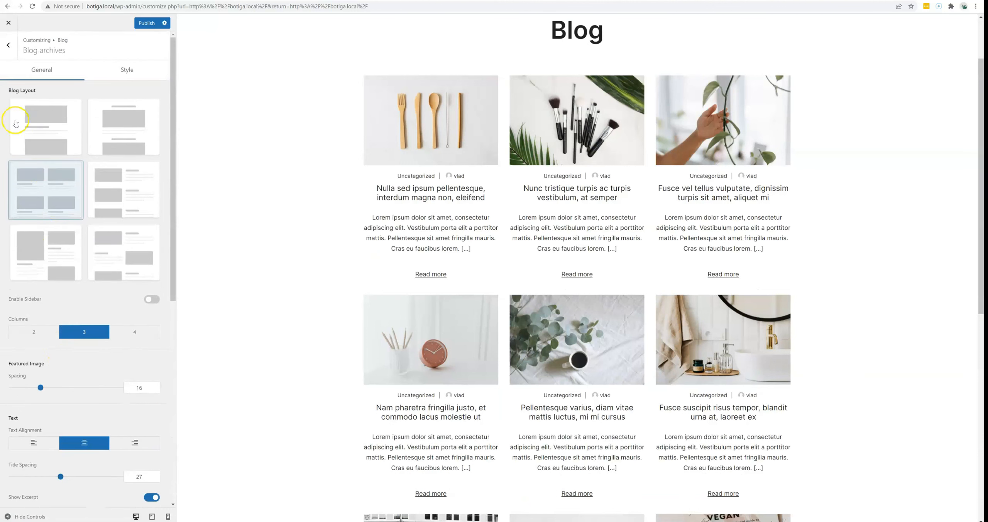
Open the Single posts settings and show the first blog post in the preview
left_click(9, 44)
left_click(33, 87)
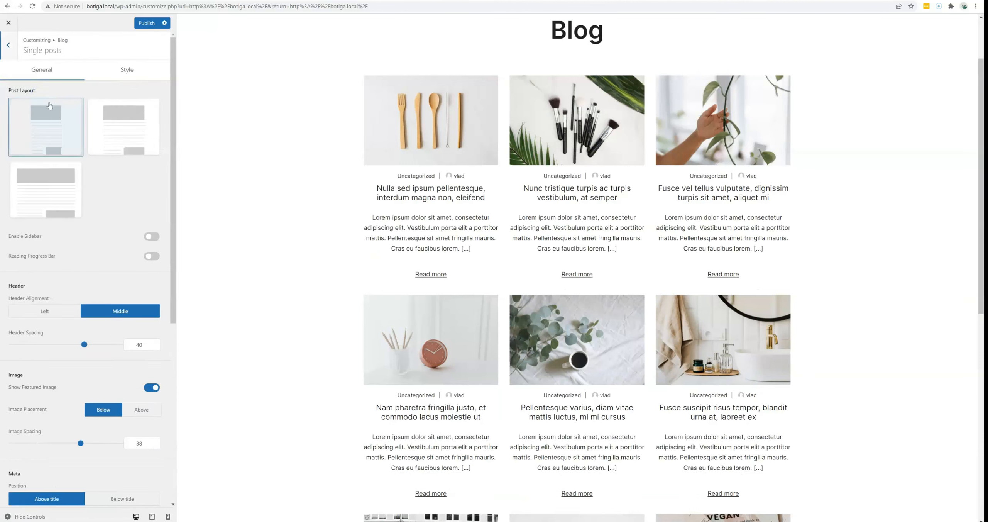
left_click(401, 164)
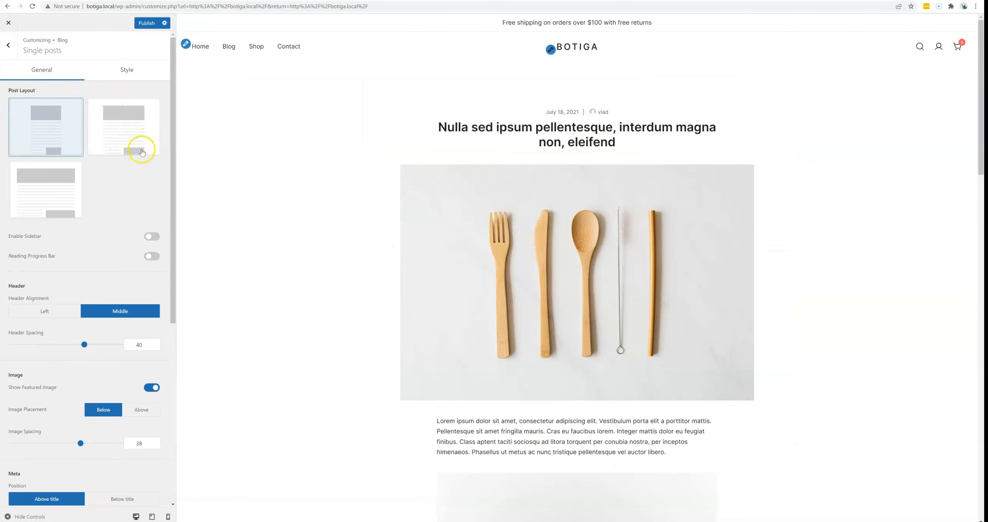
Try the medium-width post layout, set the post layout to the full-width one, and examine the post
left_click(136, 134)
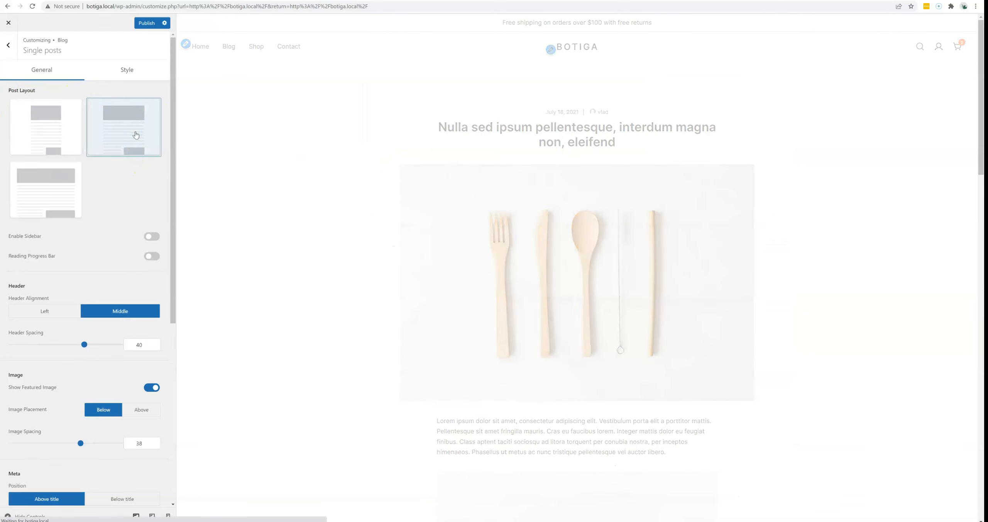
left_click(59, 182)
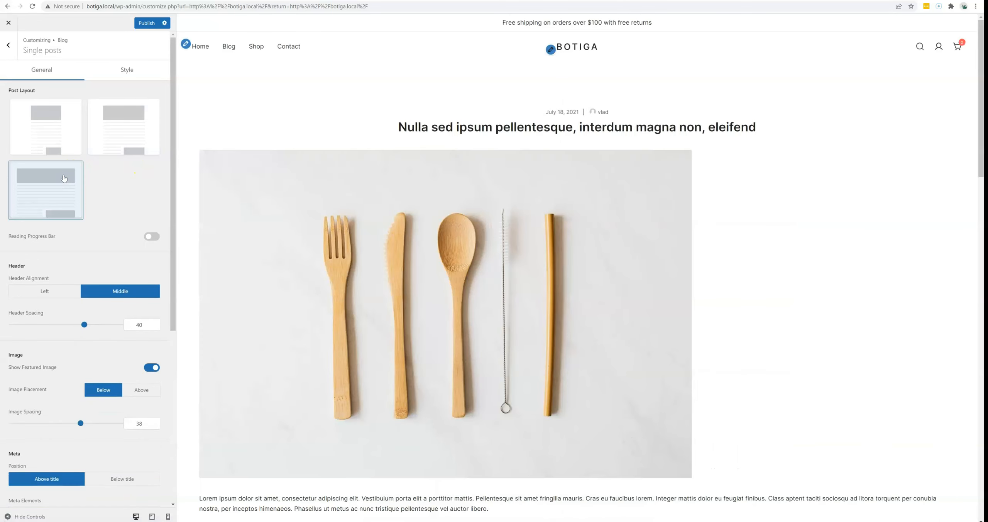
scroll(242, 231, "down", 5)
scroll(247, 234, "up", 5)
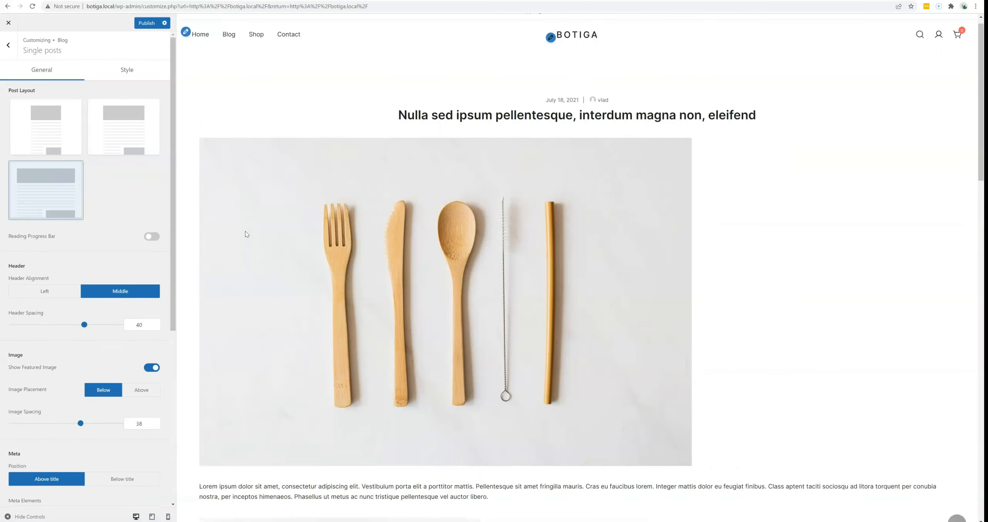
Choose the narrow post layout with a sidebar and position the sidebar on the left
left_click(45, 130)
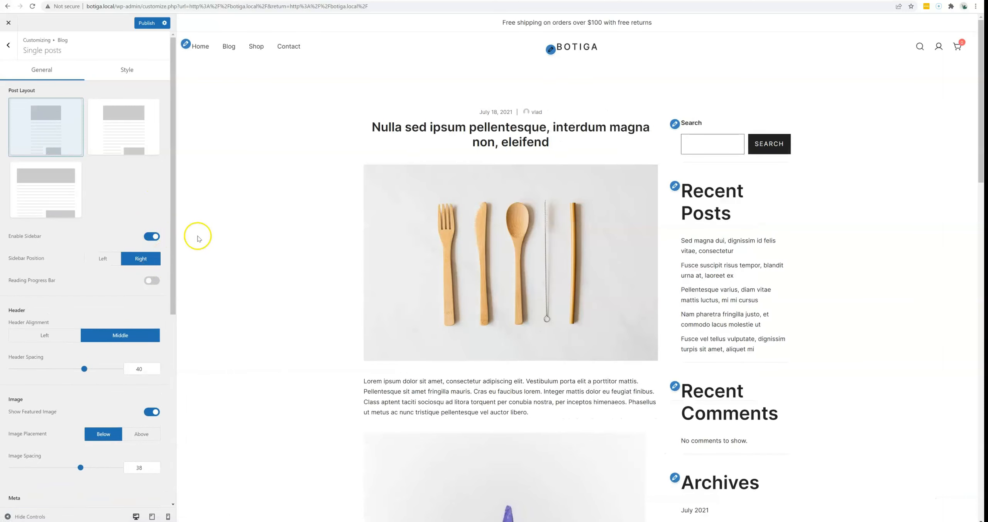
left_click(101, 259)
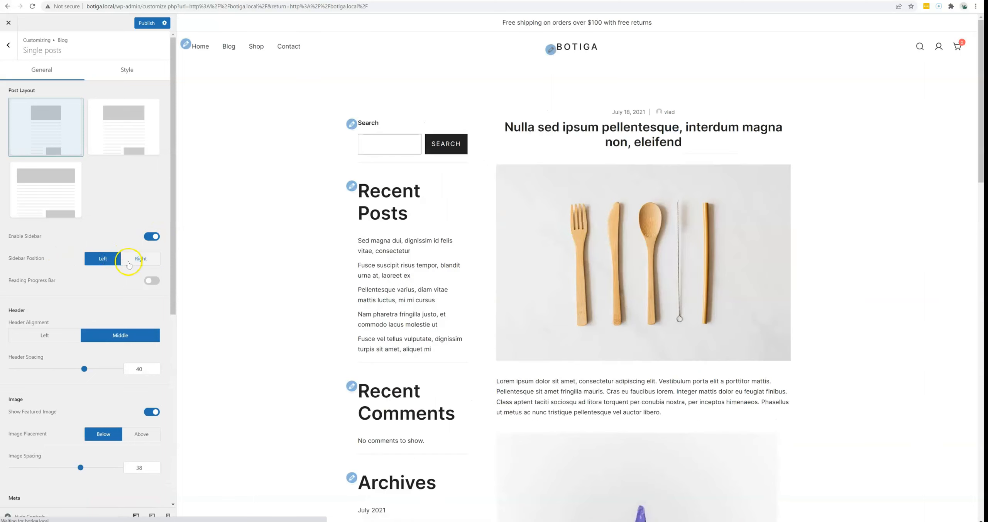
Enable the Reading Progress Bar and check how it follows scrolling in the post preview
scroll(103, 260, "down", 1)
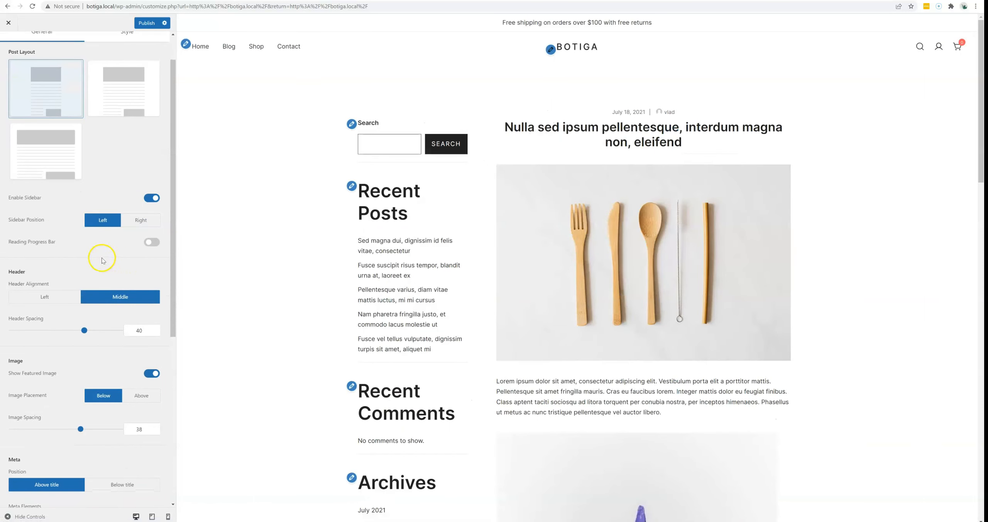
left_click_drag(5, 247, 72, 246)
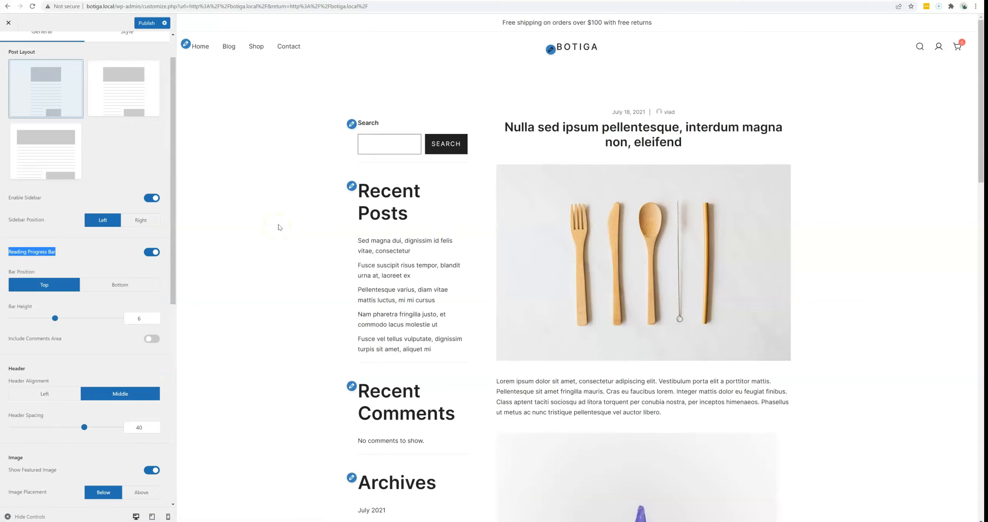
scroll(281, 228, "down", 3)
scroll(281, 228, "up", 2)
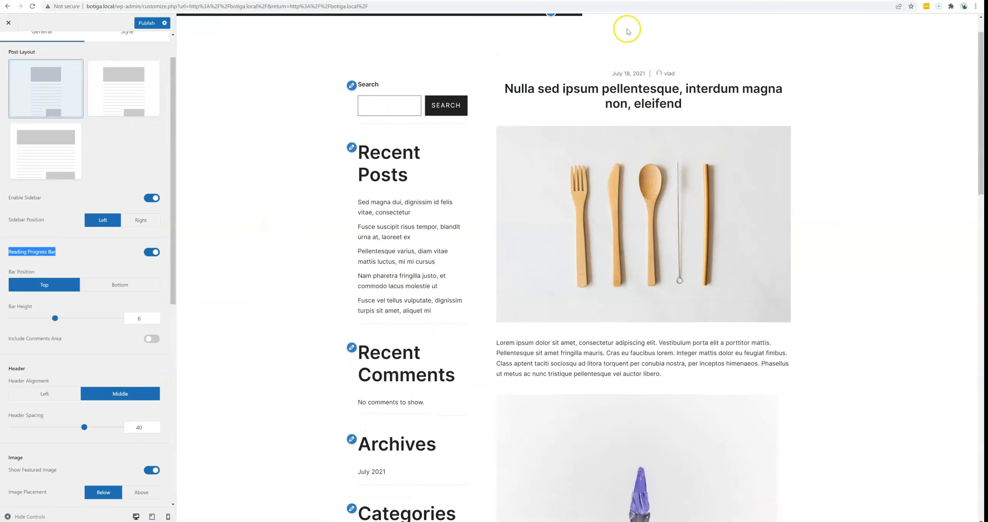
scroll(556, 100, "down", 3)
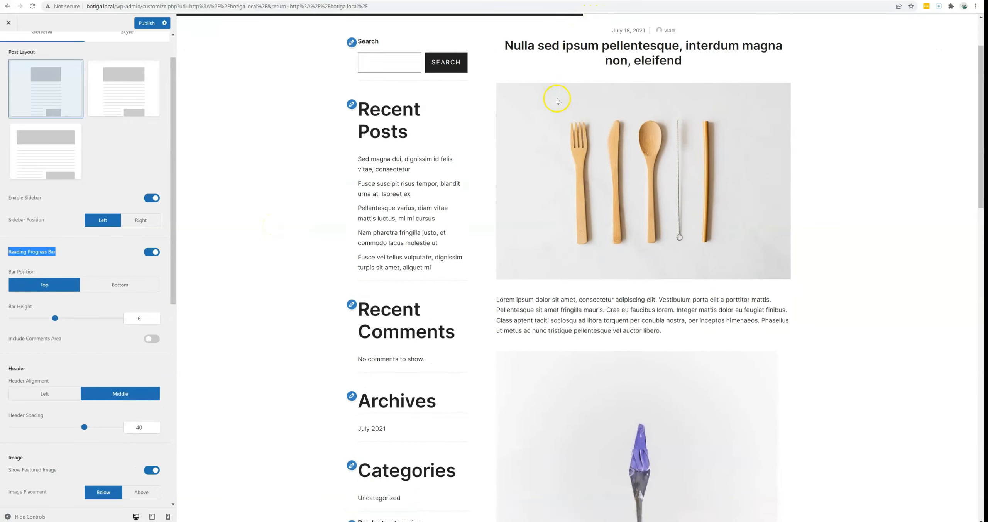
scroll(103, 263, "down", 1)
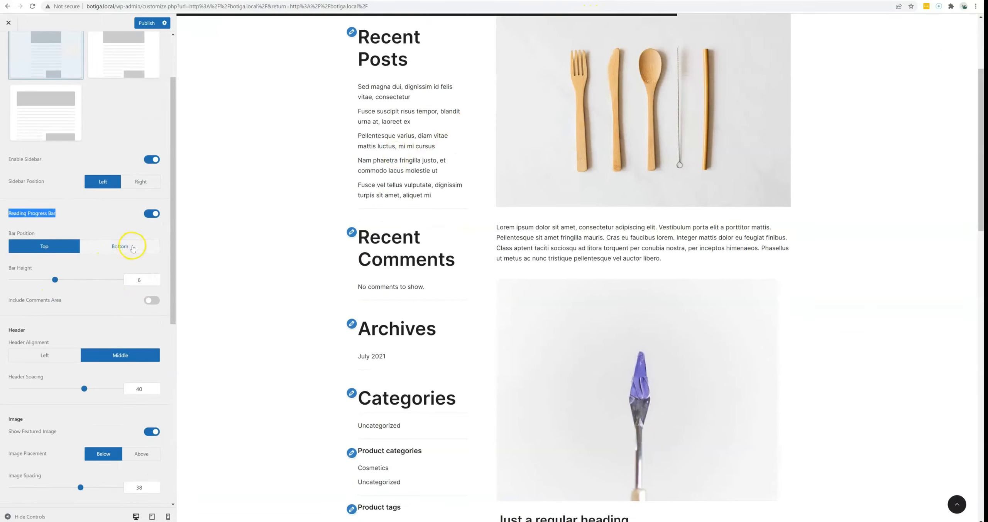
scroll(124, 251, "down", 2)
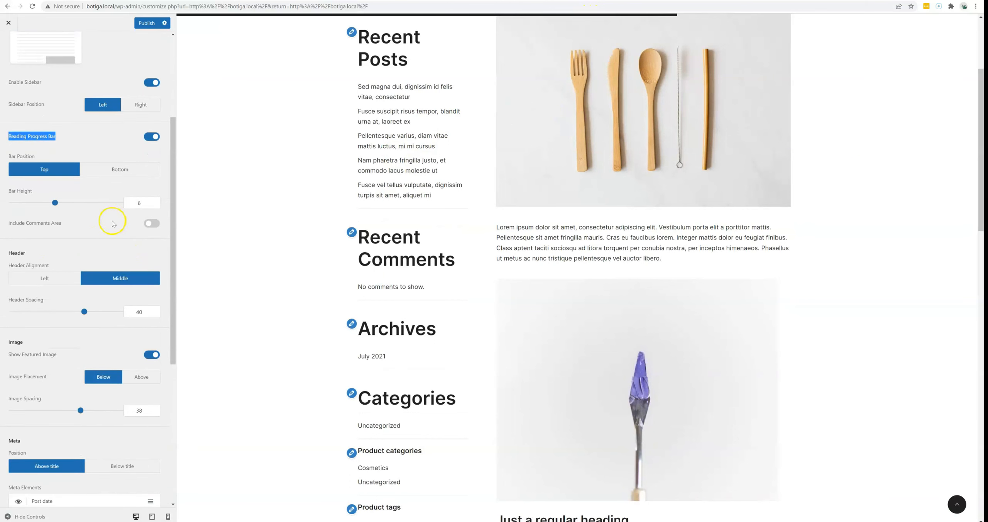
scroll(405, 281, "up", 3)
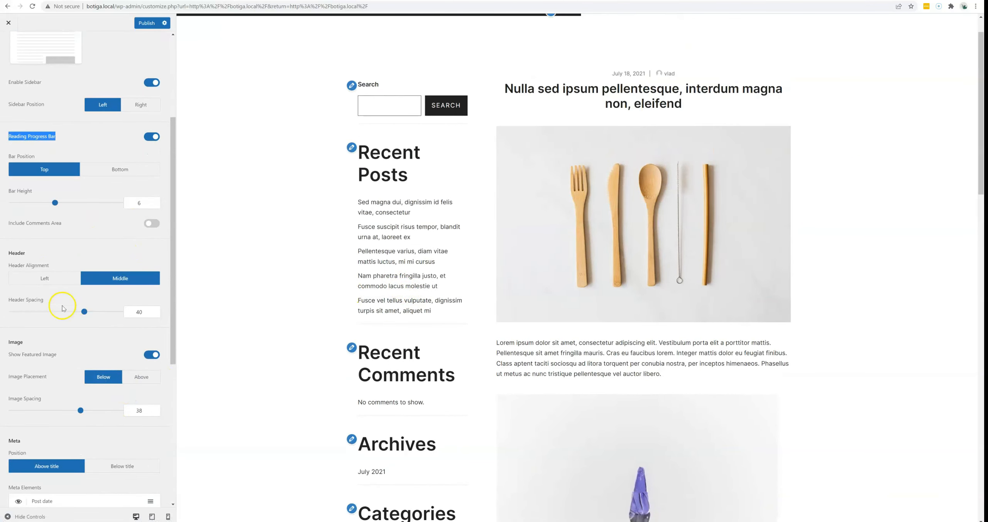
Align the single post header to the left and set the header spacing to 47
scroll(58, 328, "down", 1)
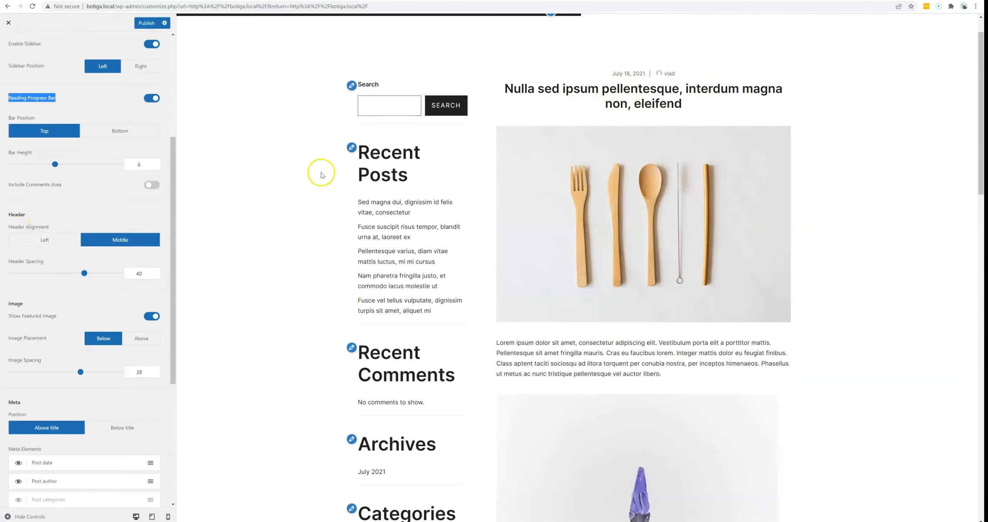
left_click(45, 240)
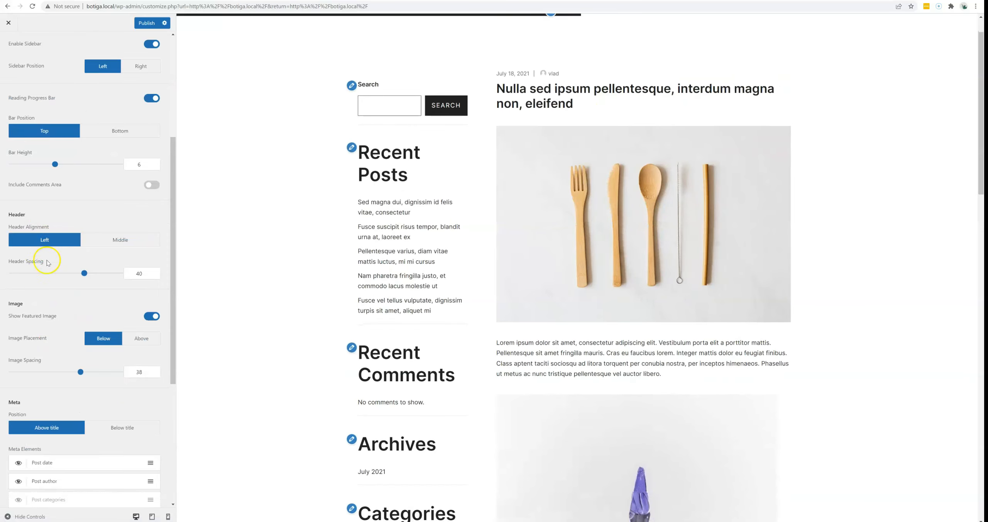
left_click_drag(83, 273, 97, 273)
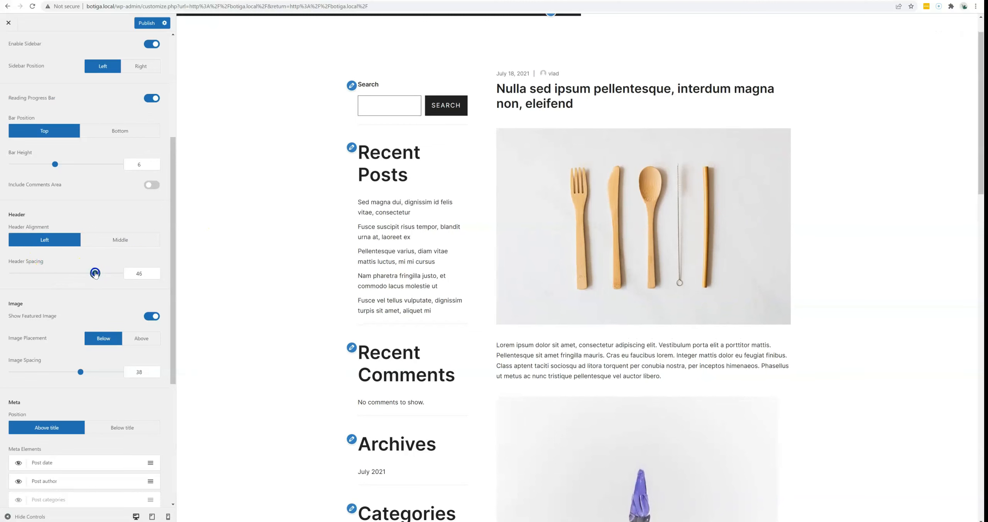
Place the featured image above the post header and set the image spacing to 46
scroll(83, 260, "down", 2)
scroll(83, 261, "down", 1)
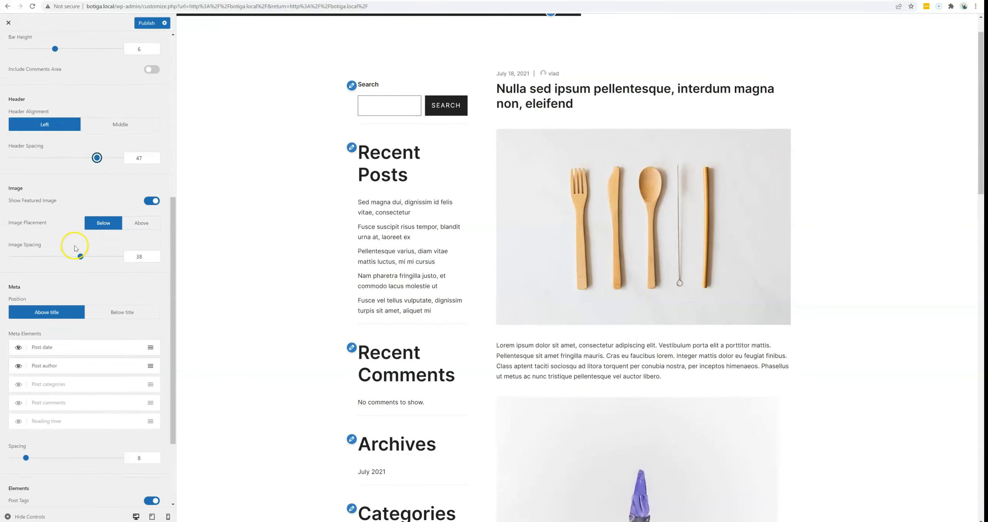
left_click(142, 224)
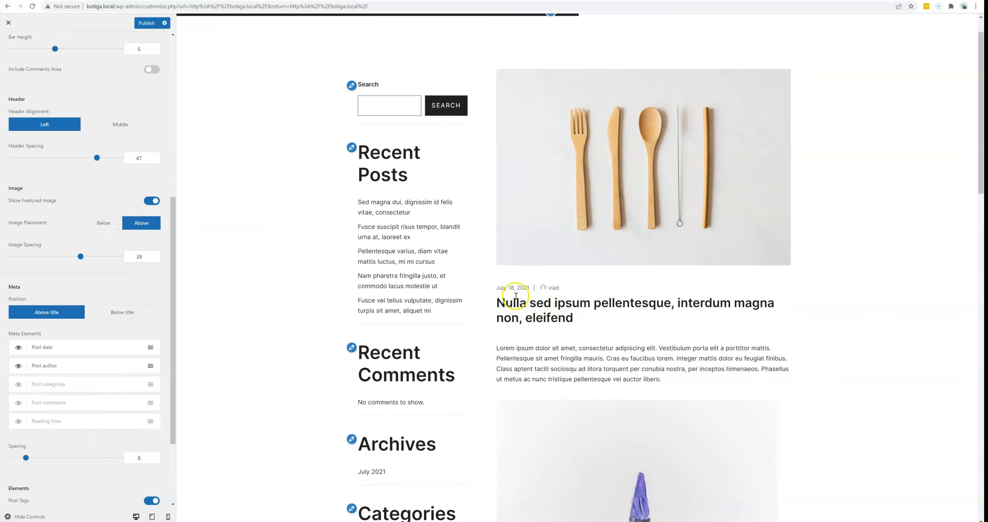
mouse_move(90, 262)
left_mouse_down()
mouse_move(60, 262)
mouse_move(95, 258)
left_mouse_up()
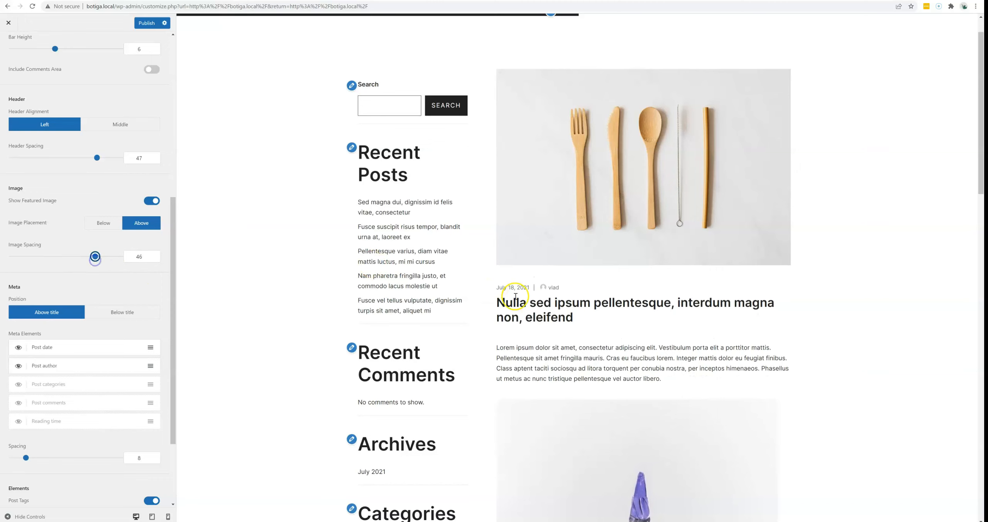
Show the reading time between the post date and post author, and set the meta spacing to 22
scroll(120, 320, "down", 3)
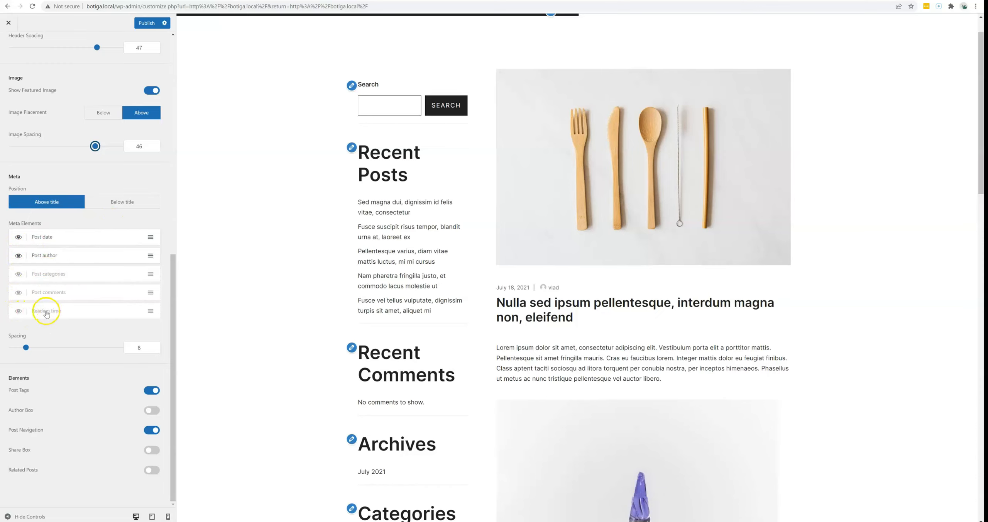
left_click(20, 314)
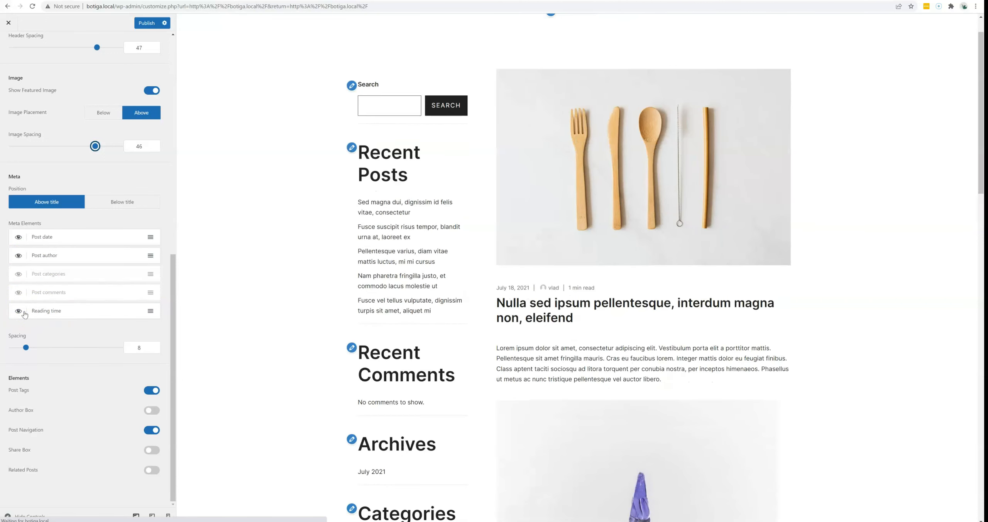
left_click_drag(48, 310, 66, 255)
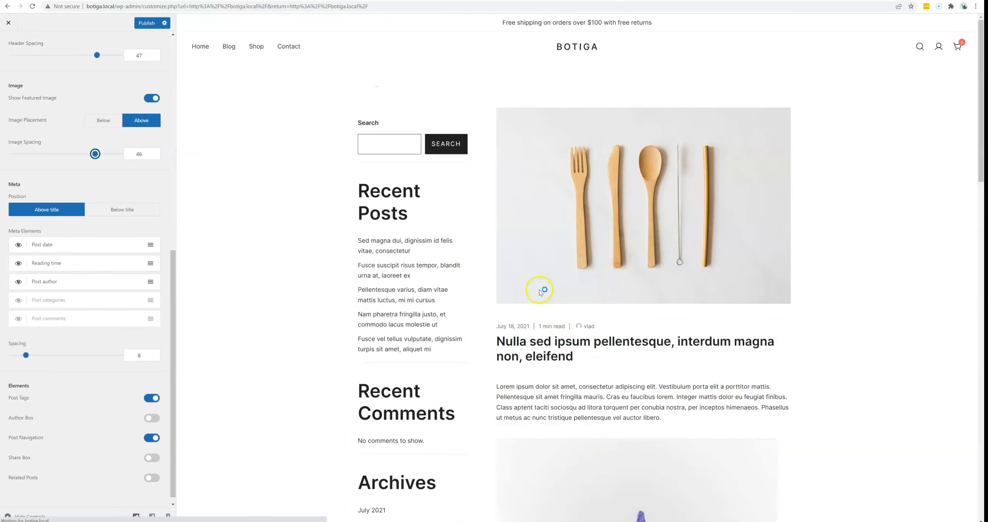
scroll(18, 261, "down", 1)
left_click_drag(25, 348, 51, 346)
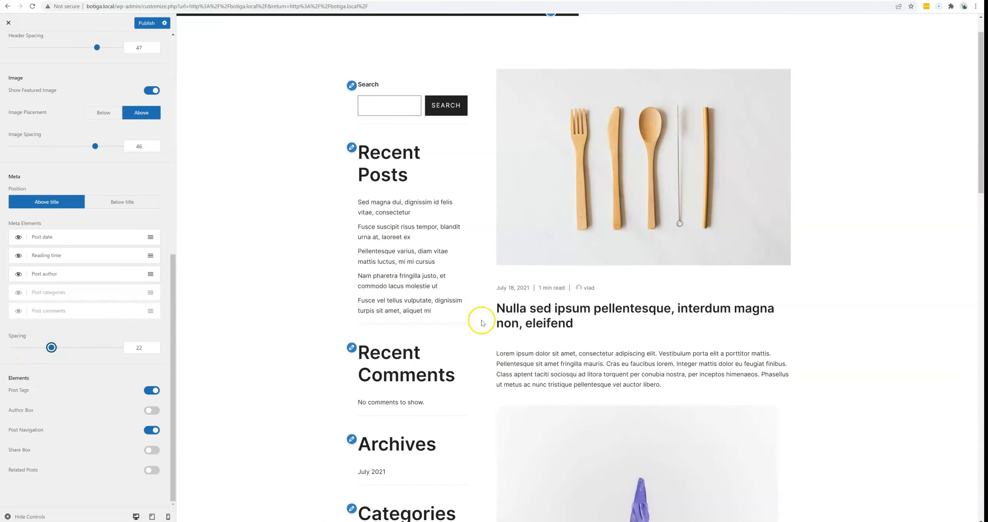
Enable the Author Box element and examine it beneath the post content in the preview
scroll(540, 322, "down", 4)
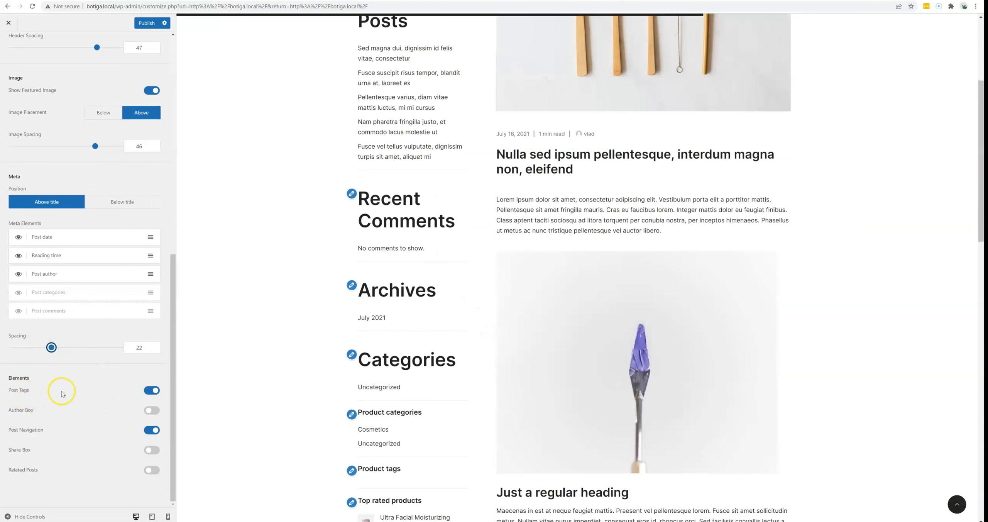
left_click(151, 410)
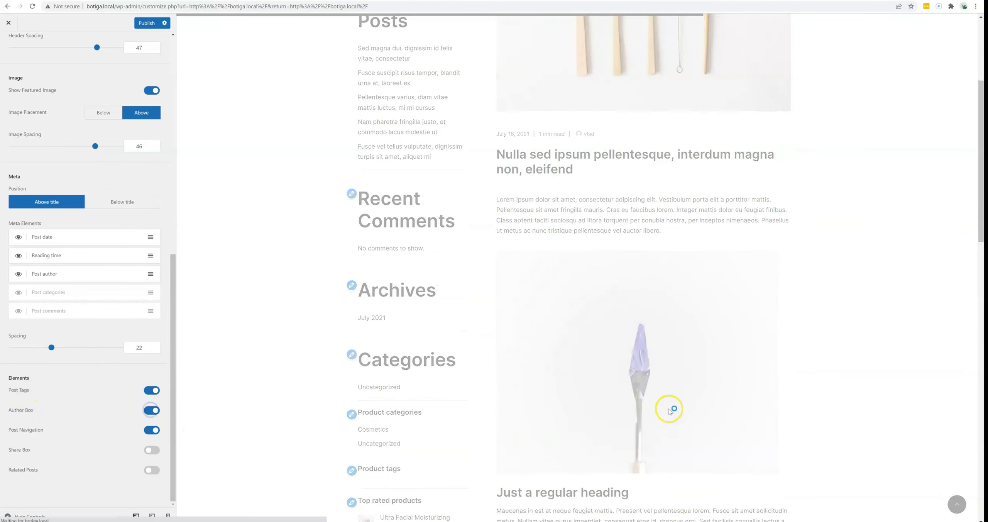
scroll(664, 409, "down", 8)
scroll(661, 407, "down", 15)
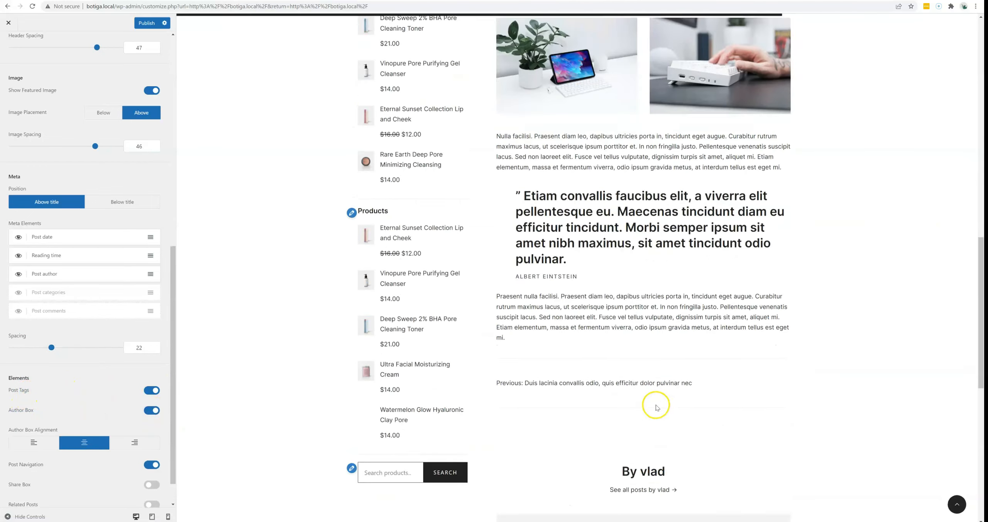
scroll(651, 402, "up", 3)
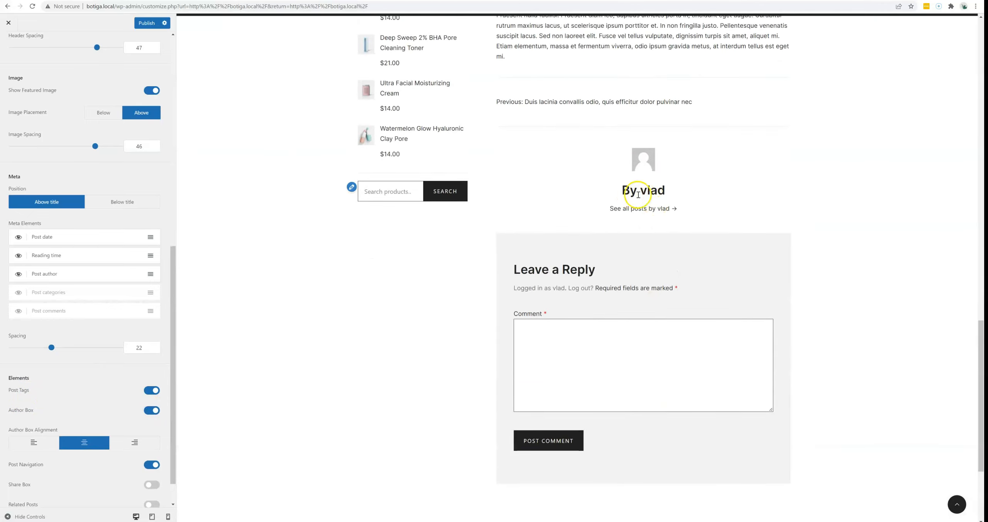
scroll(632, 213, "down", 1)
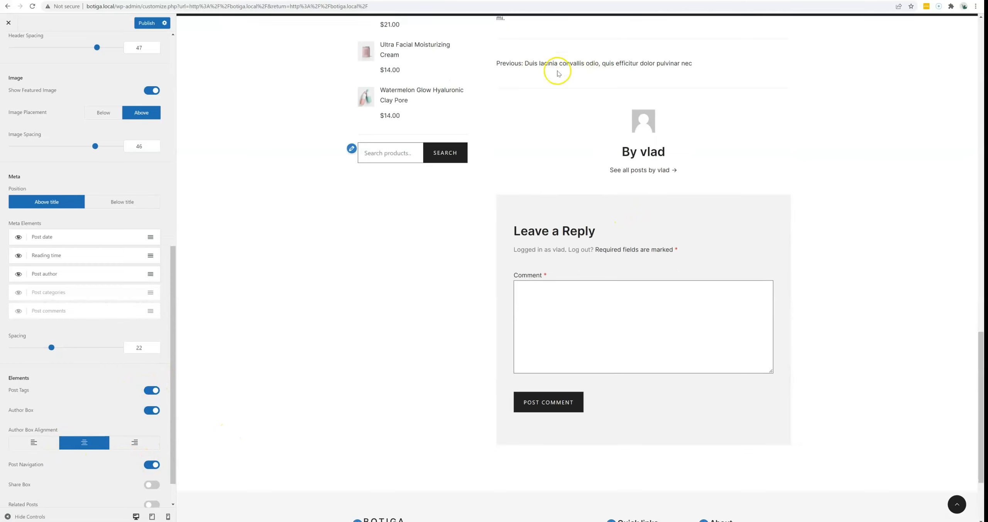
Enable the Share Box and the Related Posts Slider with 9 posts, and advance the slider
scroll(152, 451, "down", 1)
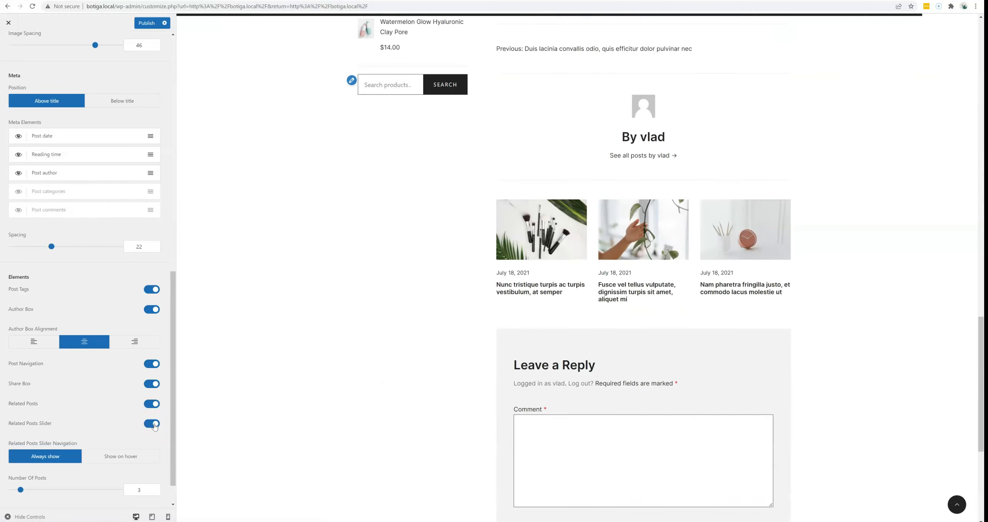
scroll(324, 394, "down", 2)
scroll(94, 463, "down", 1)
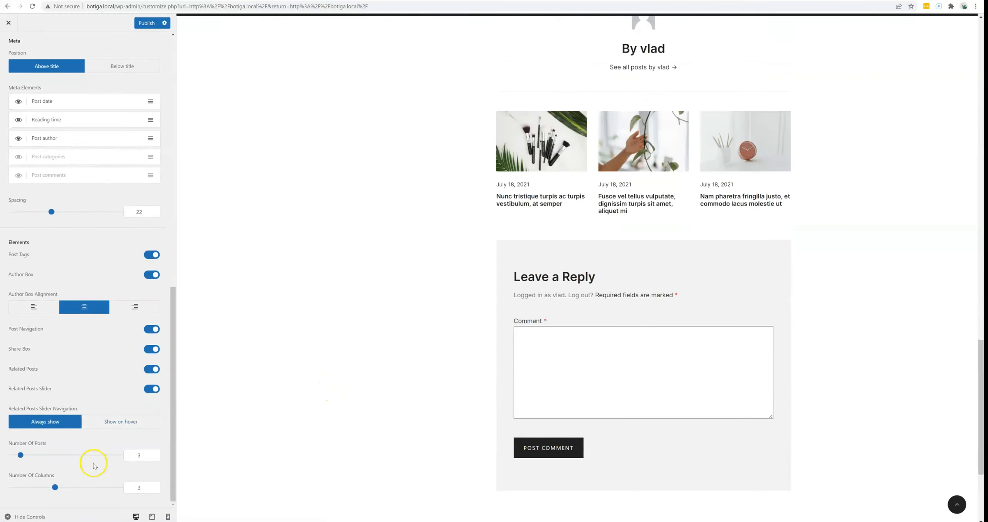
left_click_drag(36, 456, 48, 454)
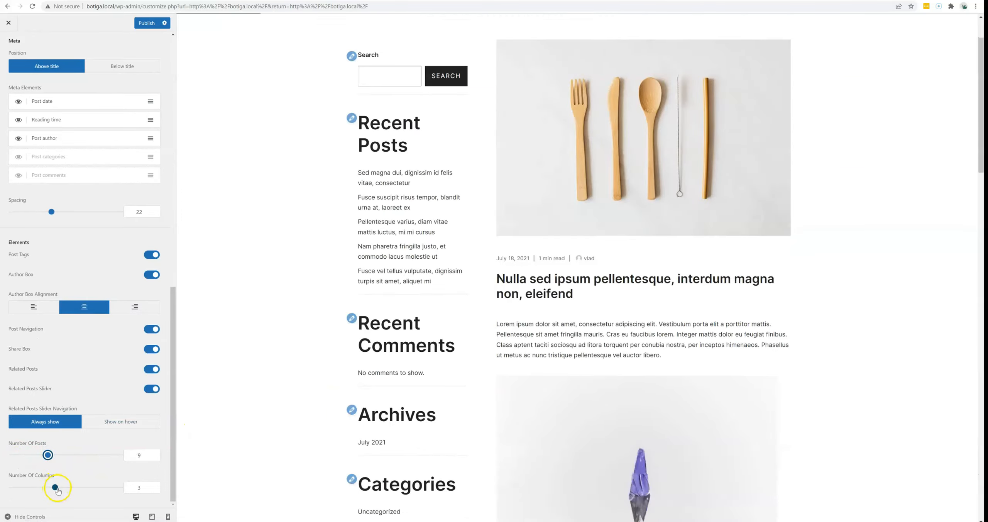
left_click(778, 144)
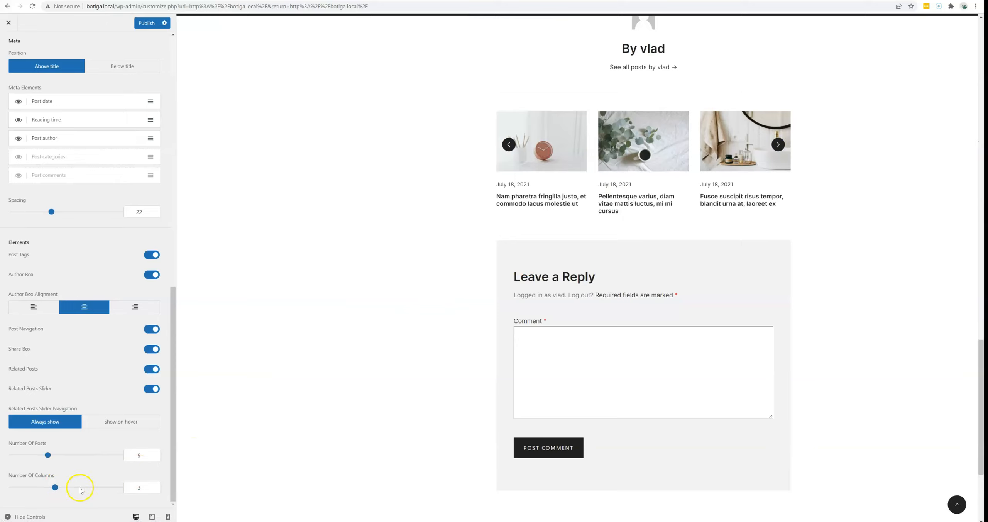
Set the related posts to 2 columns and browse through the slider in the preview
left_click_drag(53, 488, 33, 487)
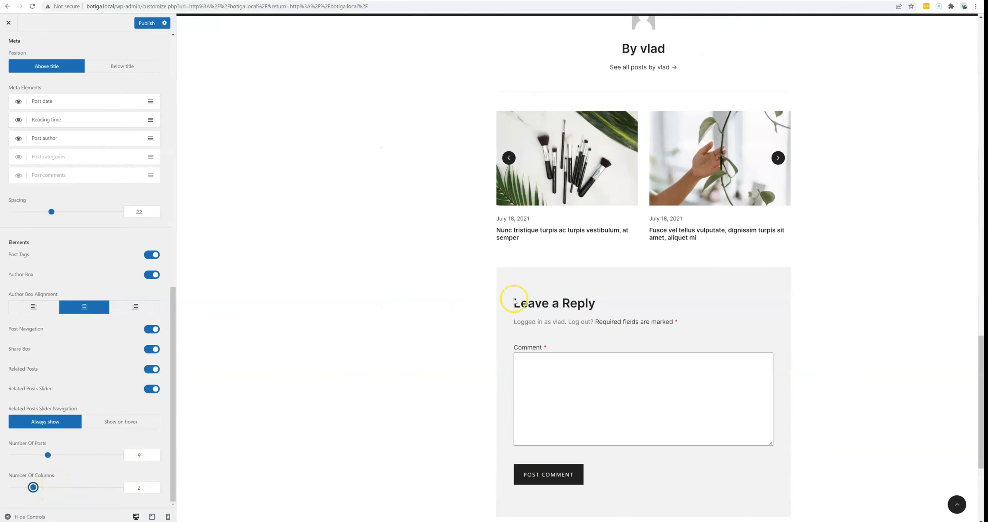
left_click(778, 158)
left_click(778, 158)
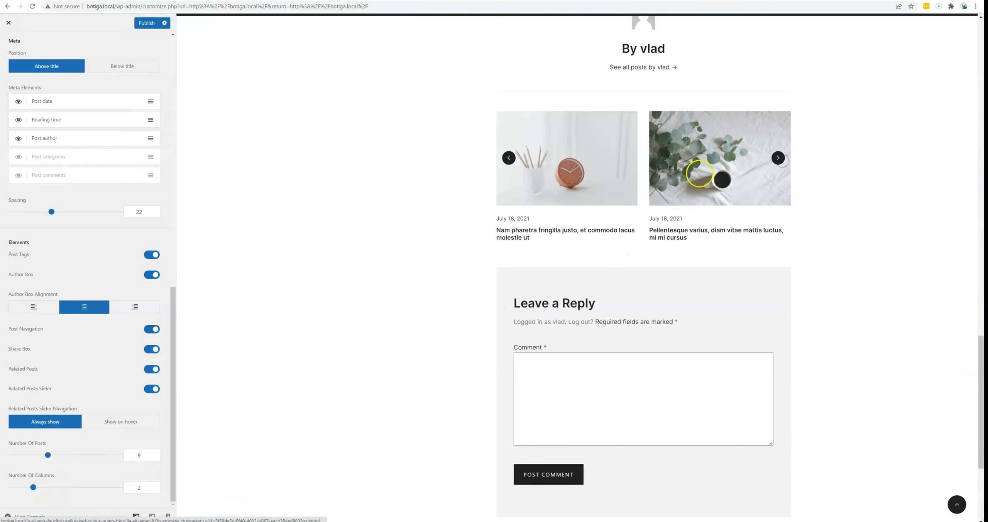
Leave the Customizer and open the first post on the site's Blog page for editing
left_click(7, 23)
left_click(530, 56)
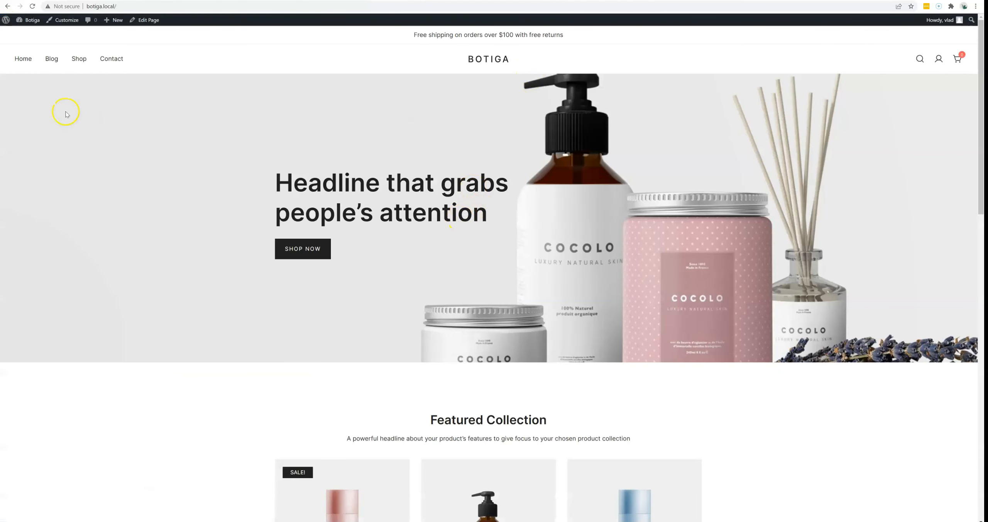
left_click(57, 63)
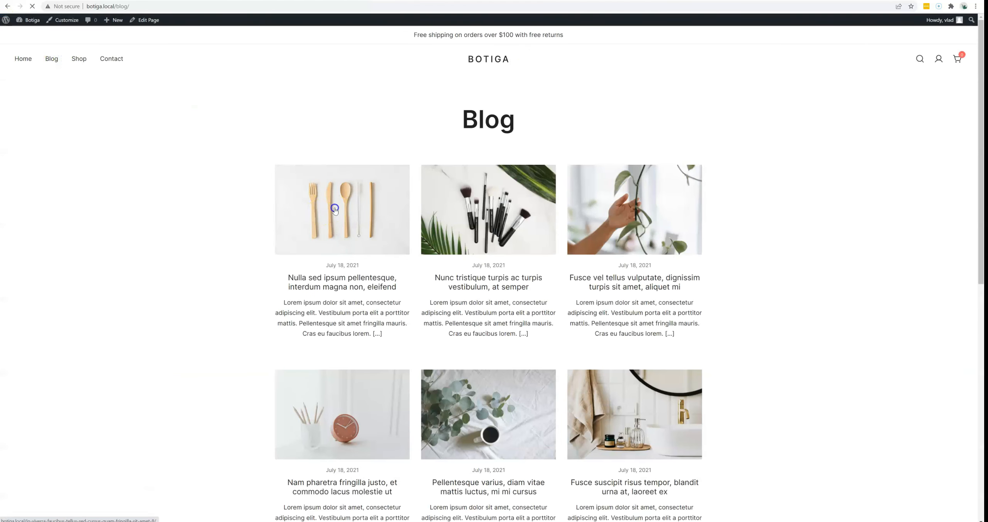
left_click(334, 209)
left_click(146, 19)
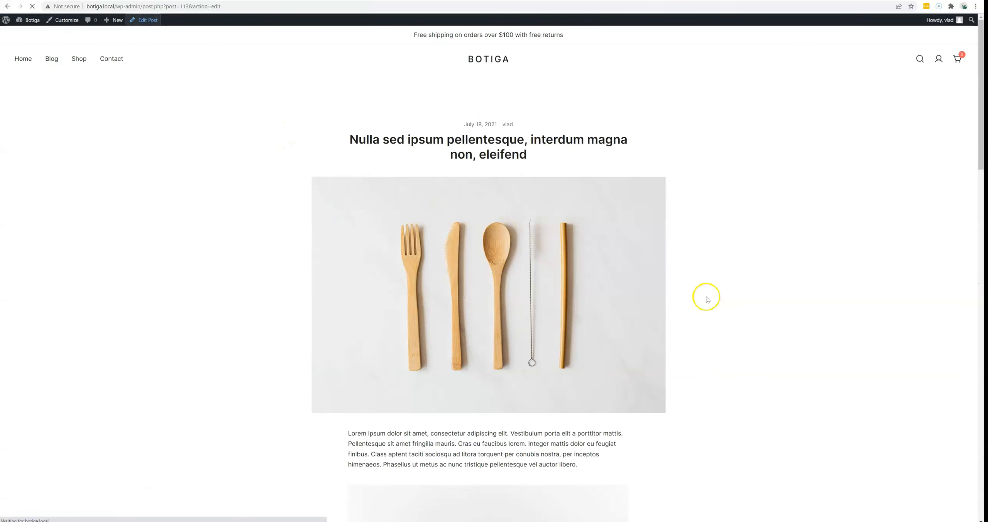
Examine the post's Botiga Table of Contents options, including the available target heading levels and bullet types
scroll(957, 370, "down", 2)
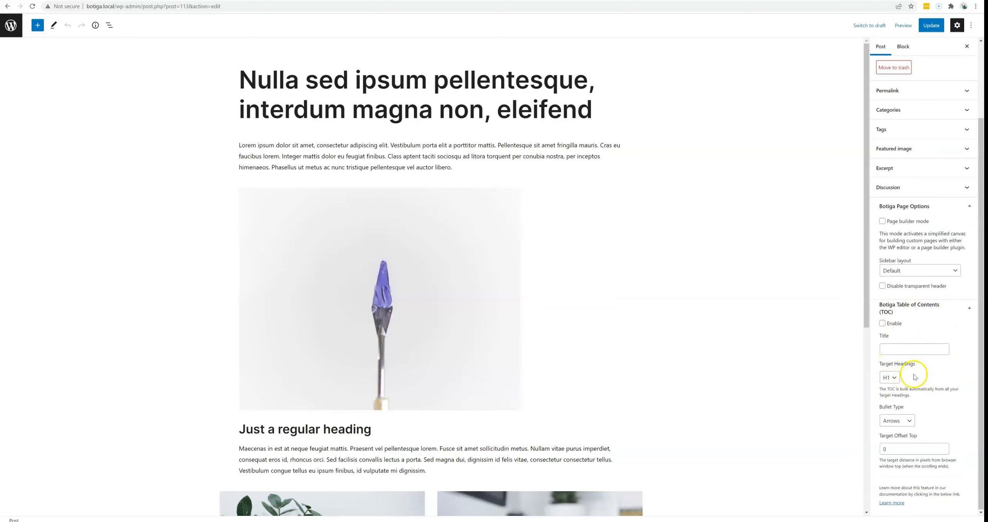
left_click(889, 377)
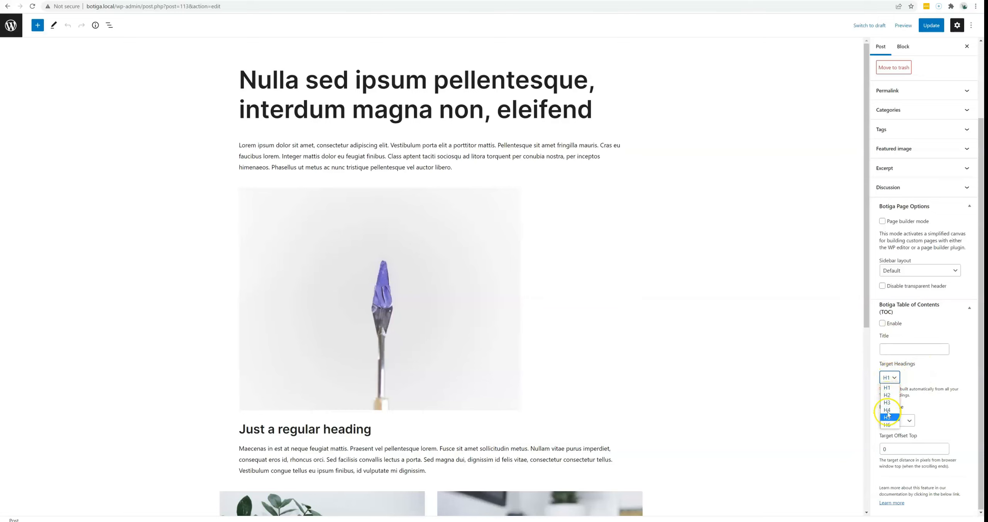
left_click(924, 379)
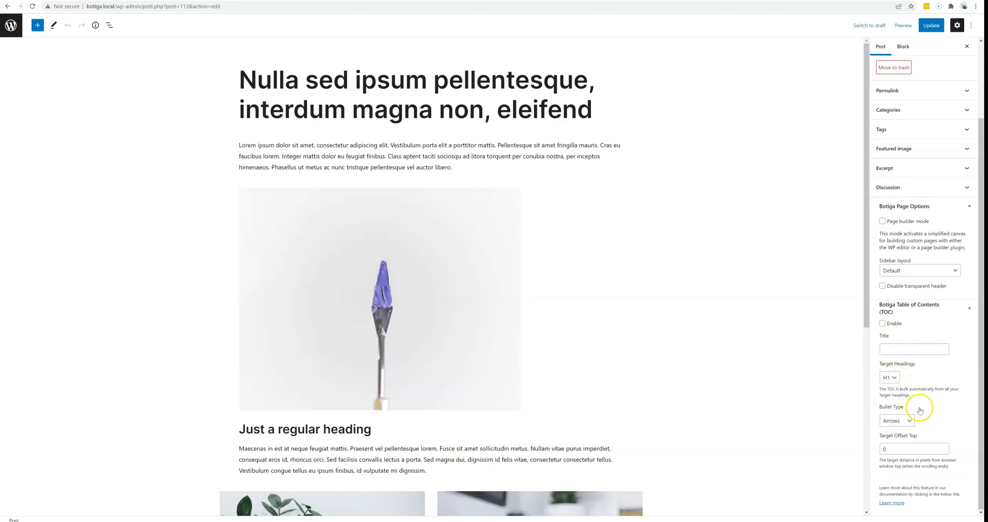
left_click(905, 421)
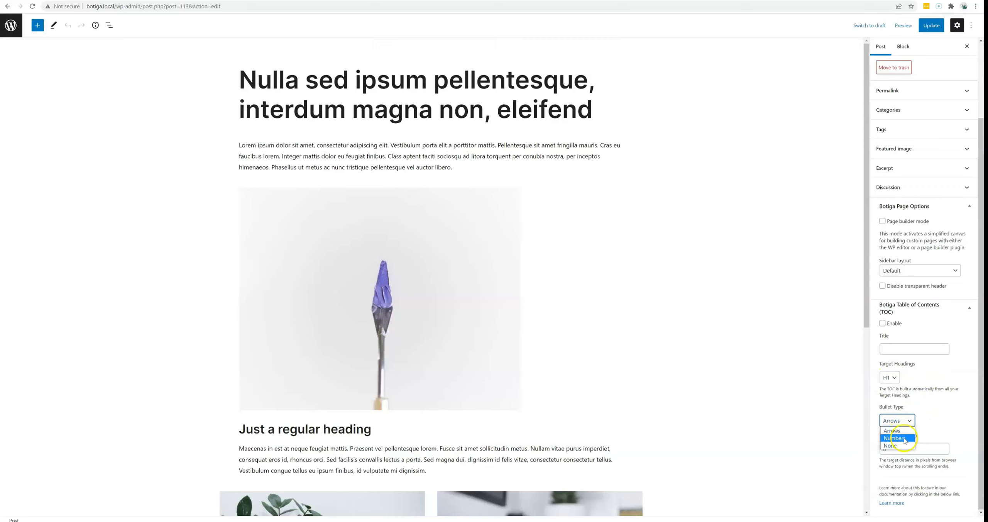
left_click(922, 411)
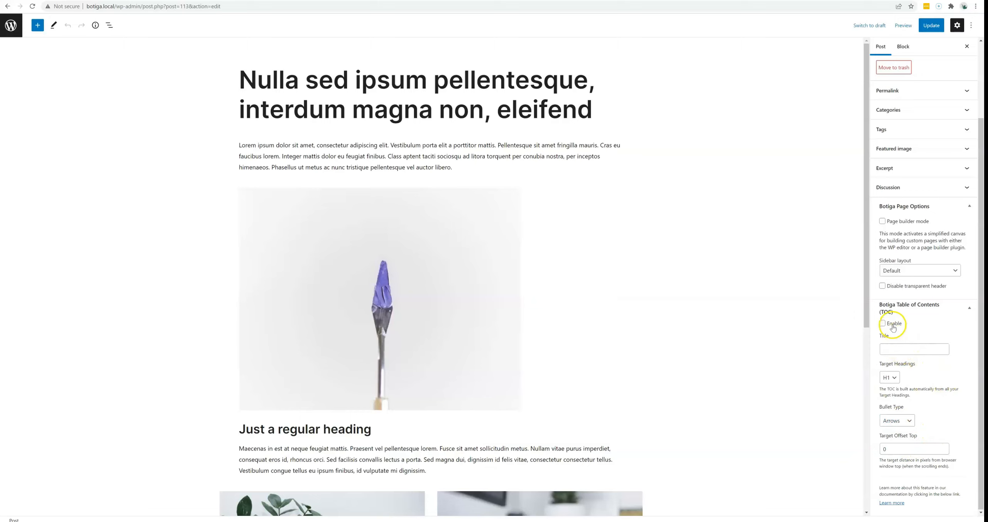
Enable the table of contents with H3 as the target heading and update the post
left_click(892, 380)
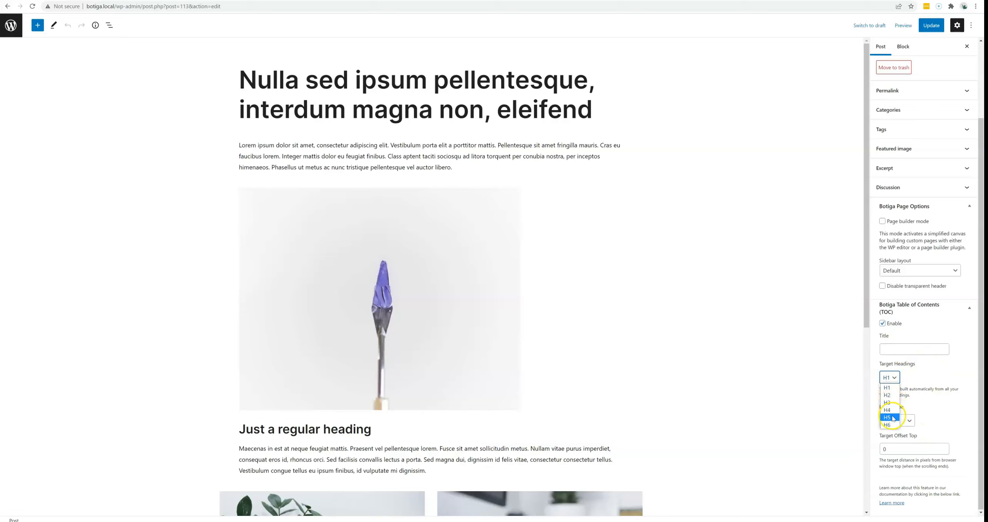
left_click(887, 402)
left_click(931, 25)
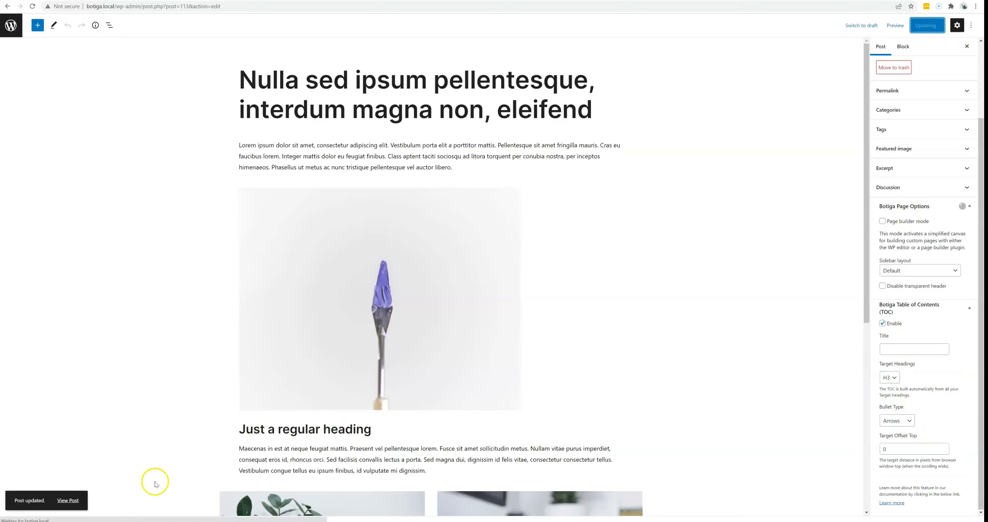
View the updated post and compare the table of contents box with the heading in the content
left_click(69, 502)
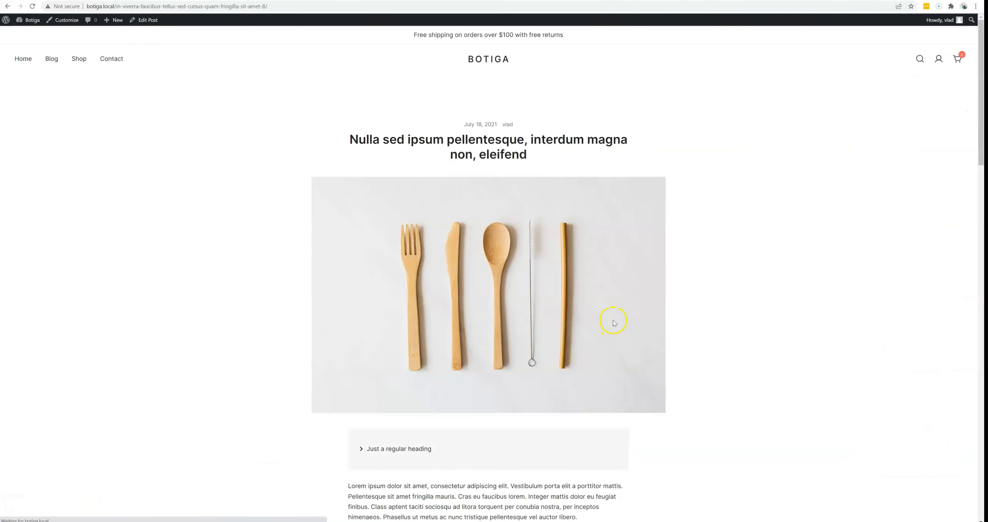
scroll(613, 319, "down", 4)
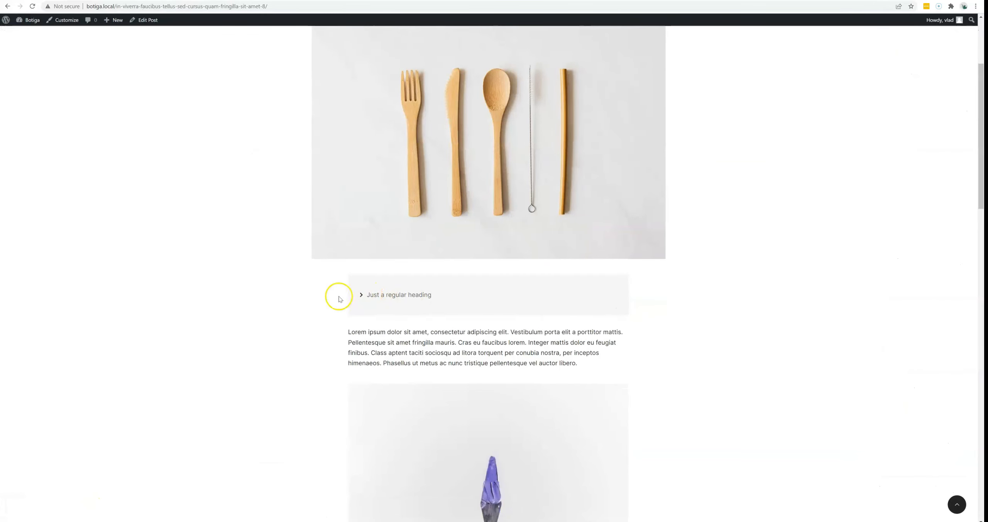
scroll(328, 299, "down", 5)
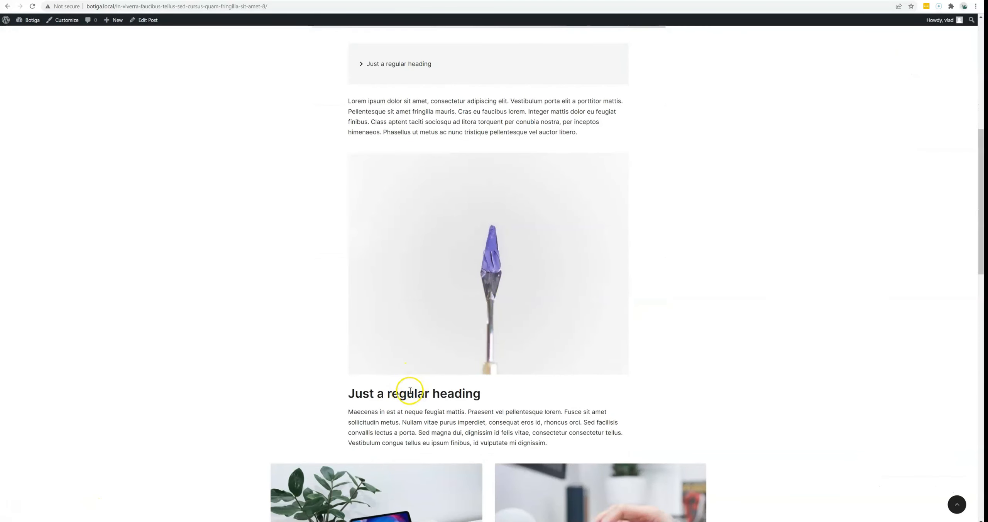
scroll(293, 291, "up", 3)
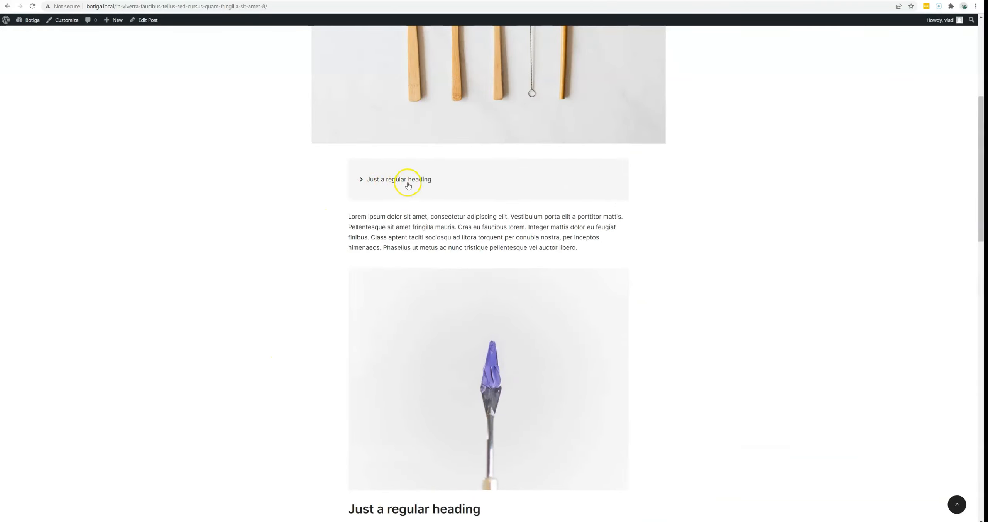
scroll(328, 231, "up", 1)
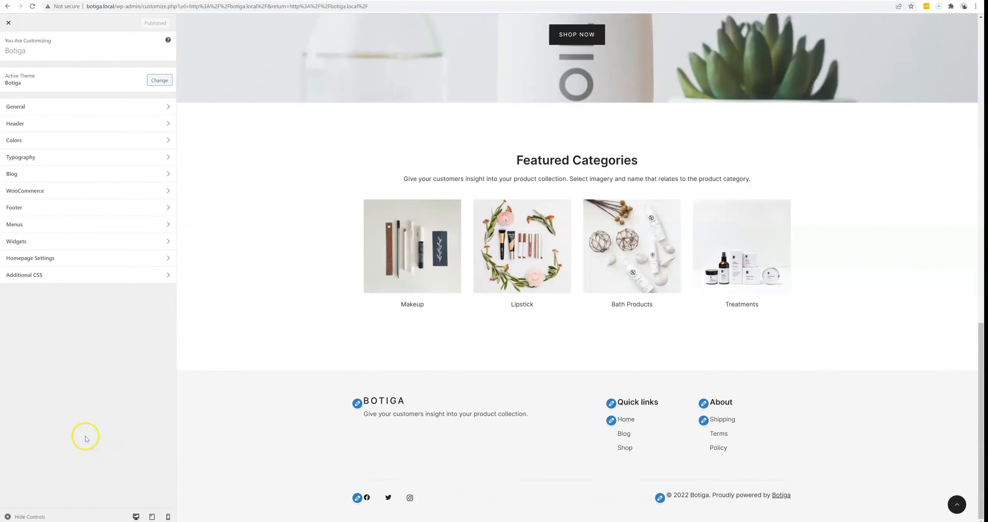
In the Customizer's footer widgets settings, try the three-equal-column, two-column and disabled layouts, and return to three columns with a wide first column
left_click(24, 209)
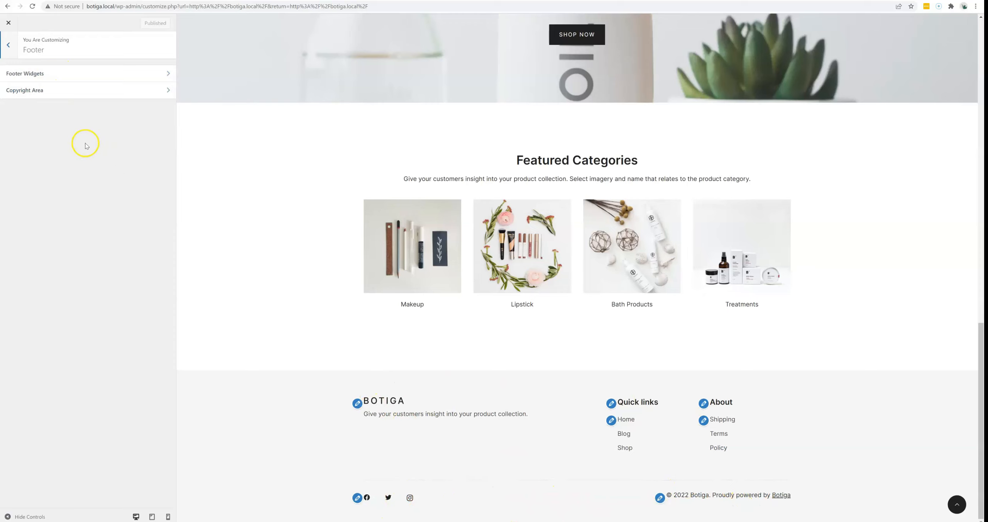
left_click(76, 74)
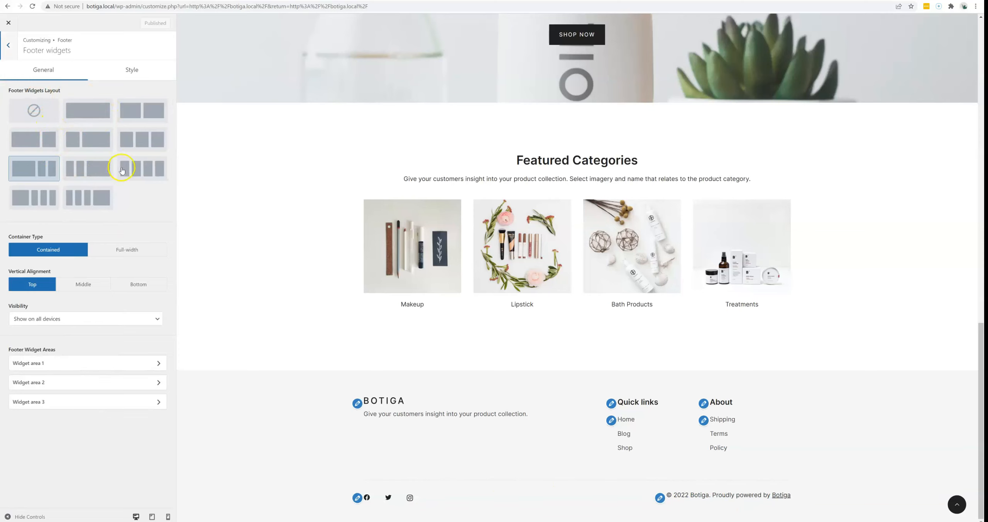
left_click(140, 142)
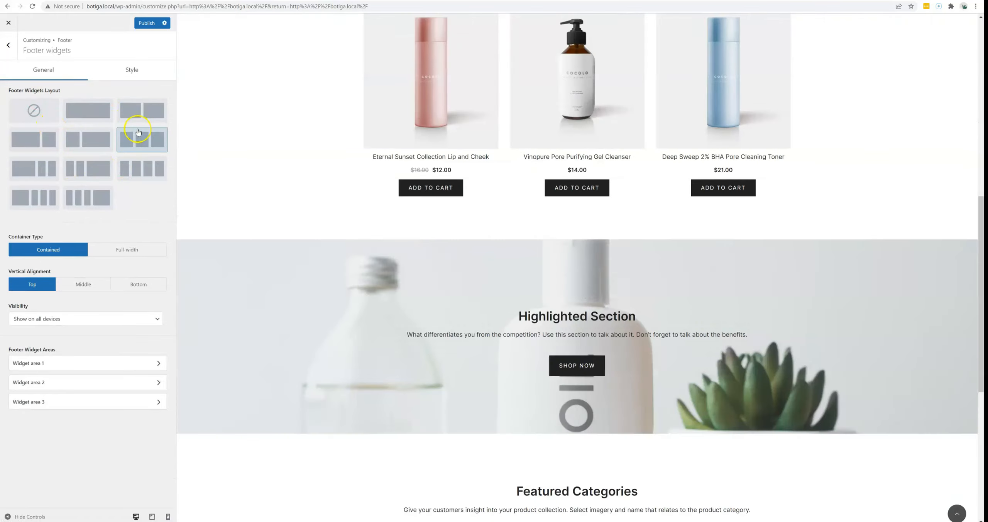
left_click(138, 132)
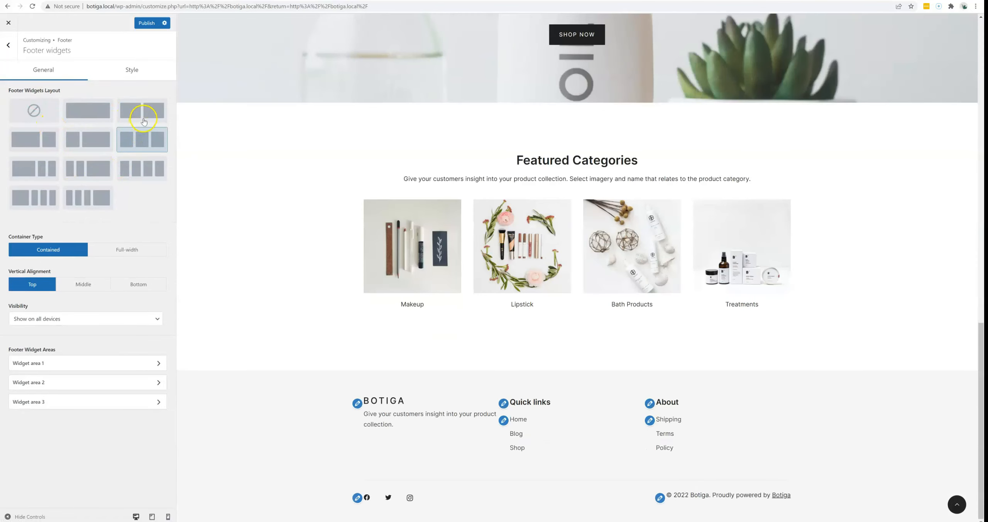
left_click(143, 121)
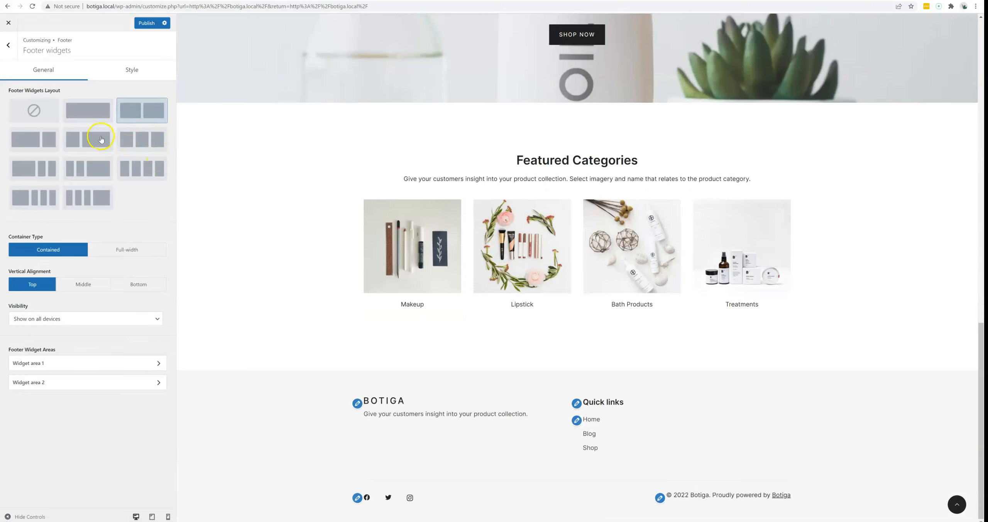
left_click(39, 113)
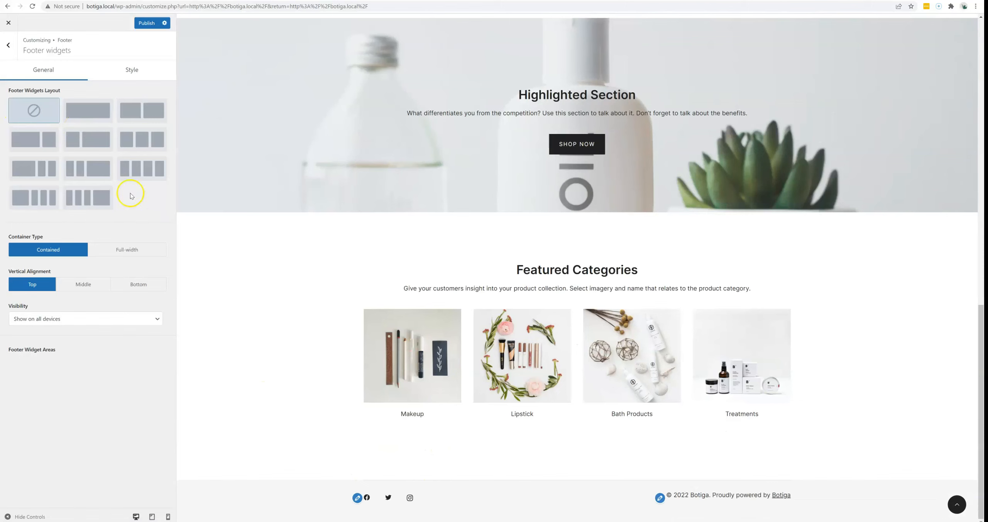
left_click(47, 170)
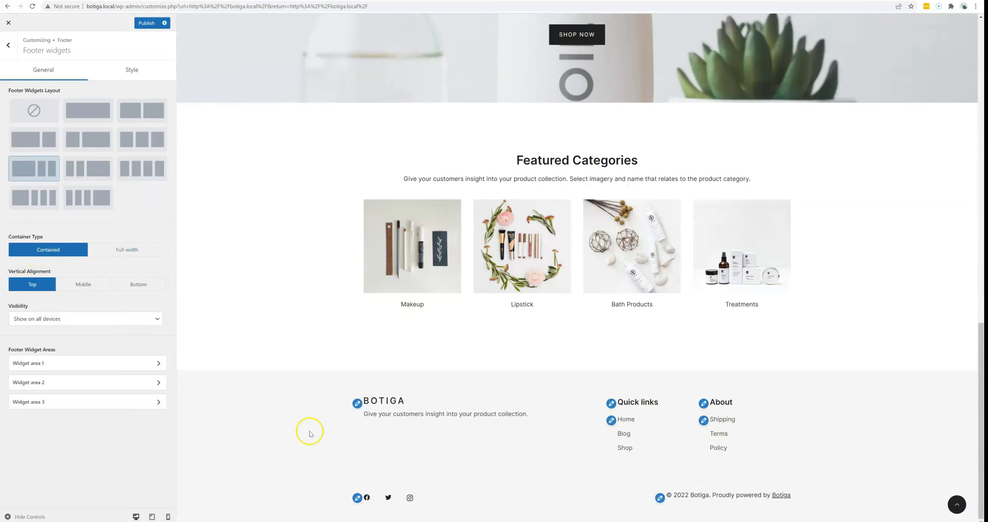
Set the footer widgets to a full-width container with middle vertical alignment, and check the visibility choices
left_click(140, 253)
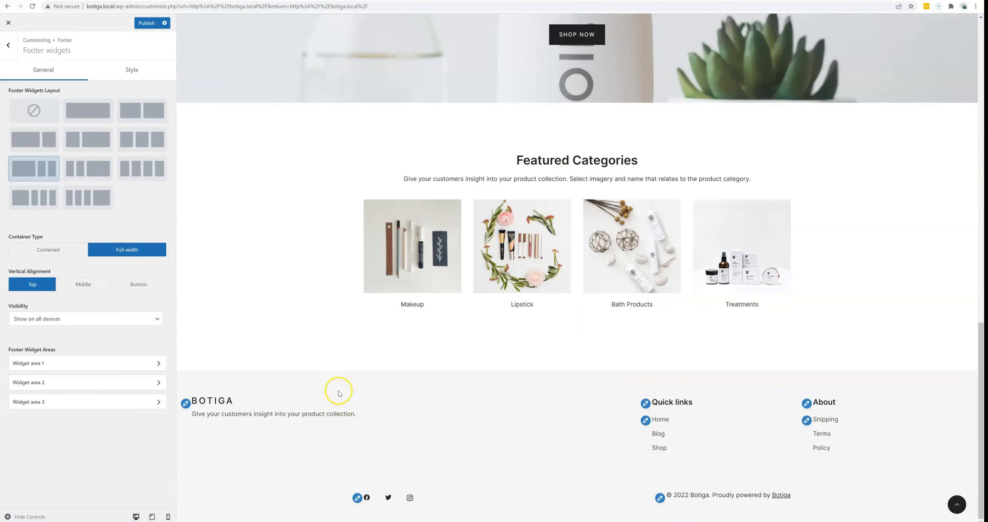
left_click(83, 285)
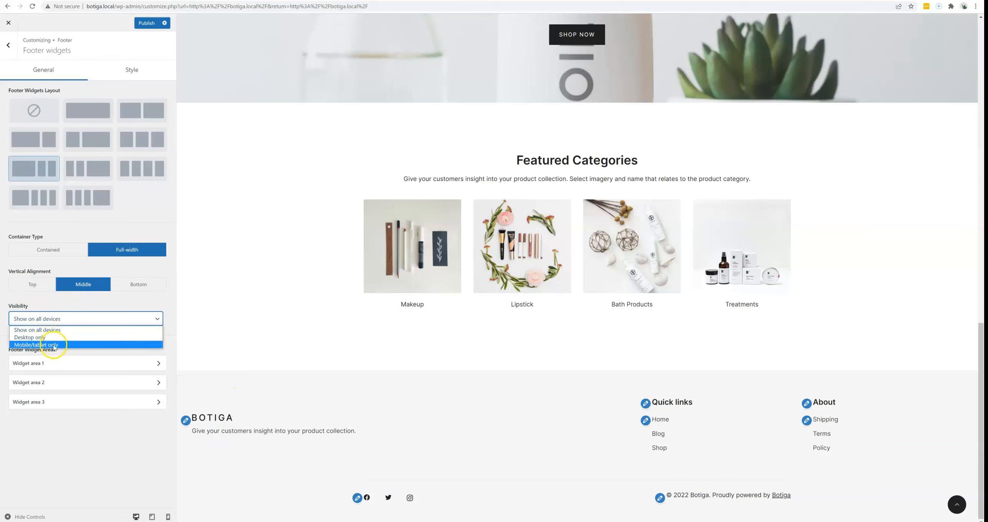
left_click(56, 305)
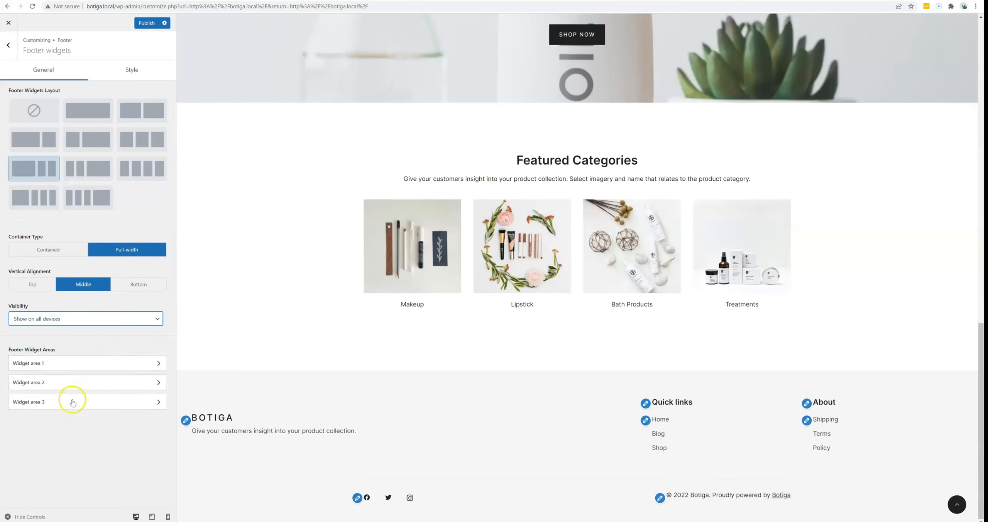
Look at the editor for footer Widget area 1 and return to the footer widgets settings
left_click(97, 365)
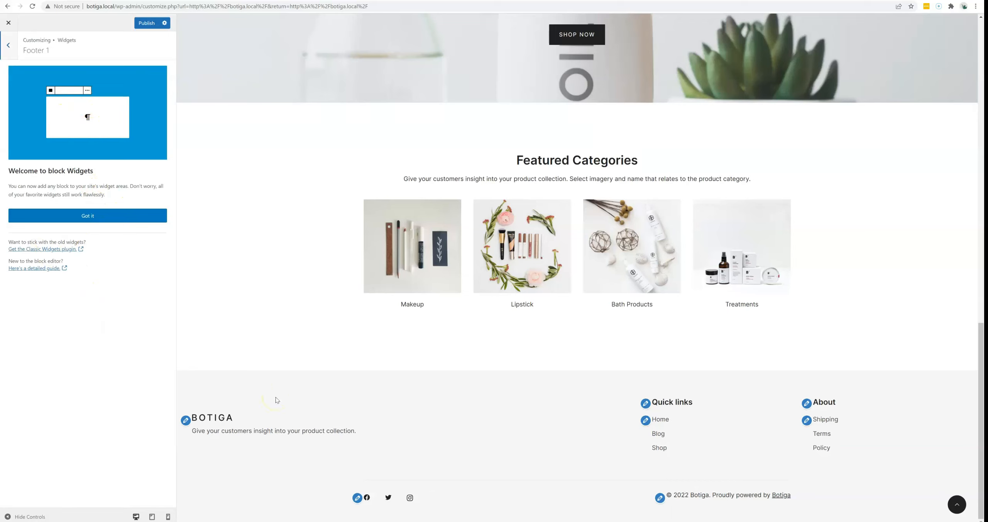
left_click(8, 46)
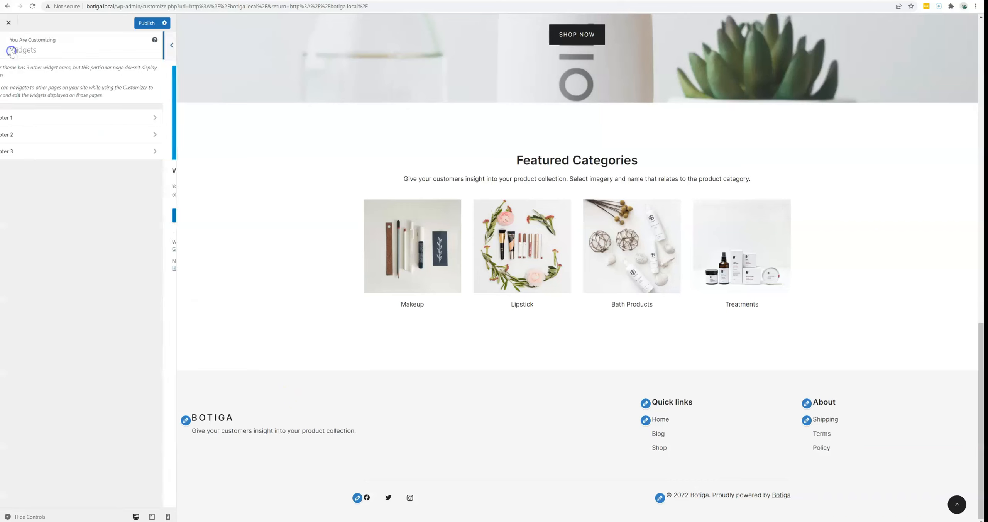
left_click(11, 49)
left_click(32, 210)
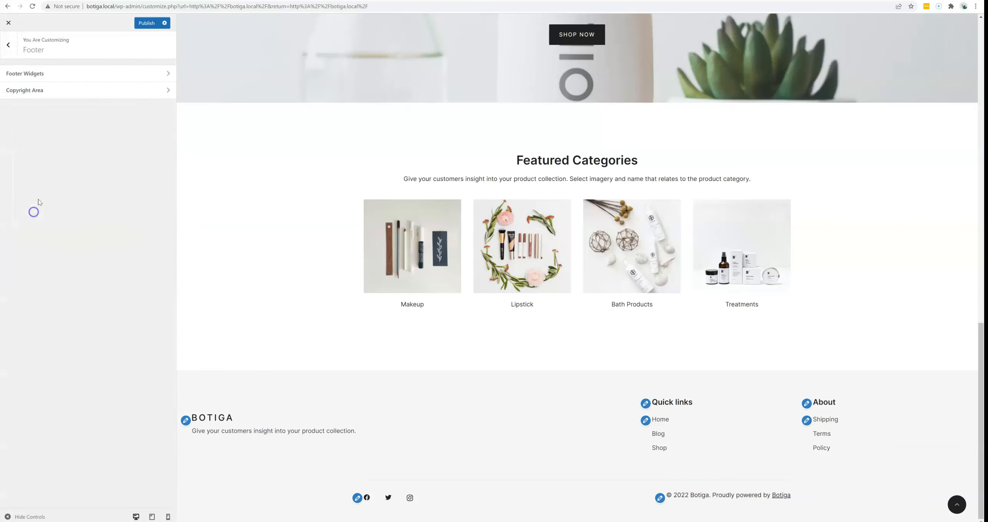
left_click(67, 80)
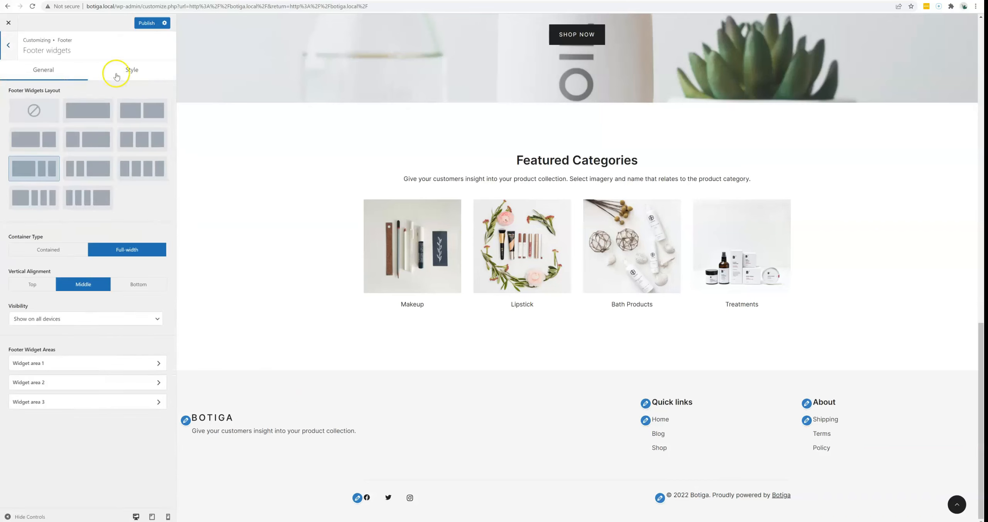
Enable the top divider in the footer widgets style and make it full-width
left_click(132, 74)
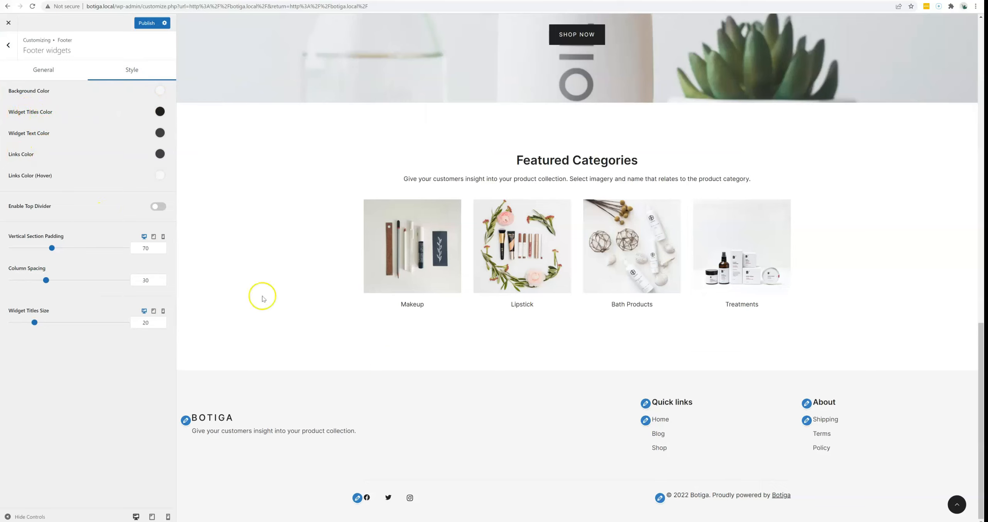
left_click(157, 208)
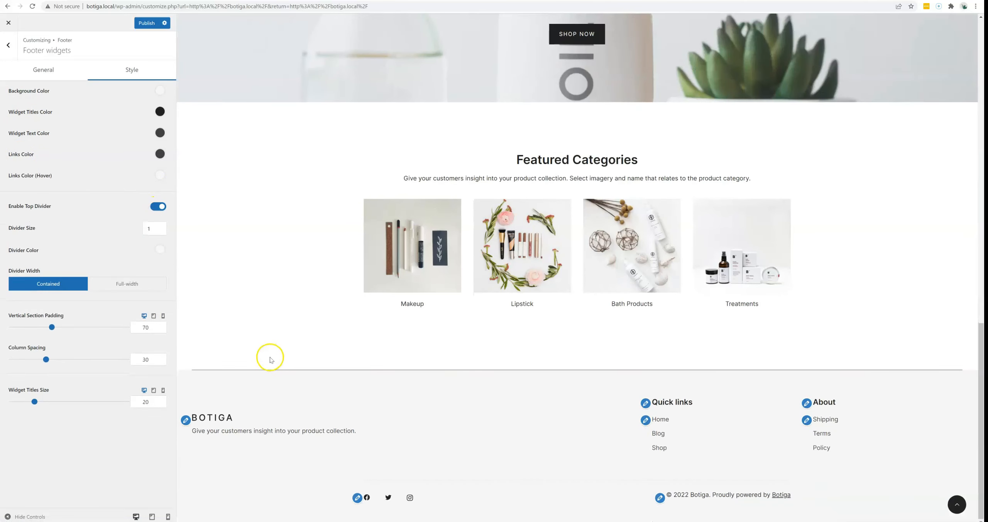
left_click(133, 285)
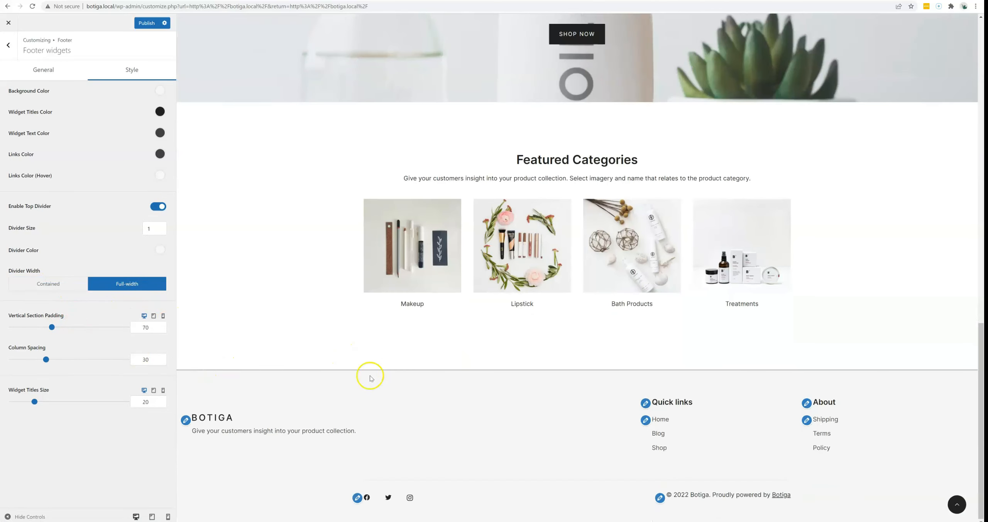
Set the footer's vertical section padding to 86, column spacing to 53 and widget titles size to 41
left_click(52, 326)
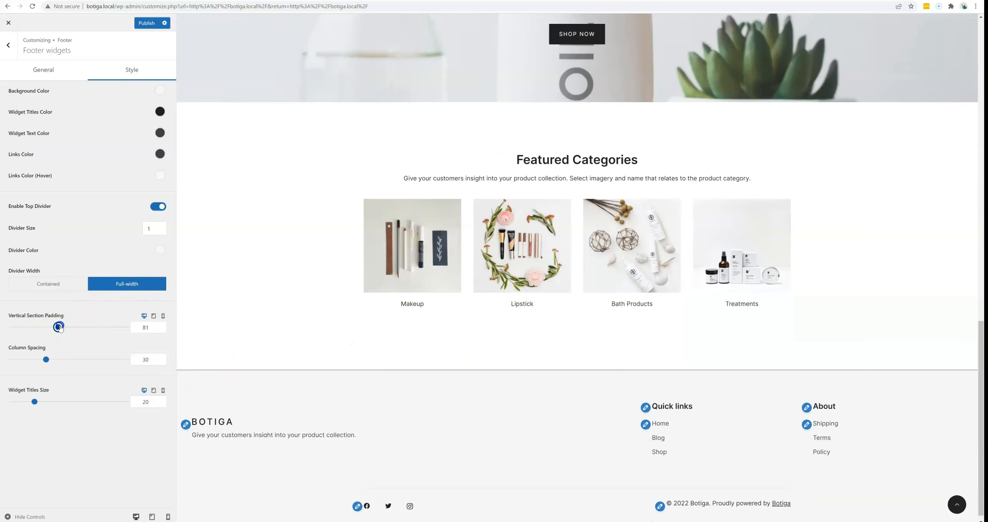
mouse_move(52, 327)
left_mouse_down()
mouse_move(79, 327)
mouse_move(61, 327)
left_mouse_up()
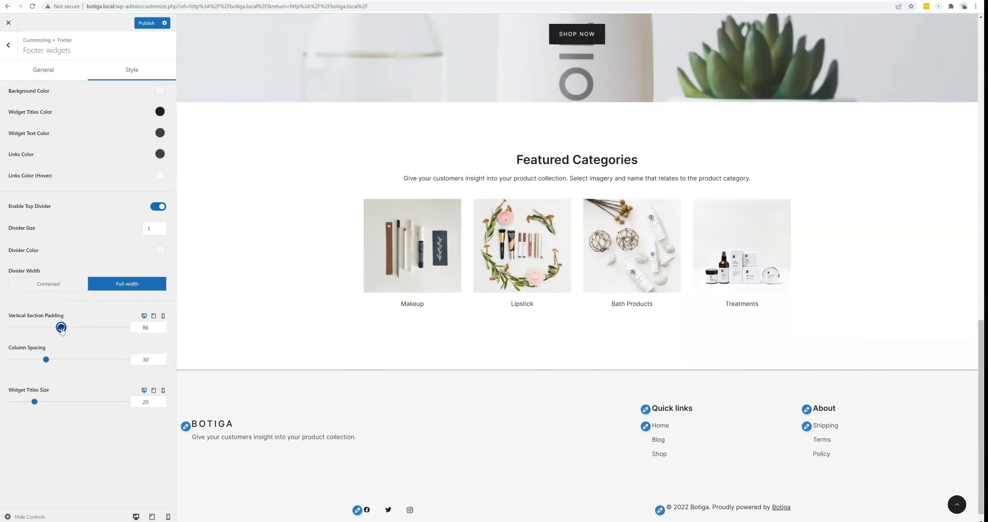
left_click_drag(47, 359, 73, 360)
left_click_drag(34, 401, 59, 406)
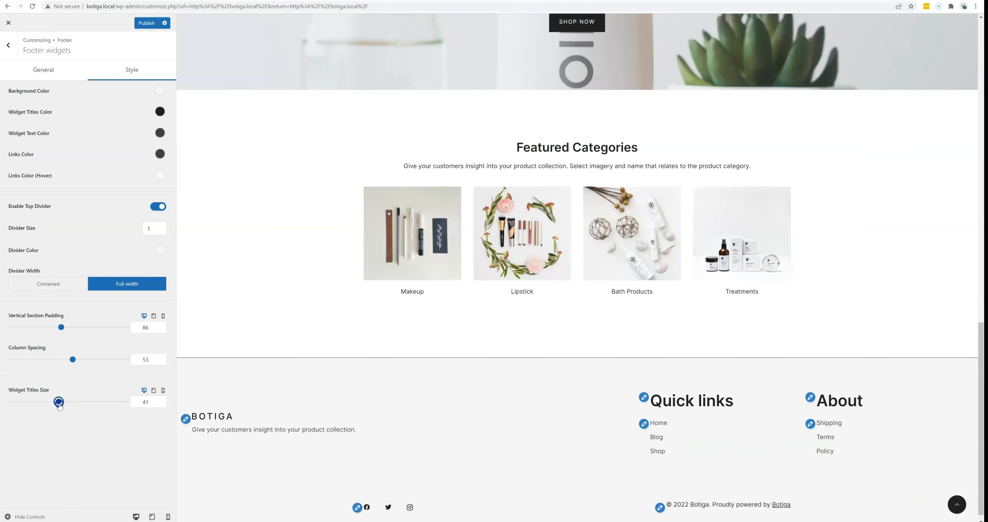
Try red as the footer widgets' background color and change it to green
left_click(160, 94)
left_click(38, 199)
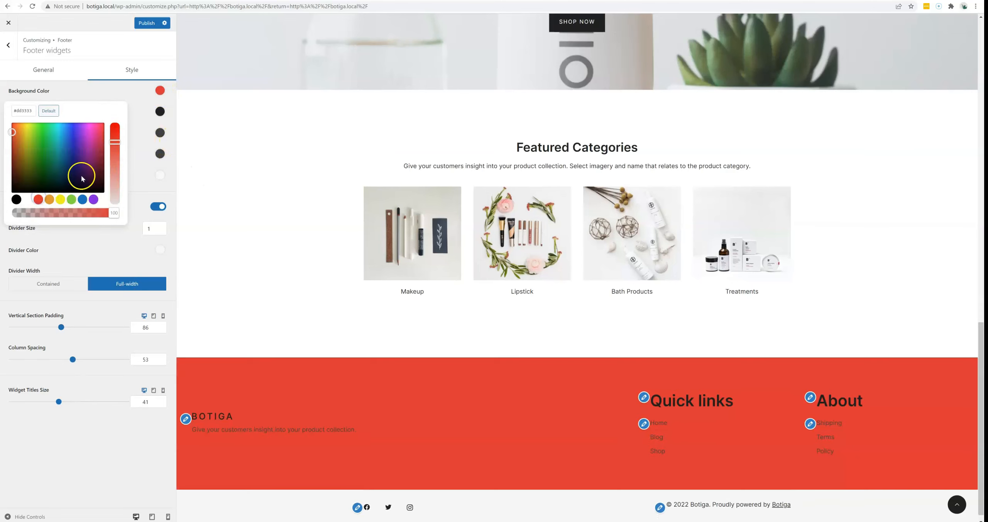
left_click_drag(46, 127, 44, 139)
left_click(90, 98)
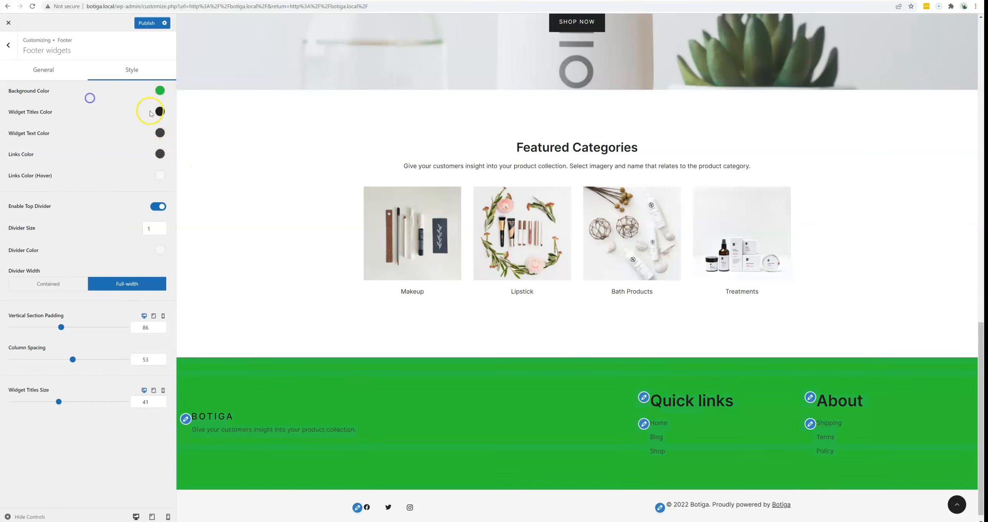
Change the footer widget titles color to white
left_click(159, 112)
left_click(15, 140)
left_click(111, 118)
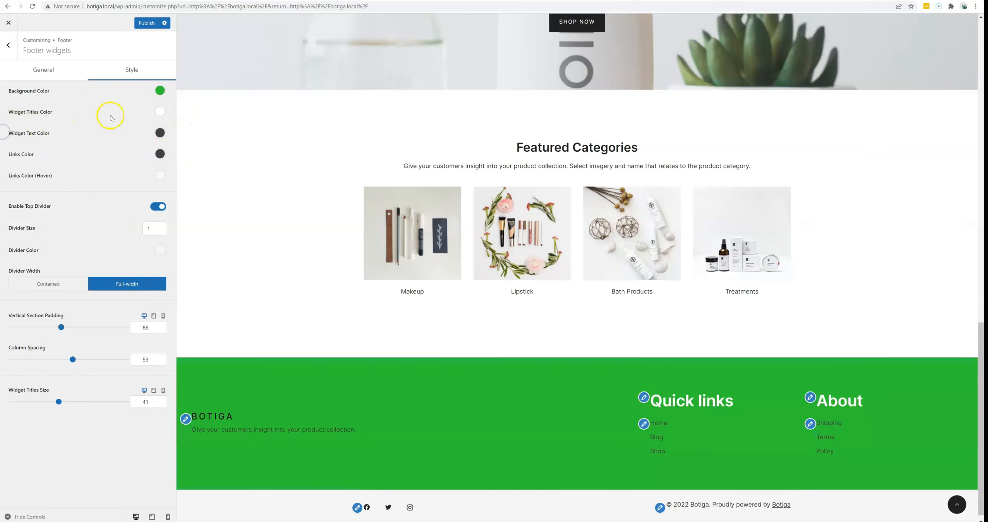
Open the footer's copyright area settings and show the Payment Icons element
left_click(8, 45)
left_click(46, 96)
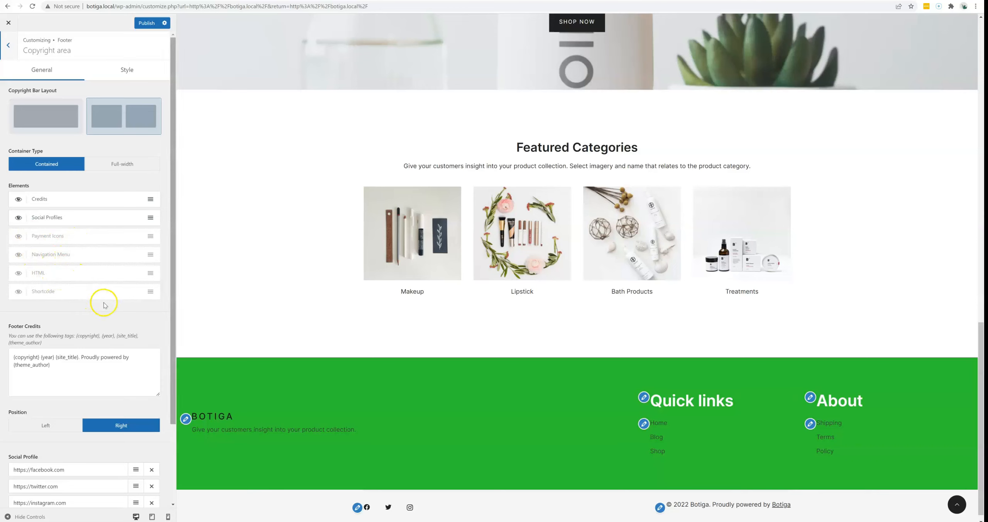
left_click(21, 236)
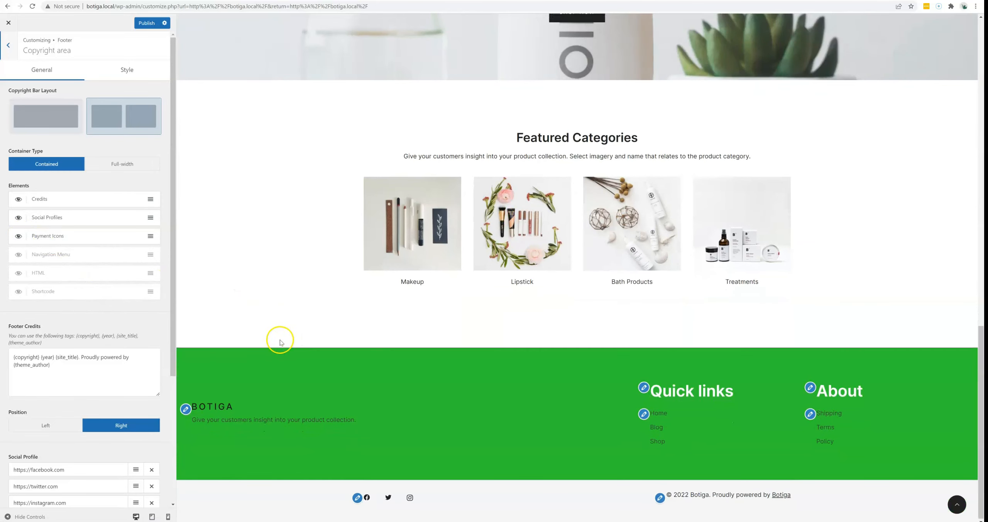
Set the payment methods image with the card and Pay logos as the copyright area's payment icons
scroll(50, 348, "down", 3)
scroll(62, 348, "down", 2)
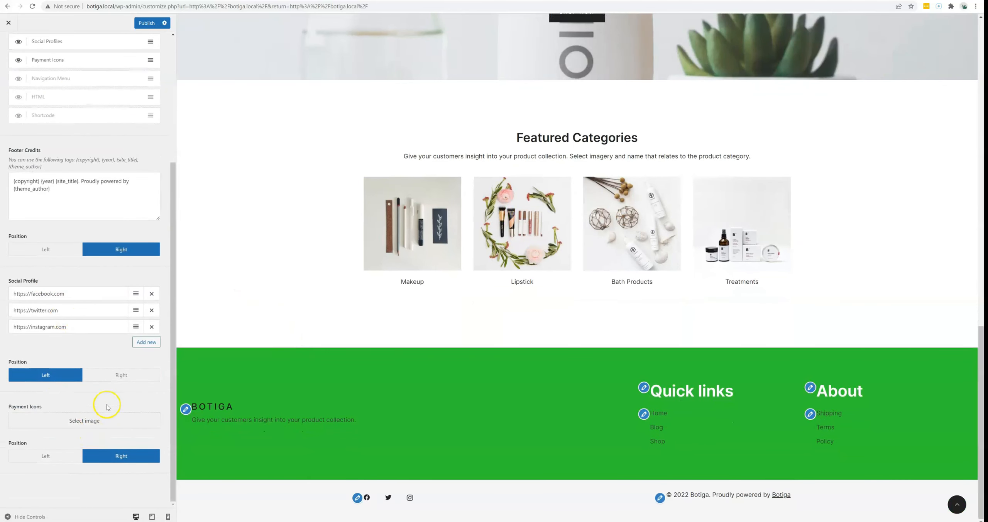
left_click(70, 422)
left_click(53, 131)
left_click(963, 509)
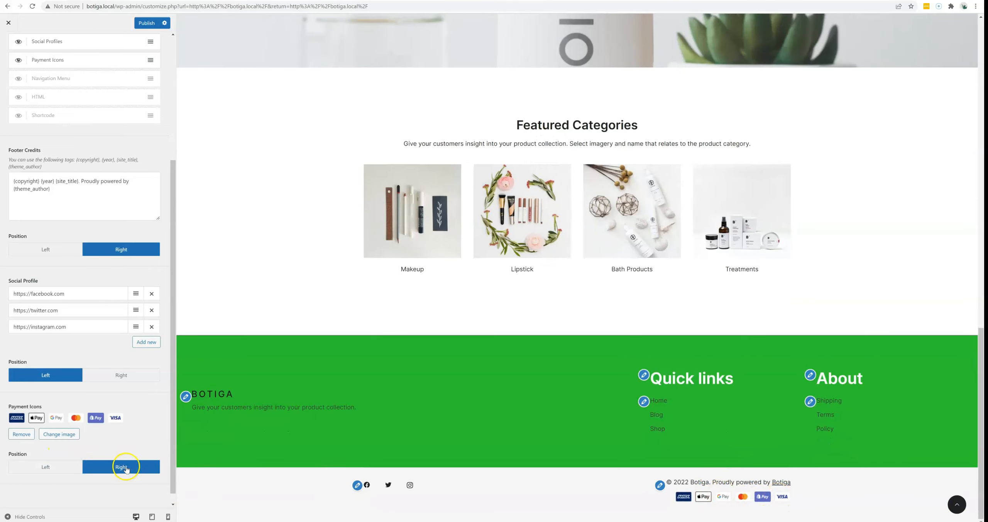
Set the payment icons' position to Left and move the Instagram link to first place among the social profiles
left_click(57, 467)
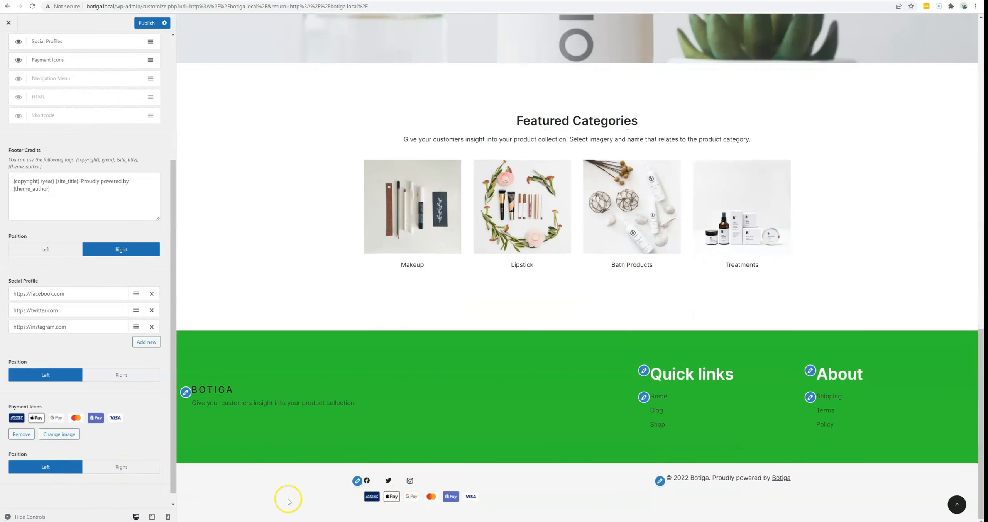
scroll(126, 445, "up", 1)
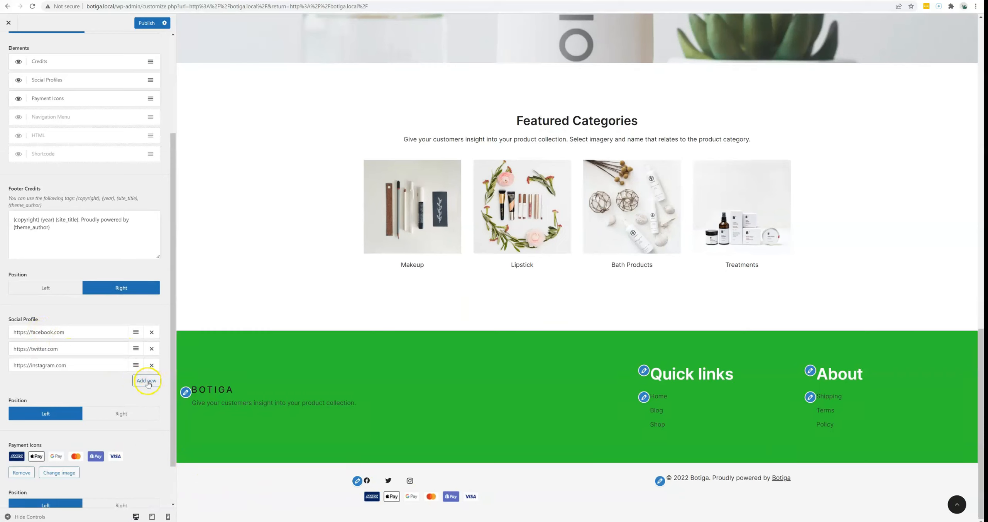
left_click_drag(135, 365, 136, 349)
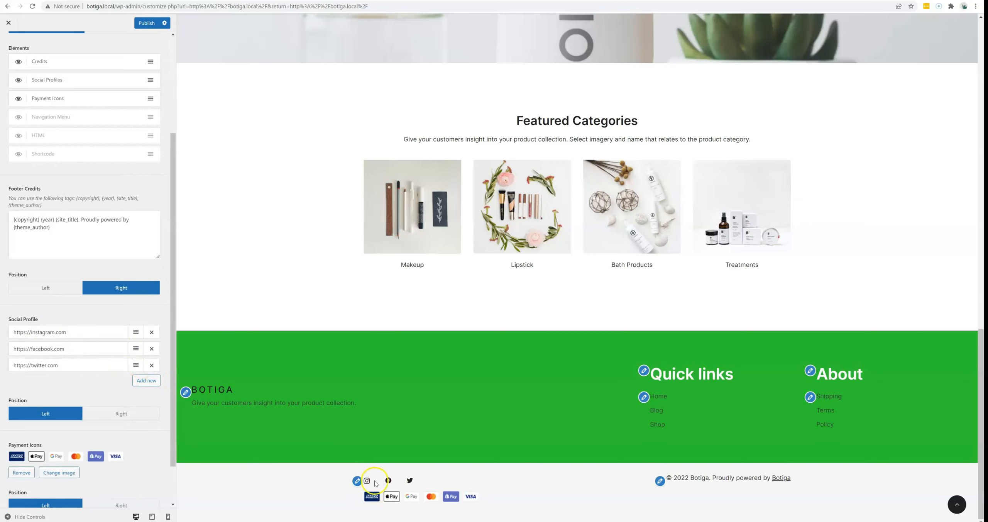
Replace the footer credits text with "MY custom credits"
scroll(72, 349, "up", 1)
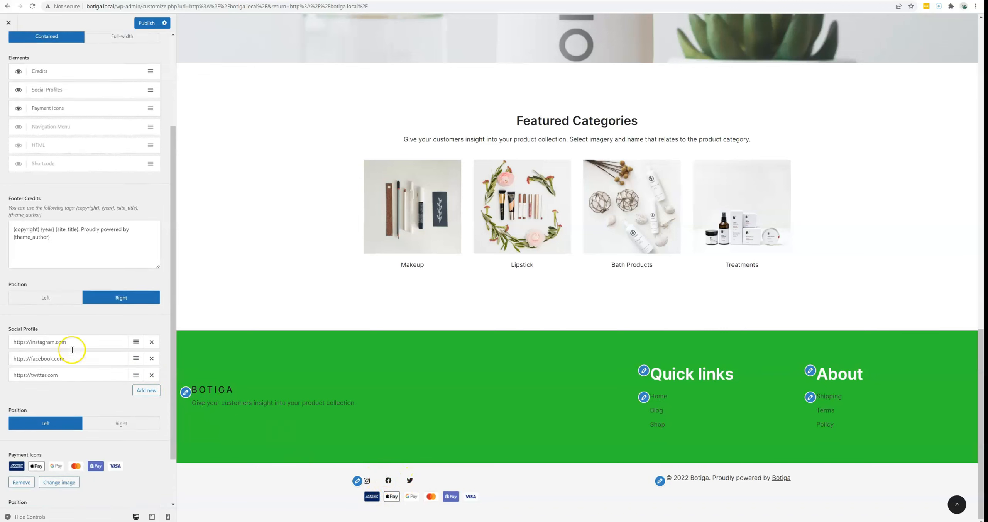
scroll(72, 349, "up", 2)
left_click(66, 319)
key("ctrl+a")
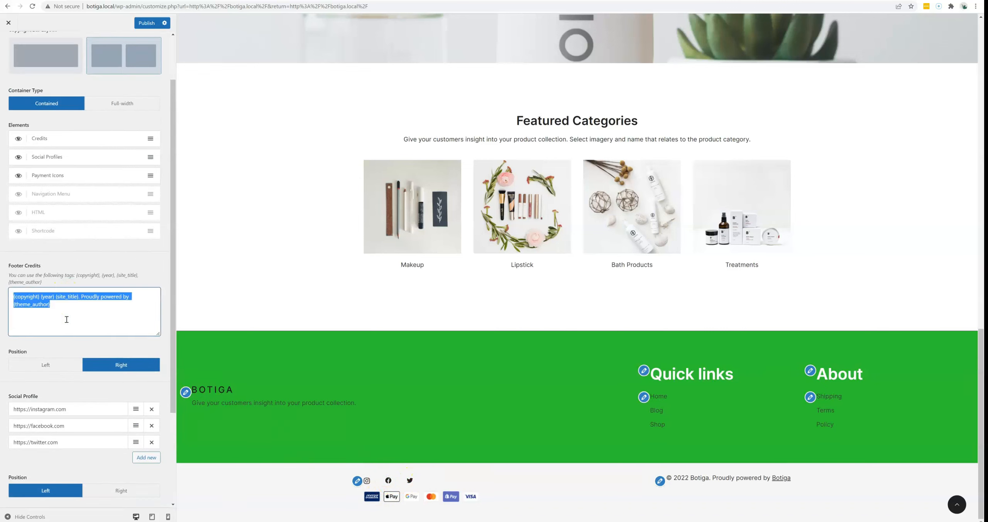
type("MY custom credits")
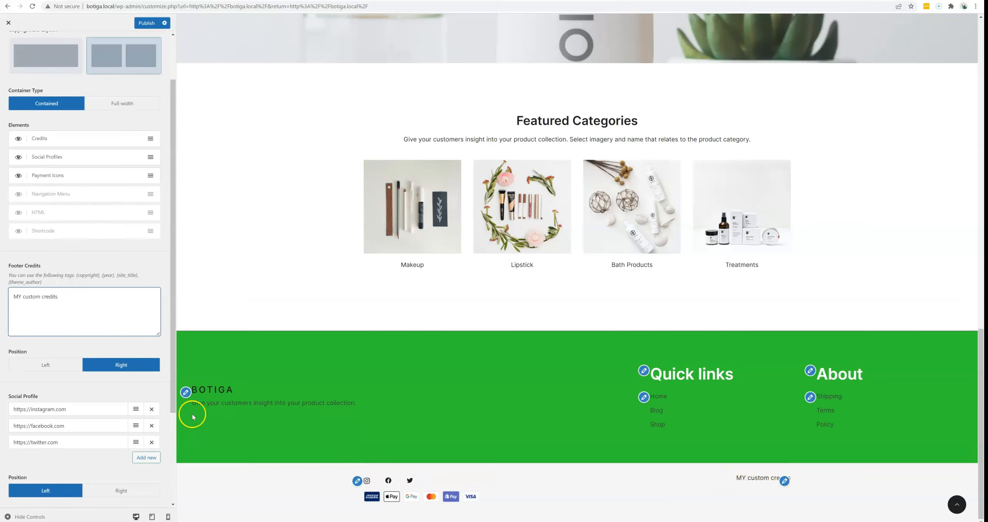
Copy the {copyright} tag from the credits hint and insert it before "MY custom credits"
left_click(79, 275)
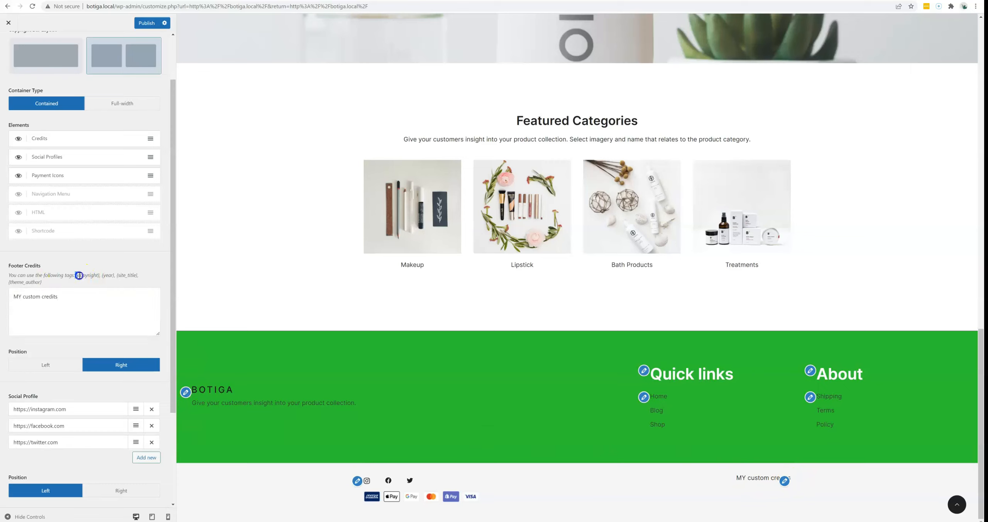
left_click_drag(100, 275, 101, 274)
key("ctrl+c")
left_click(15, 296)
key("ctrl+v")
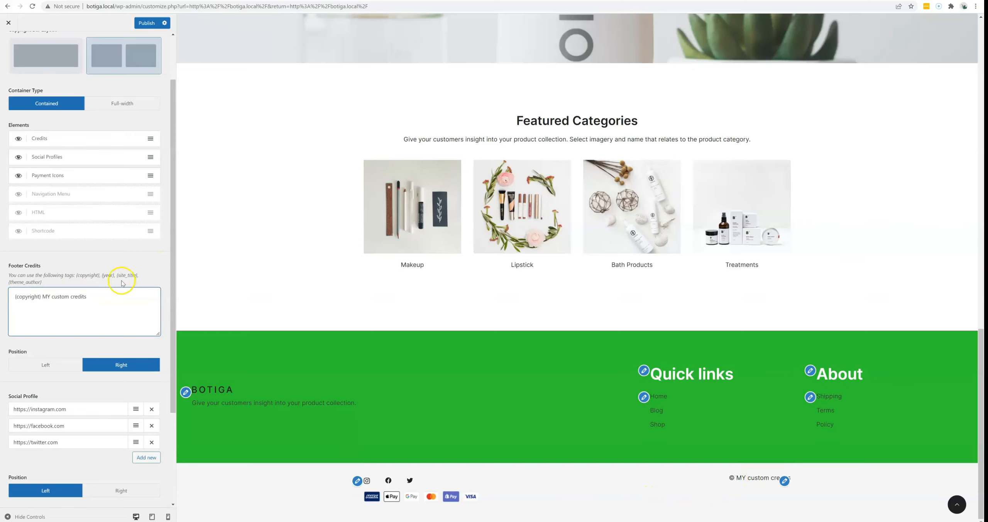
Change the copyright bar layout to a single column
scroll(123, 288, "up", 2)
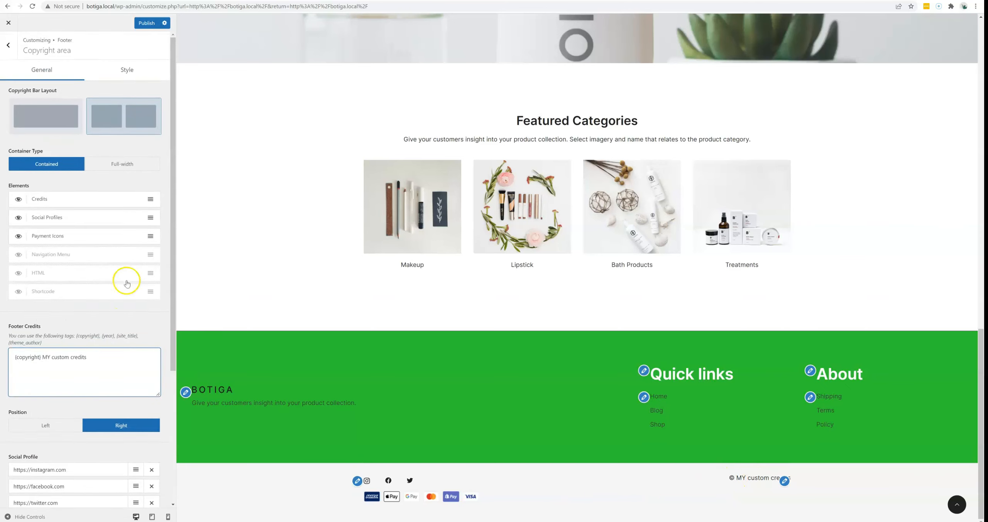
left_click(45, 116)
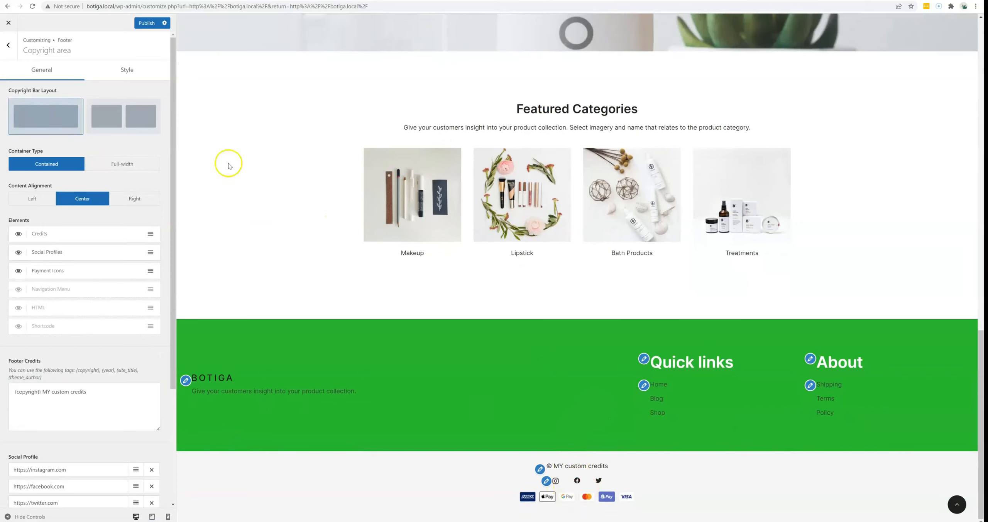
Set the copyright area's background color to the blue preset #1e73be
left_click(108, 71)
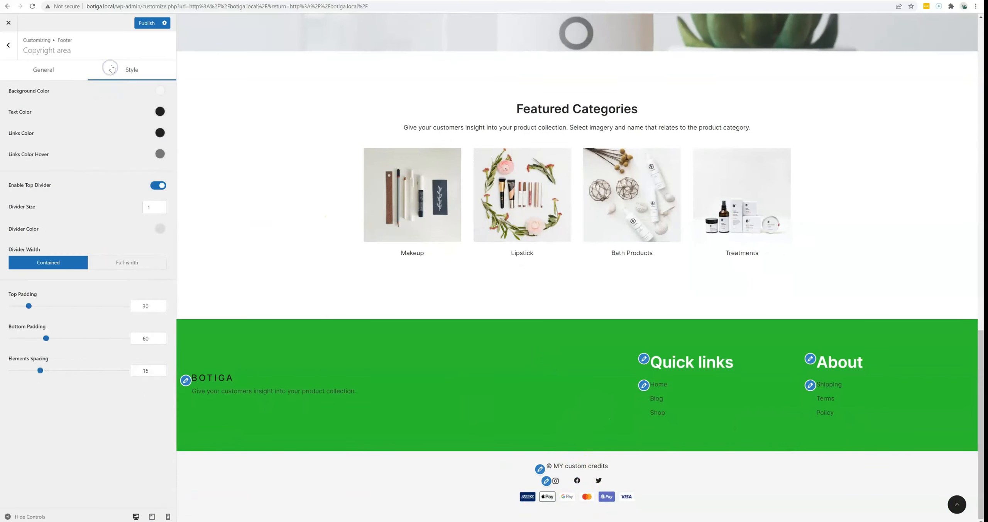
left_click(159, 91)
left_click(92, 156)
left_click(82, 199)
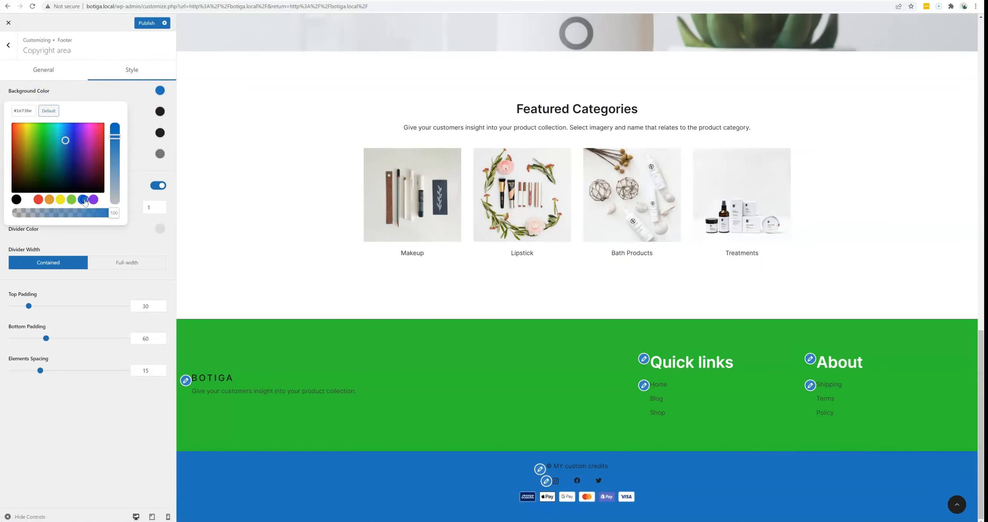
left_click(128, 91)
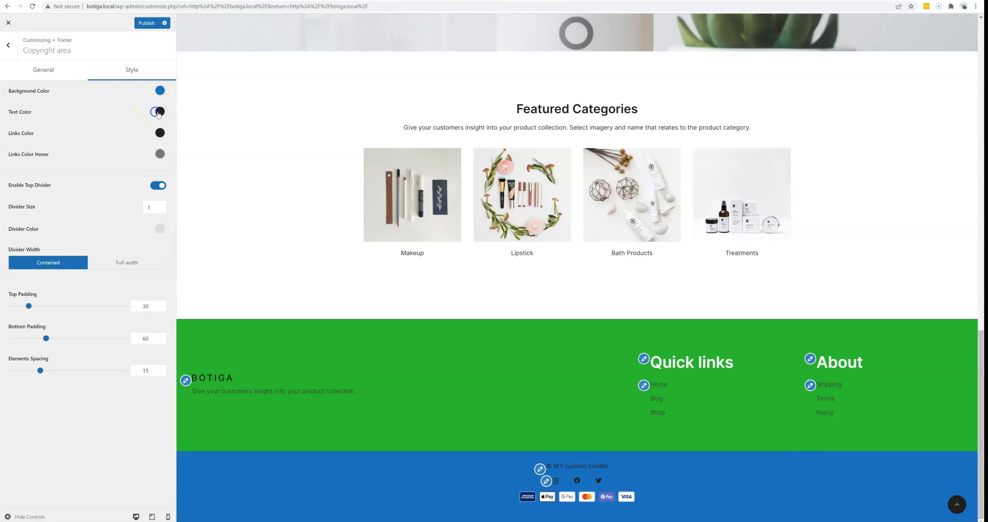
Change the copyright area's text color to white
left_click(158, 113)
left_click(28, 221)
left_click(90, 88)
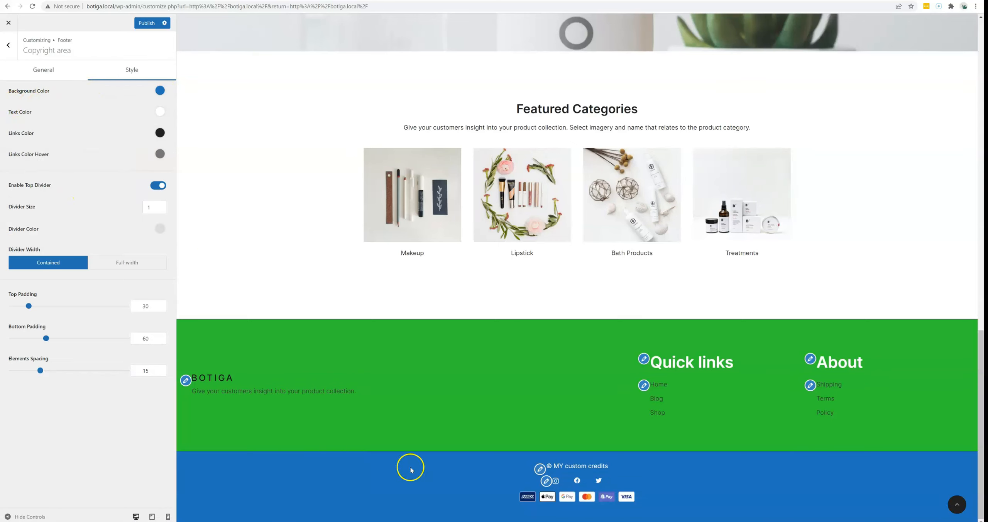
Set the copyright area's divider color to white (#ffffff) with opacity 100
left_click(160, 229)
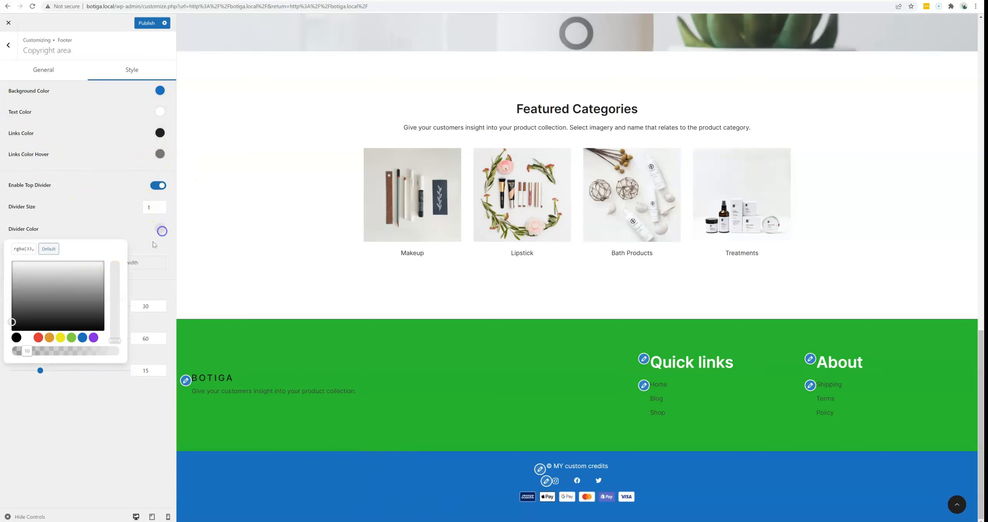
left_click(36, 233)
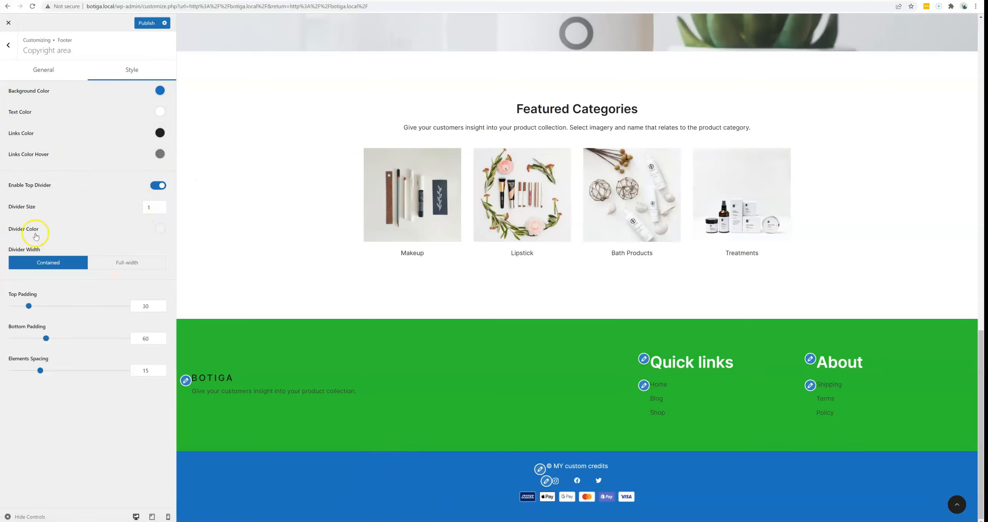
left_click(166, 230)
left_click_drag(26, 350, 121, 354)
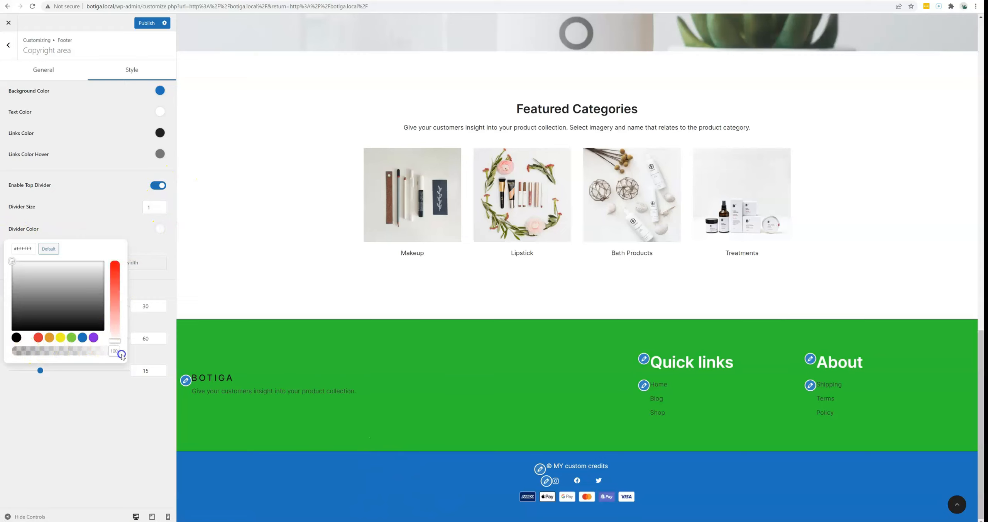
left_click(92, 188)
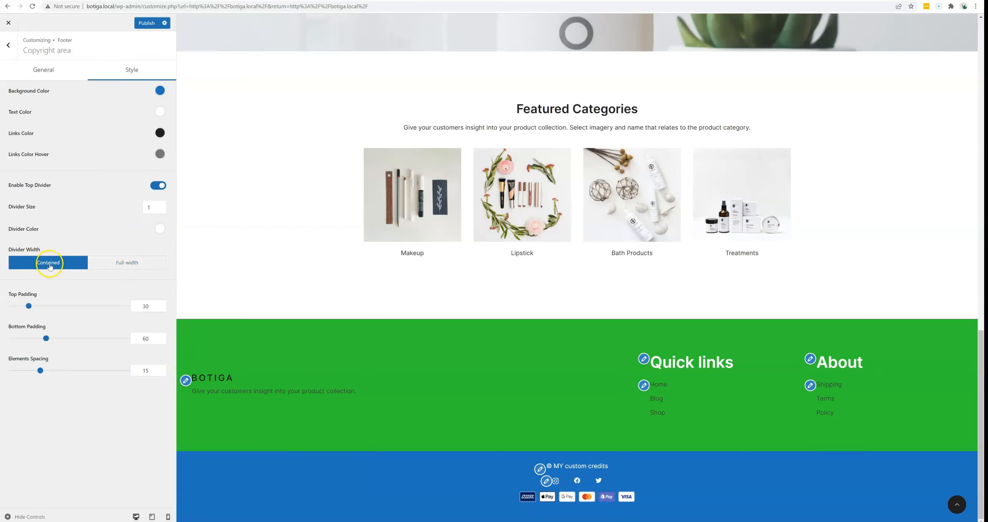
Set the copyright area's top padding to 33, bottom padding to 39 and elements spacing to 26
left_click_drag(29, 307, 31, 307)
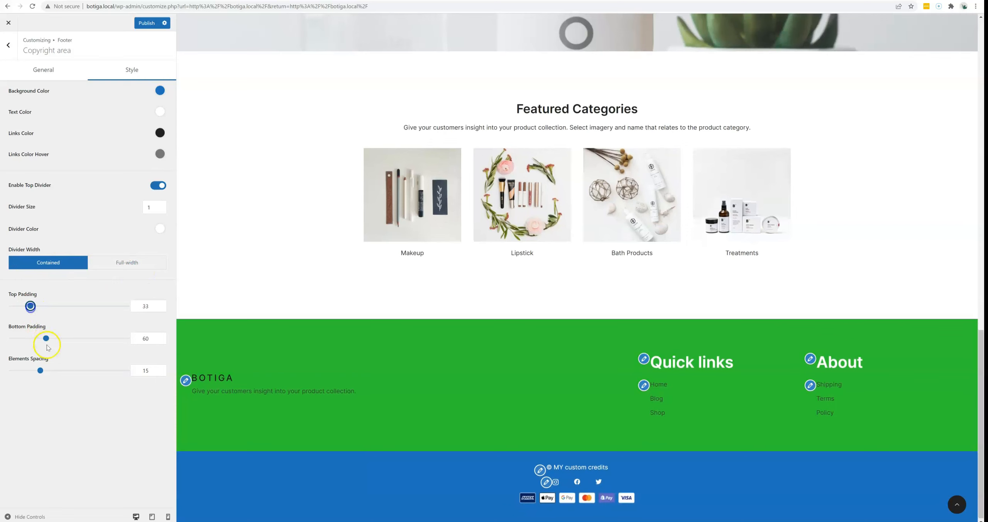
mouse_move(46, 339)
left_mouse_down()
mouse_move(76, 340)
mouse_move(34, 338)
left_mouse_up()
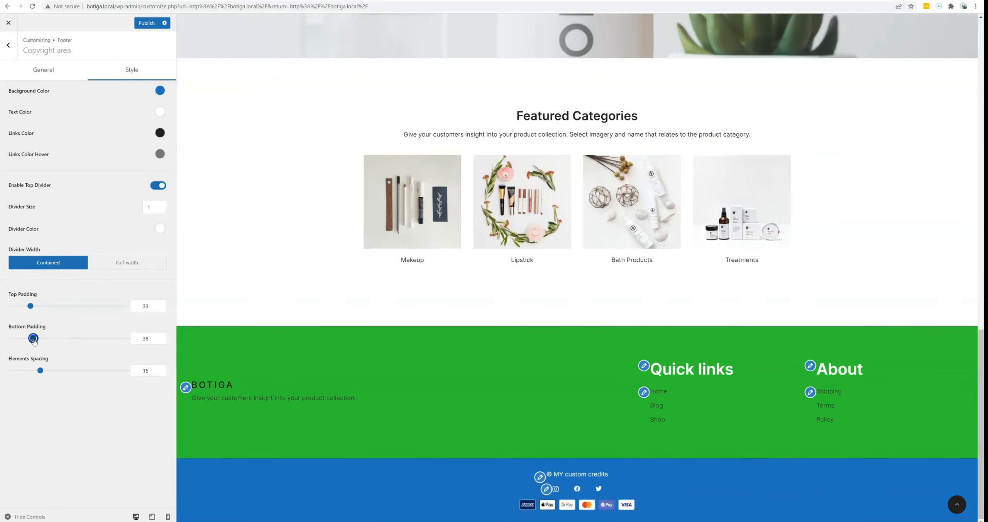
left_click_drag(39, 372, 69, 371)
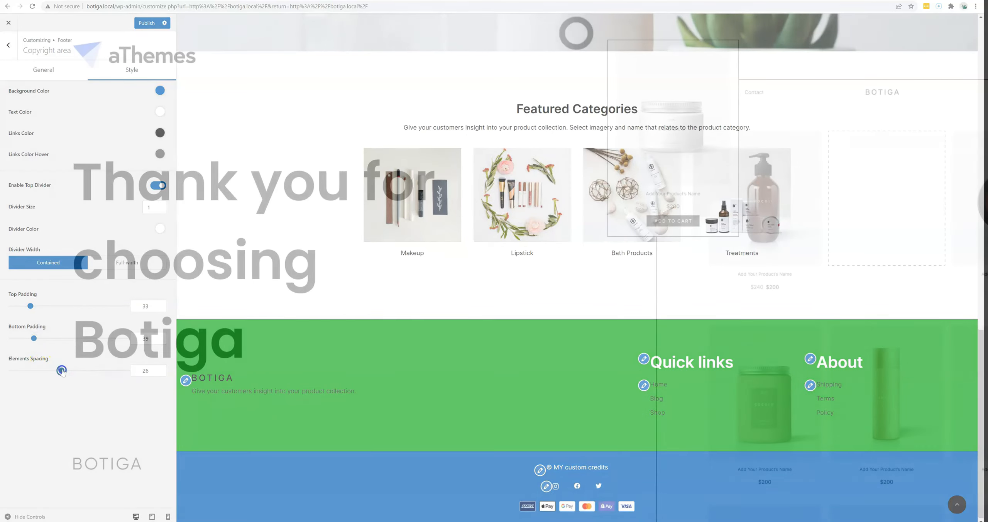